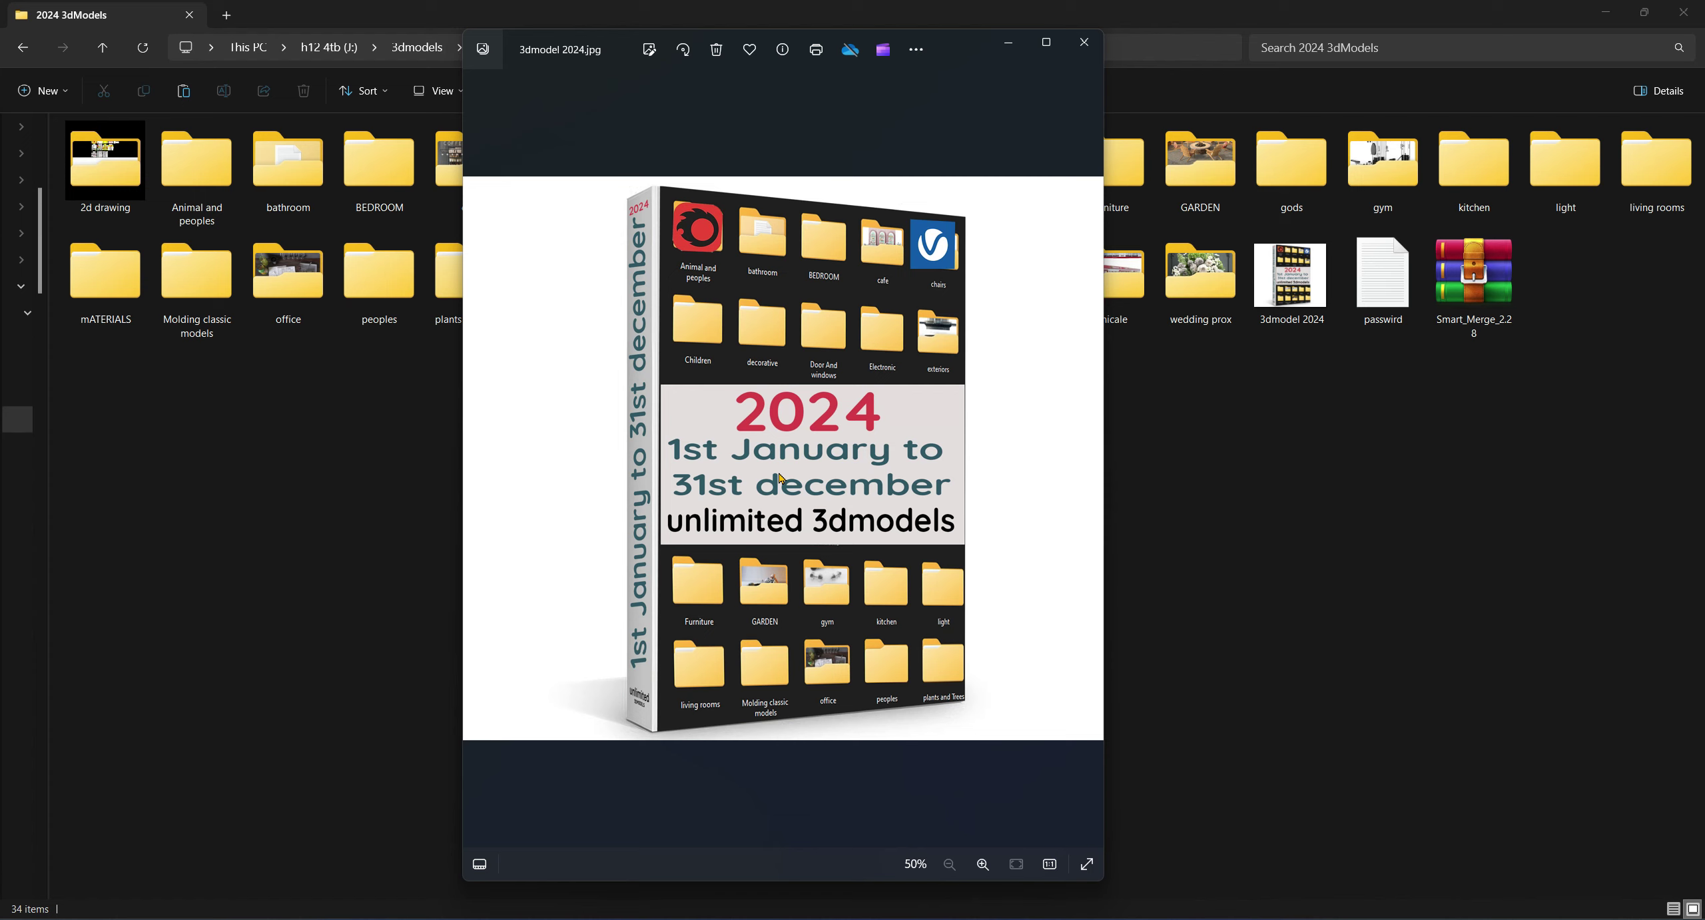
- Close the 3dmodel 2024 preview image in Windows Photos
click(1083, 42)
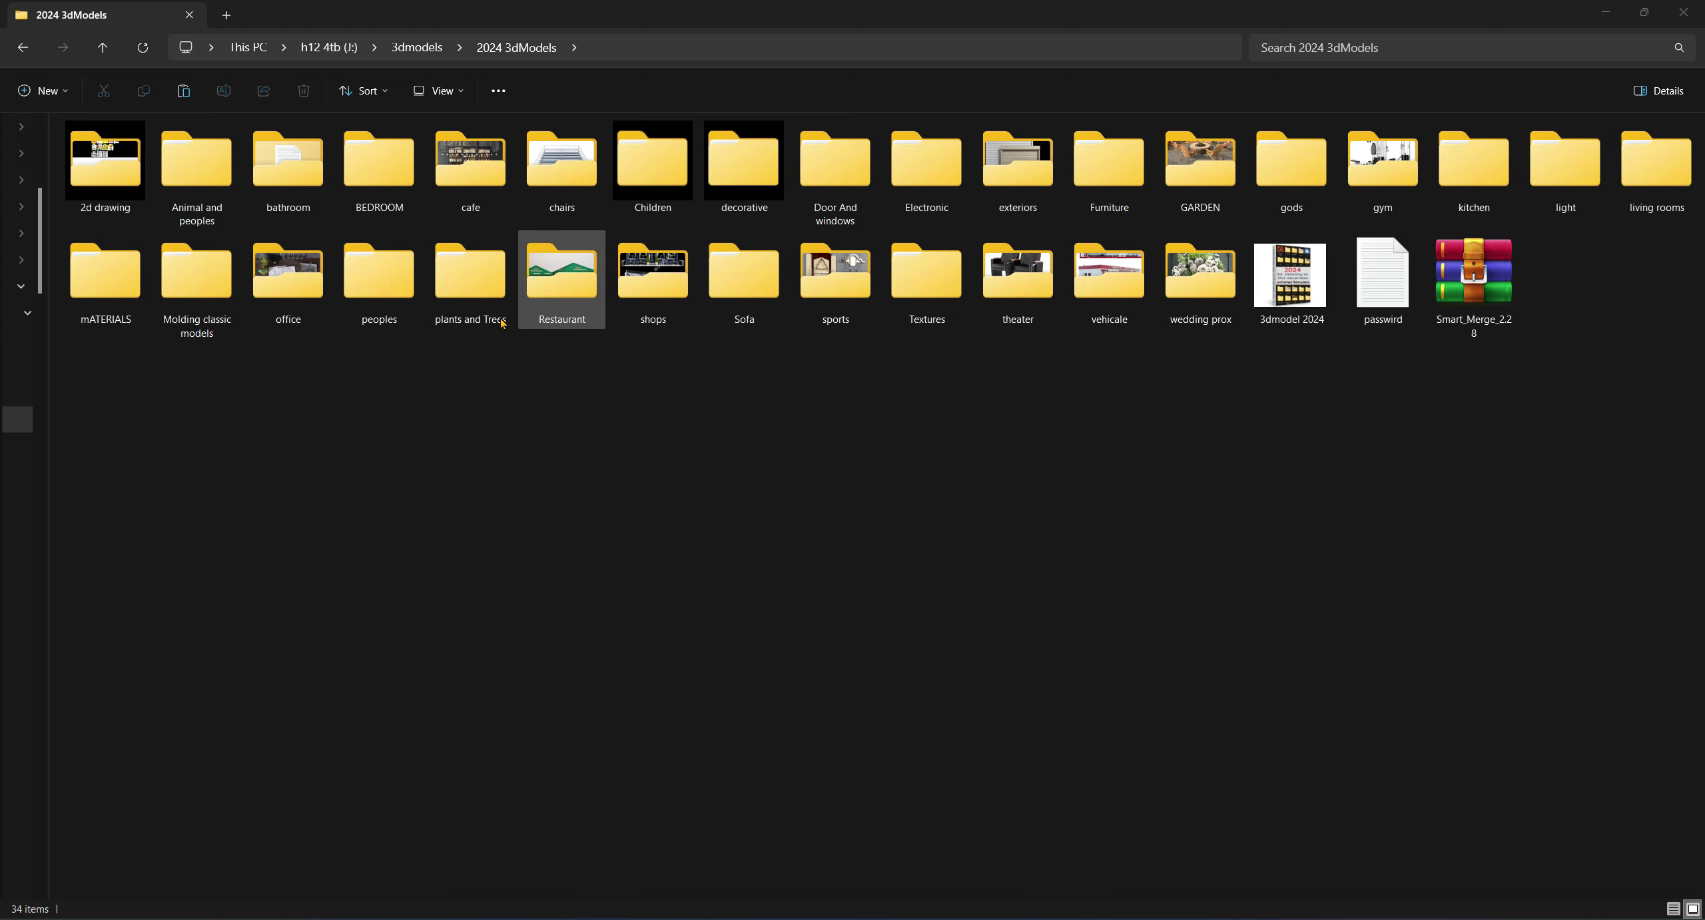
- Browse the category folders from Animal and peoples through Door And windows
click(199, 181)
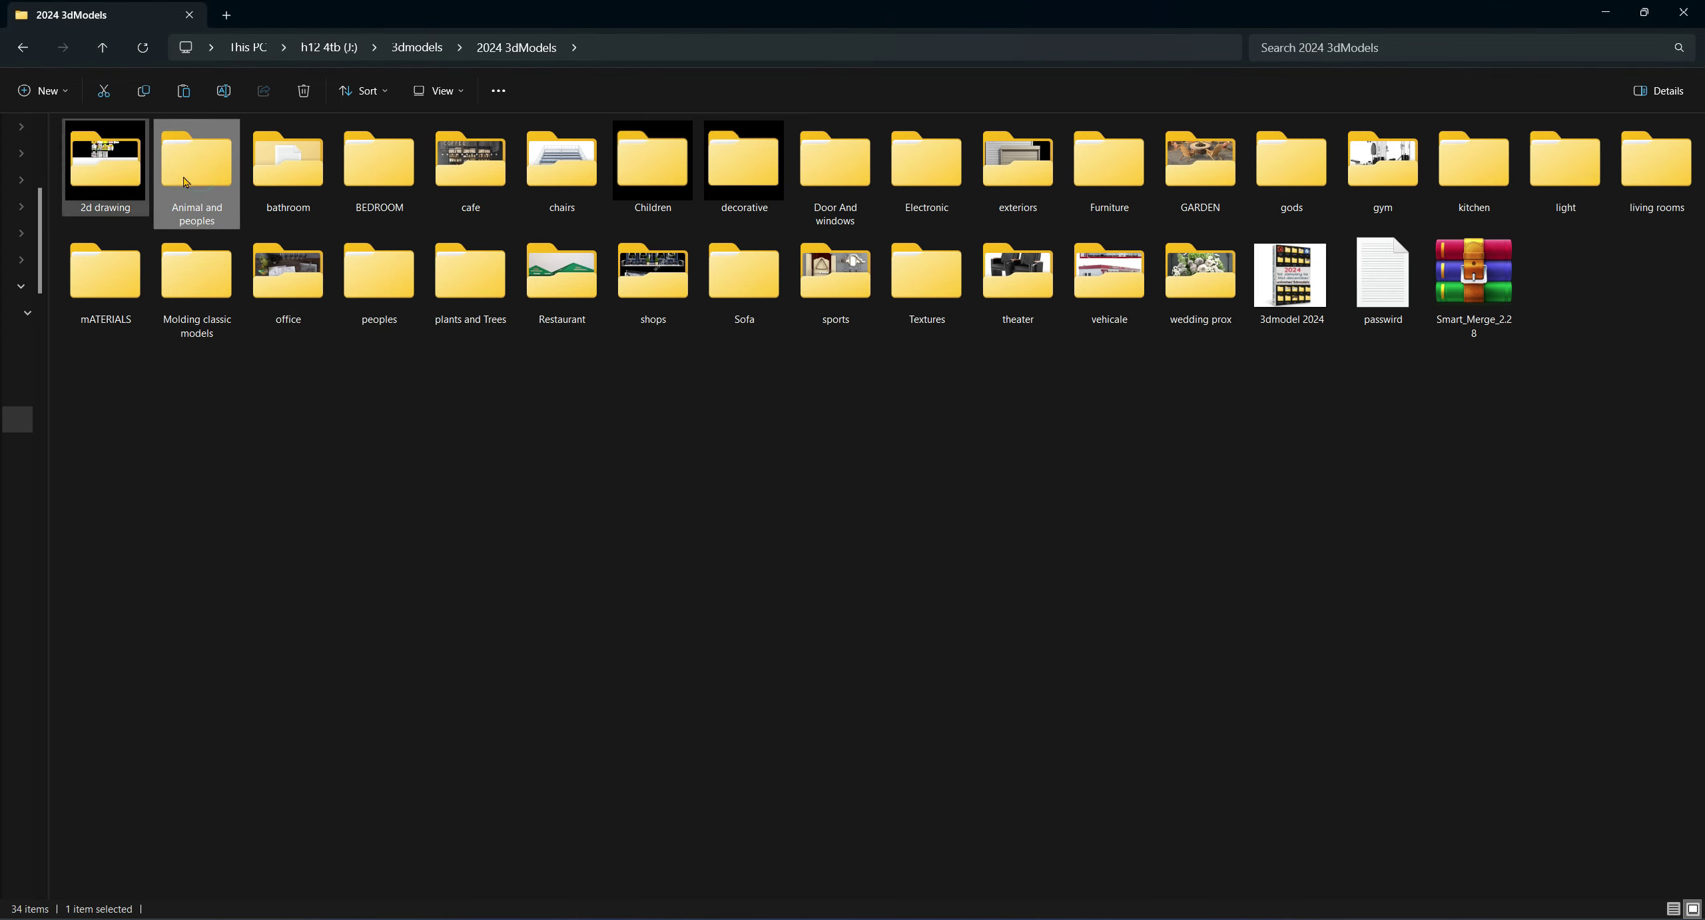
click(289, 177)
click(387, 171)
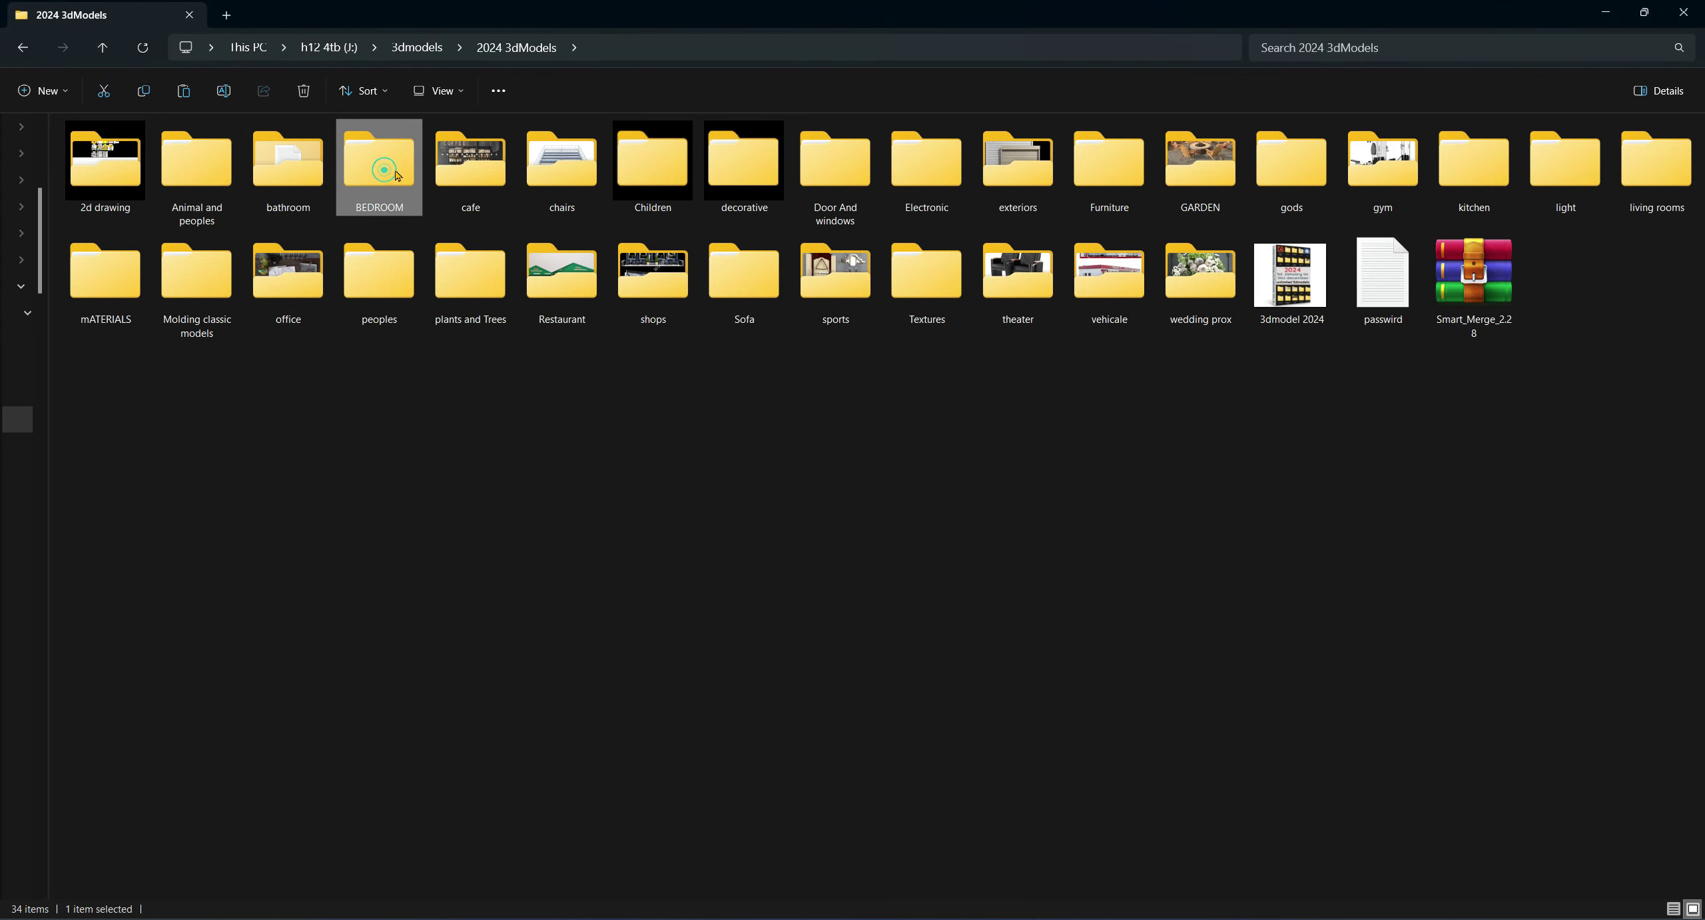
click(469, 169)
click(580, 175)
click(669, 167)
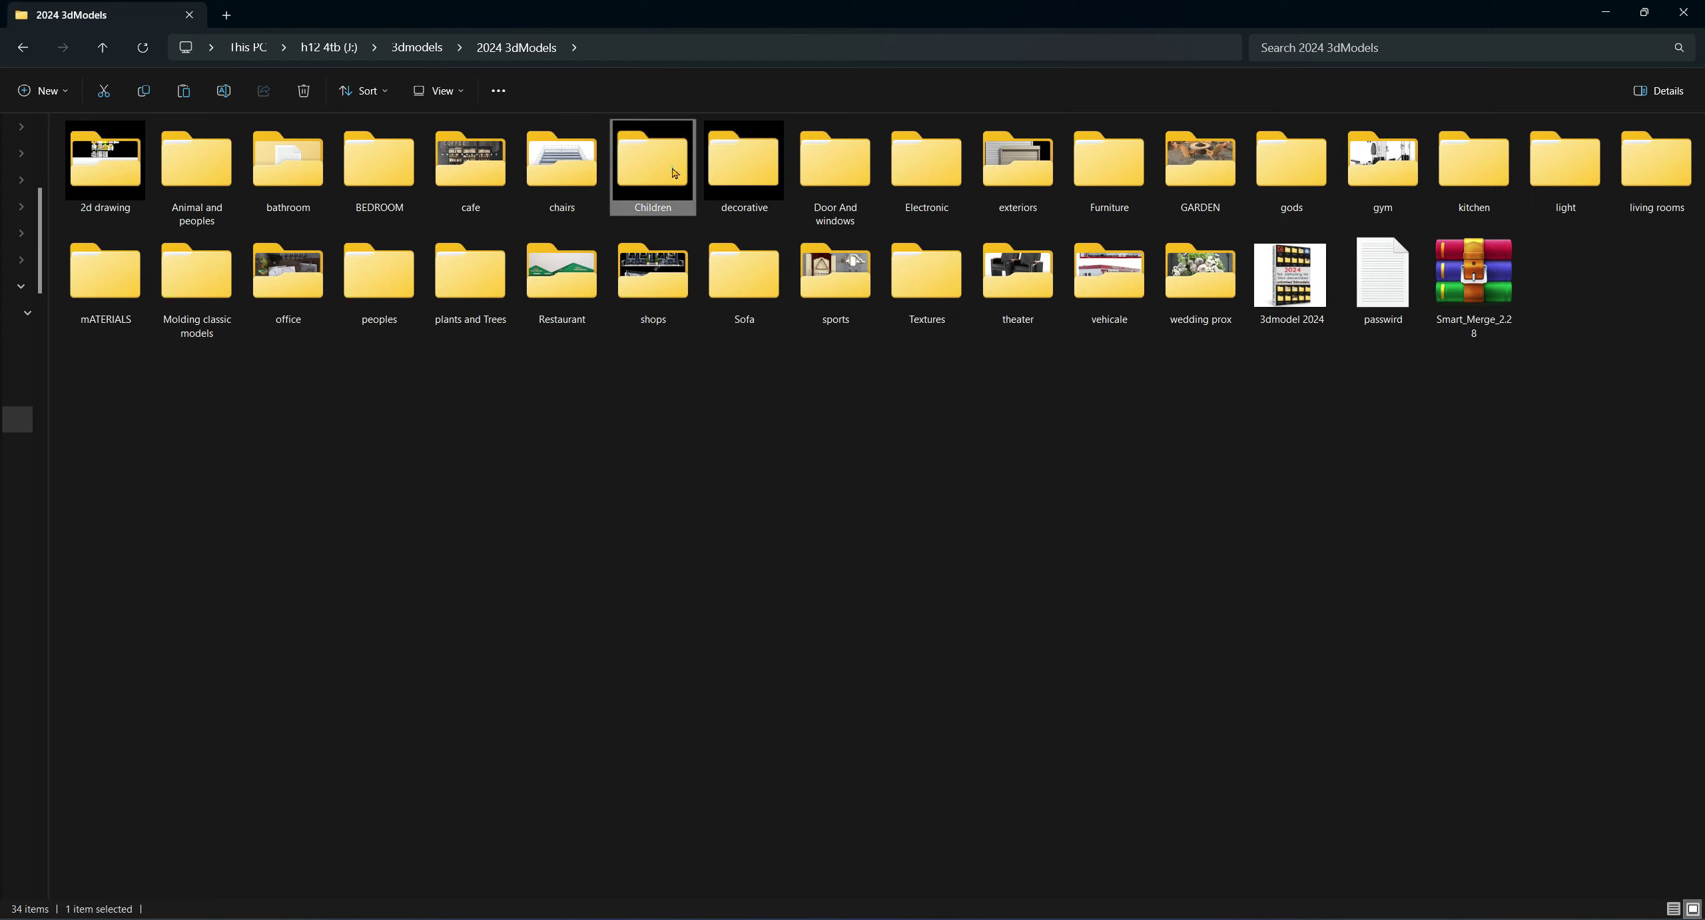
click(742, 163)
click(840, 172)
- Browse Electronic through gods, then open the chairs folder
click(927, 168)
click(1018, 167)
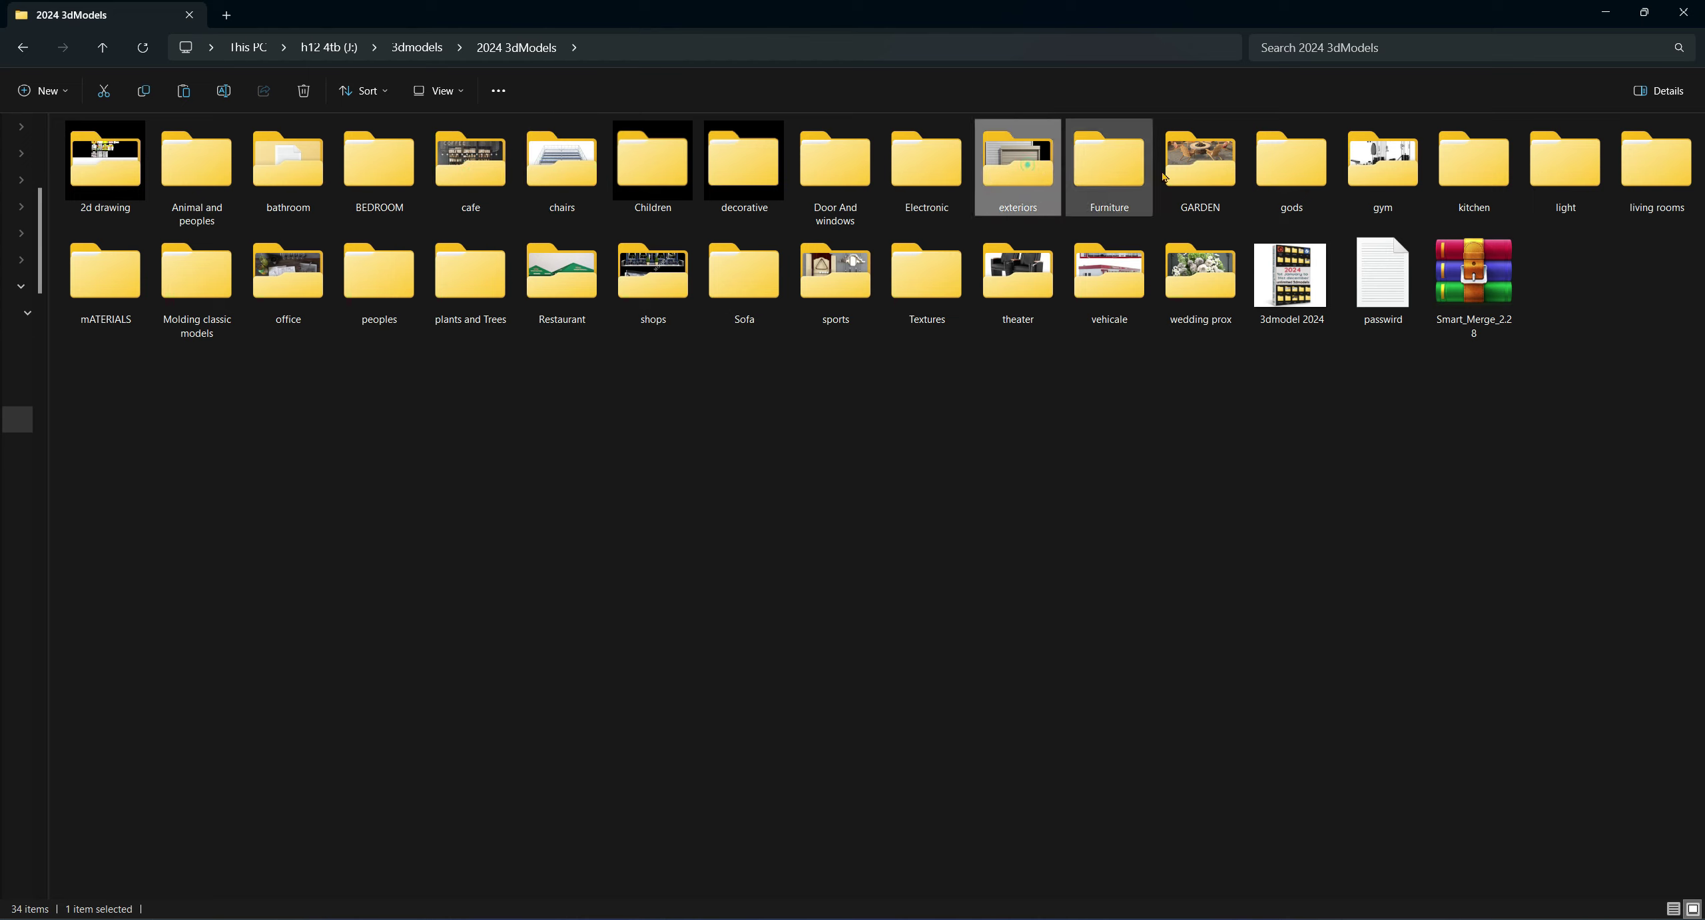
click(1109, 168)
click(1164, 172)
click(1284, 179)
click(1222, 196)
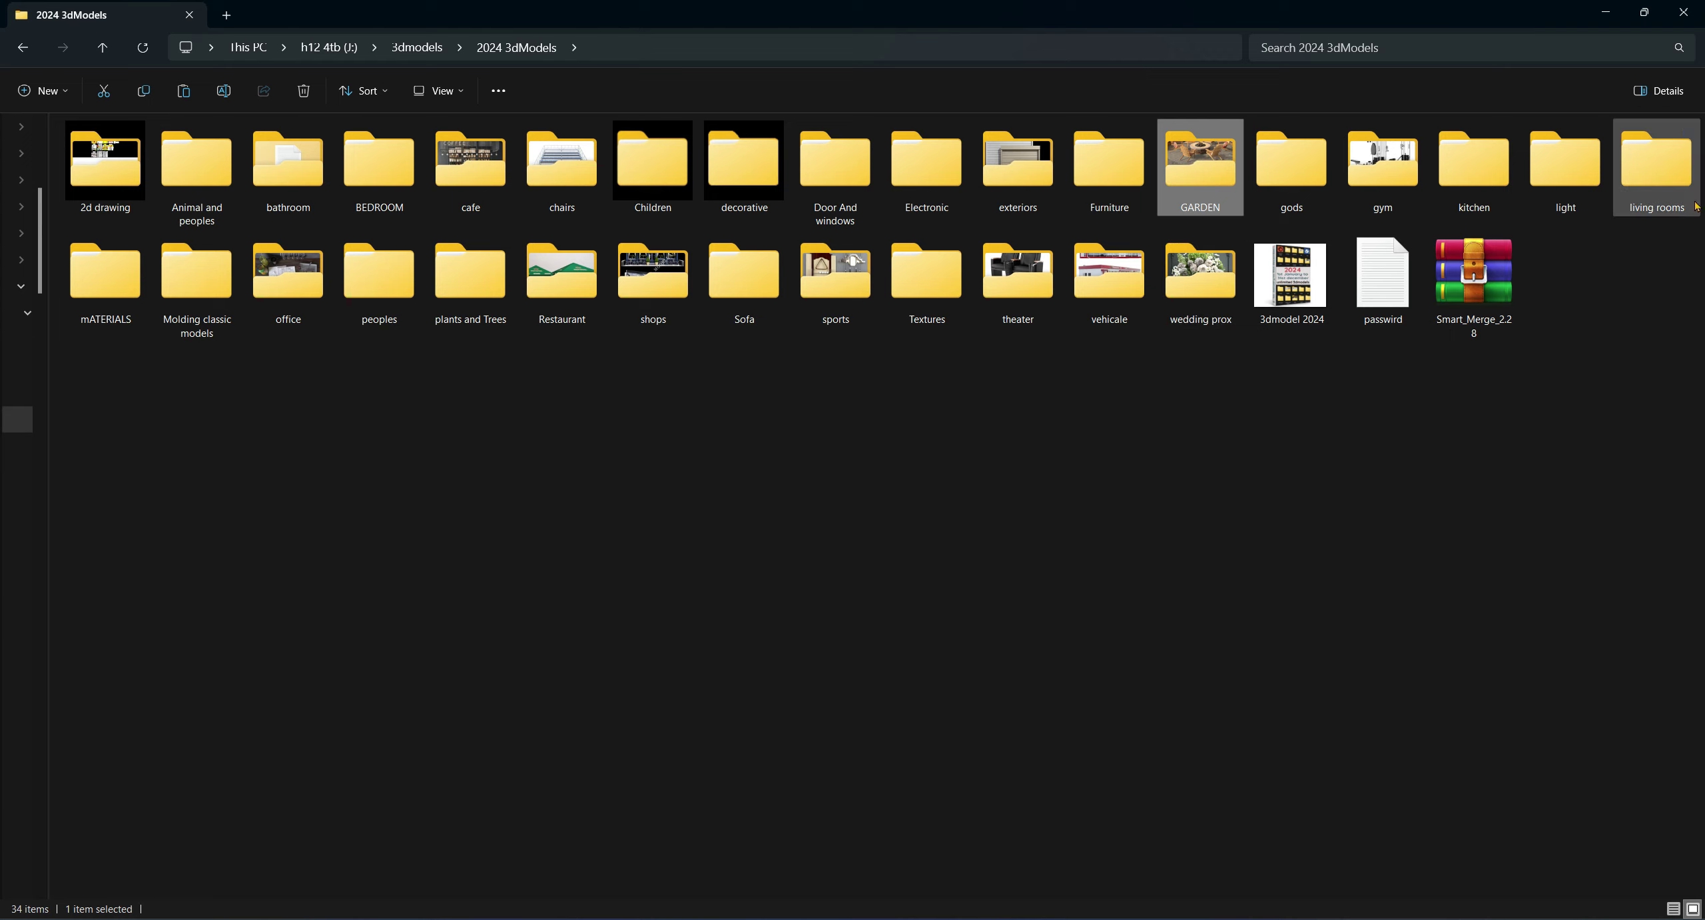
double_click(562, 184)
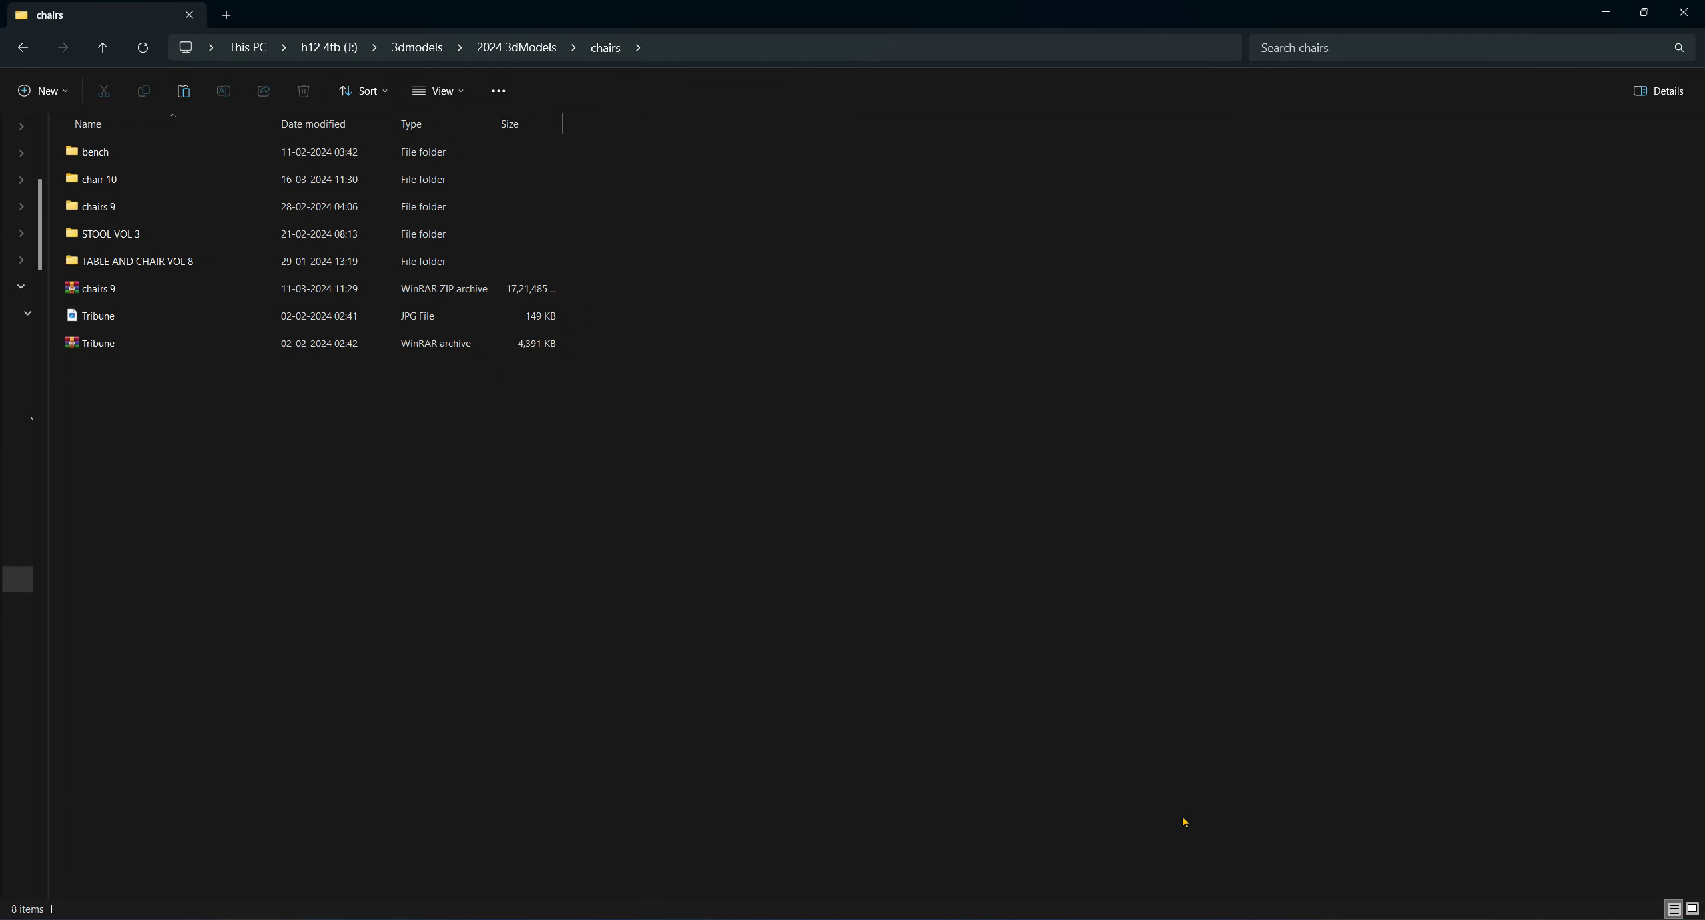
- Browse the bench models as large icons, checking the Adam Bench and USONA bench files
click(1692, 909)
click(123, 157)
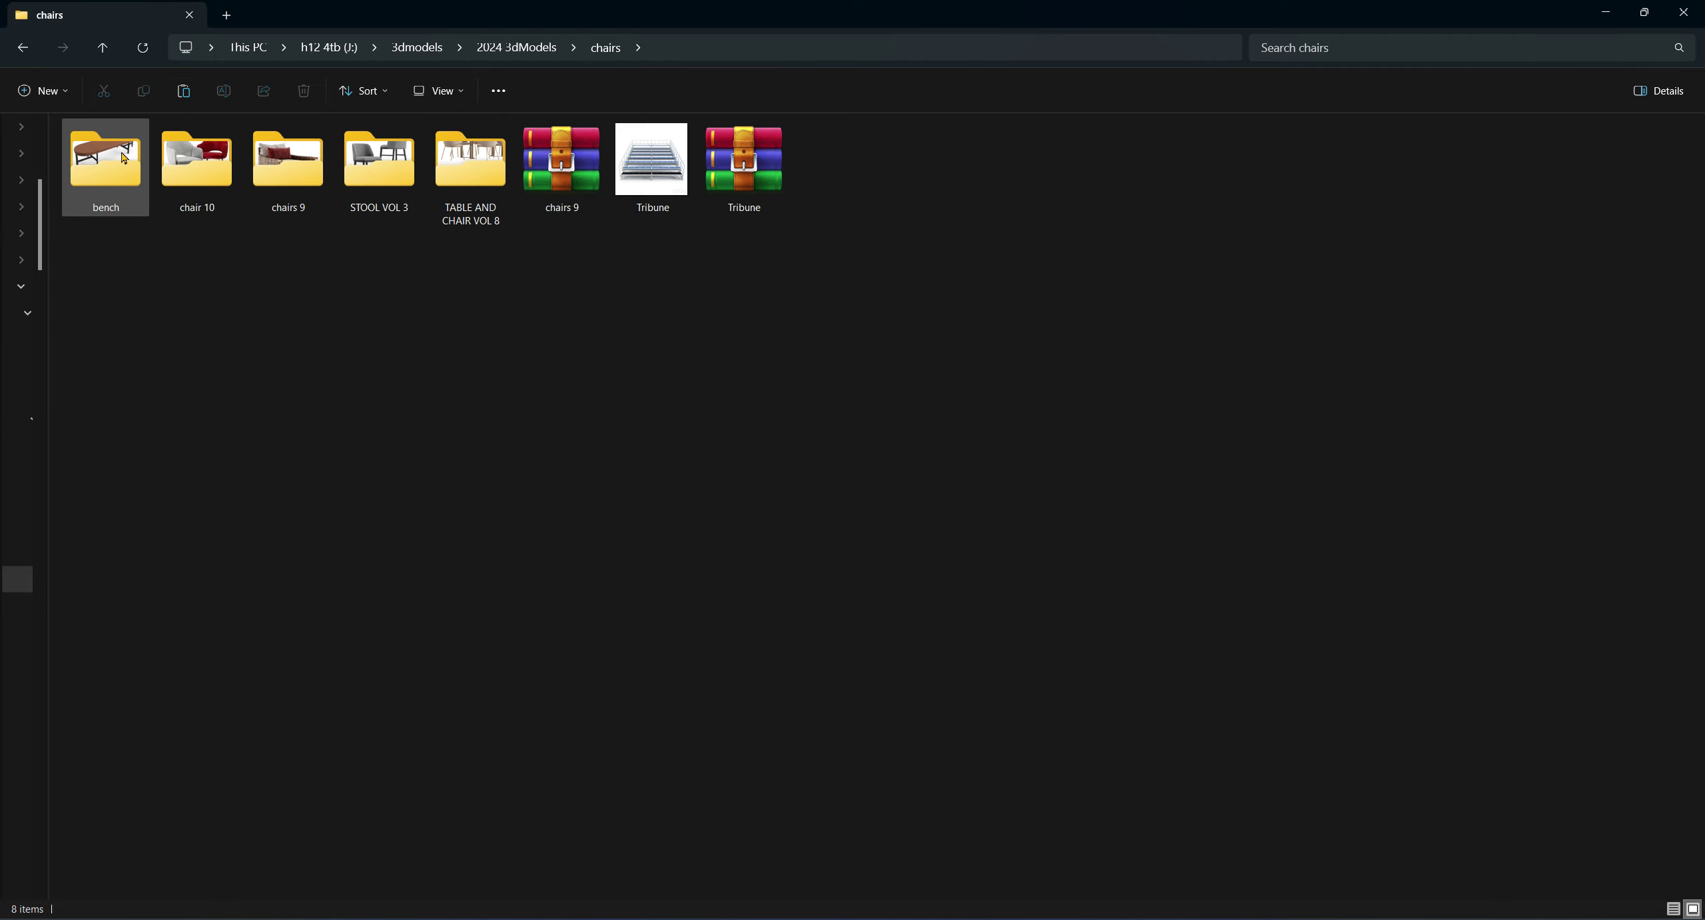
double_click(123, 157)
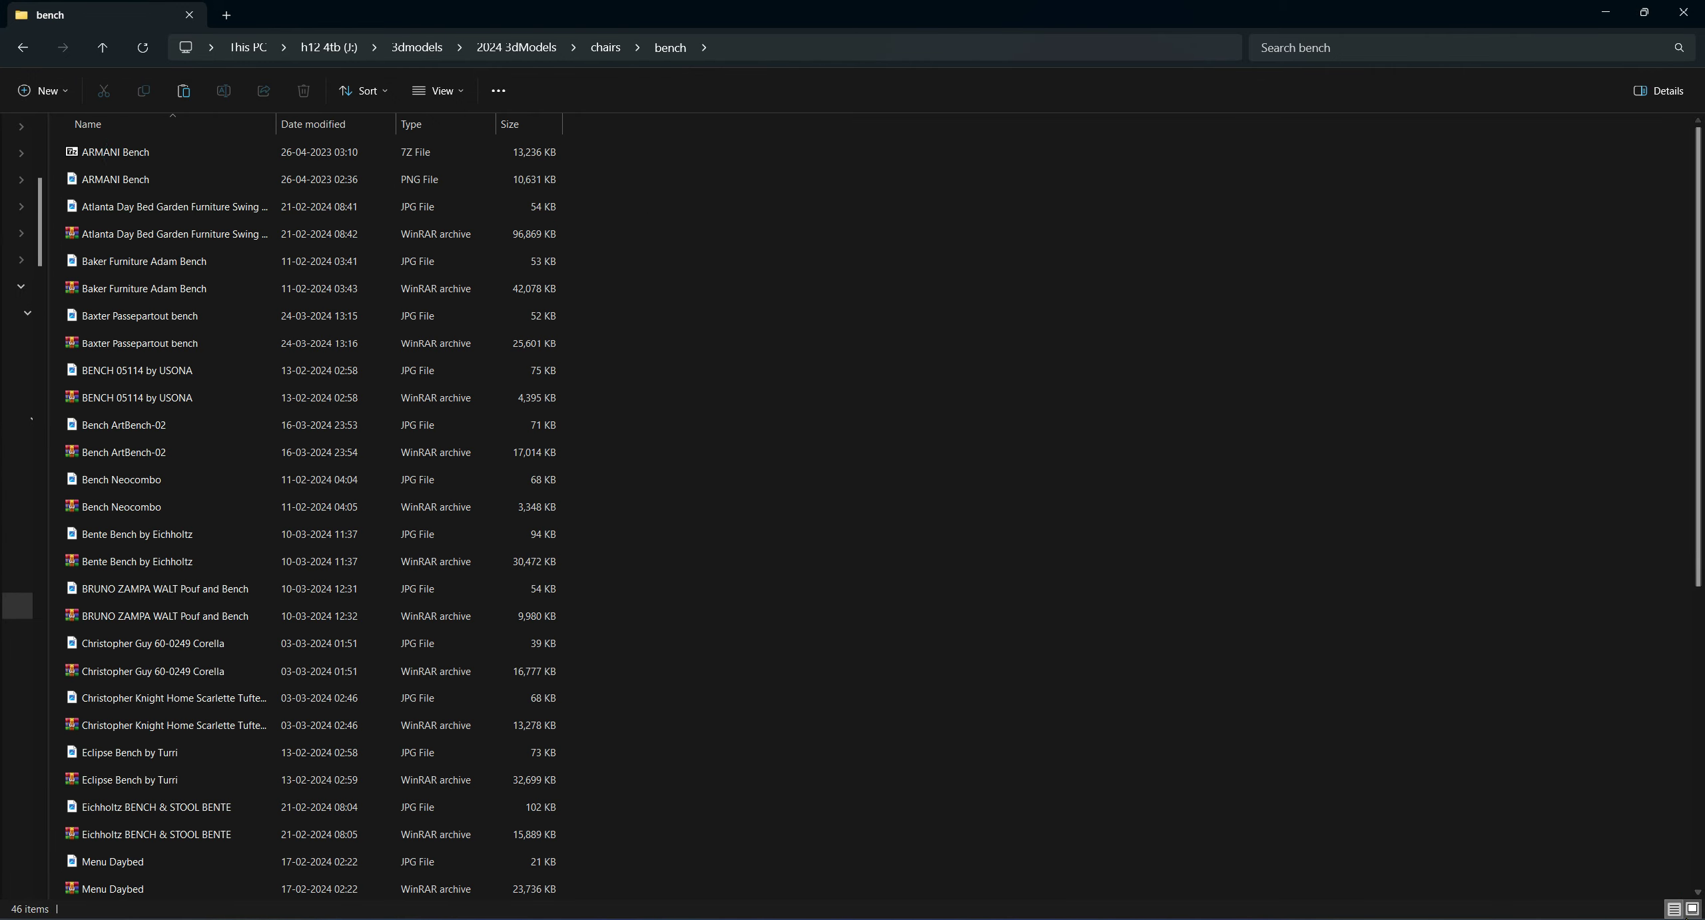
click(1692, 909)
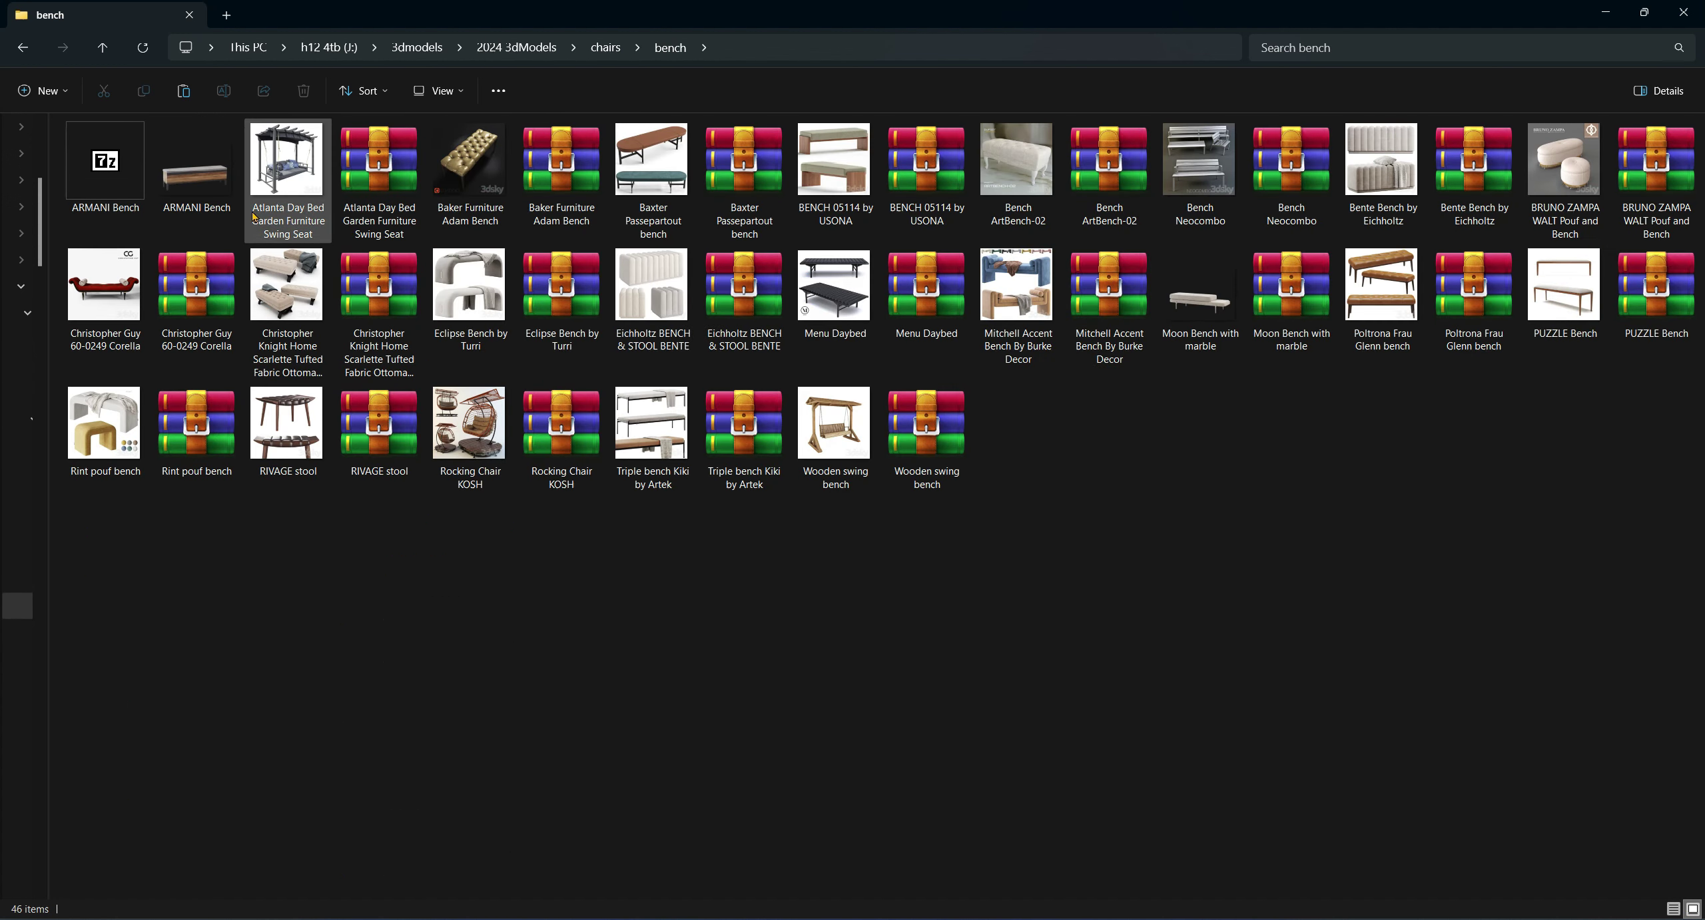
click(589, 166)
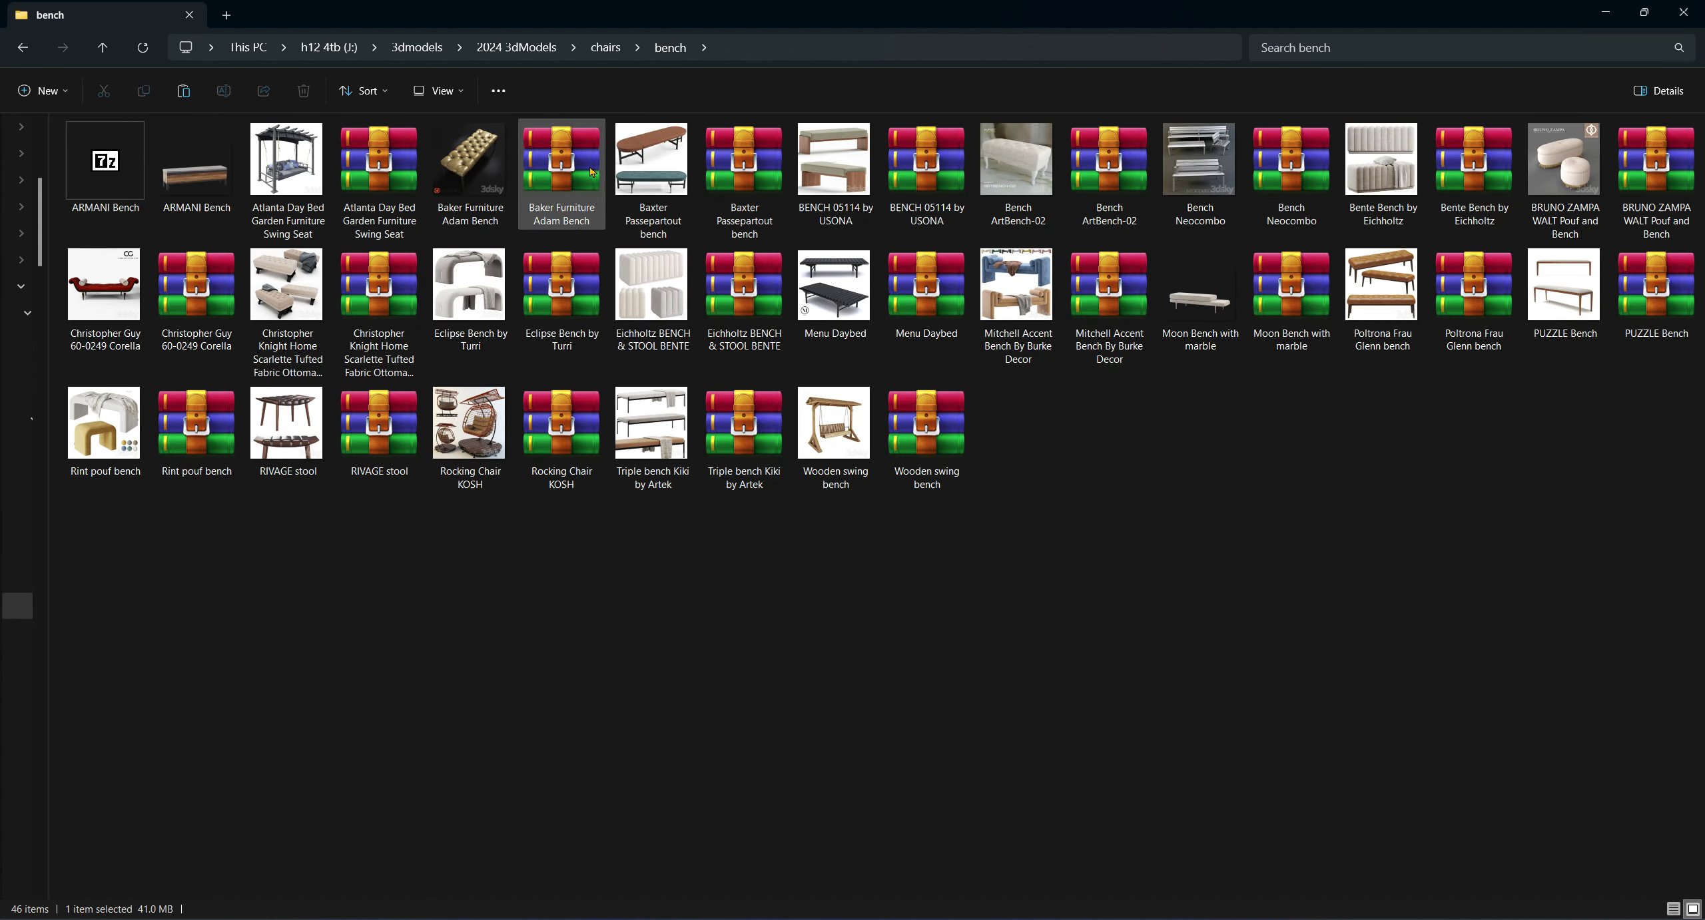
click(832, 167)
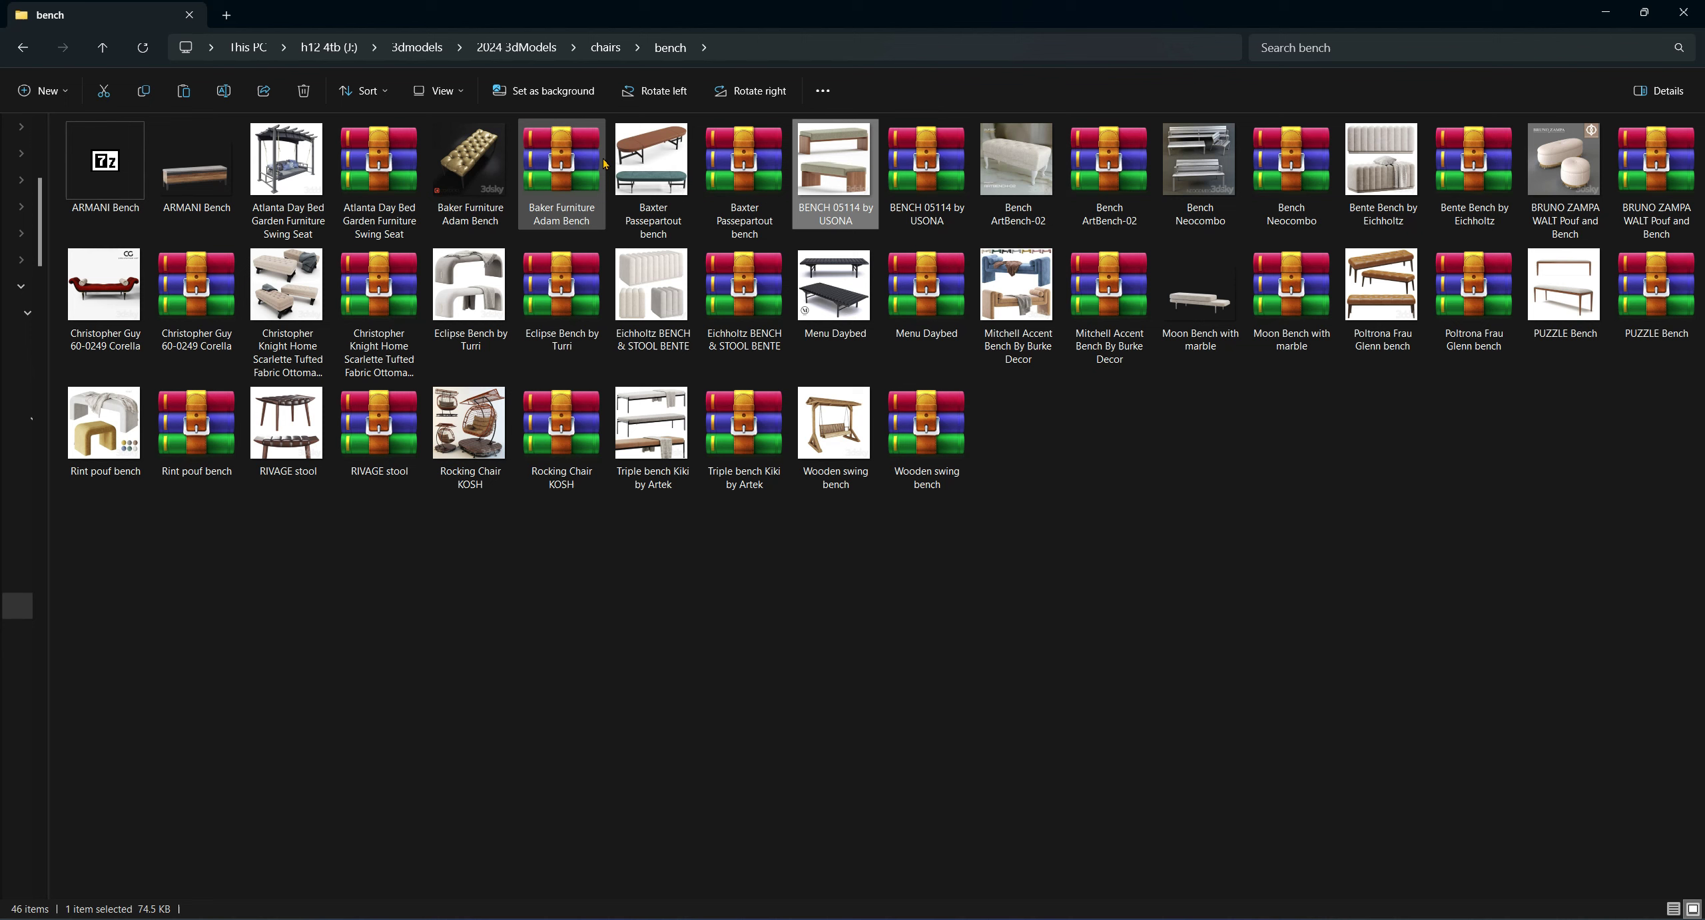
- View chairs 9 as large icons, then return to 2024 3dModels and select the Smart_Merge archive
click(603, 46)
double_click(288, 167)
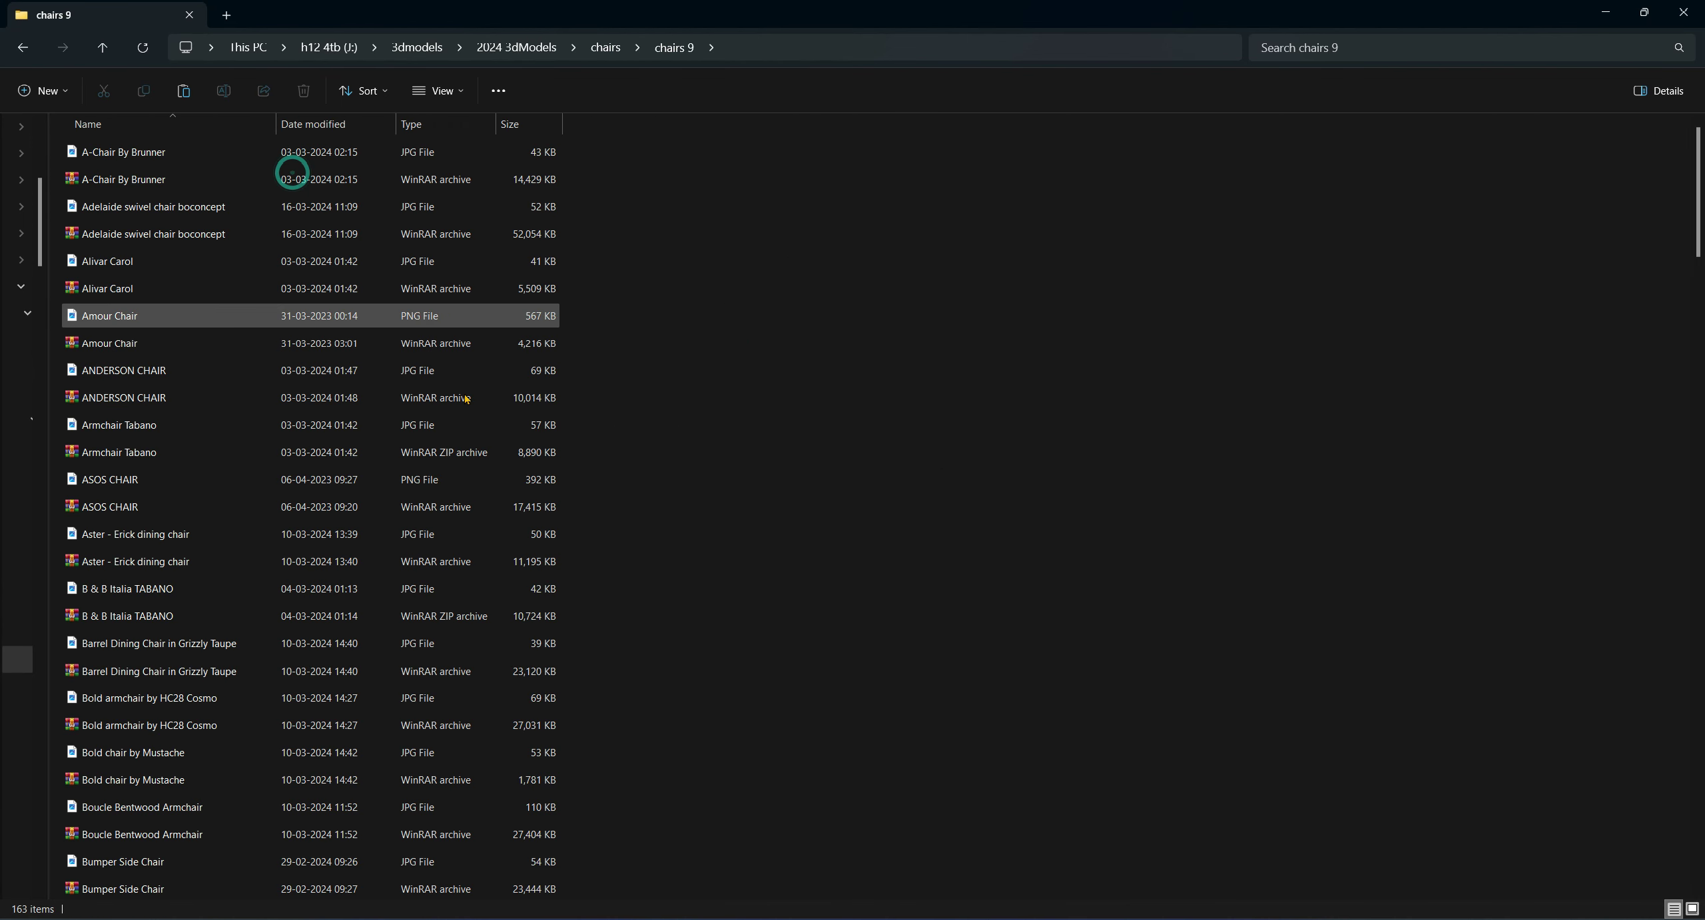
click(1687, 909)
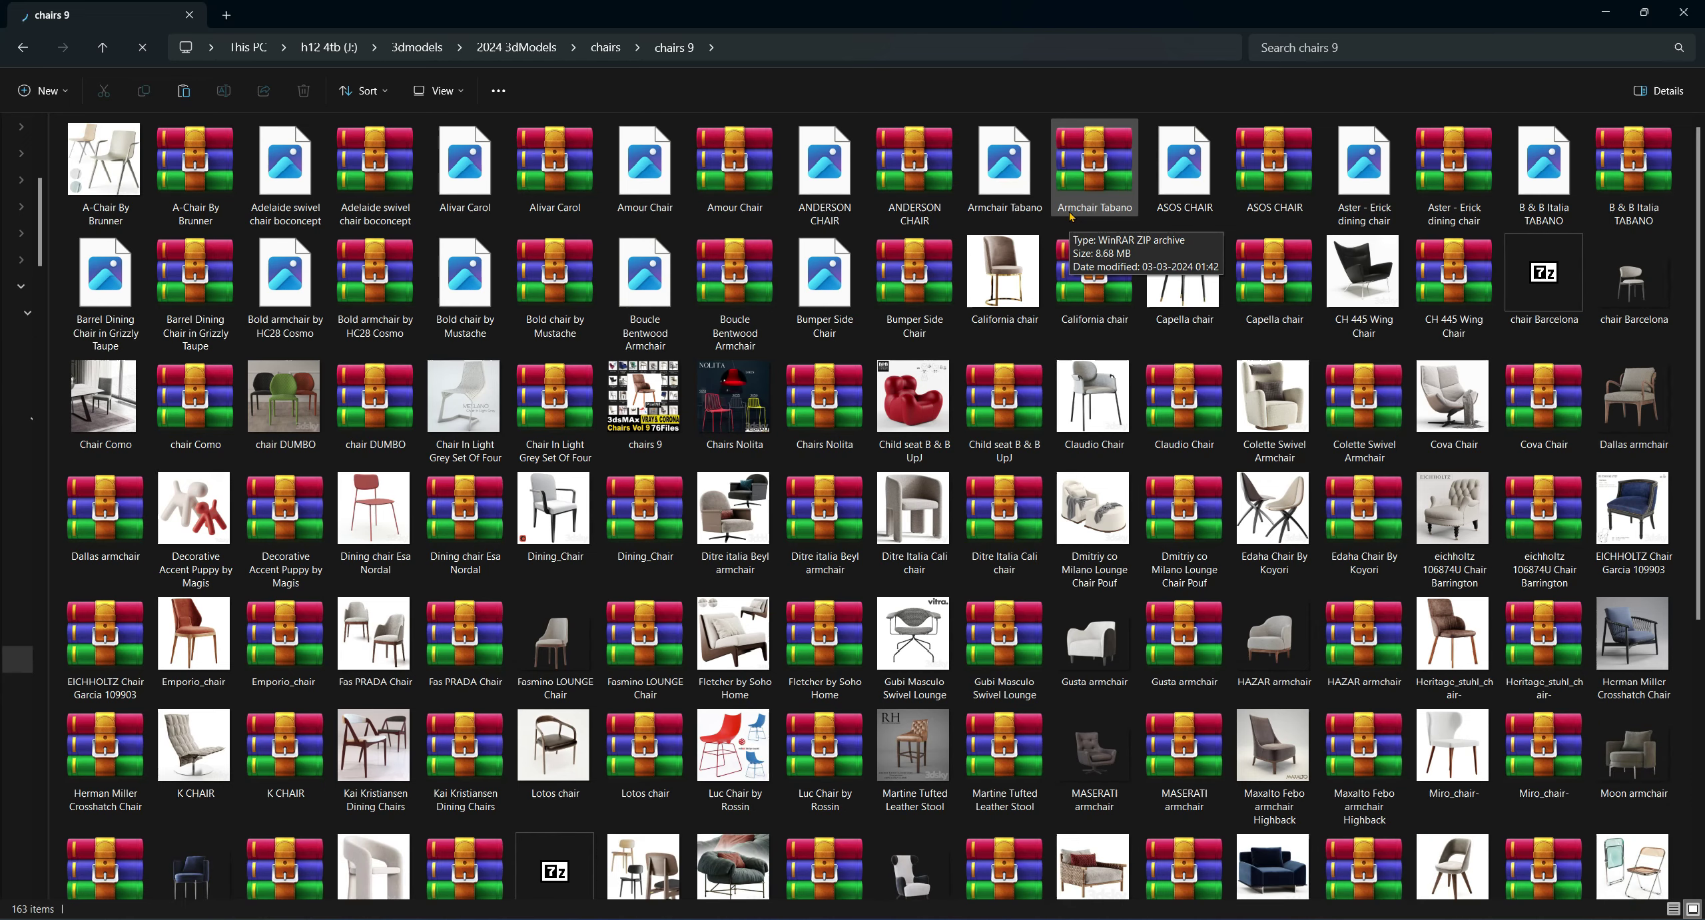
click(514, 48)
click(1477, 319)
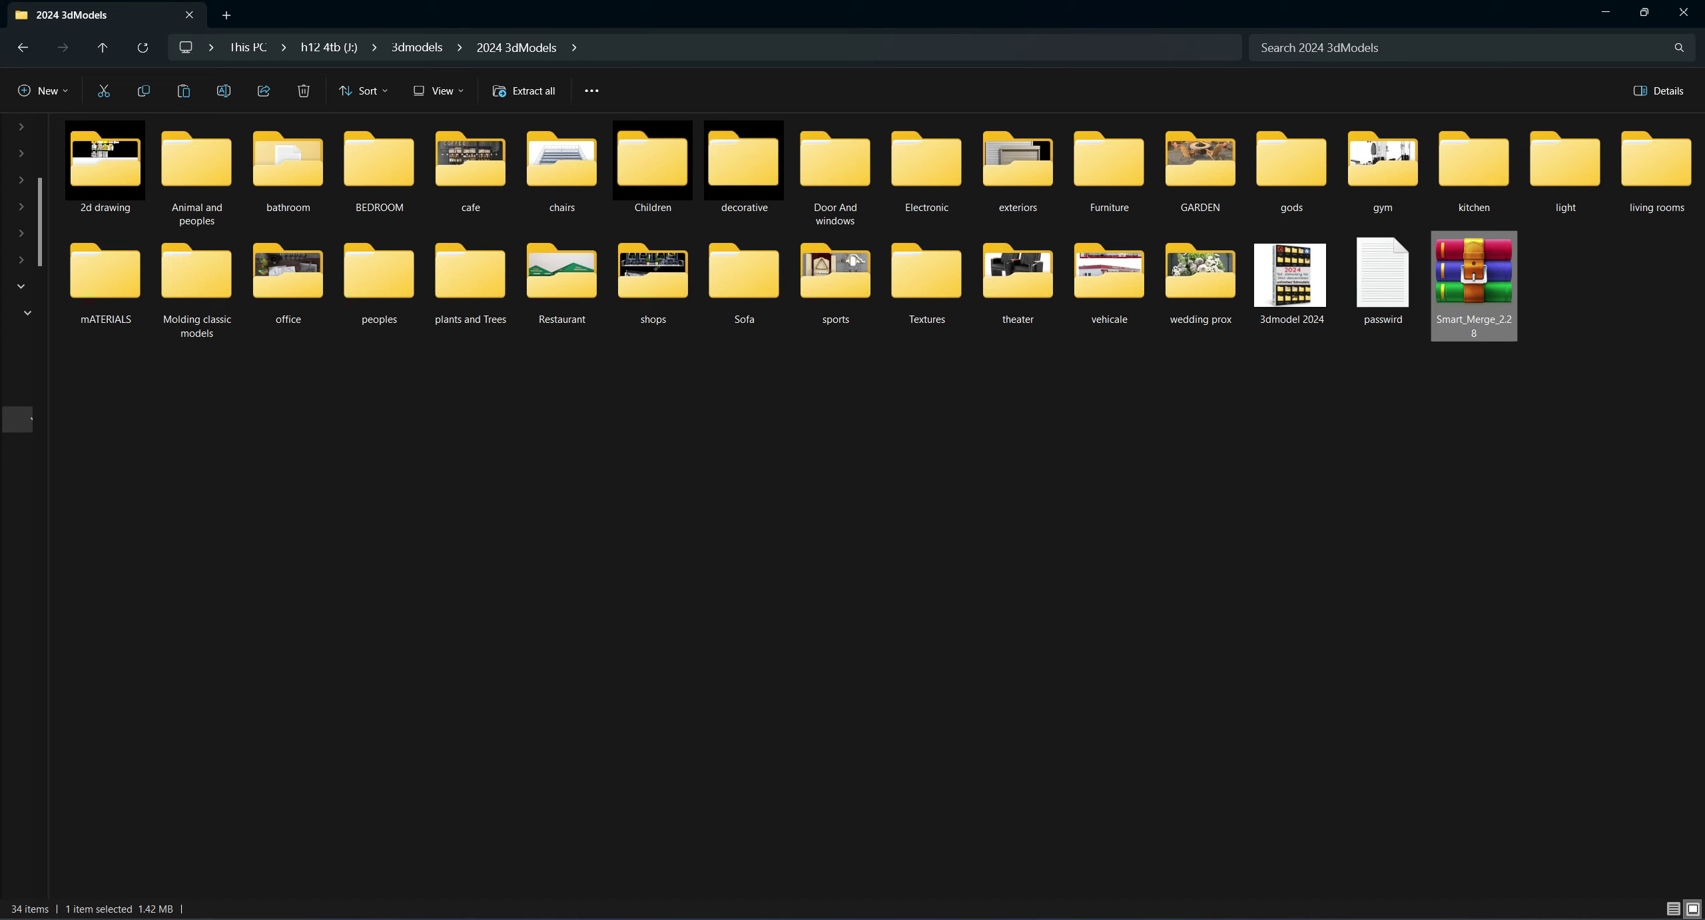
click(1286, 590)
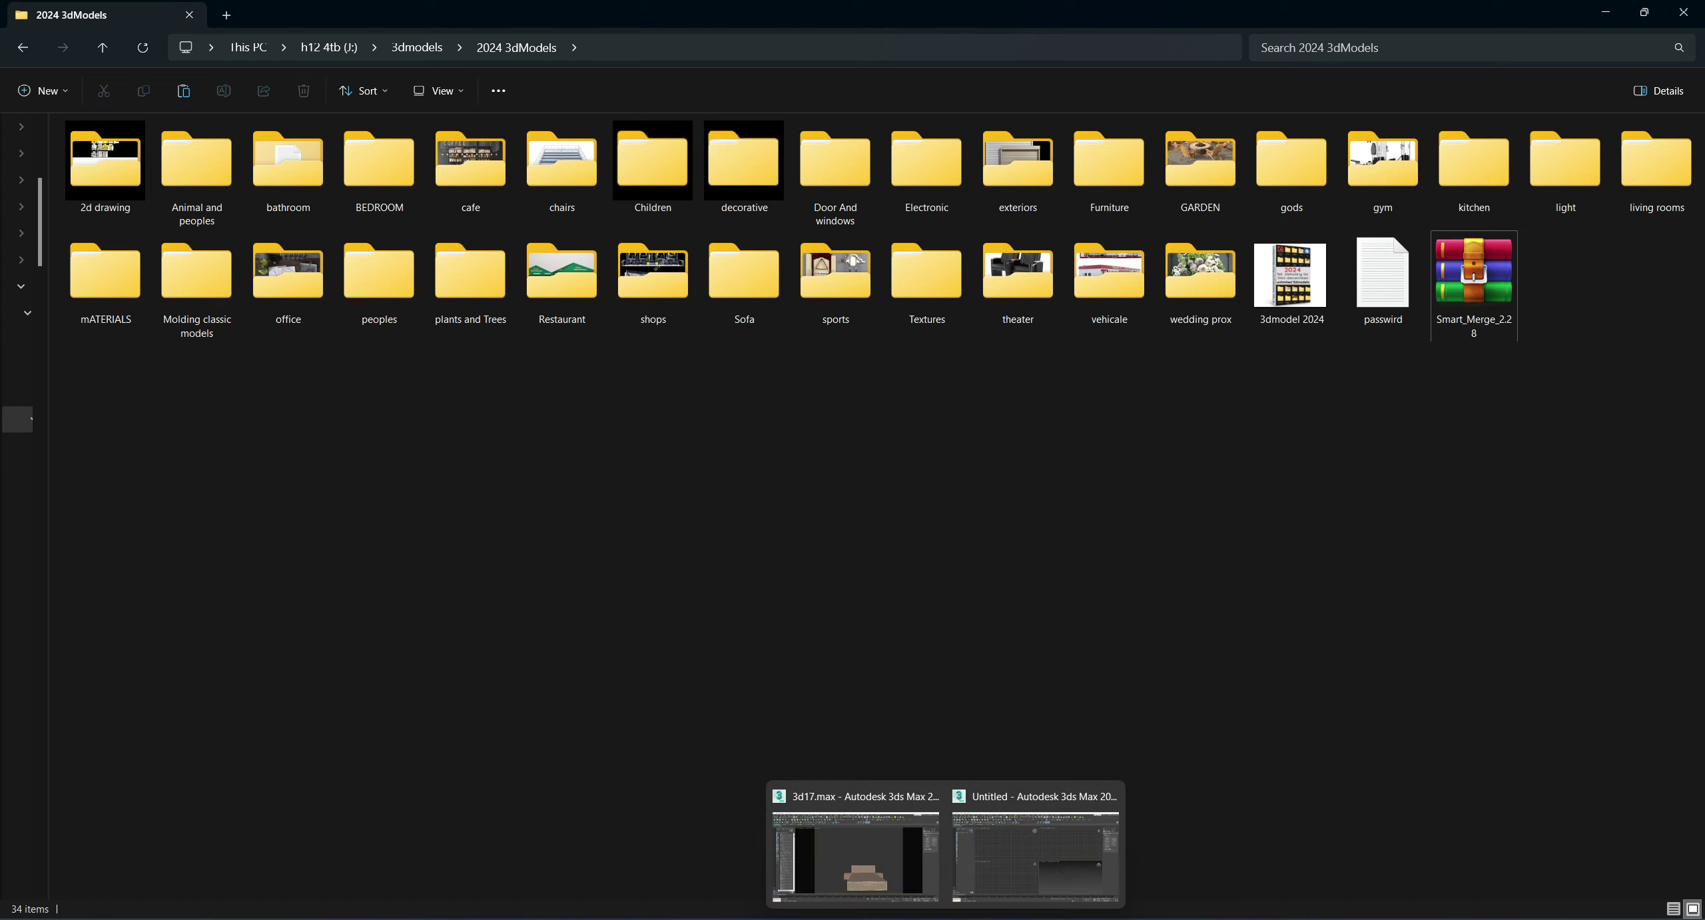
click(1039, 853)
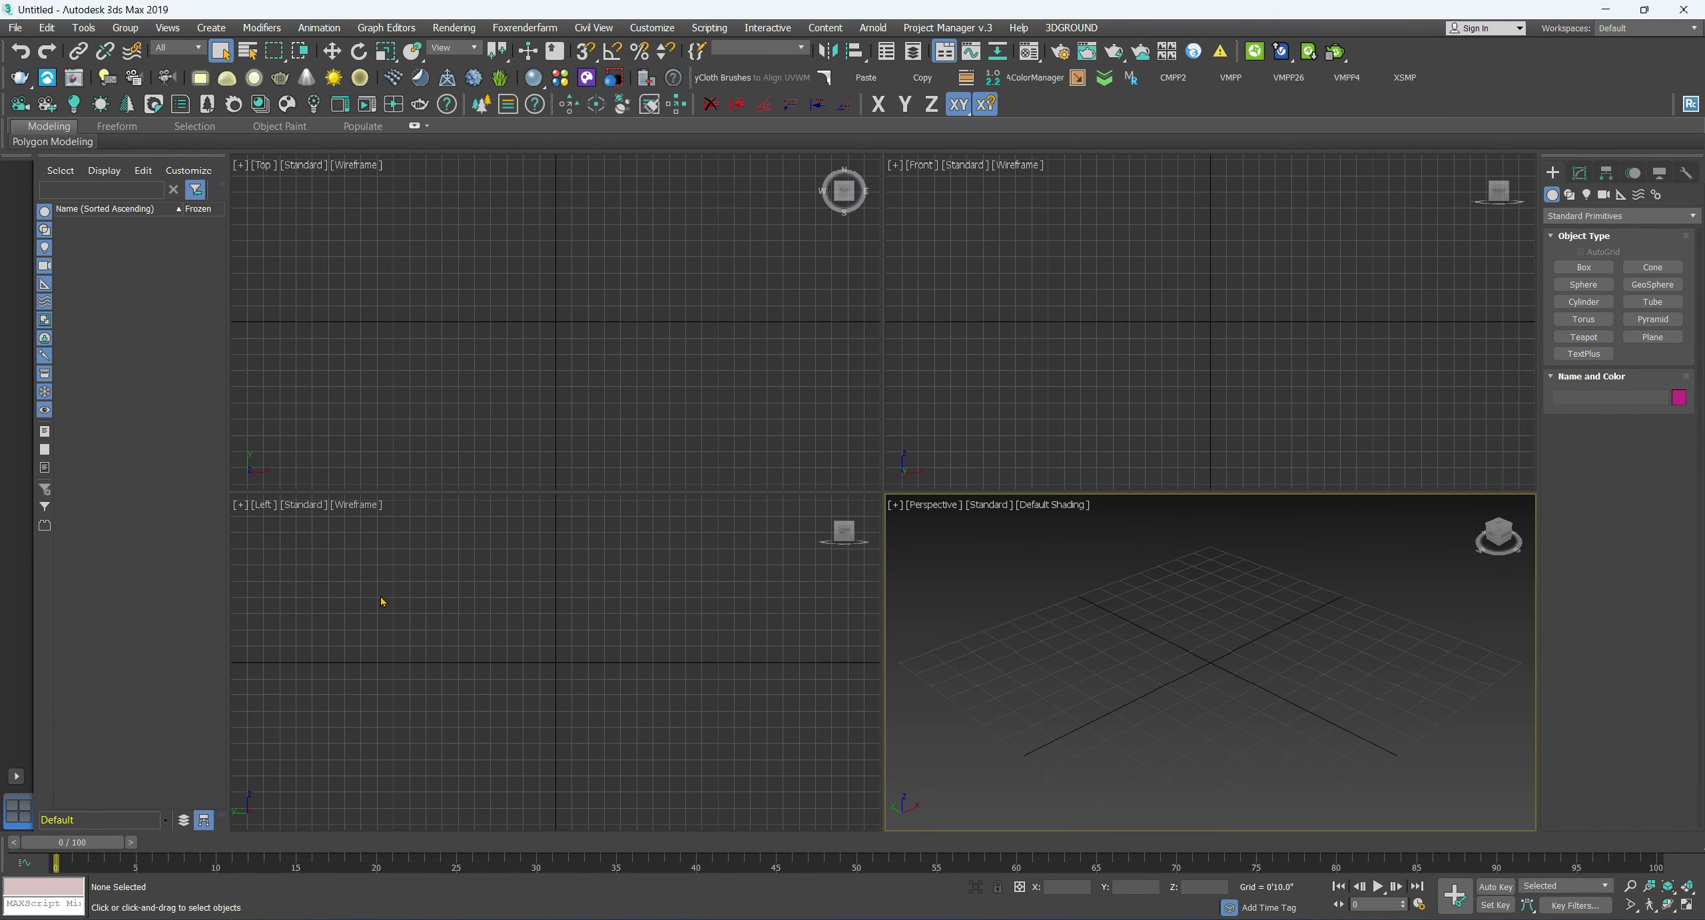
mouse_move(973, 852)
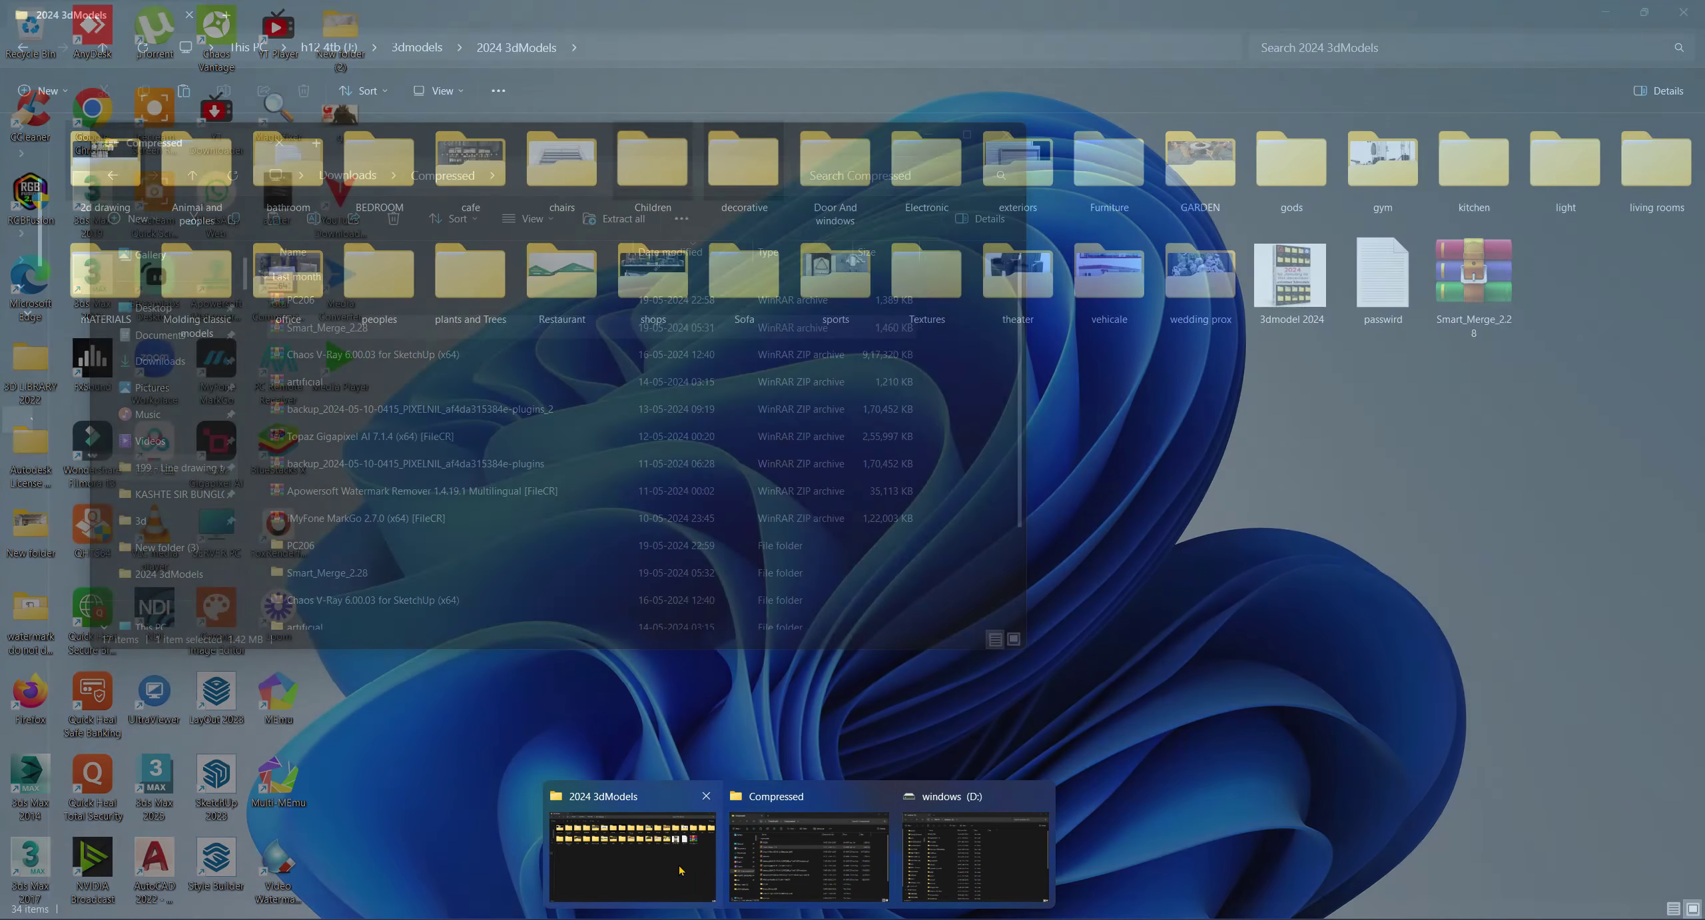
click(632, 859)
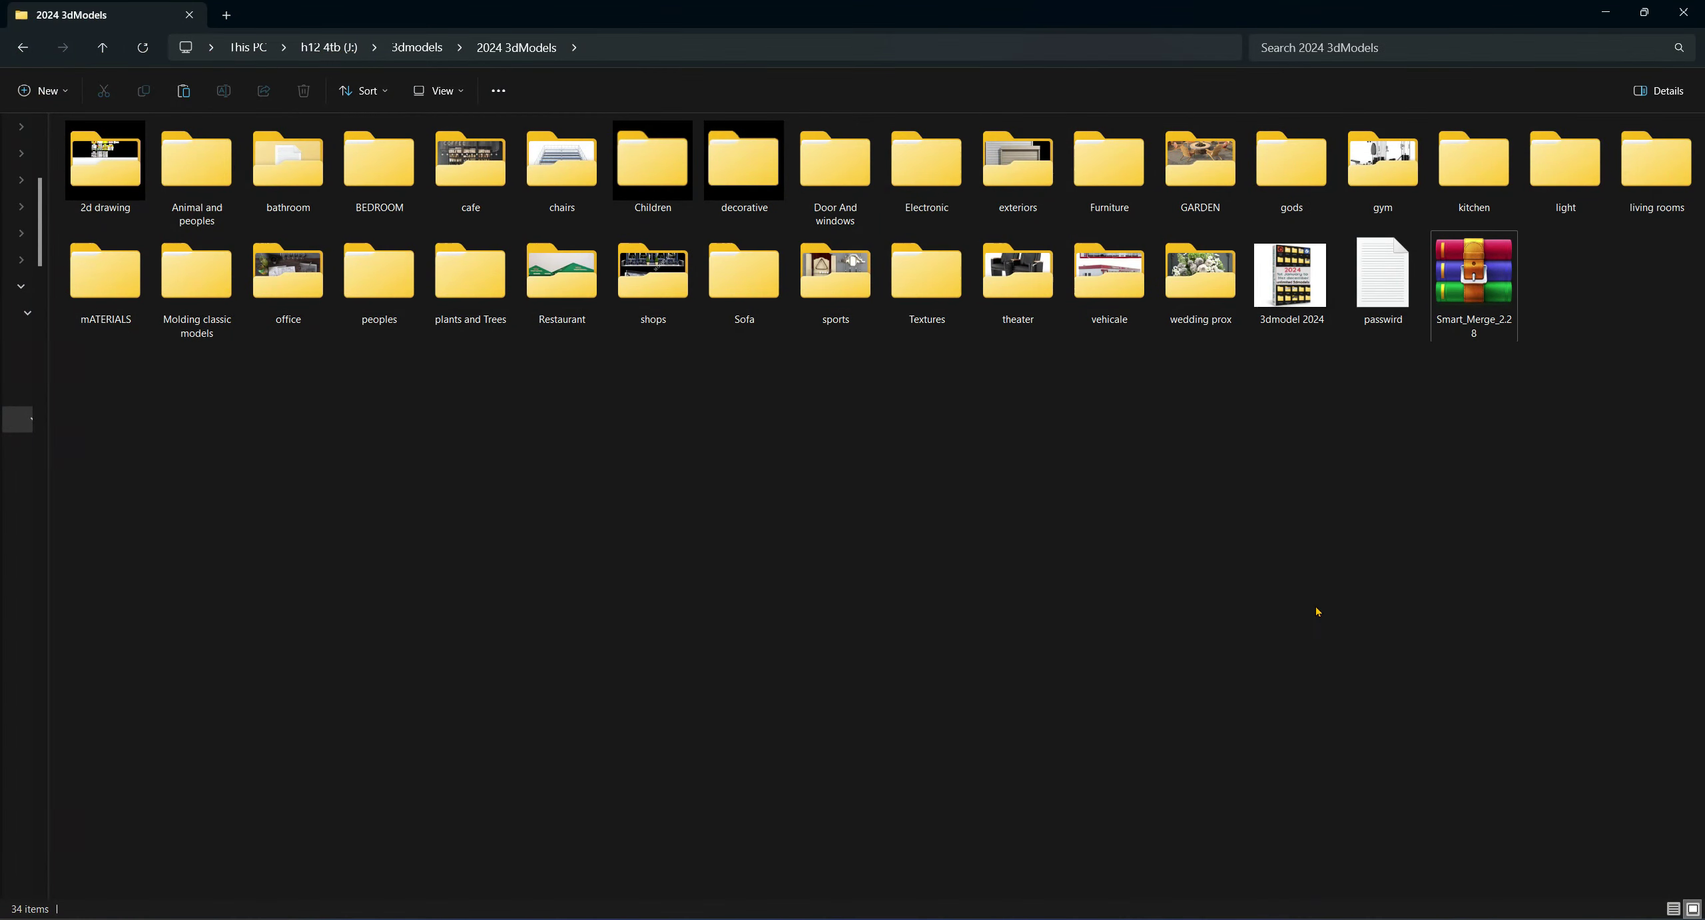
click(1471, 260)
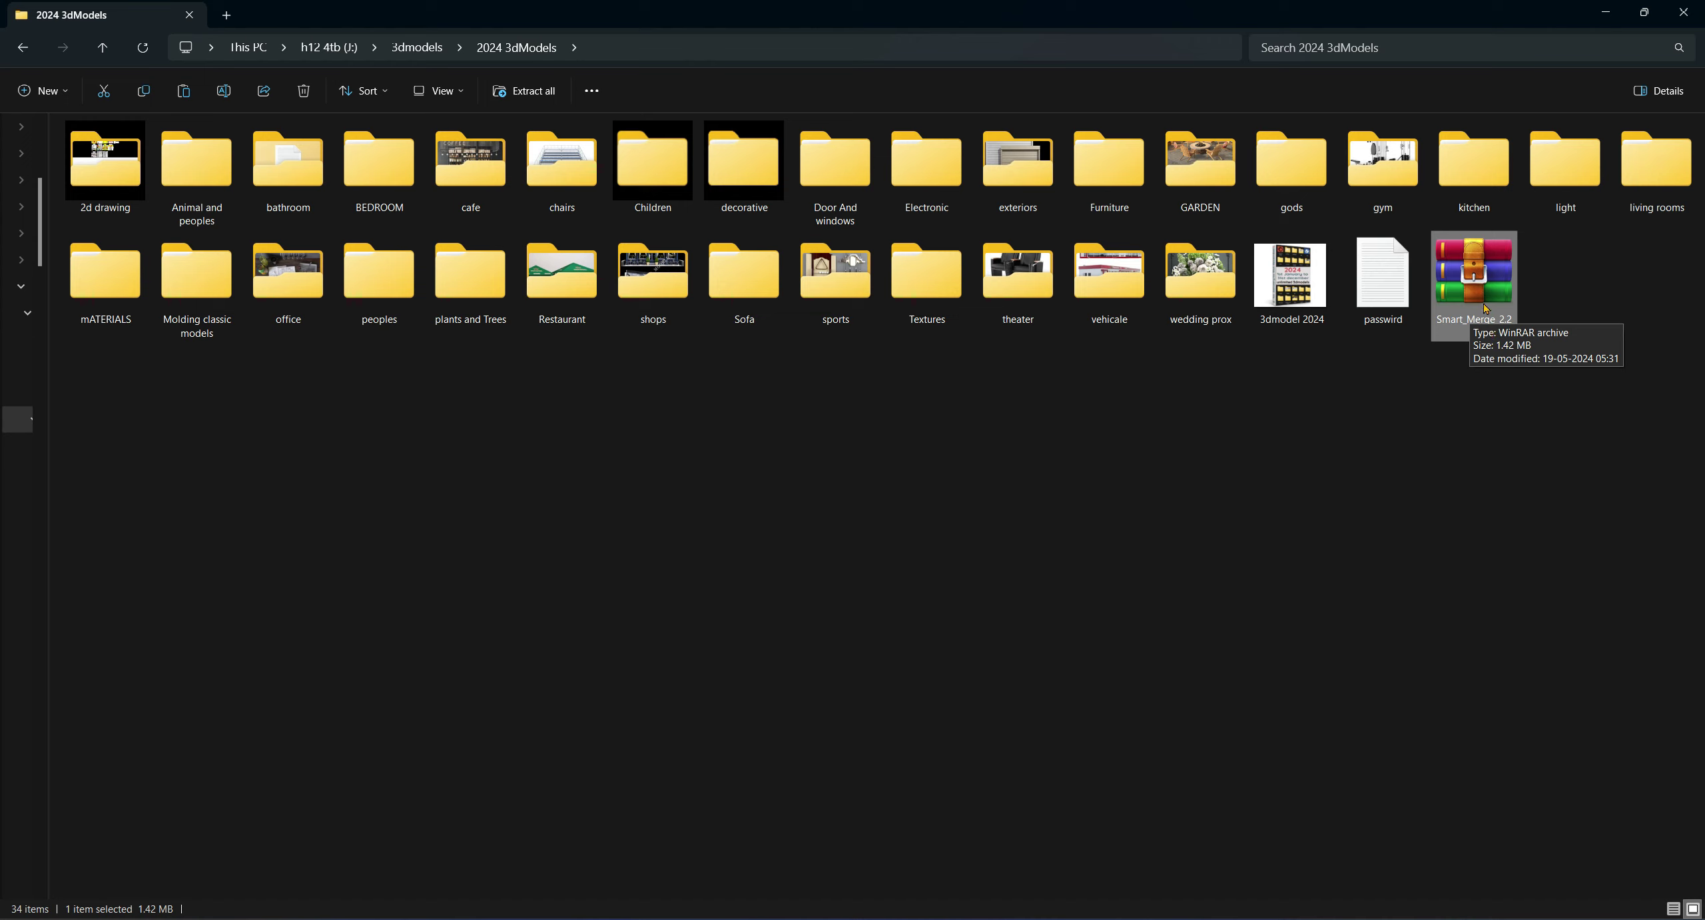
- Extract the Smart_Merge archive with WinRAR into a Smart_Merge_2.28 folder
right_click(1504, 269)
mouse_move(1345, 566)
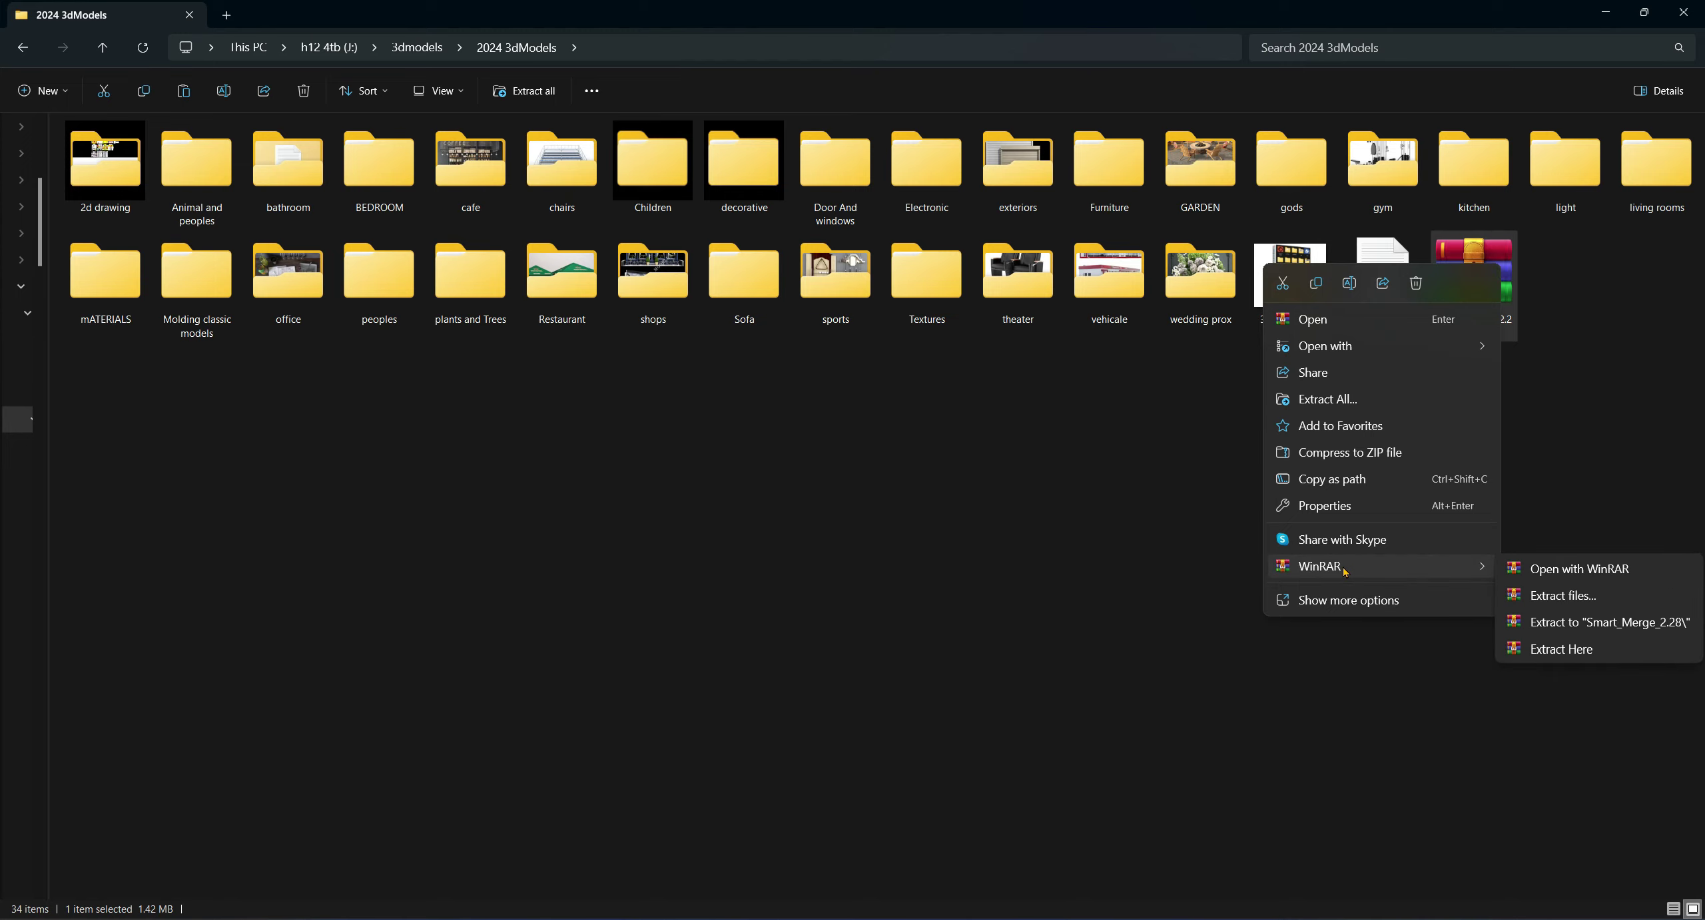
click(1540, 596)
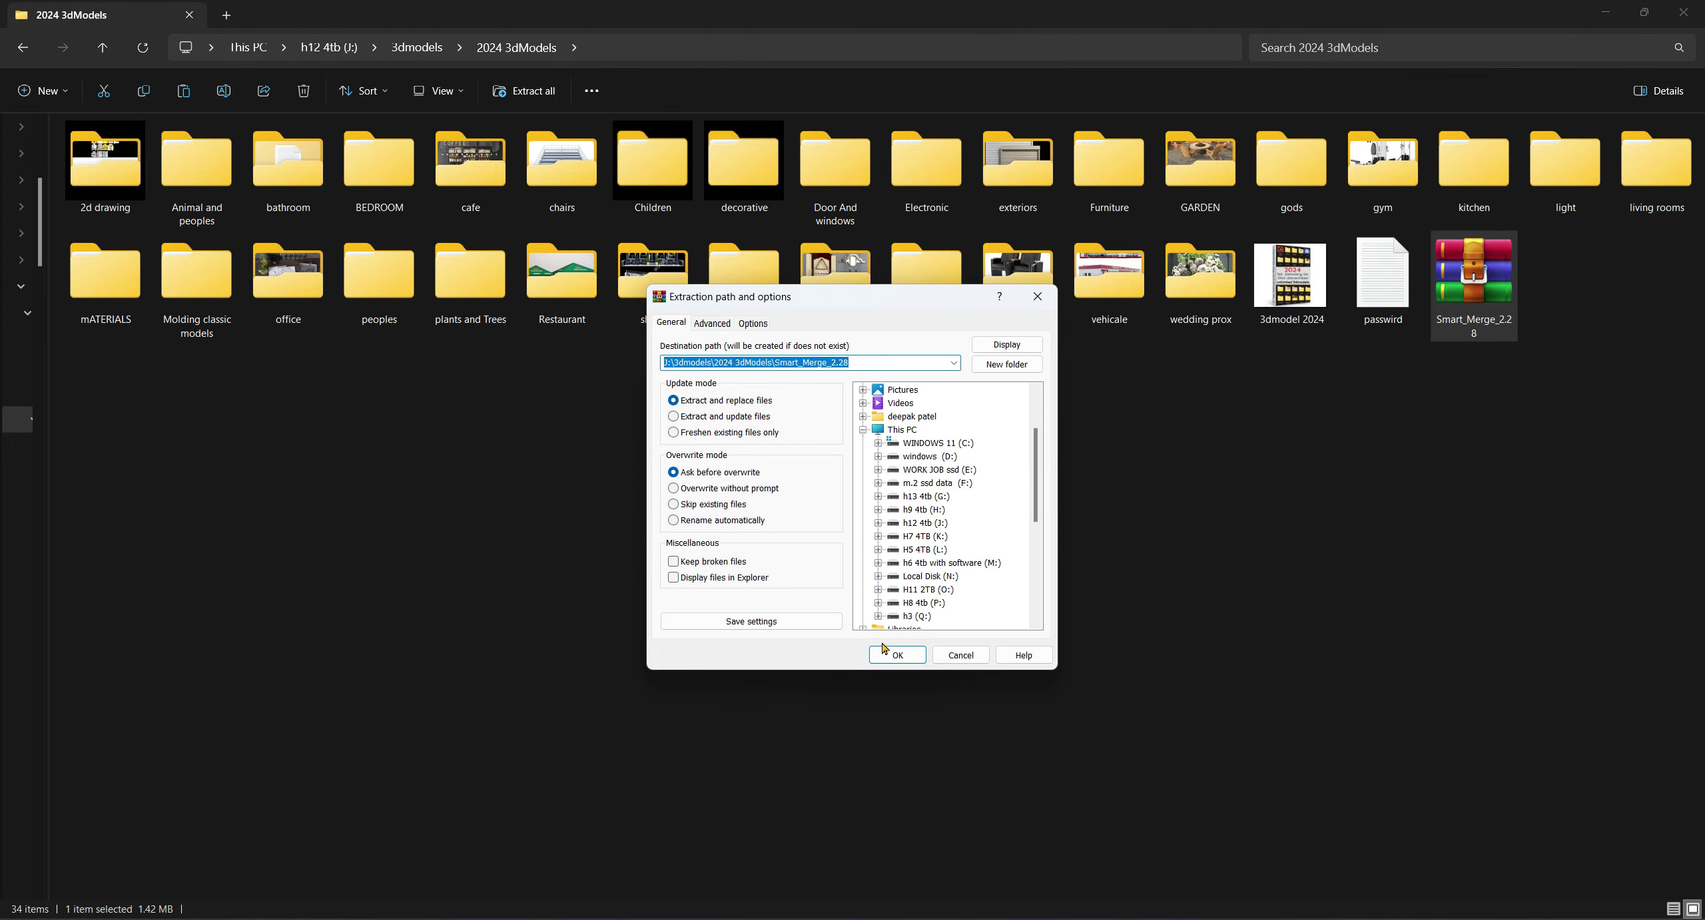
click(884, 649)
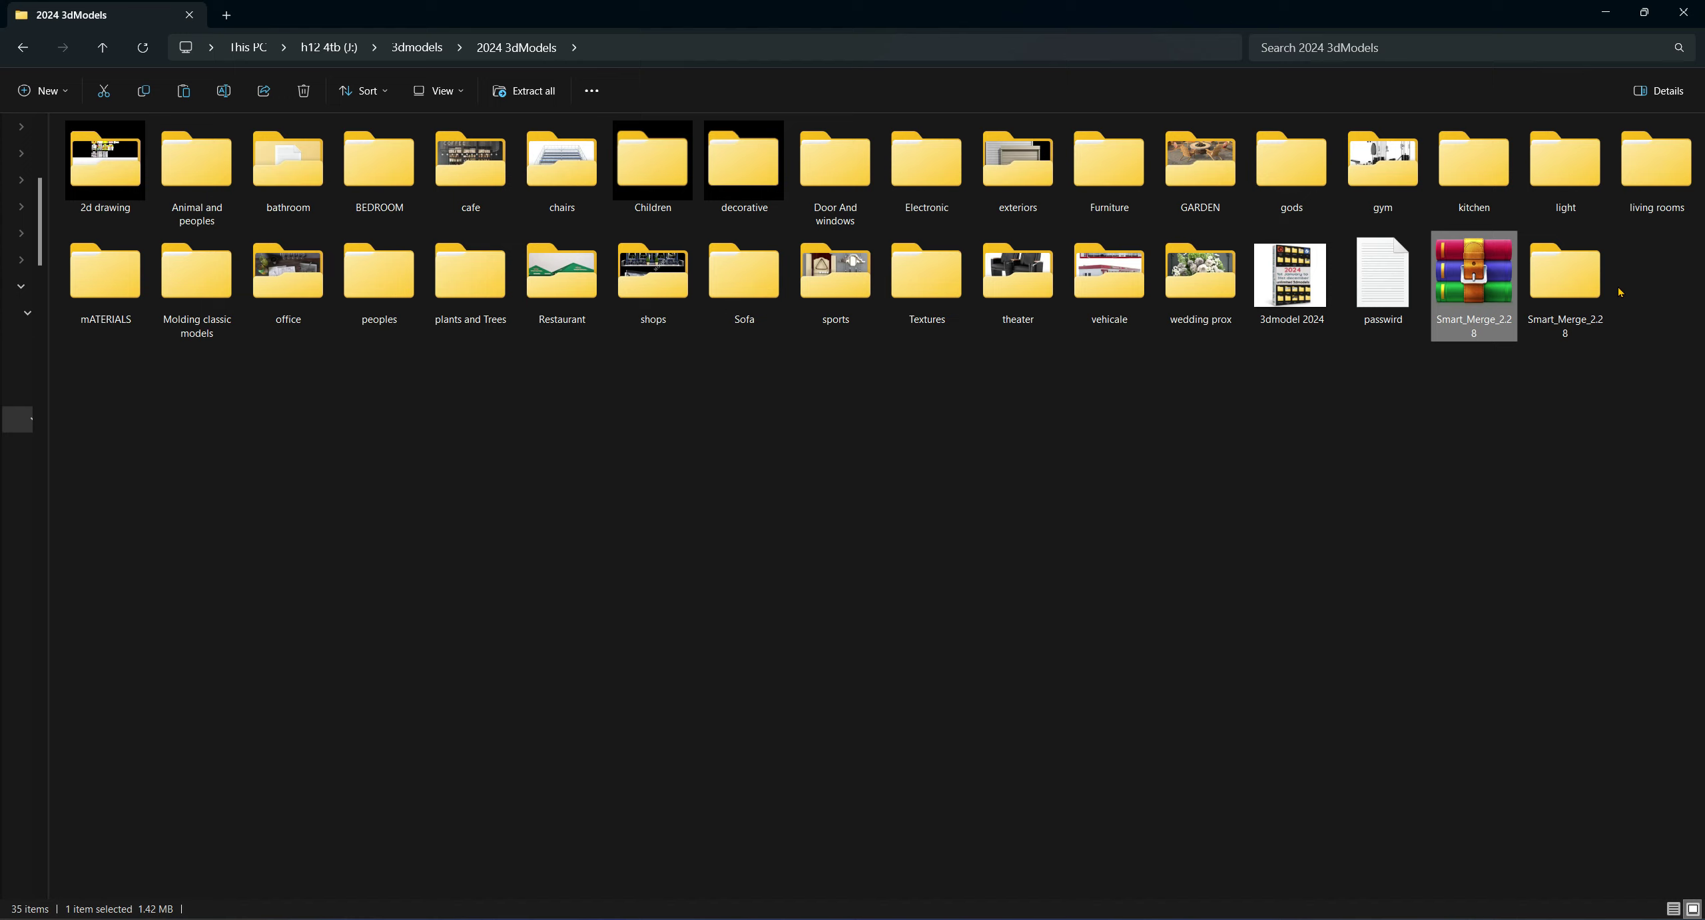
- Drag the Smart Merge .3dsmzp installer from Smart Merge 2.28 into 3ds Max
click(1594, 284)
double_click(1579, 293)
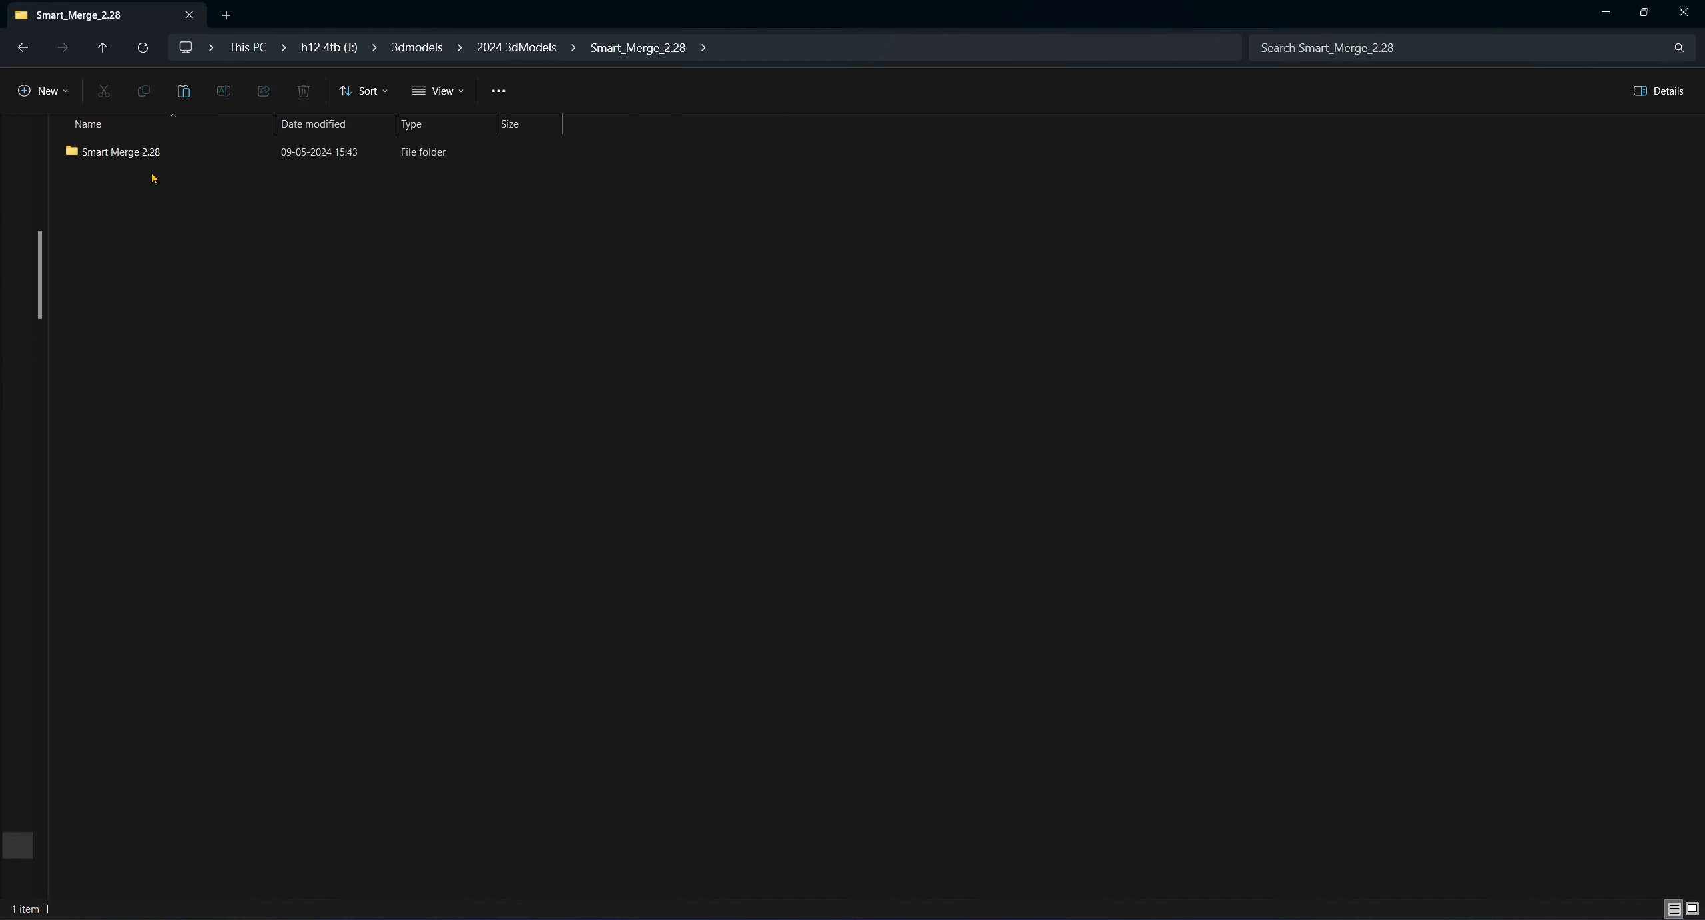
double_click(99, 155)
click(143, 154)
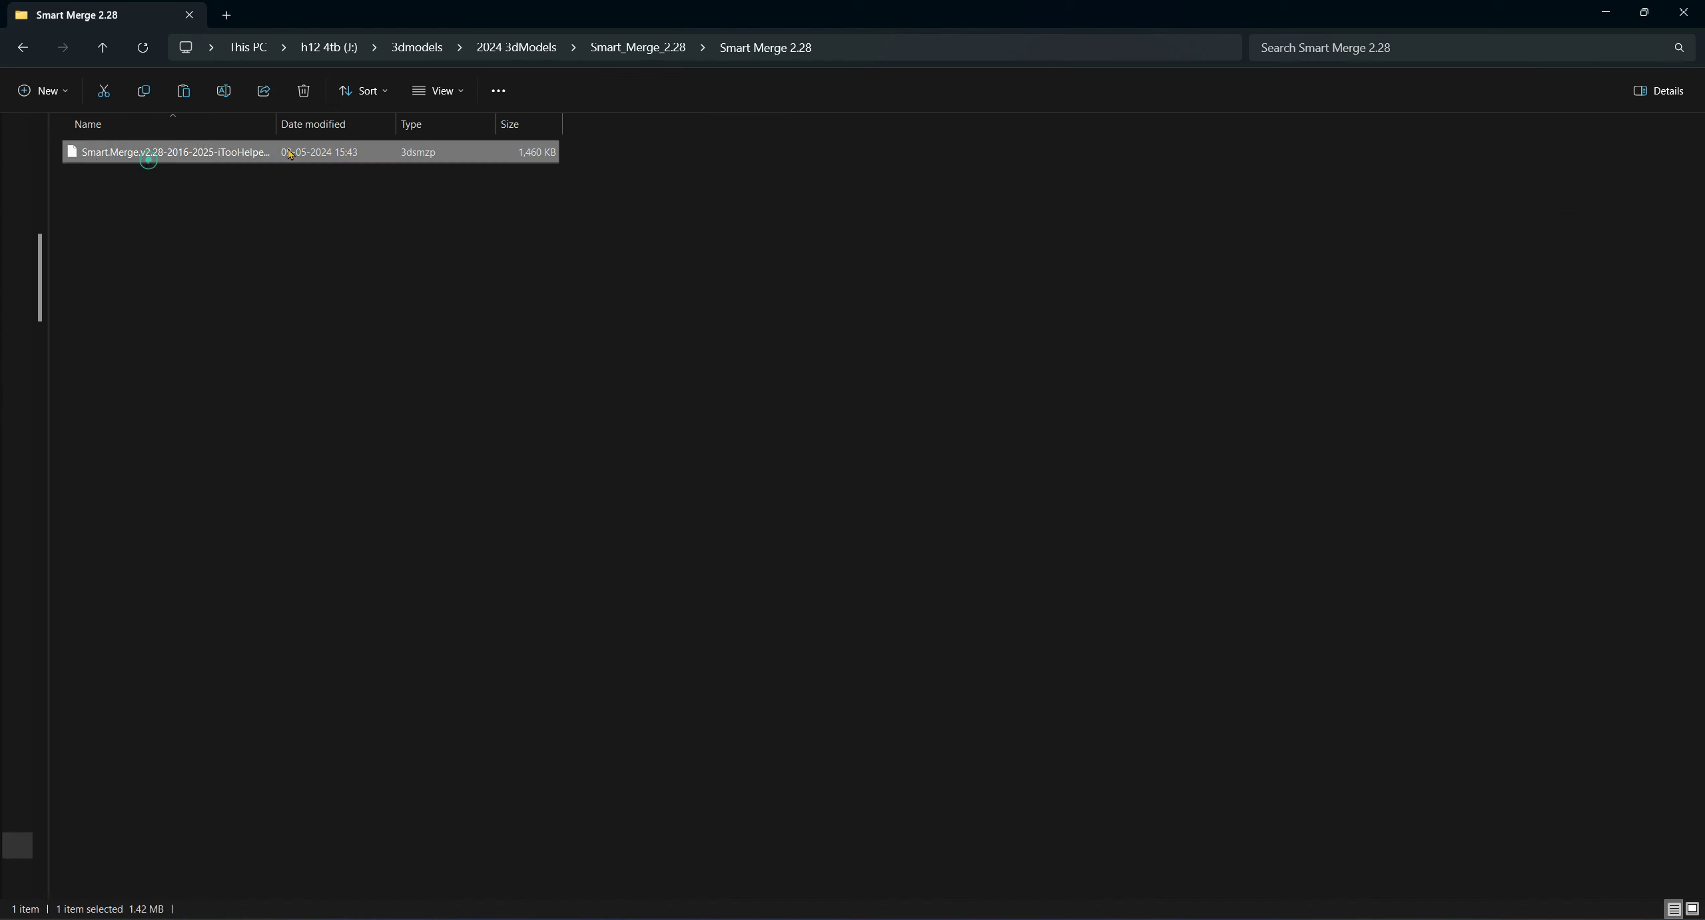
mouse_move(192, 153)
mouse_down()
mouse_move(957, 878)
mouse_move(1052, 859)
mouse_move(1058, 583)
mouse_up()
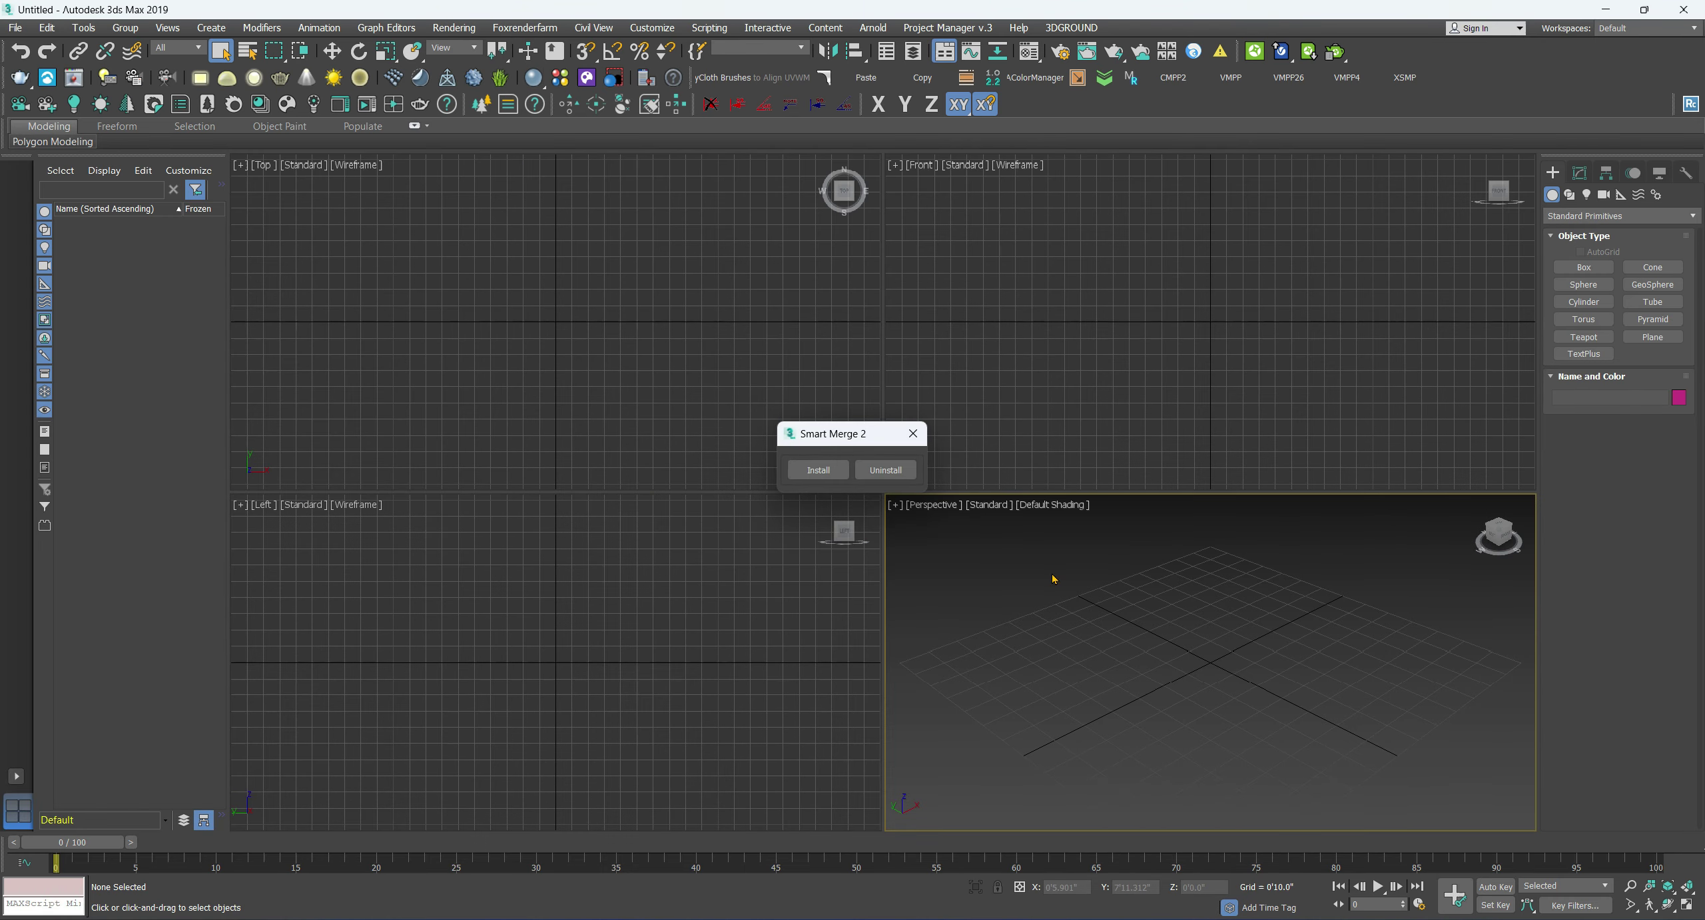
- Install Smart Merge 2.28, answering the reset-settings prompt and confirming
click(802, 474)
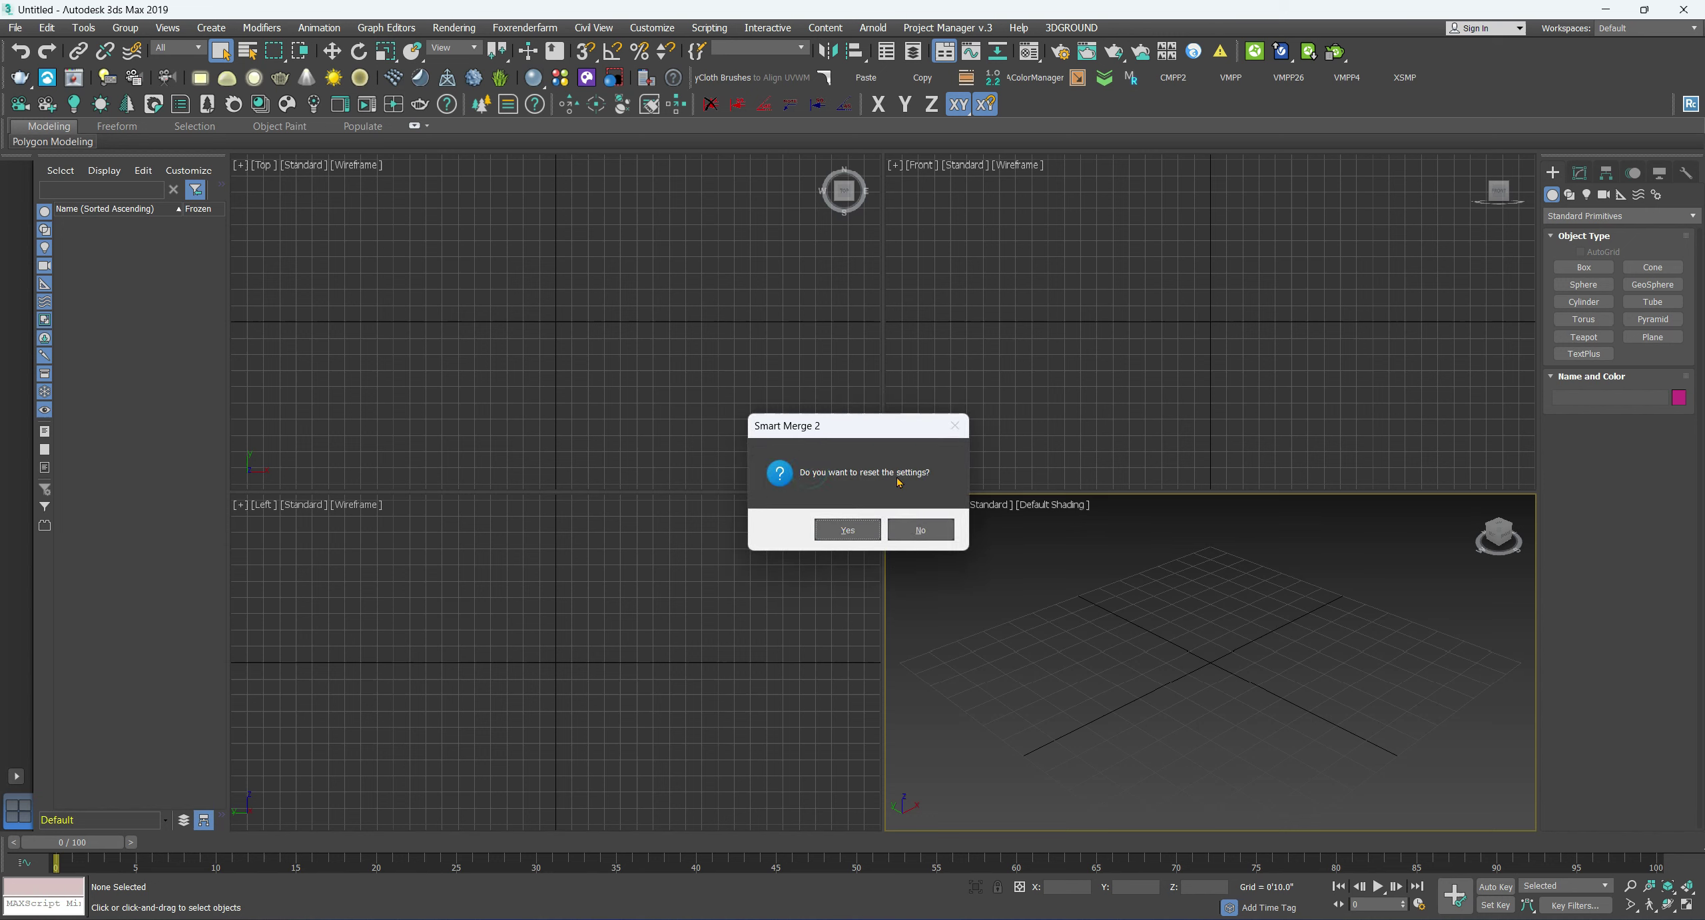
click(847, 530)
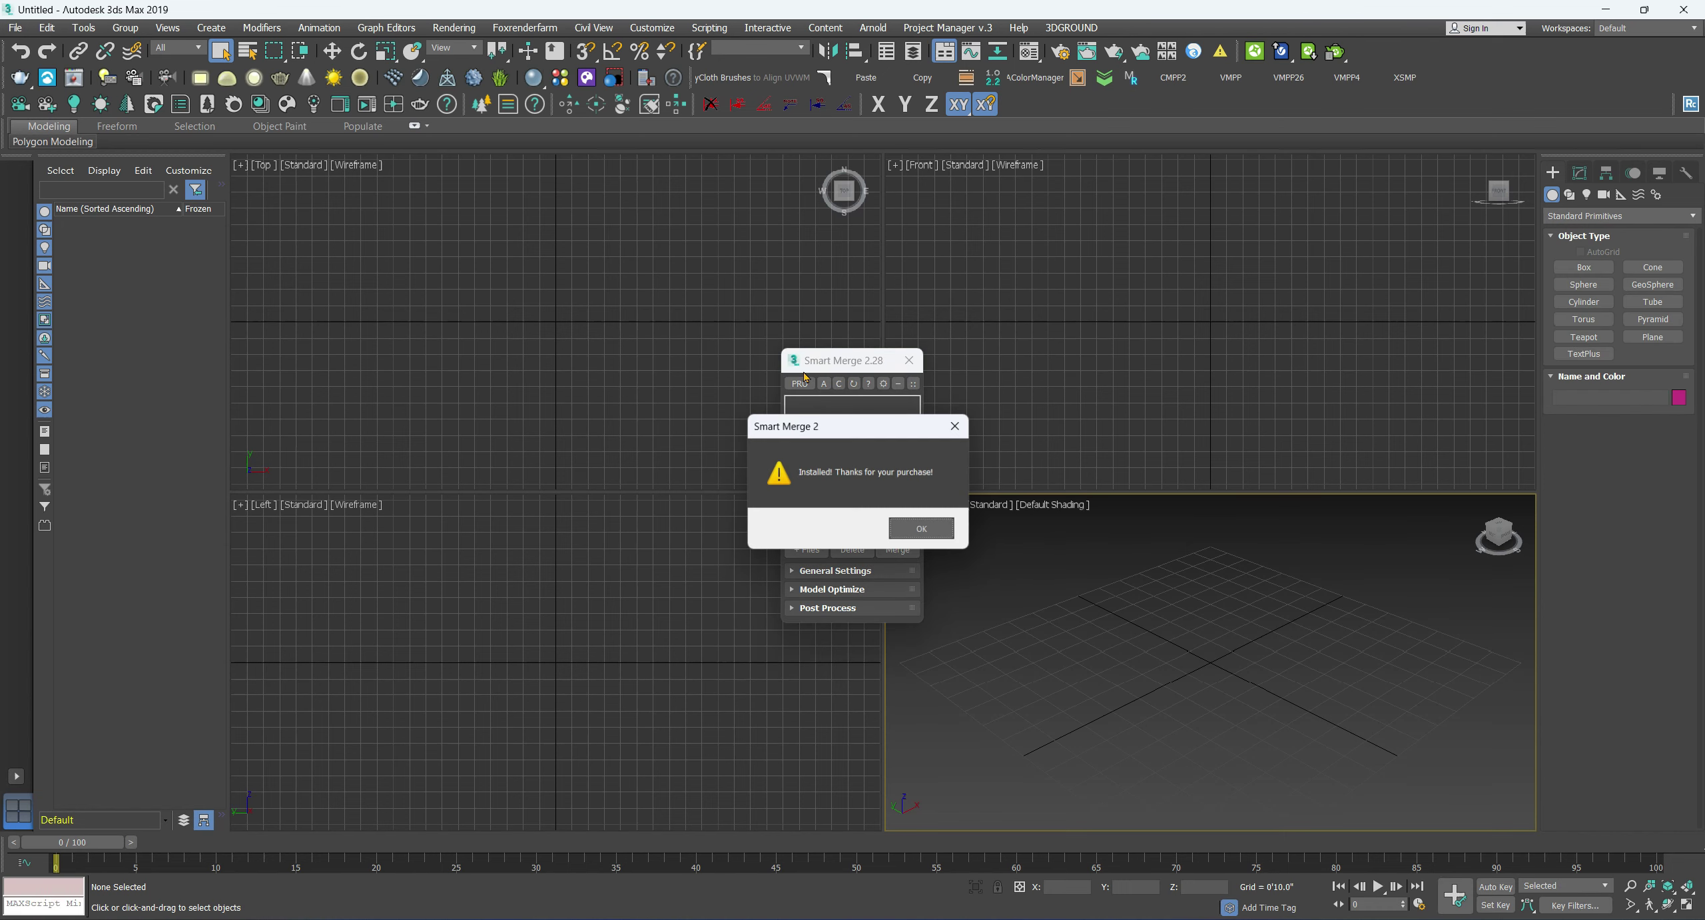
click(940, 529)
mouse_move(829, 368)
mouse_down()
mouse_move(1208, 308)
mouse_move(851, 340)
mouse_up()
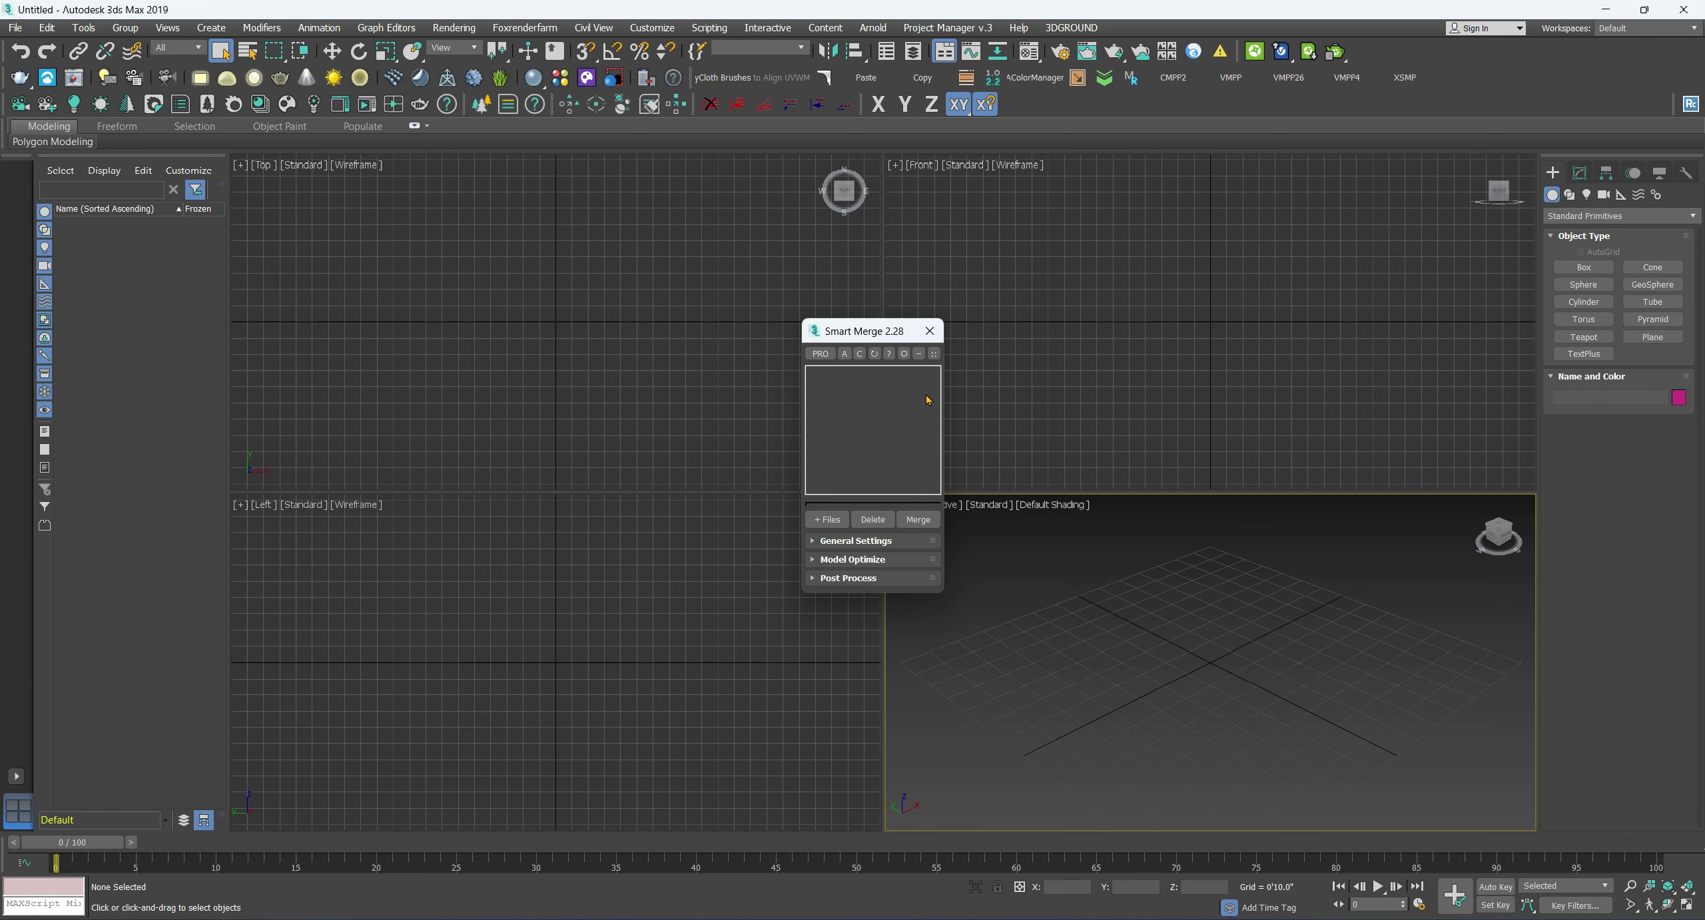
- Delete the auto-added Smart Merge toolbar button and close the Smart Merge panel
click(1083, 83)
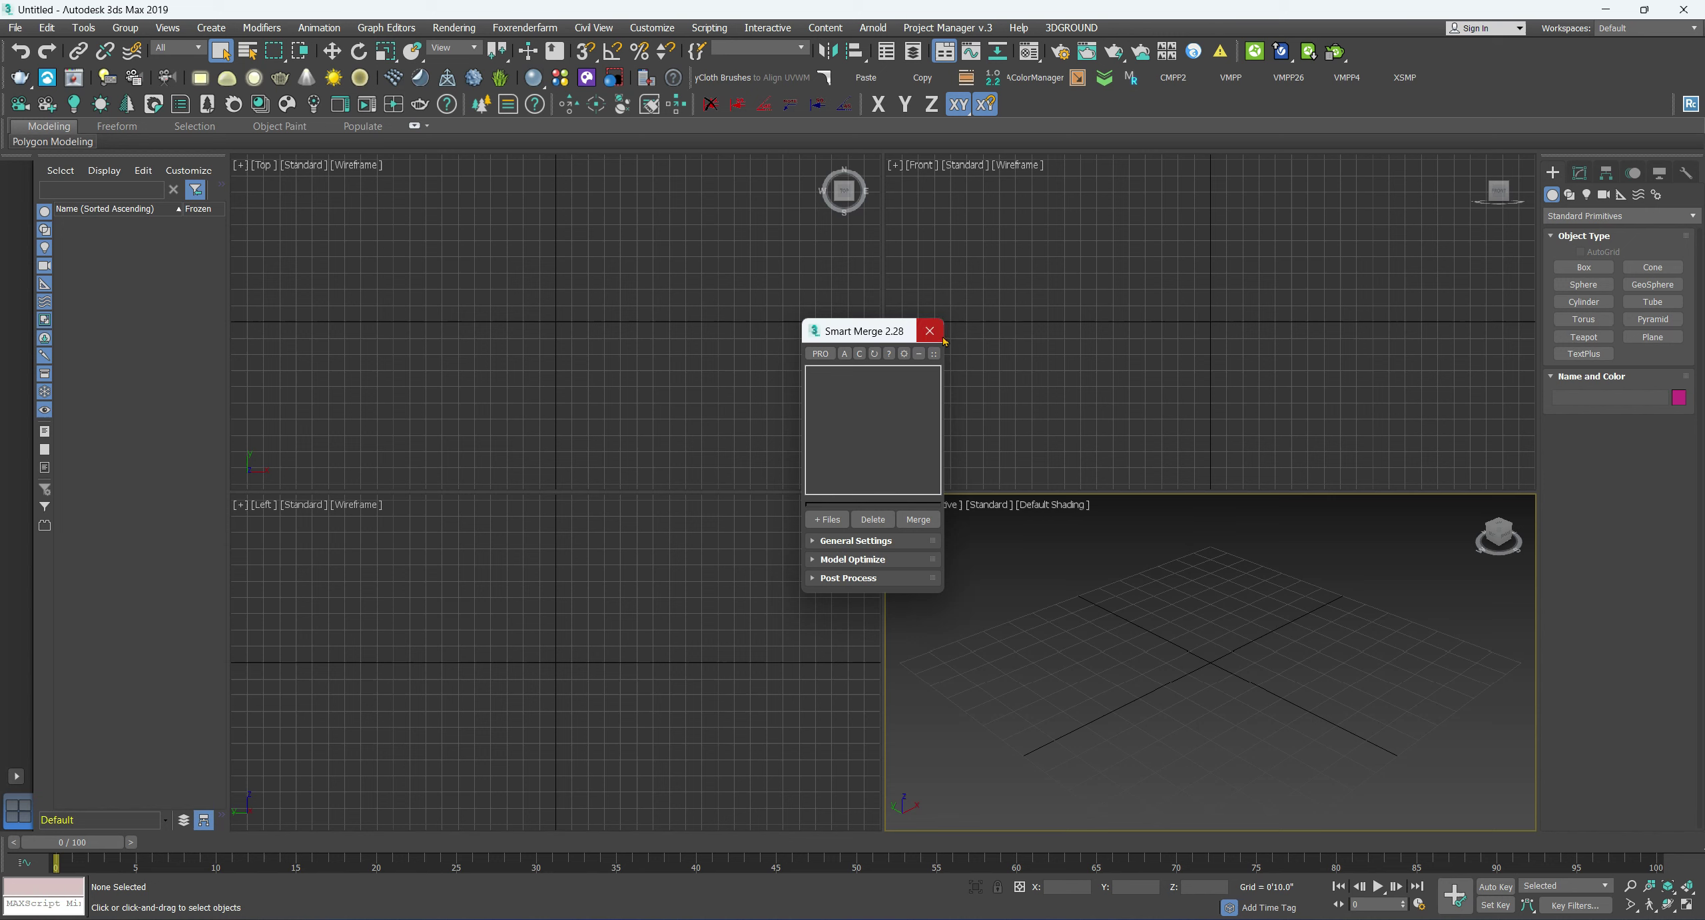
right_click(1092, 80)
click(1135, 108)
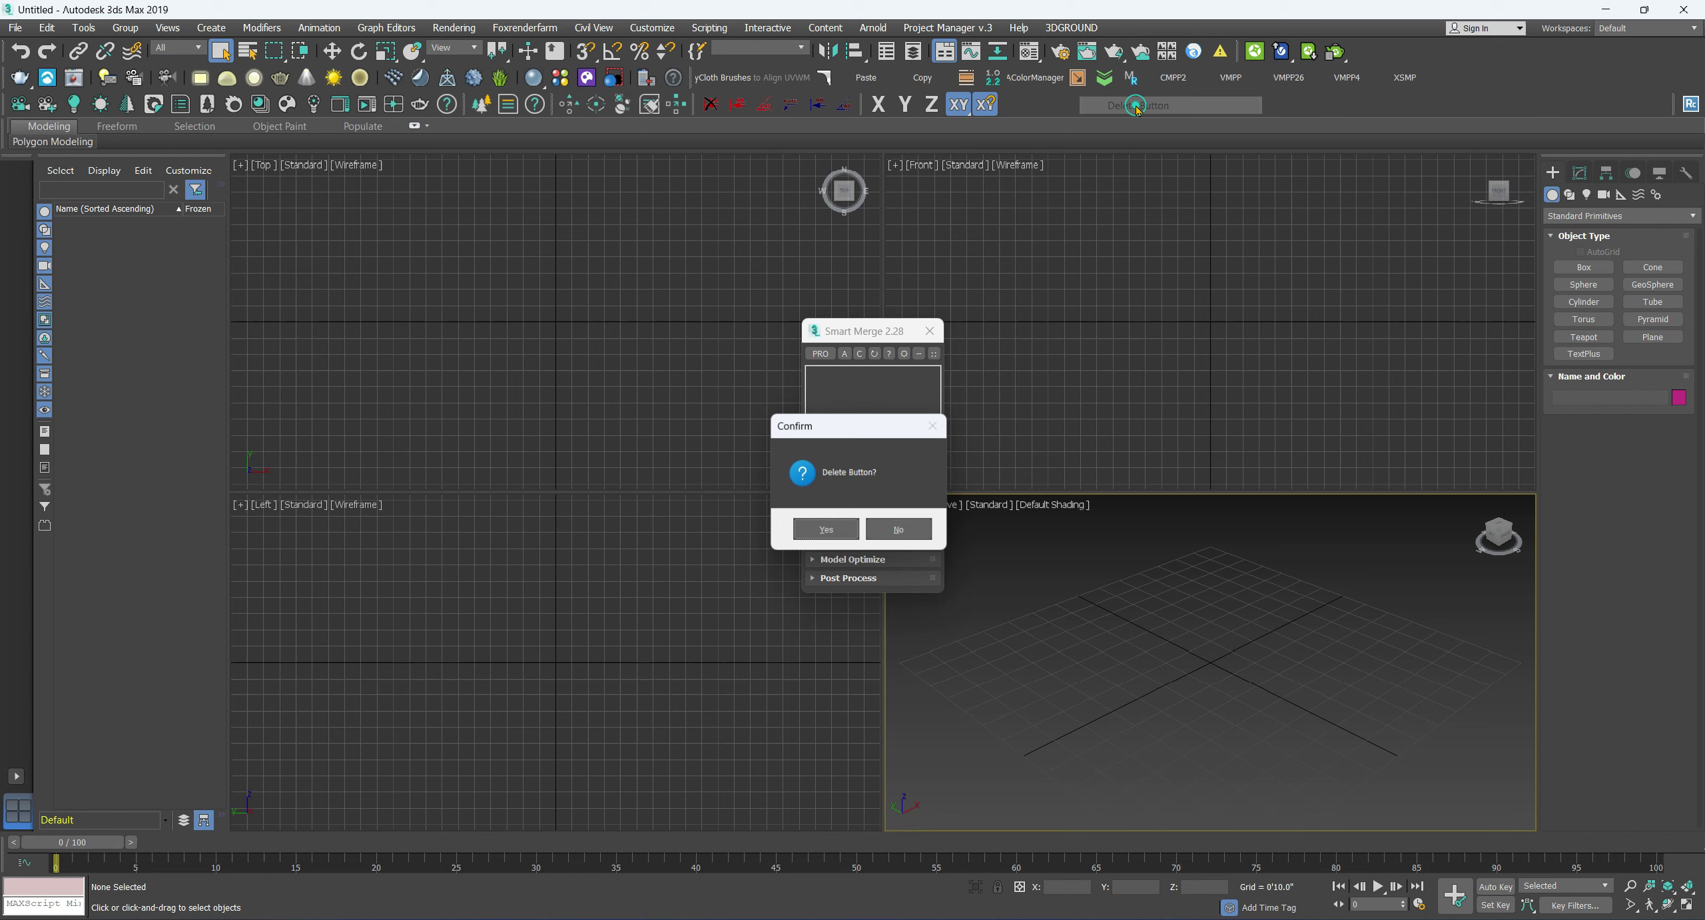
click(856, 529)
click(929, 331)
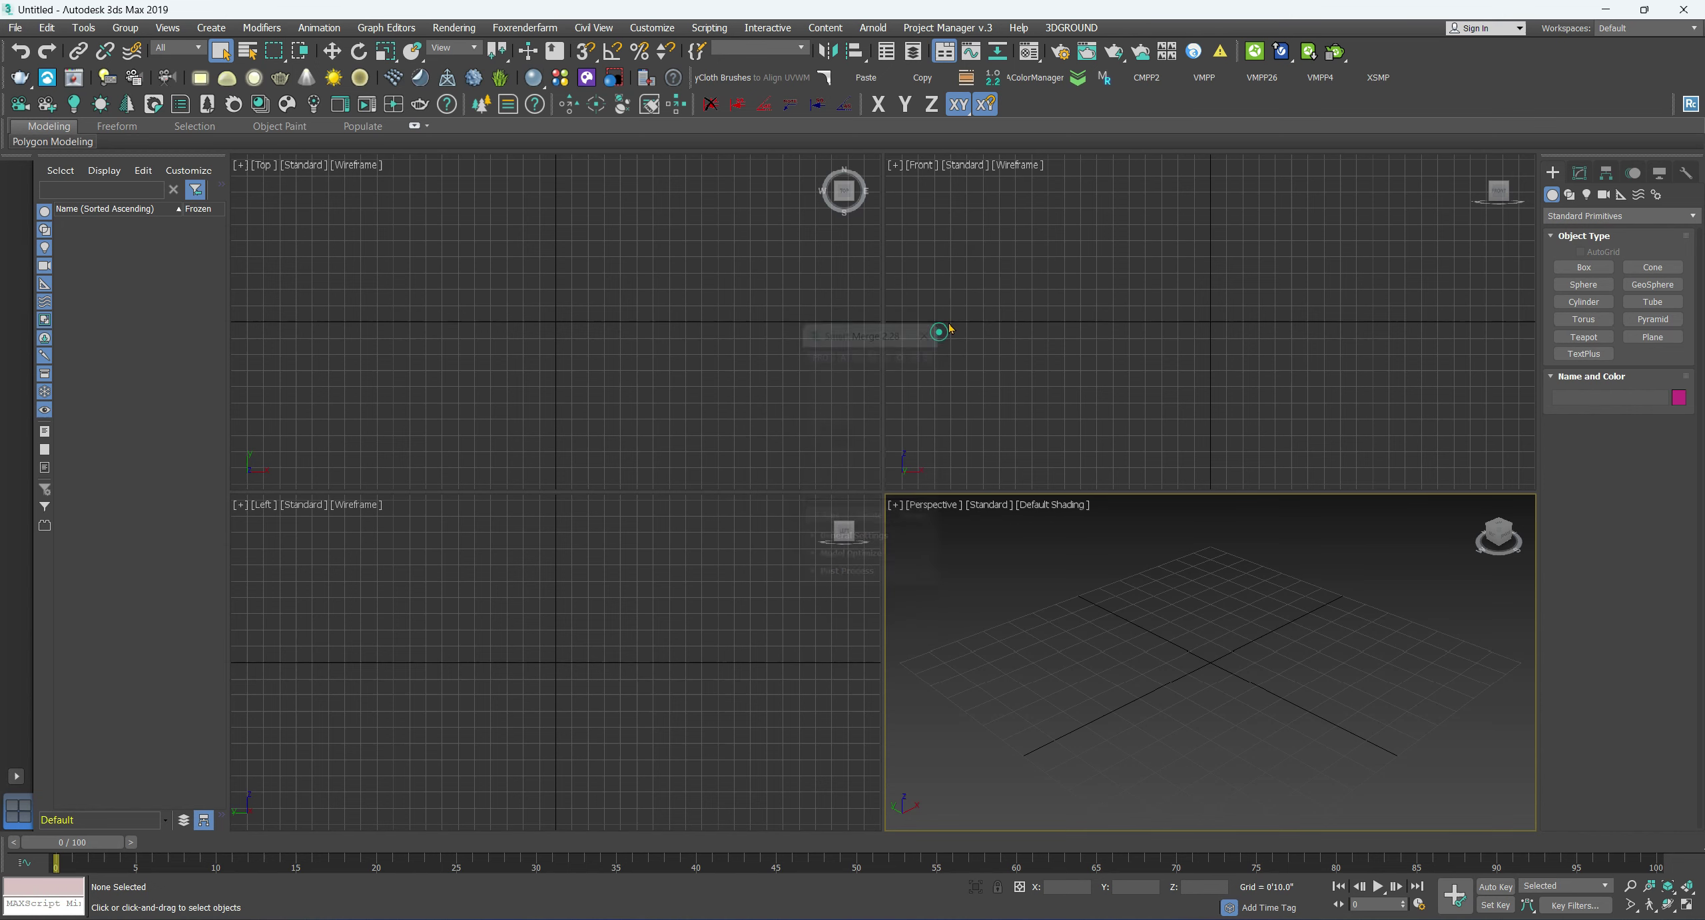
click(651, 27)
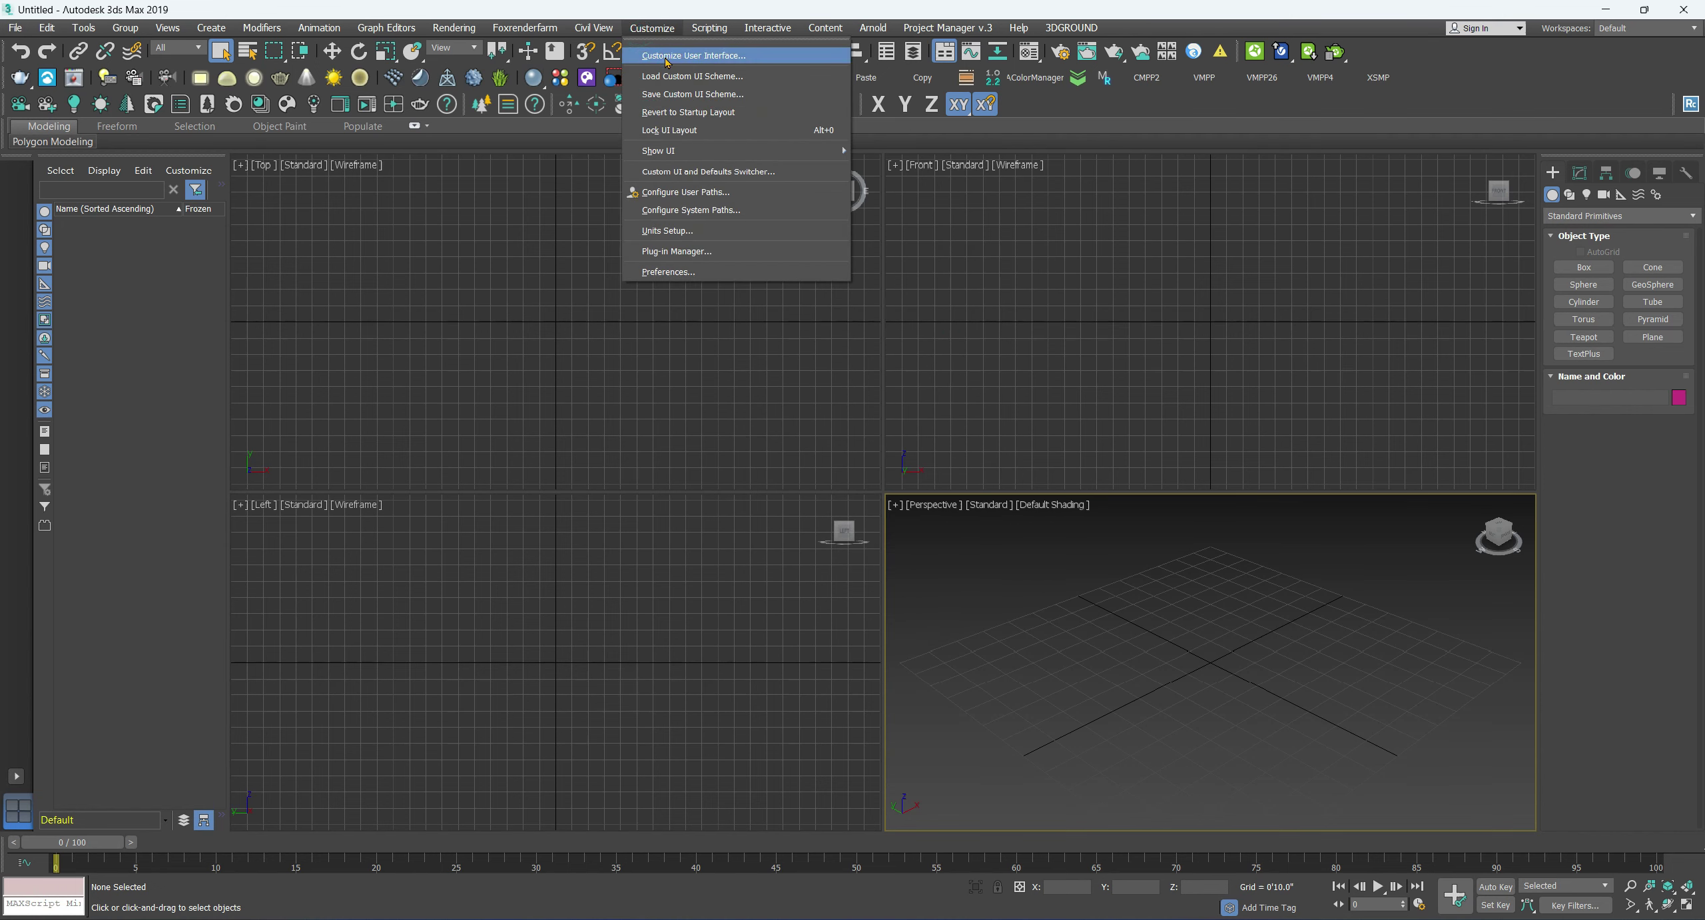
- In Customize User Interface's Toolbars tab, set the category to D95 DESIGN
click(665, 57)
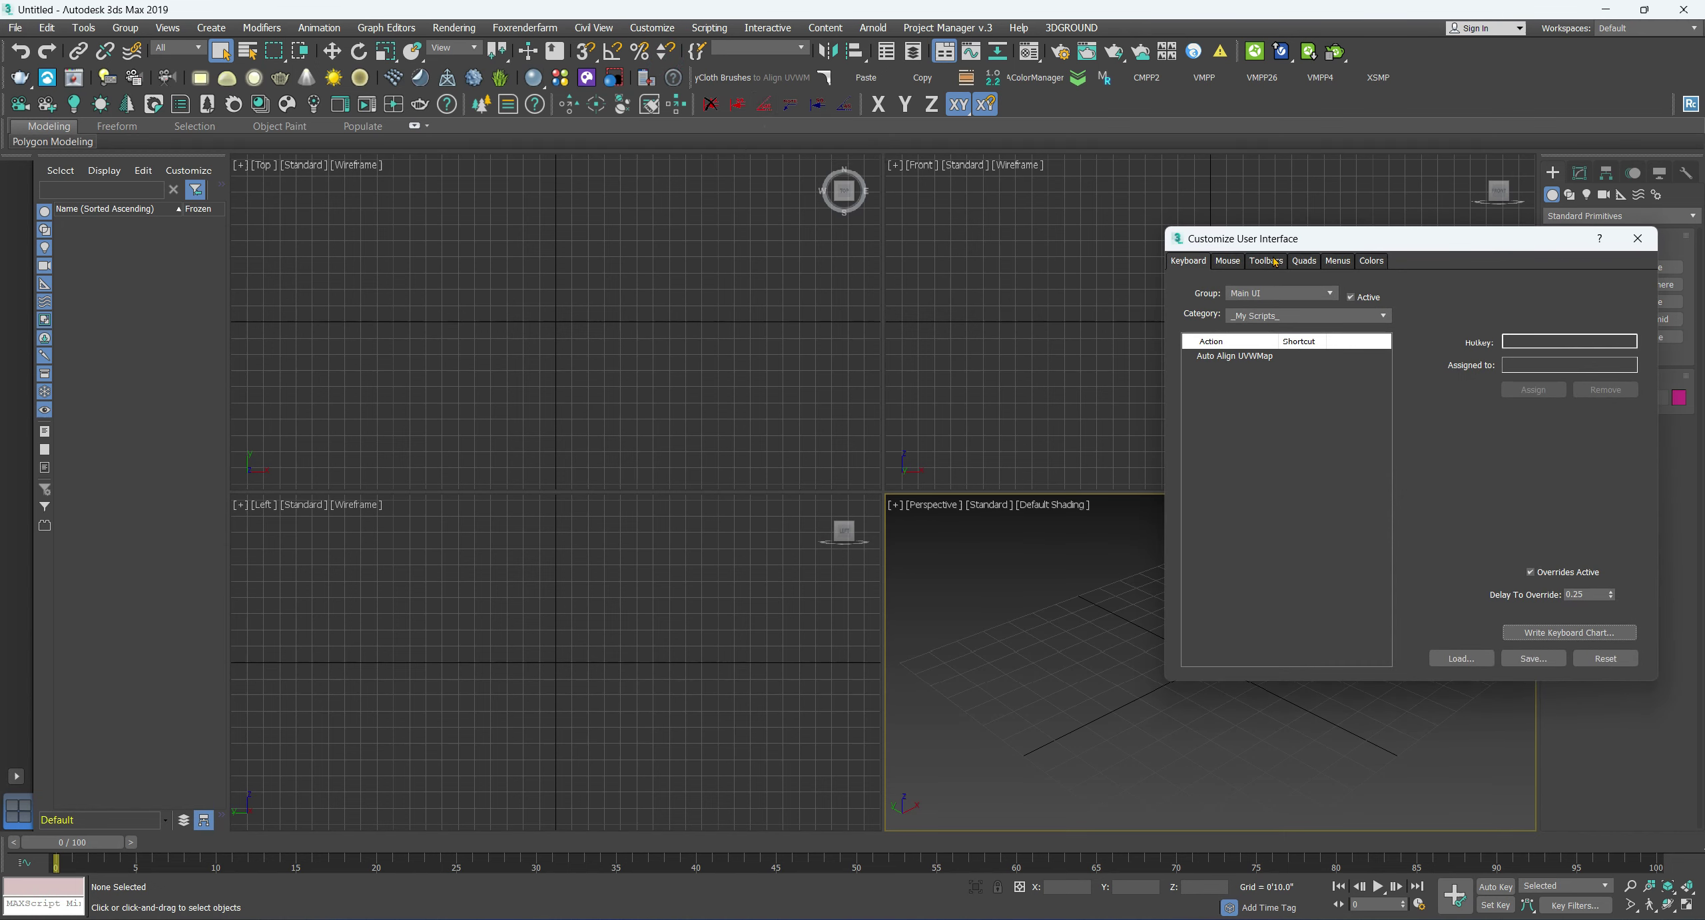
click(1268, 259)
drag(1276, 248, 858, 246)
click(866, 314)
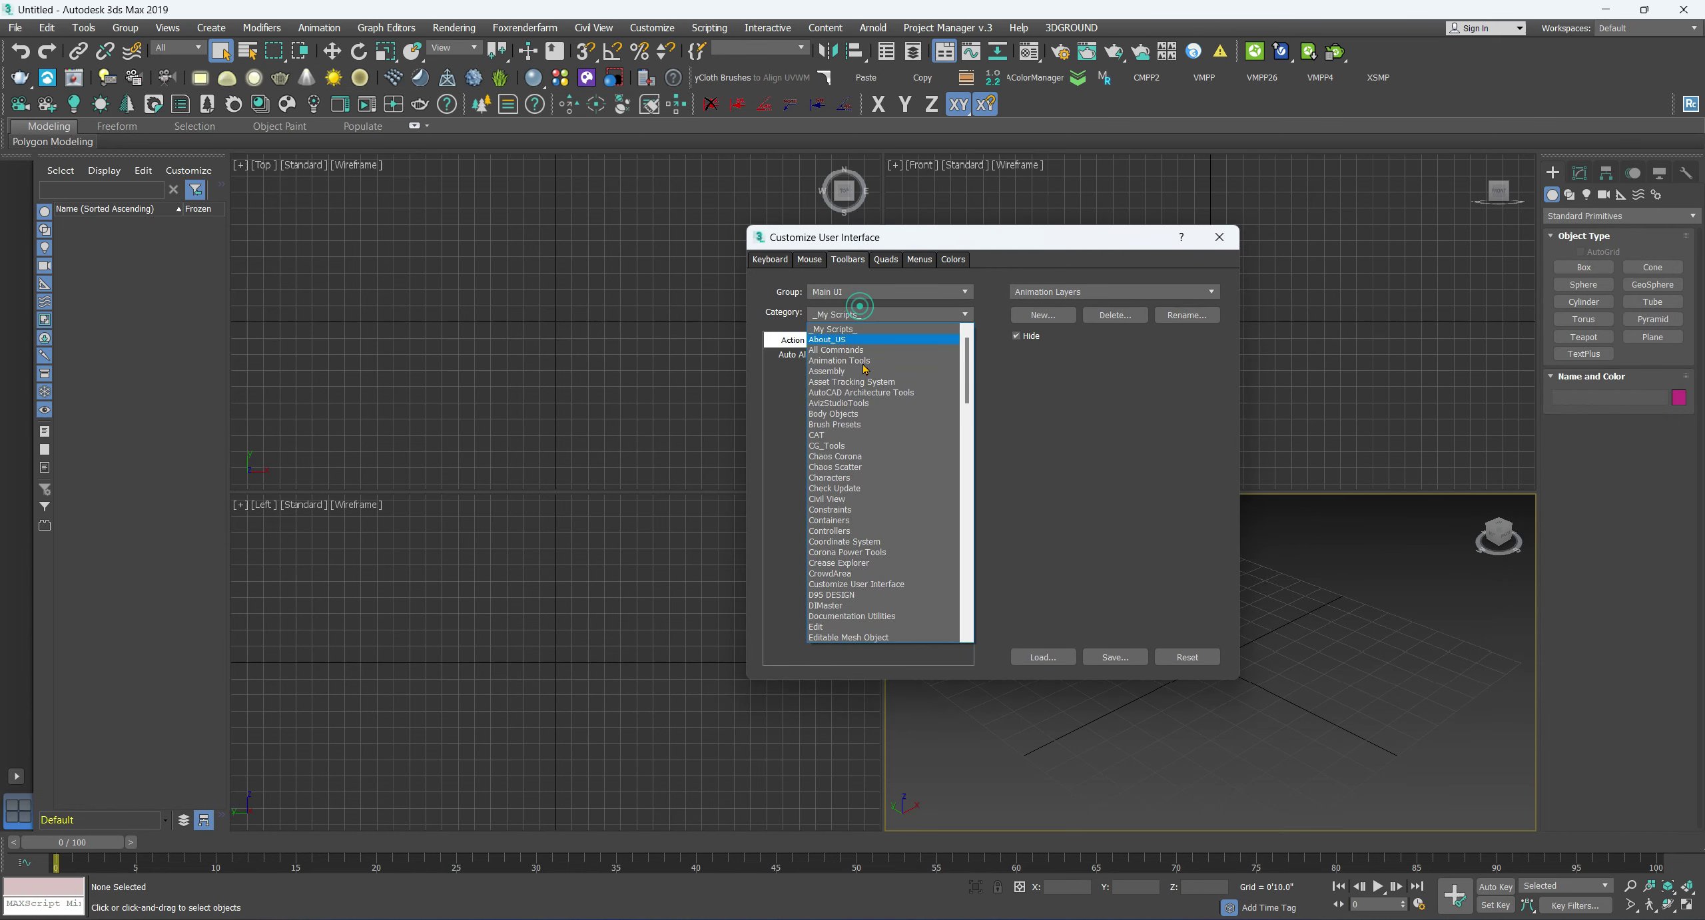
scroll(842, 526, down, 1)
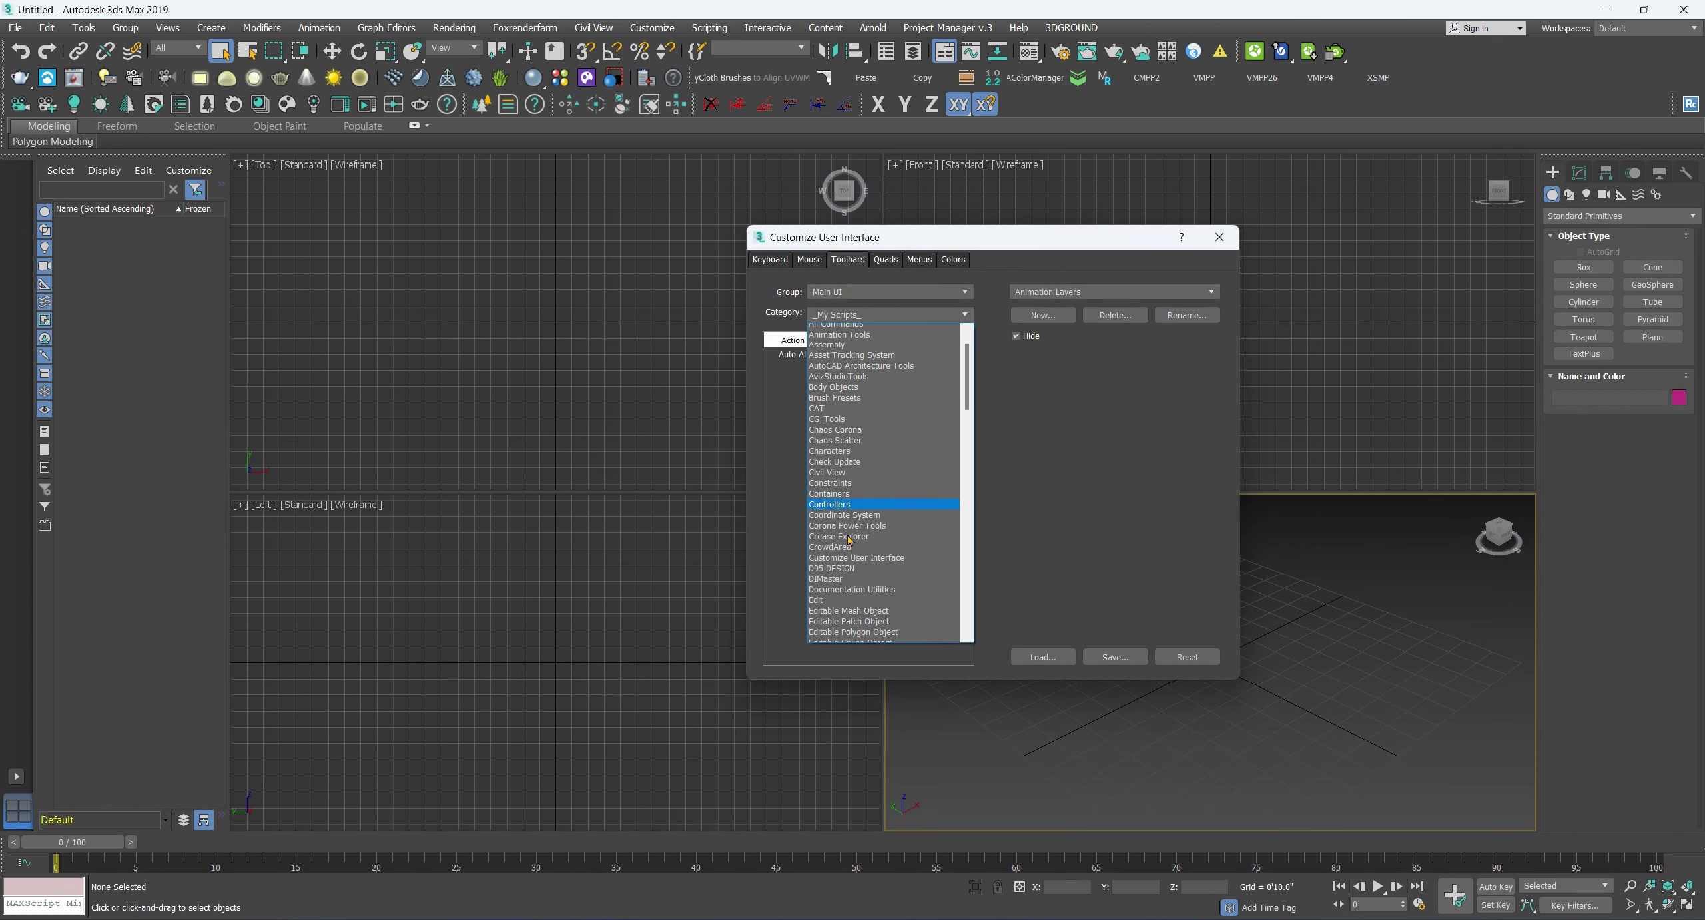
scroll(842, 543, down, 1)
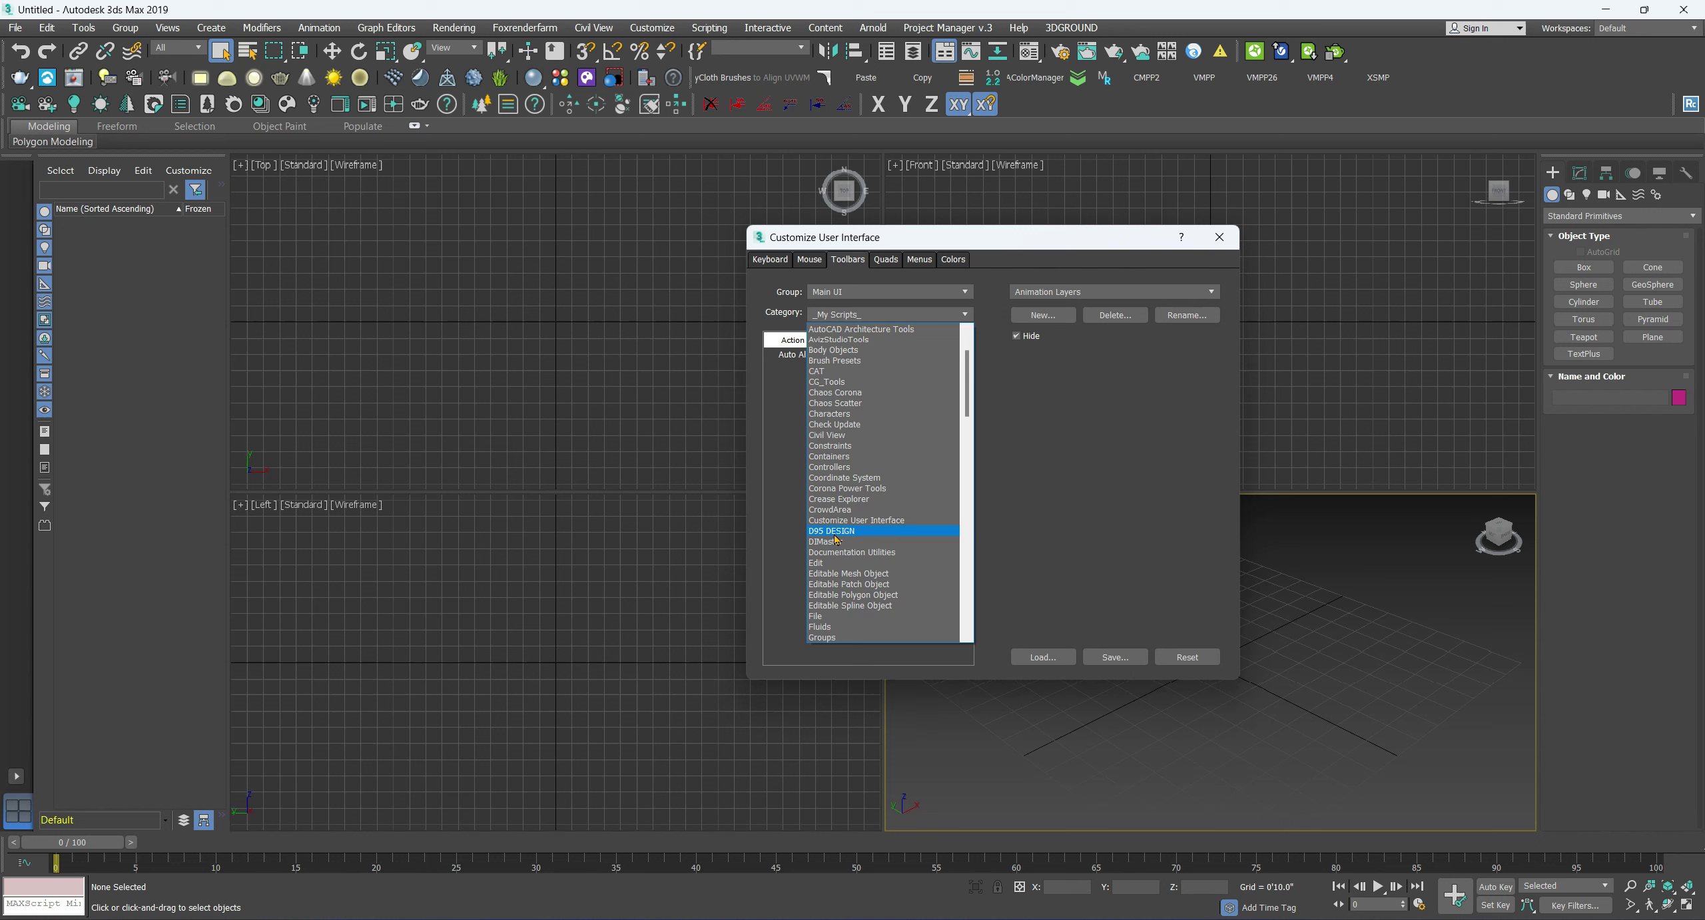
click(834, 535)
- Drag the Smart Merge 2 action onto the main toolbar and close the dialog
click(799, 369)
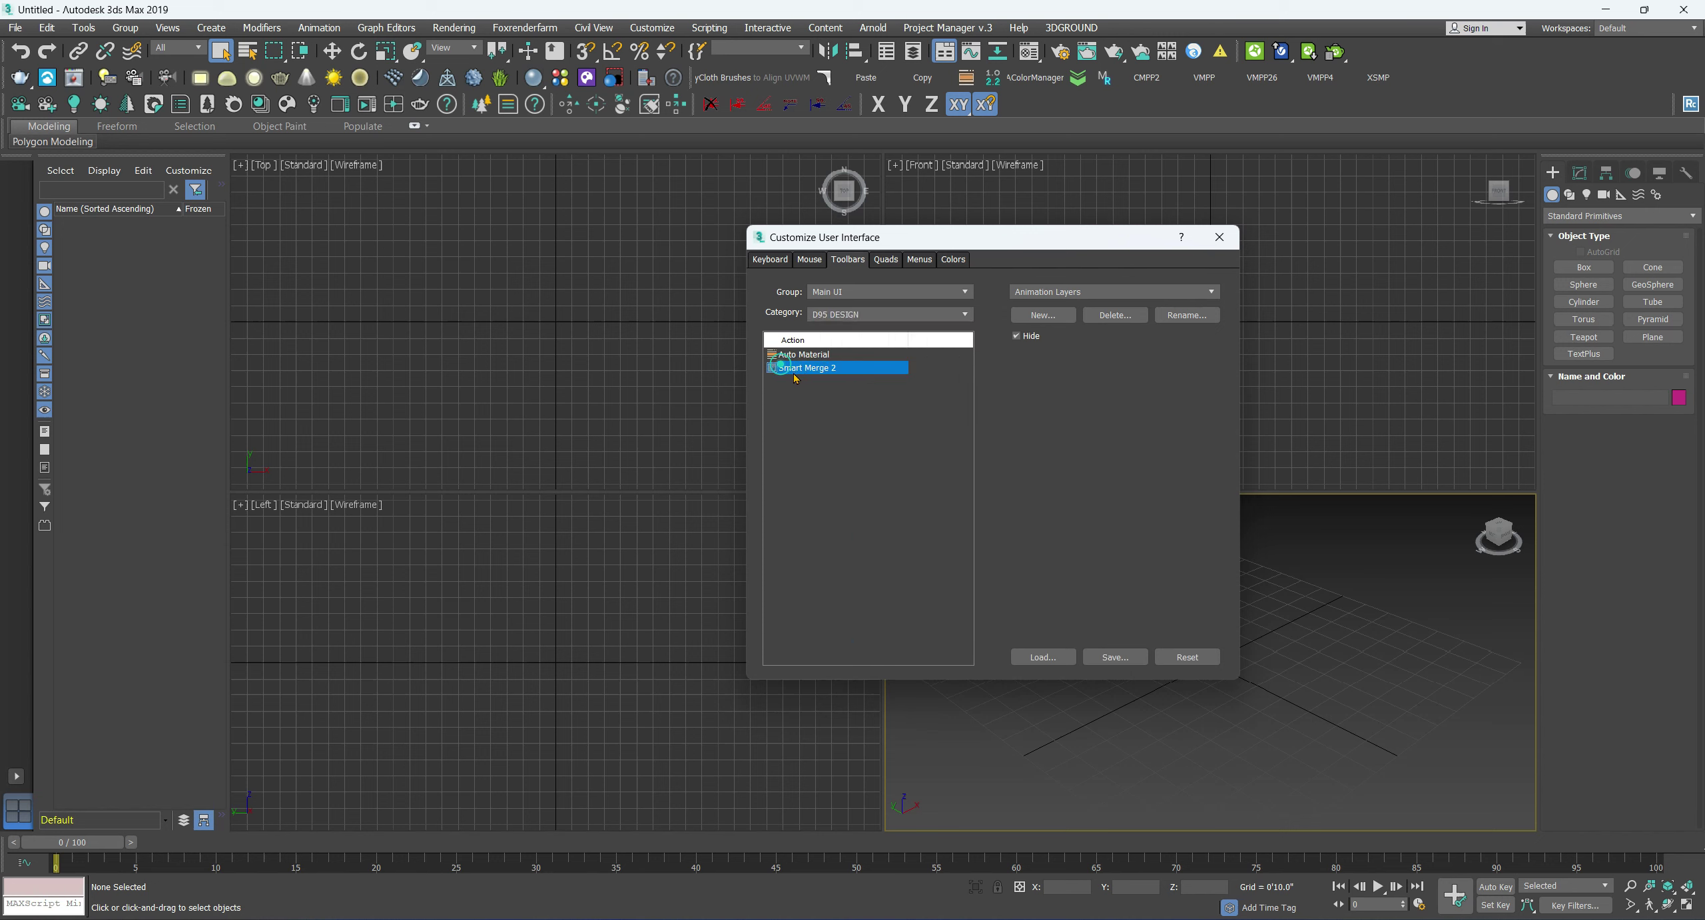
drag(799, 370, 1072, 80)
mouse_move(1072, 80)
mouse_down()
mouse_move(869, 80)
mouse_move(1327, 66)
mouse_up()
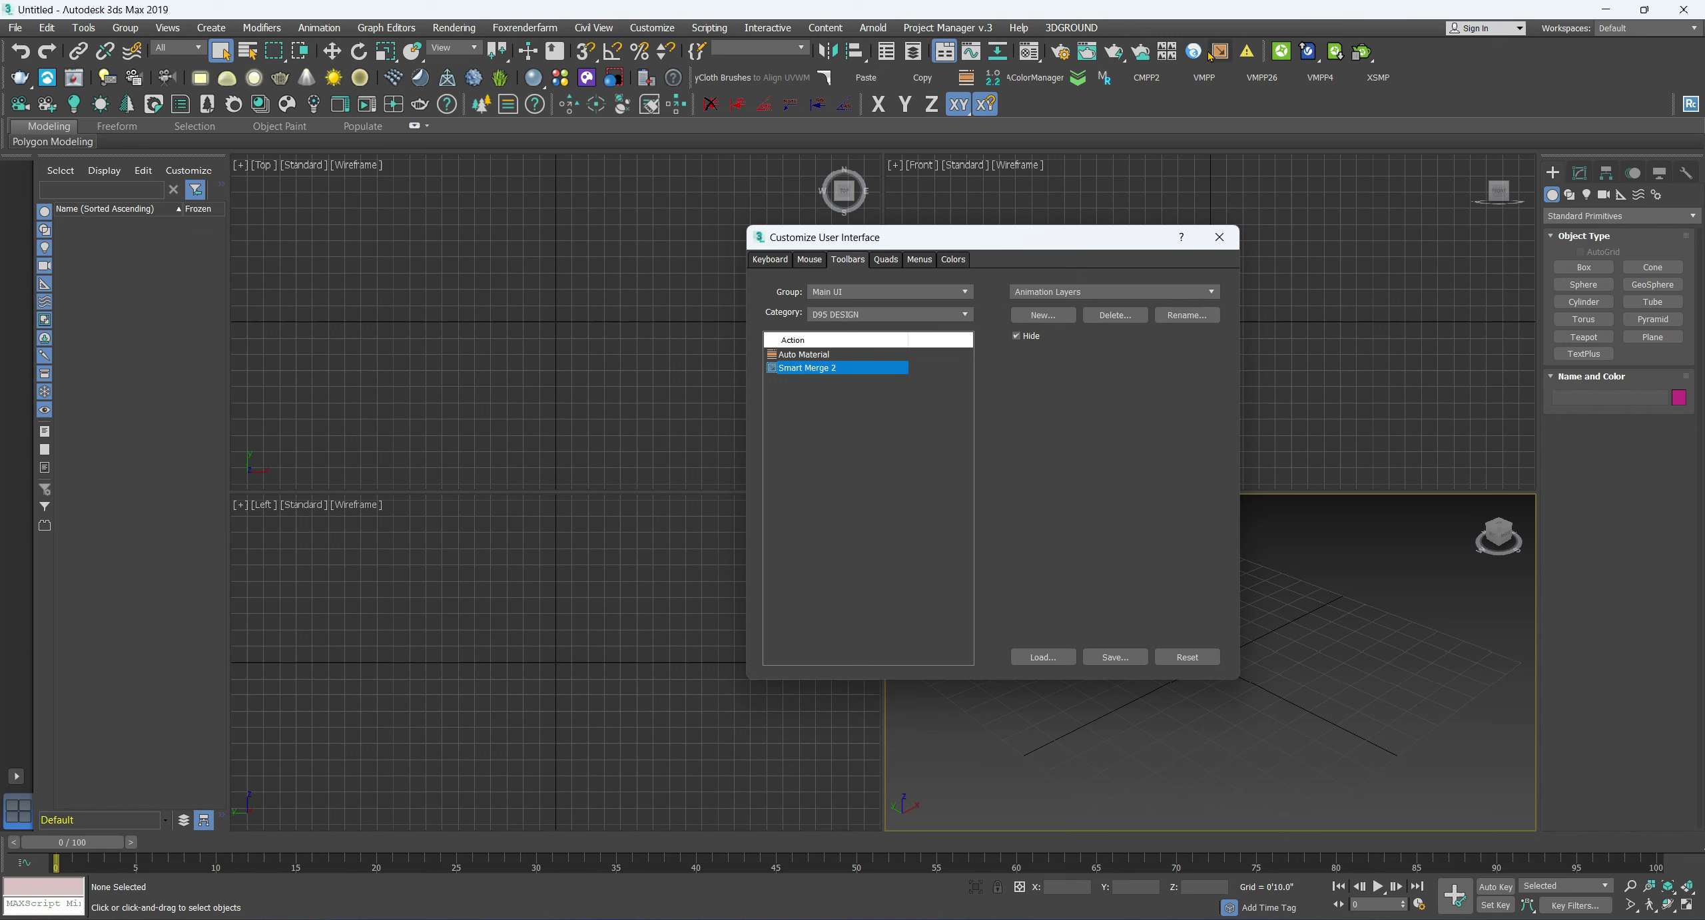
click(1219, 238)
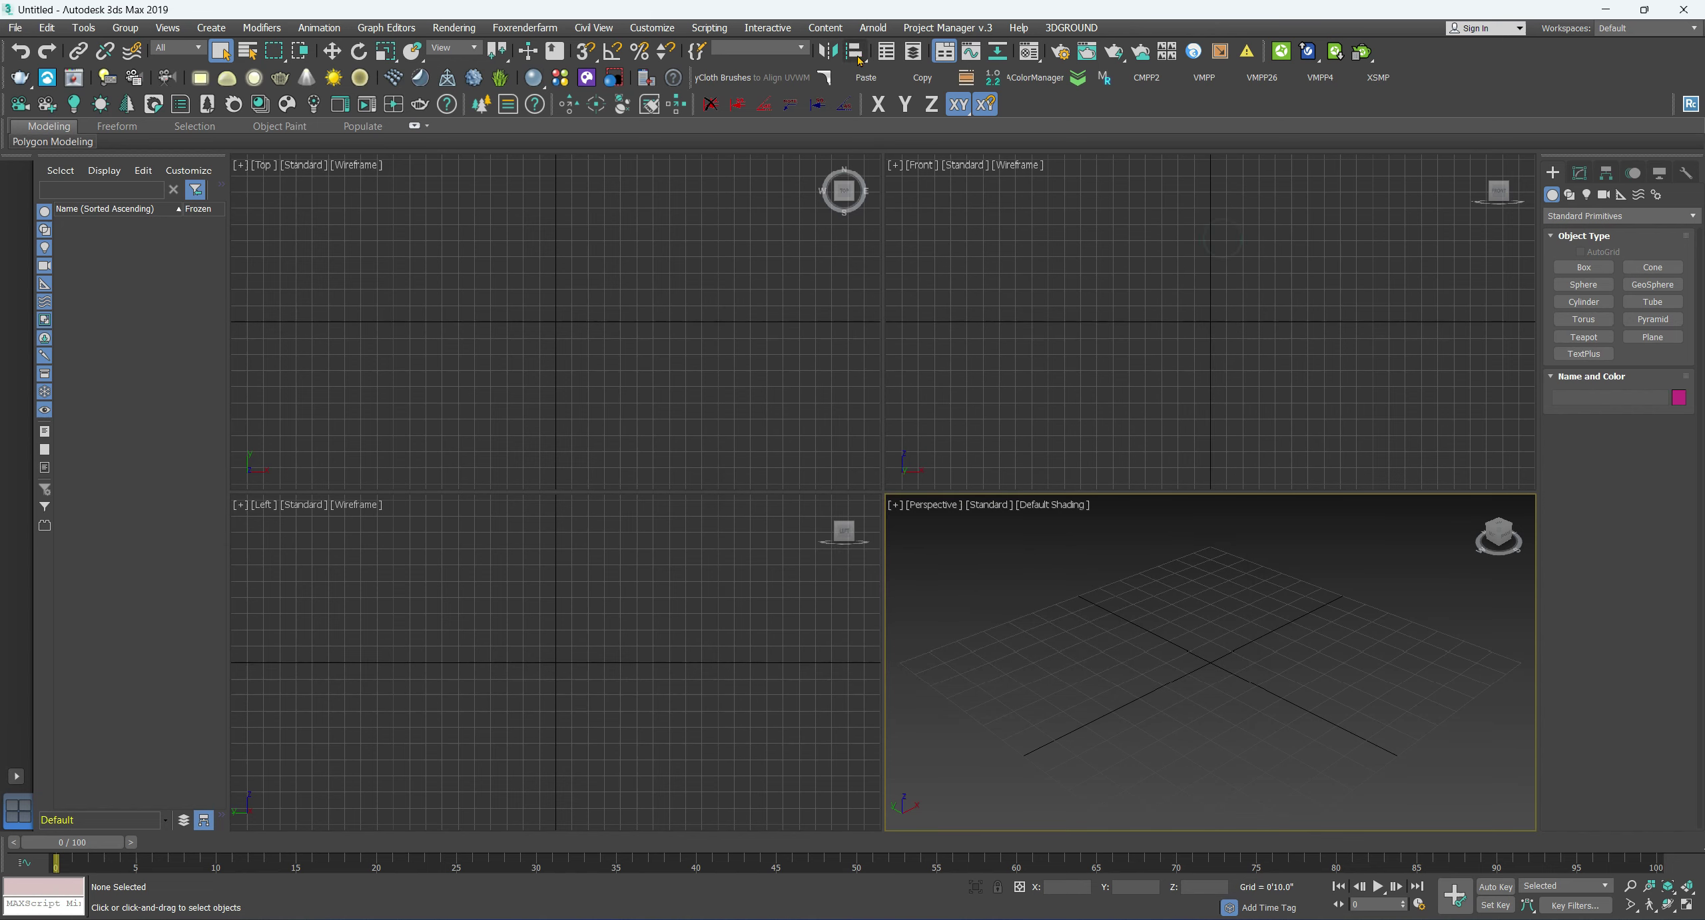
- Launch Smart Merge from its new toolbar button, then switch to the 3d17.max bedroom scene
click(1220, 54)
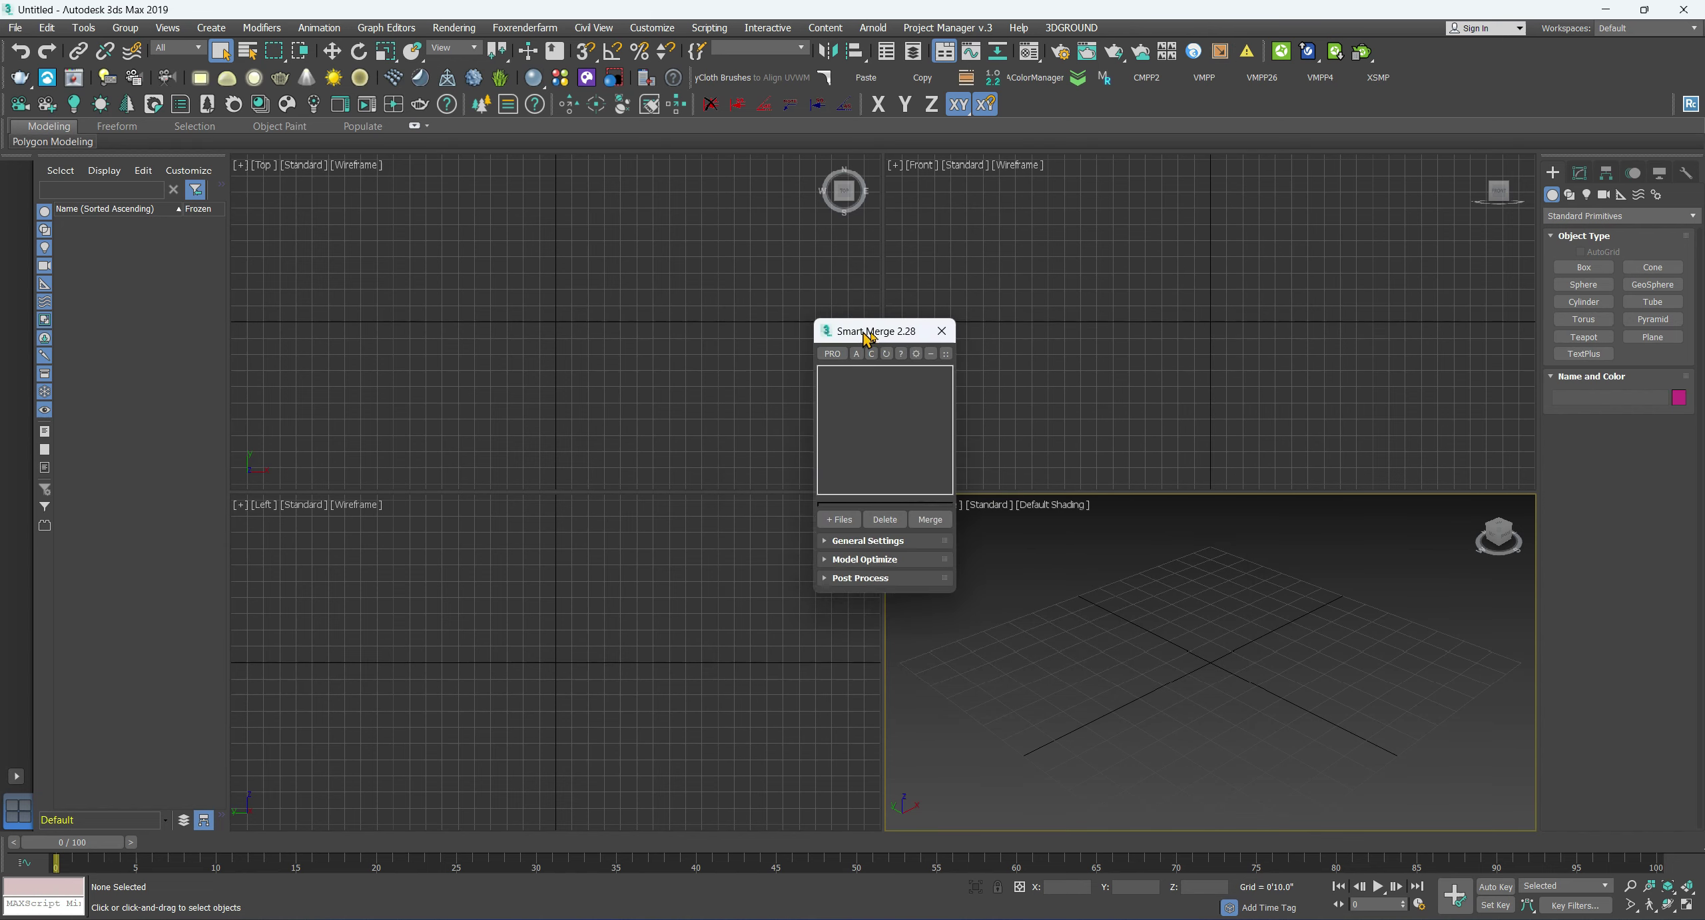
drag(851, 331, 999, 329)
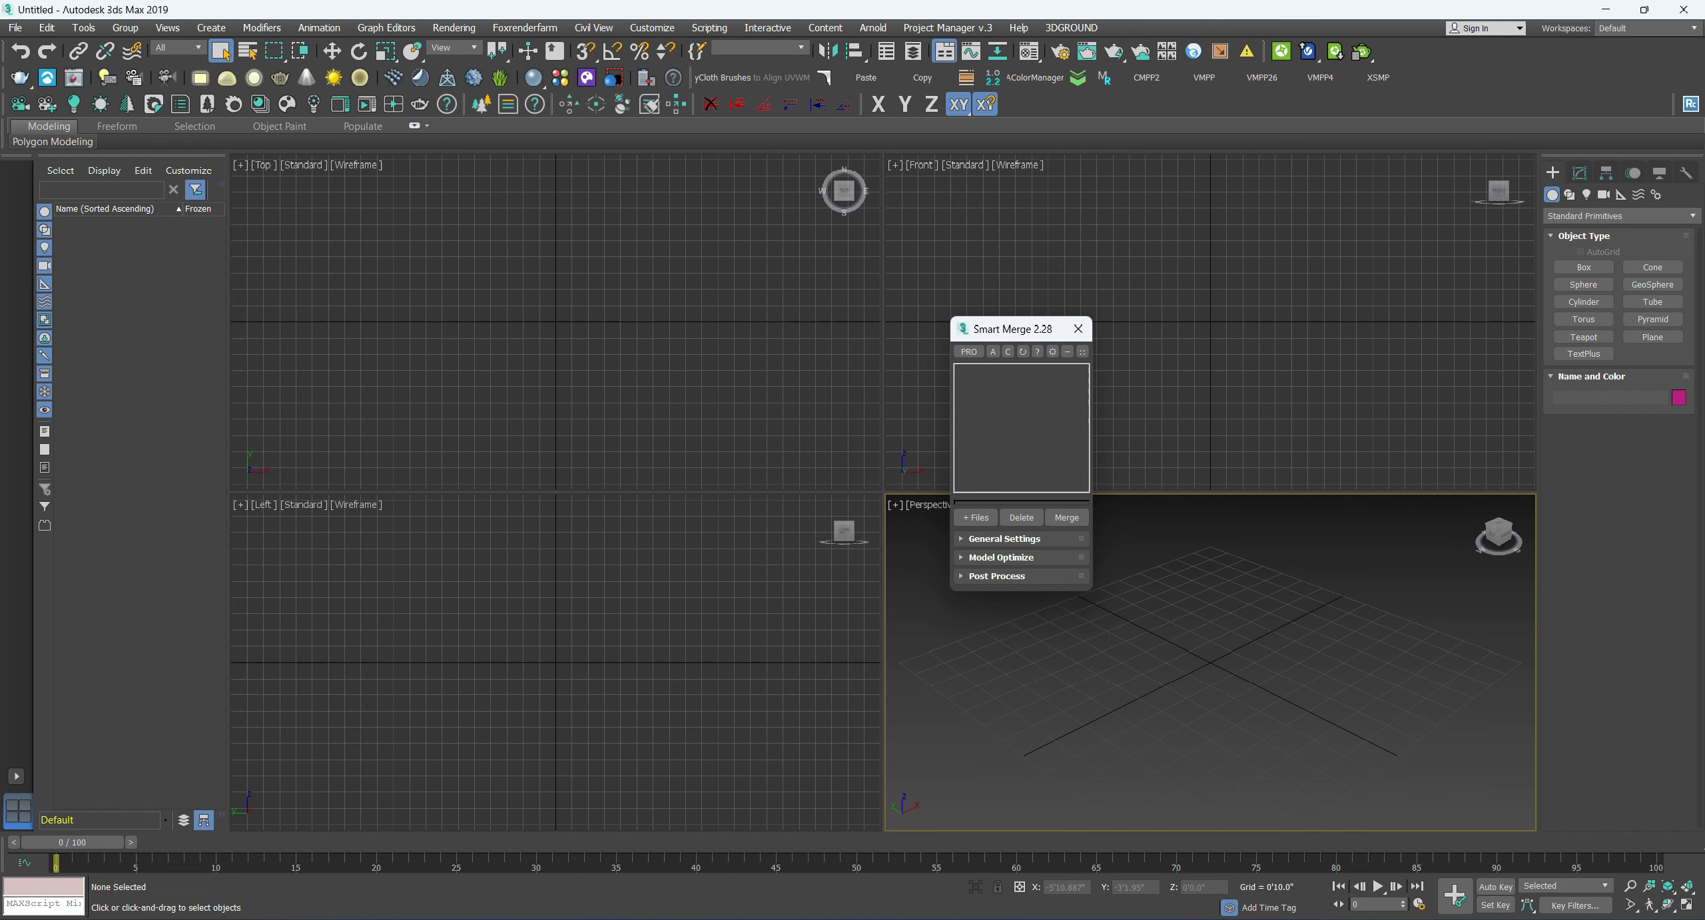
click(912, 898)
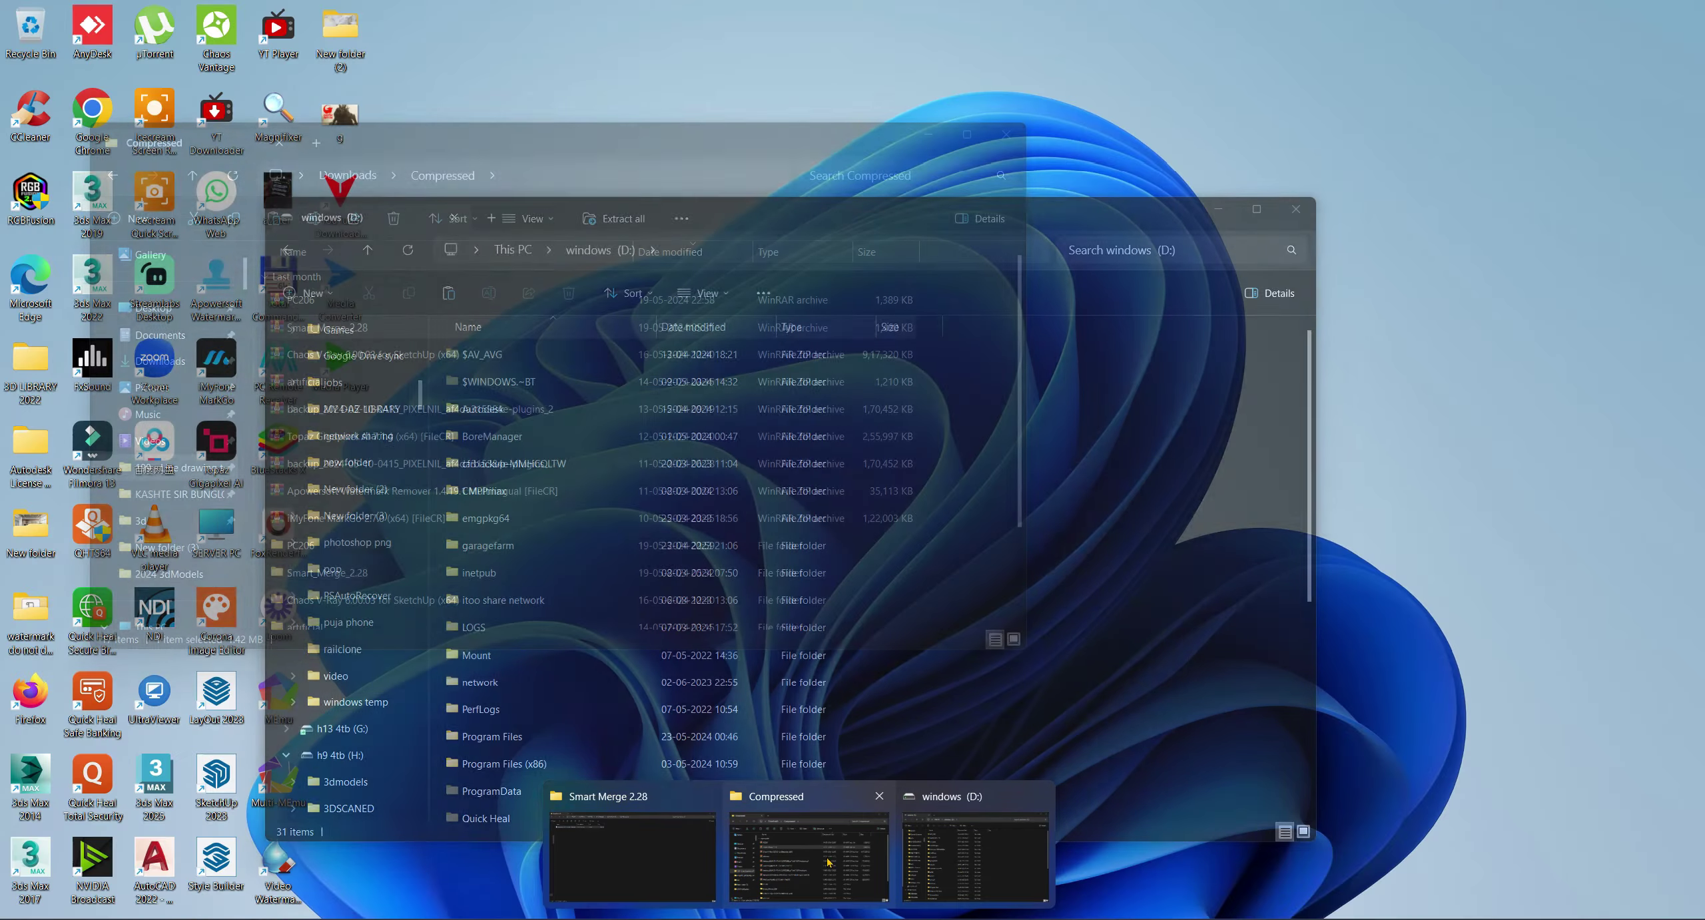
- Navigate from Smart_Merge_2.28 to 2024 3dModels > chairs > chair 10 and show large icons
click(721, 826)
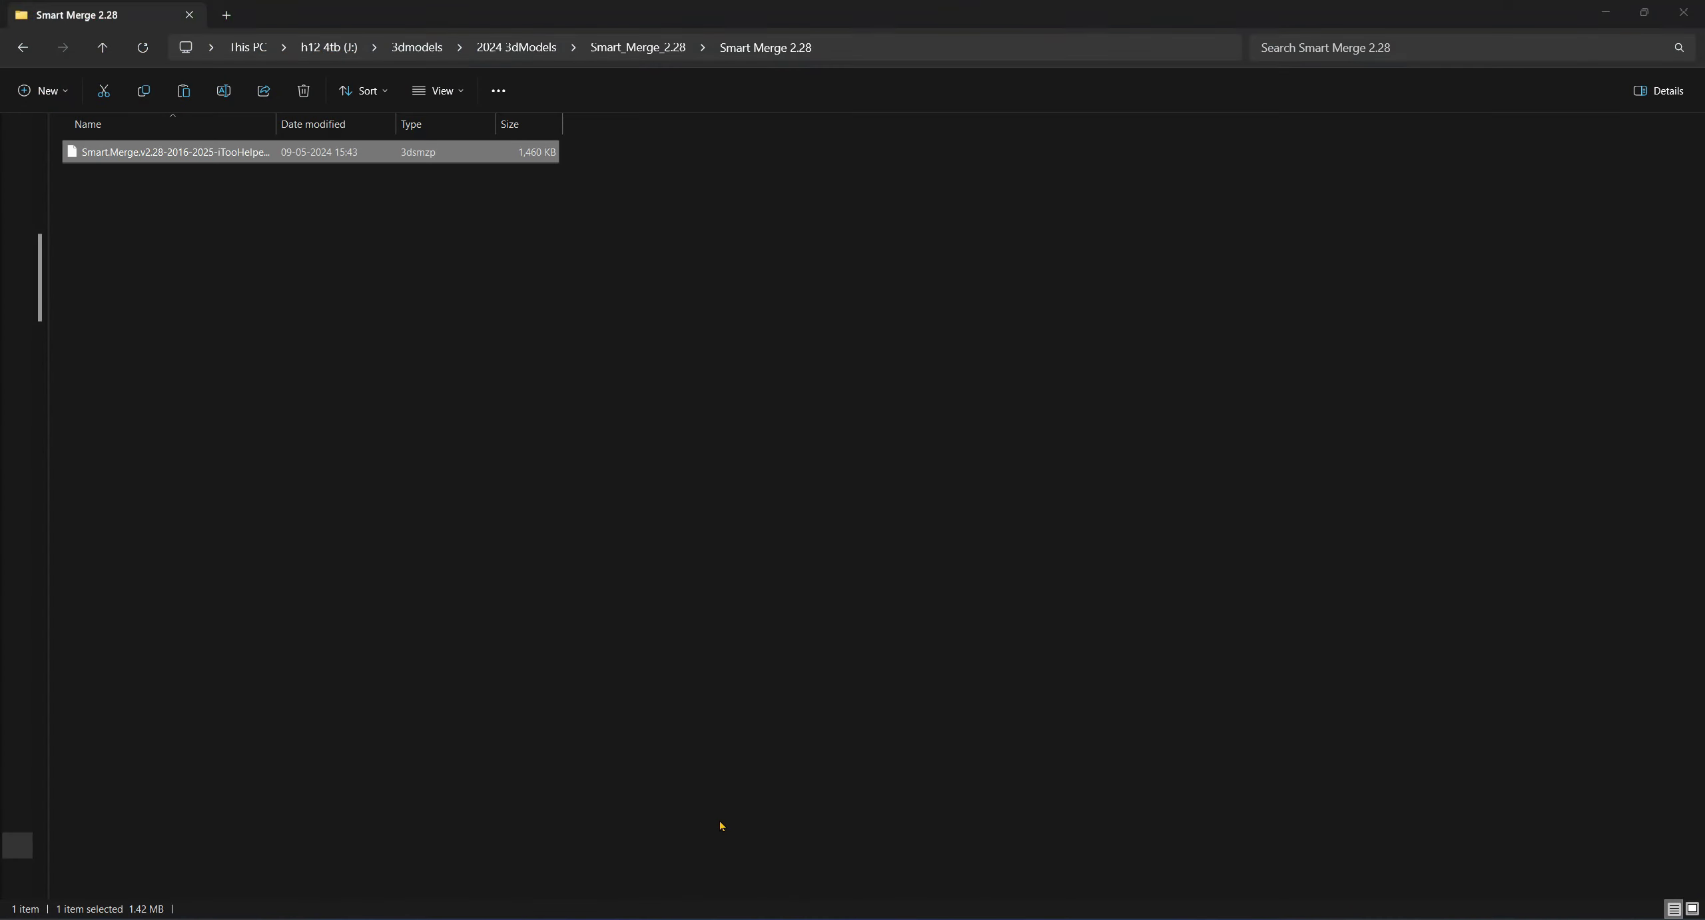
click(623, 48)
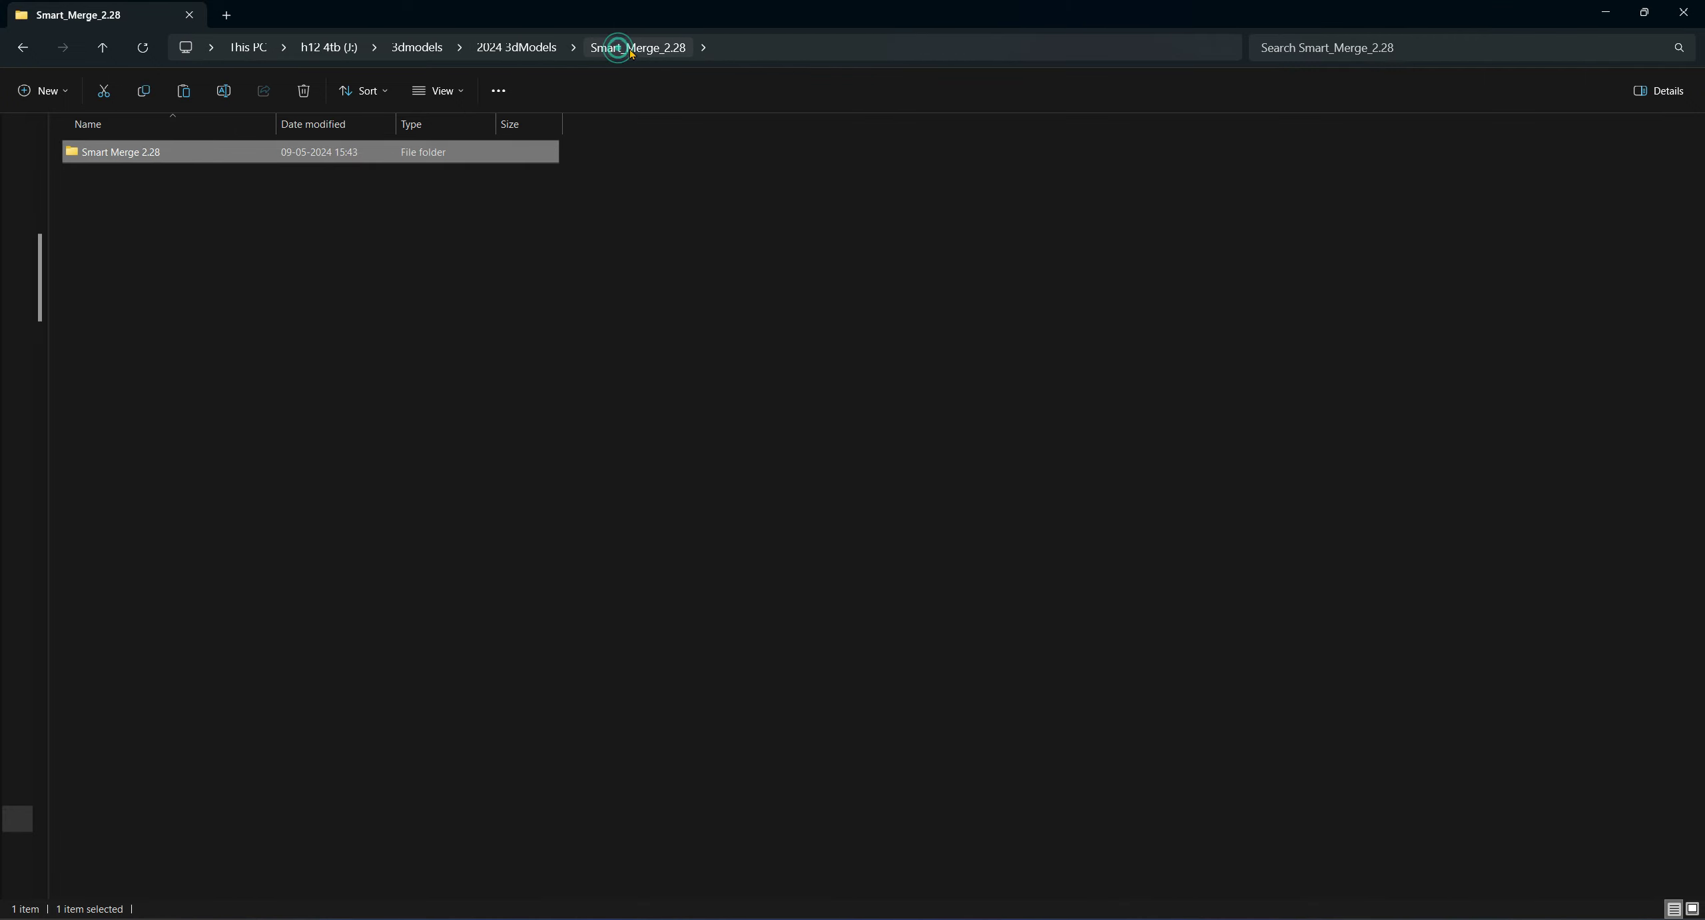
click(537, 43)
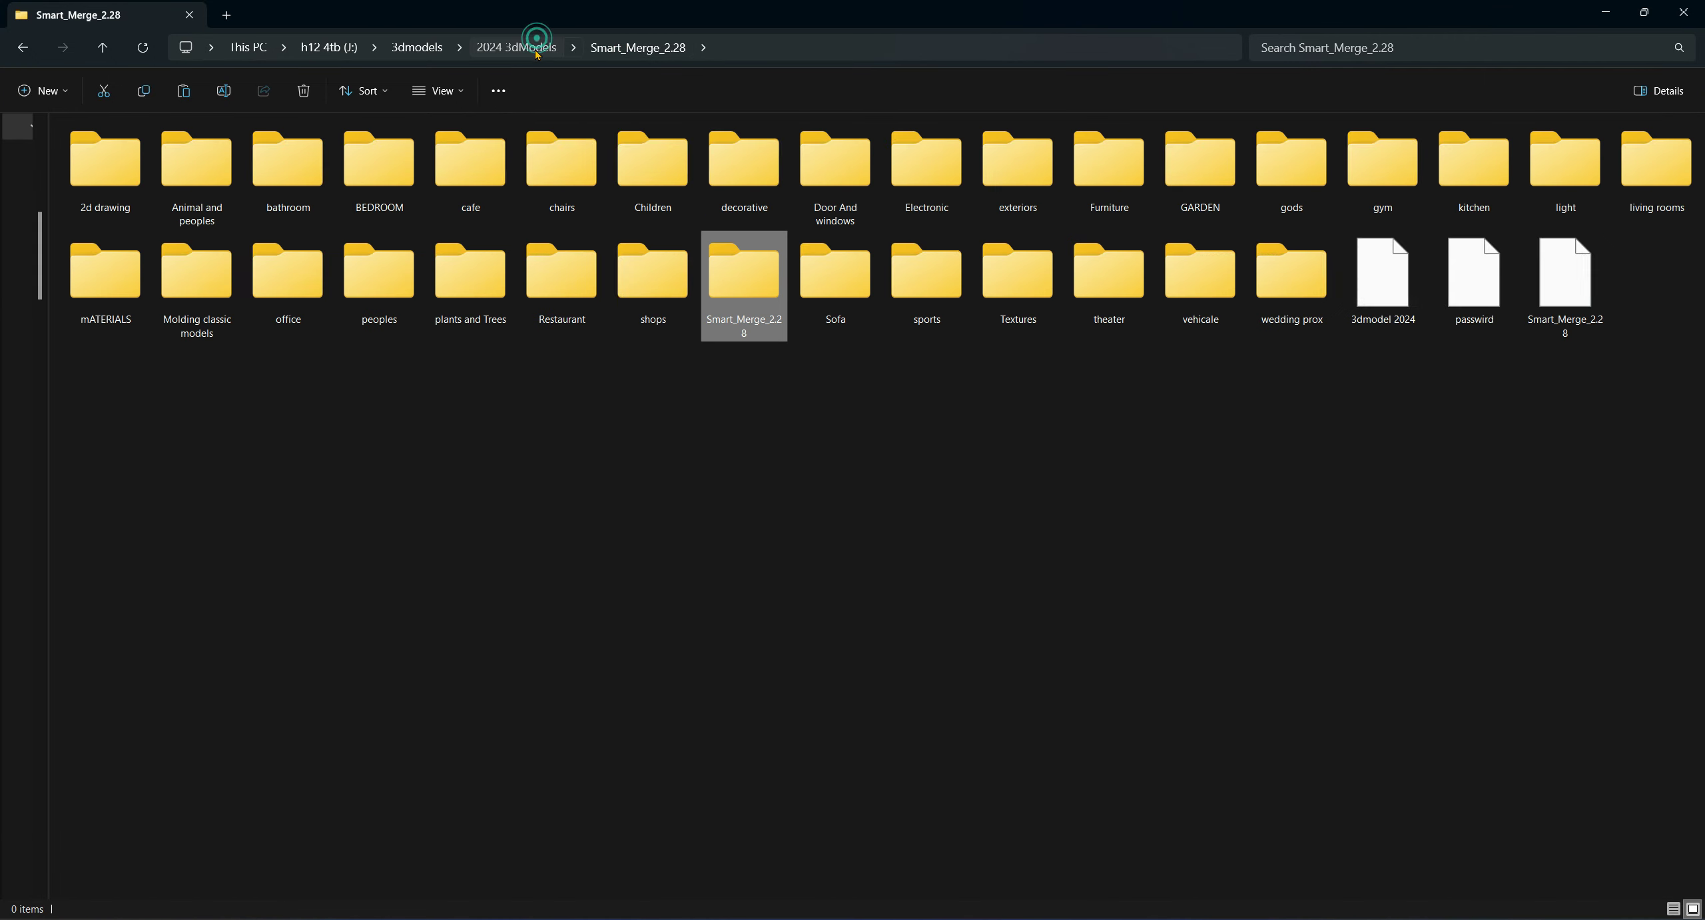
click(569, 205)
double_click(575, 174)
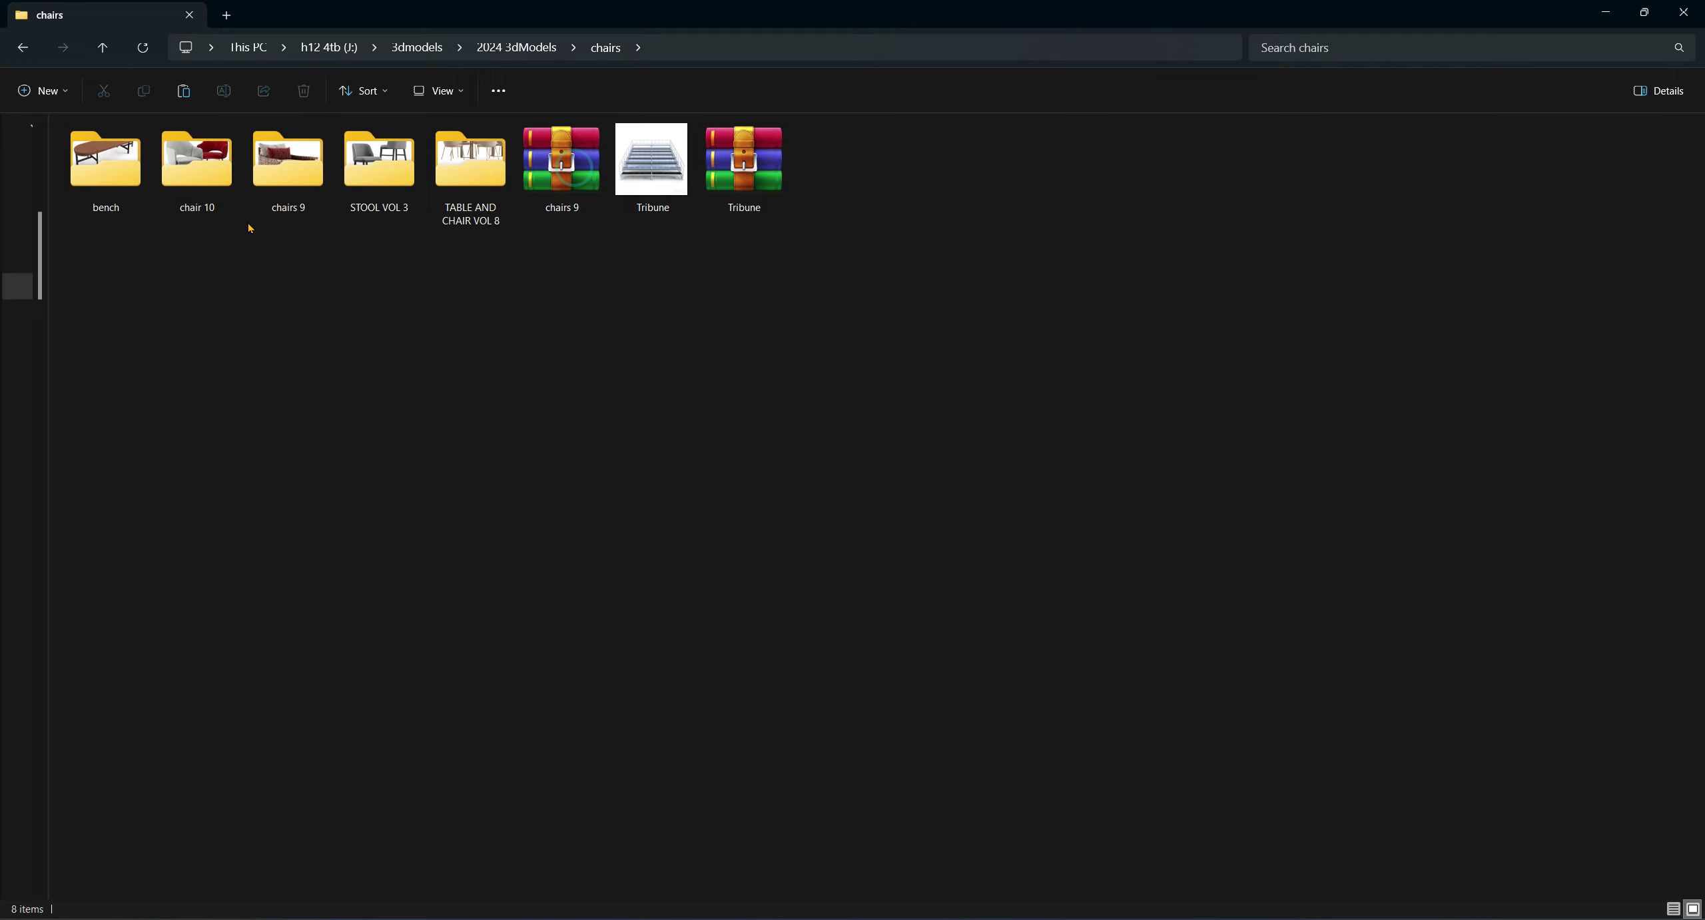
click(217, 198)
double_click(202, 181)
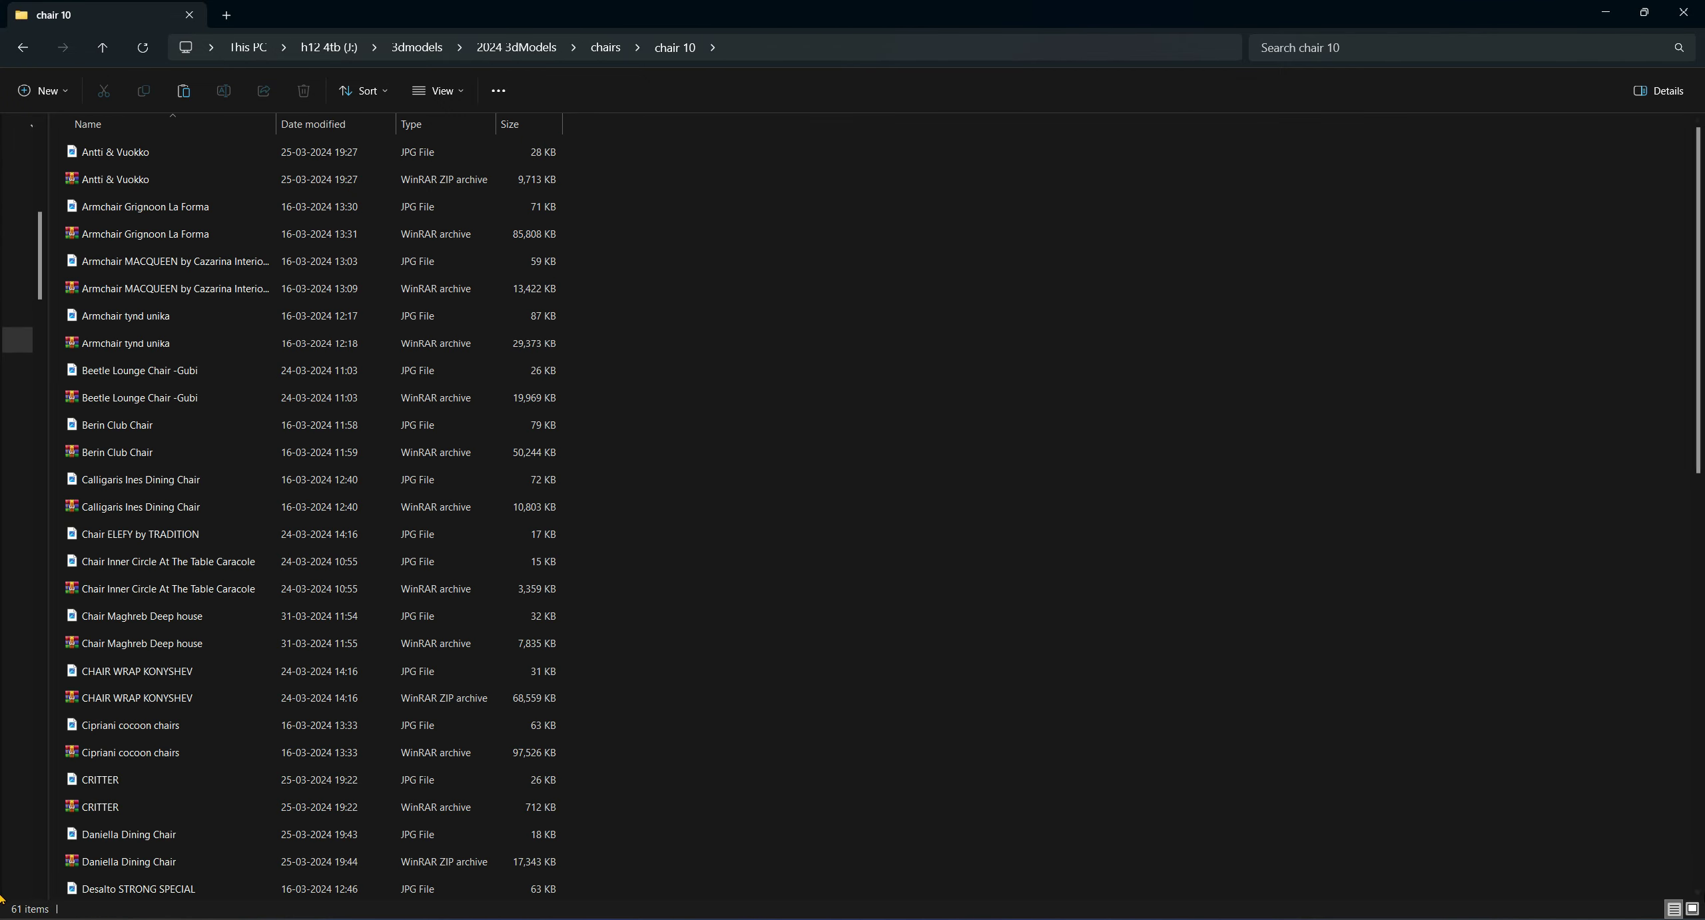
click(1692, 910)
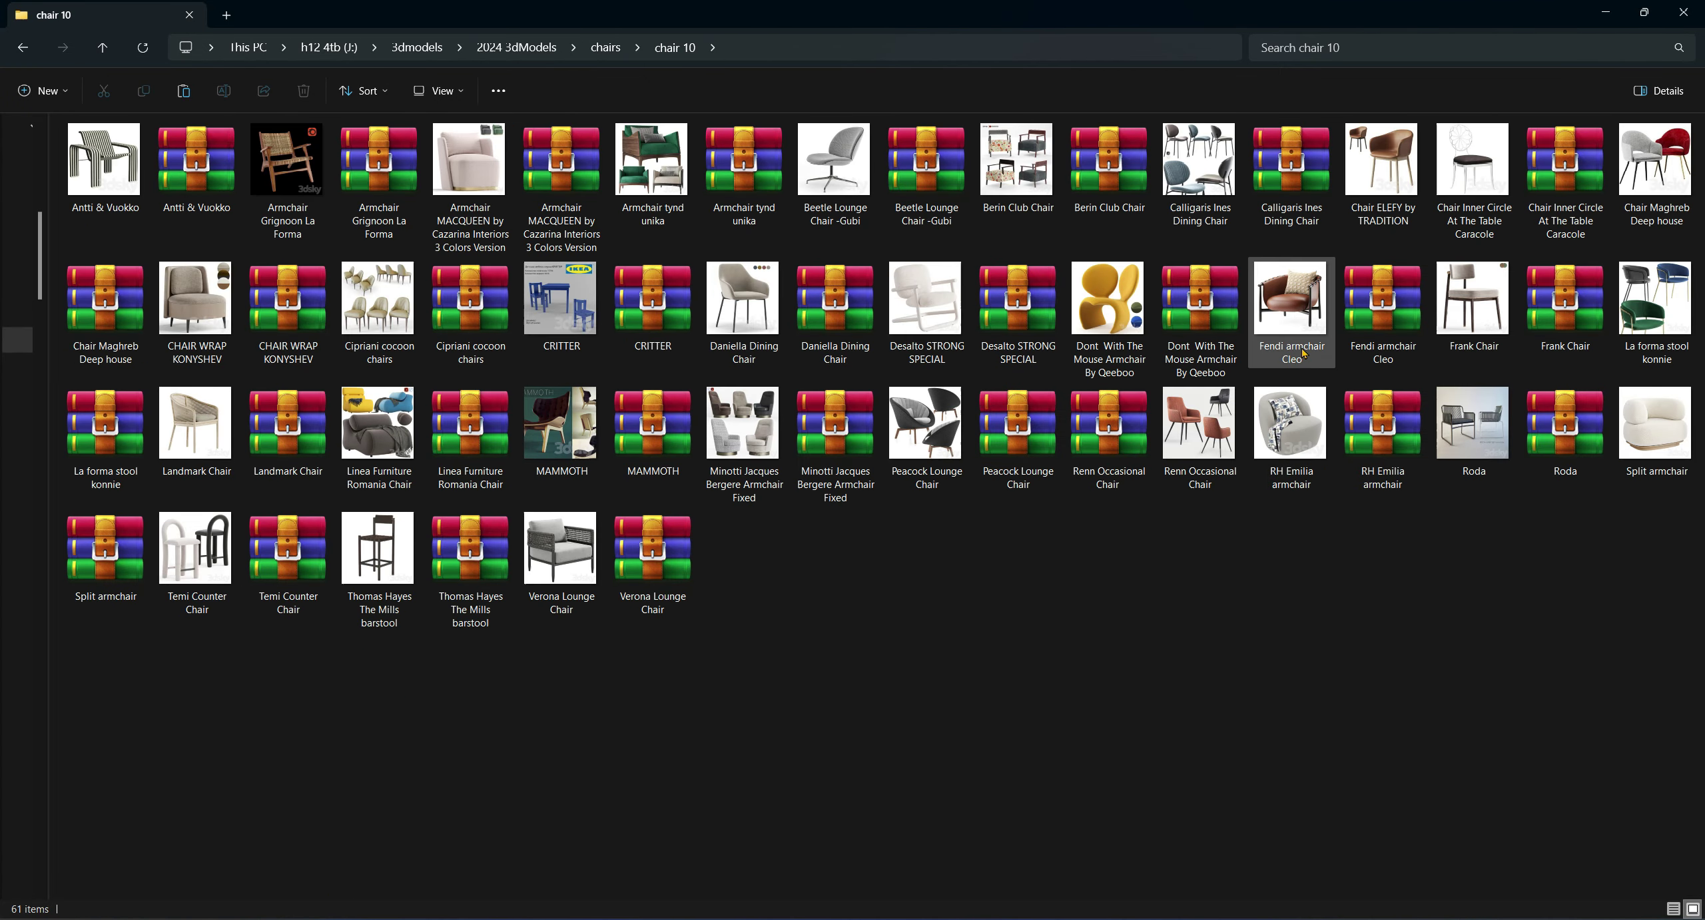
- Resize the folder window and open Smart Merge in the bedroom scene beside it
click(1643, 15)
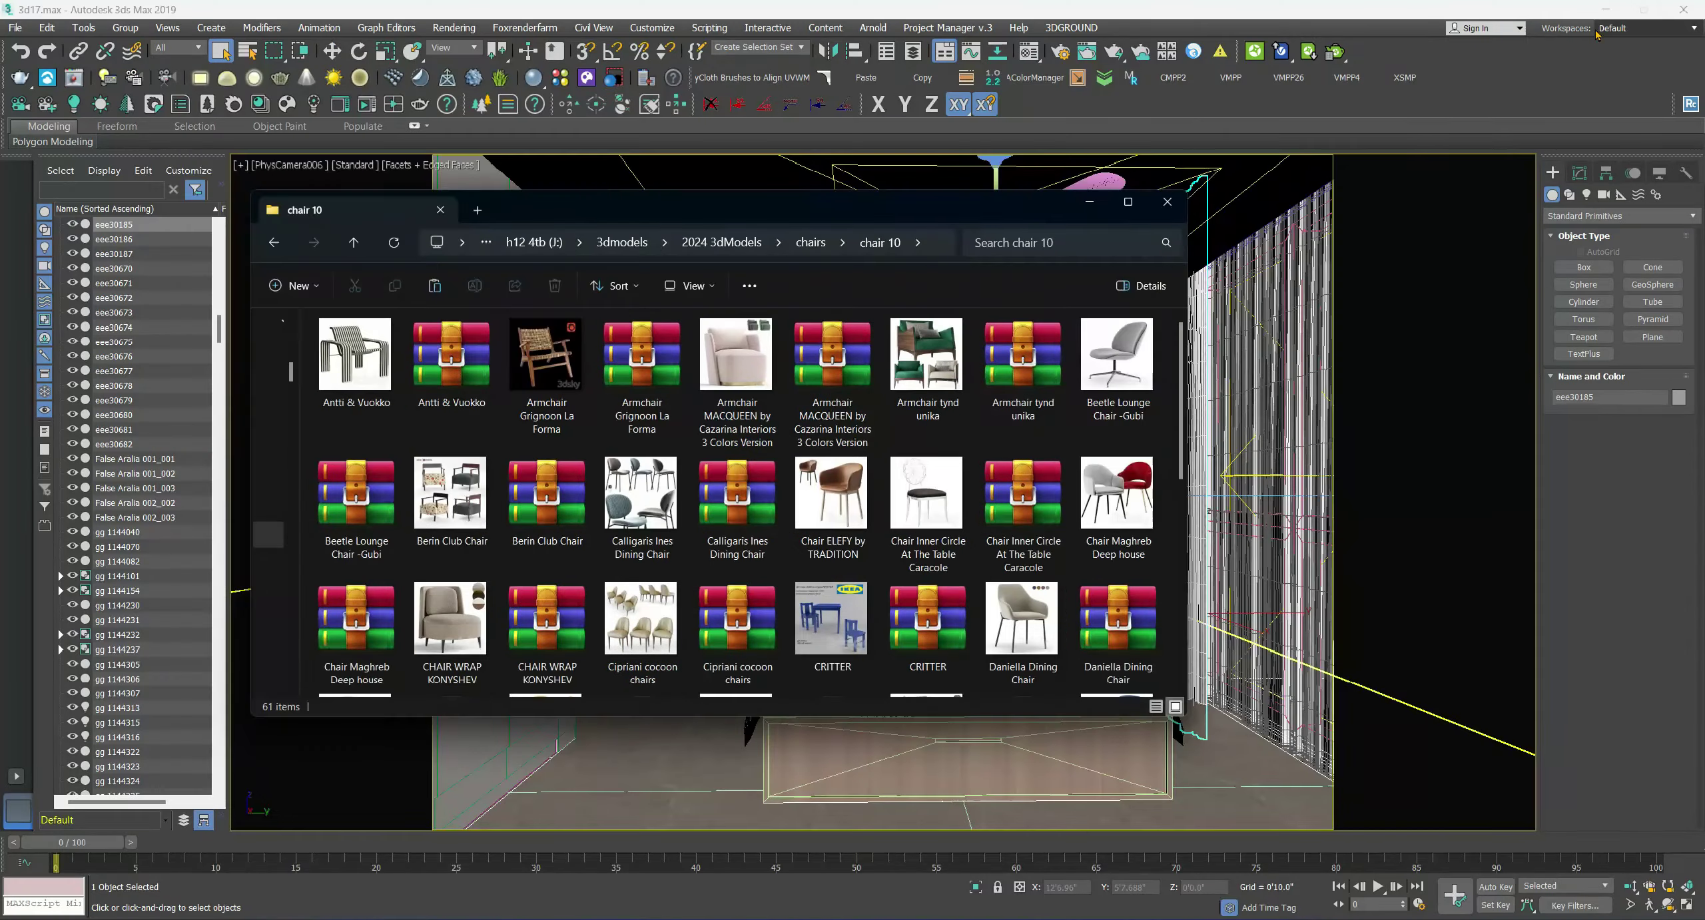
mouse_move(761, 176)
mouse_down()
mouse_move(533, 316)
mouse_move(324, 250)
mouse_up()
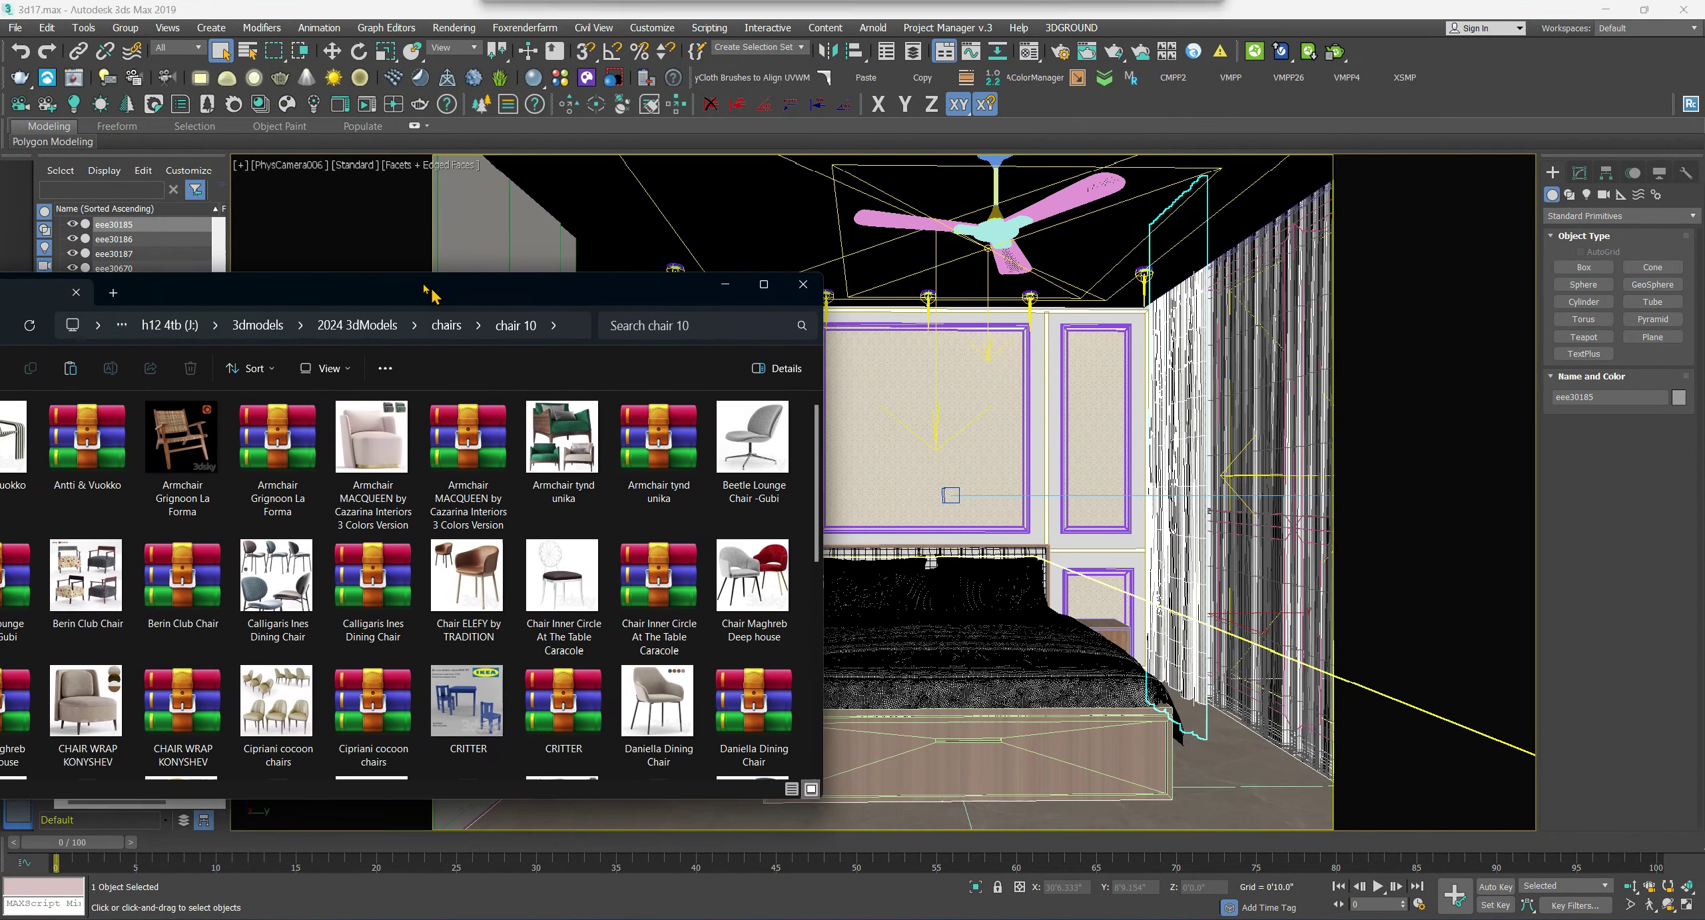
click(1076, 80)
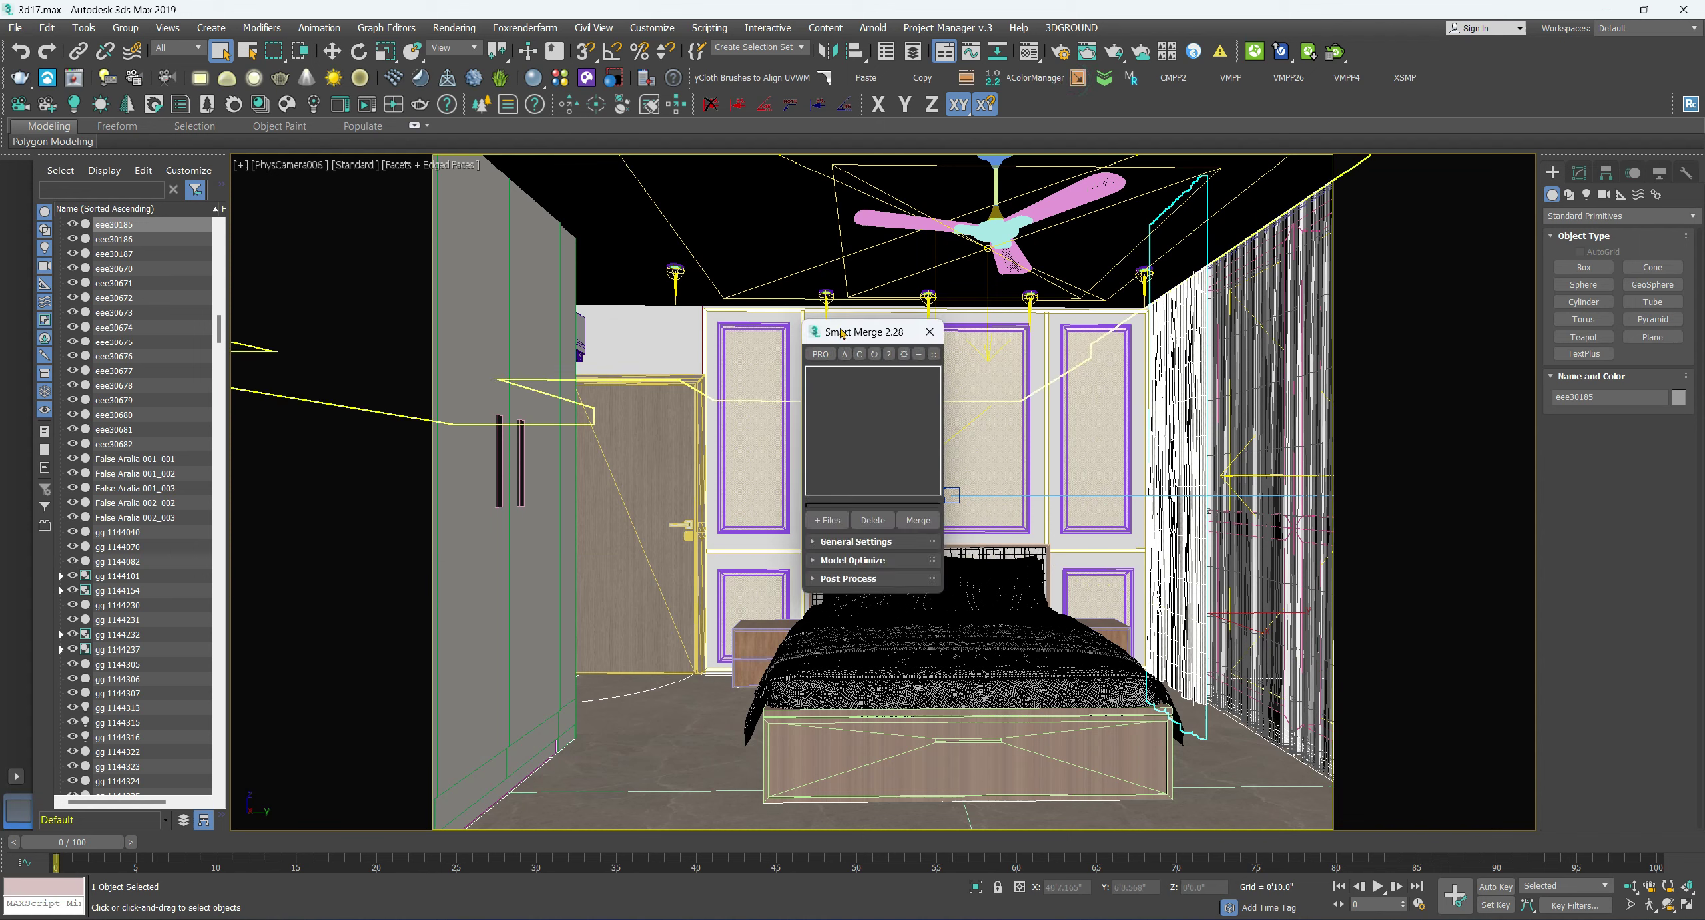
mouse_move(855, 339)
mouse_down()
mouse_move(642, 334)
mouse_move(1036, 383)
mouse_up()
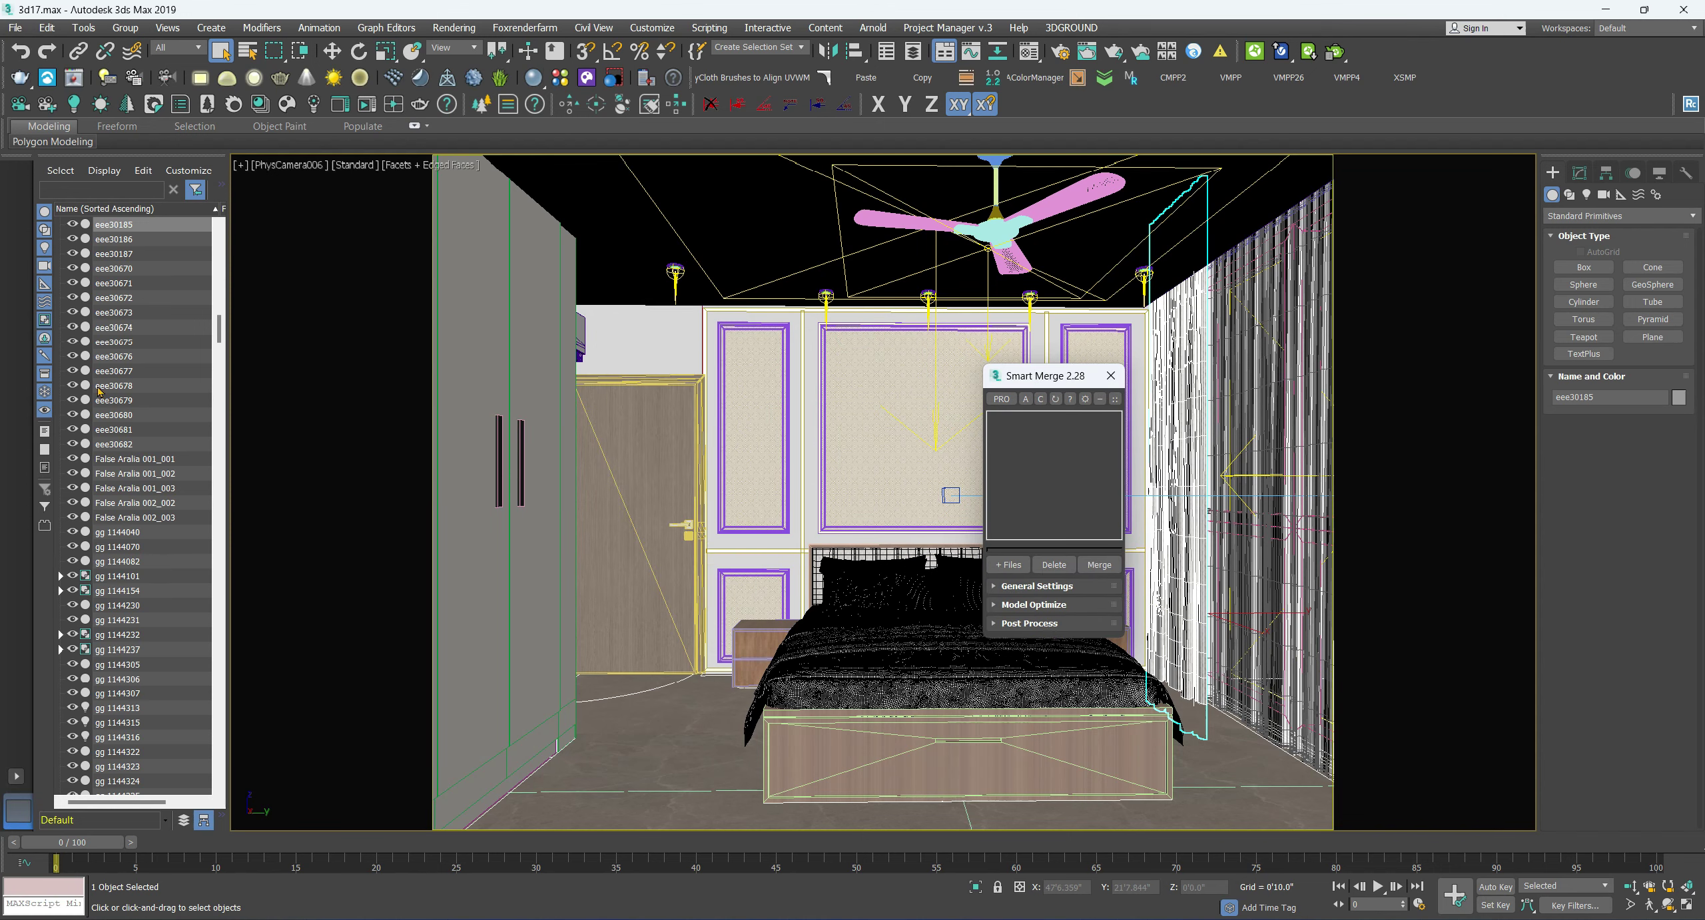
- Drag the Chair Maghreb Deep house archive into Smart Merge's list and pick magrib 2014
key(alt+Tab)
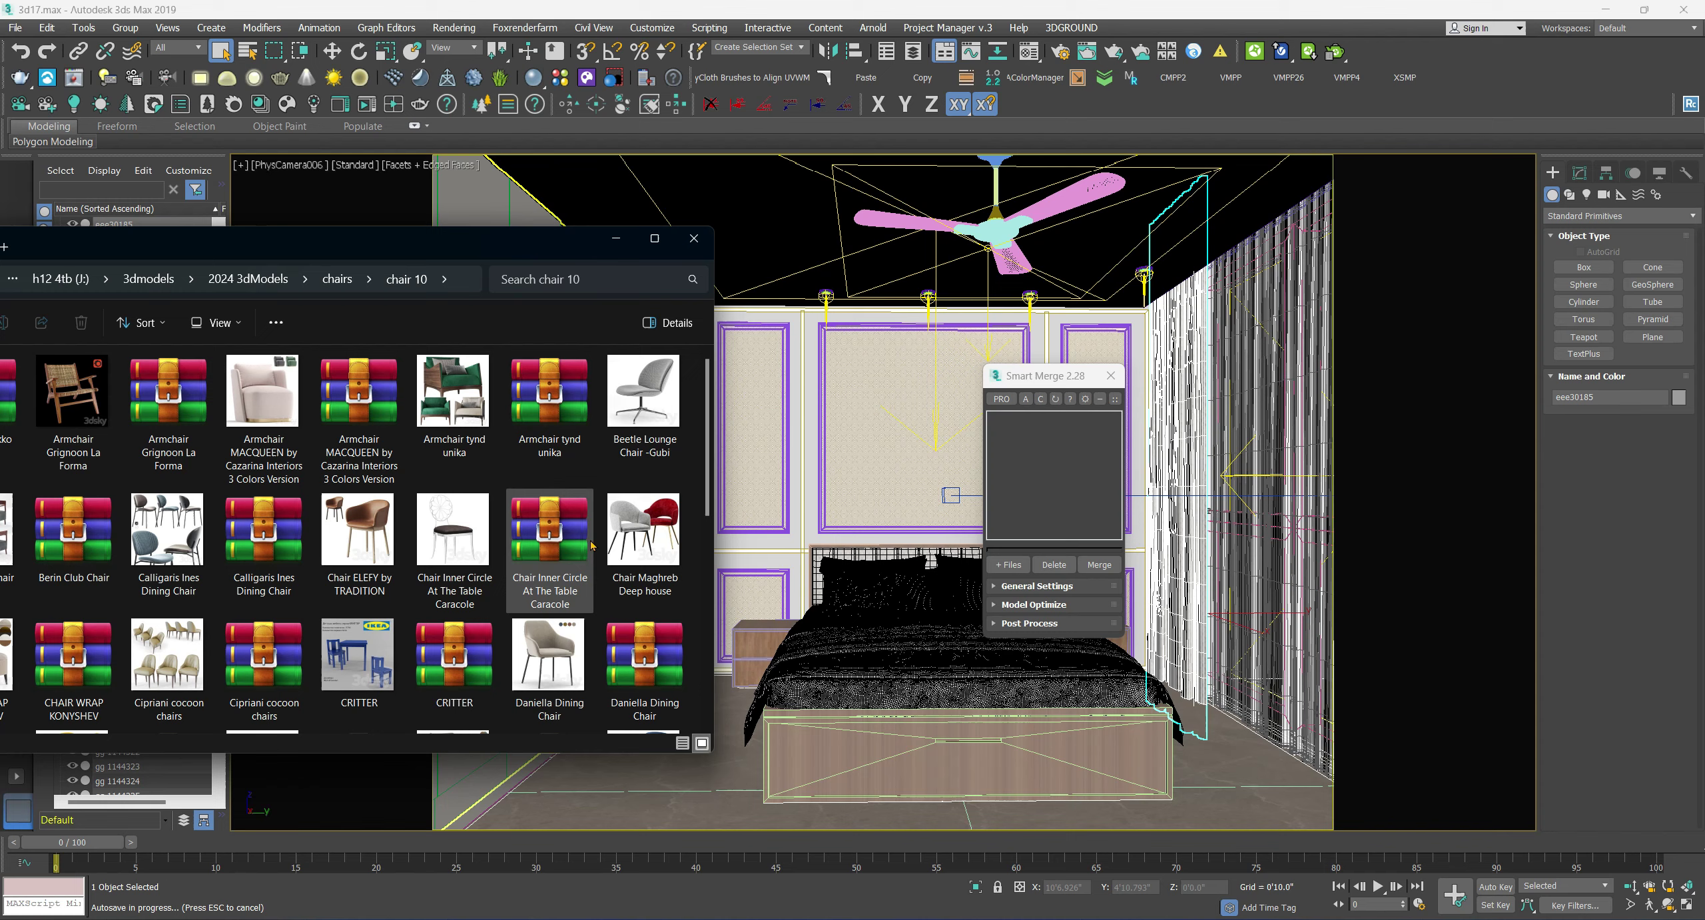
drag(457, 246, 708, 184)
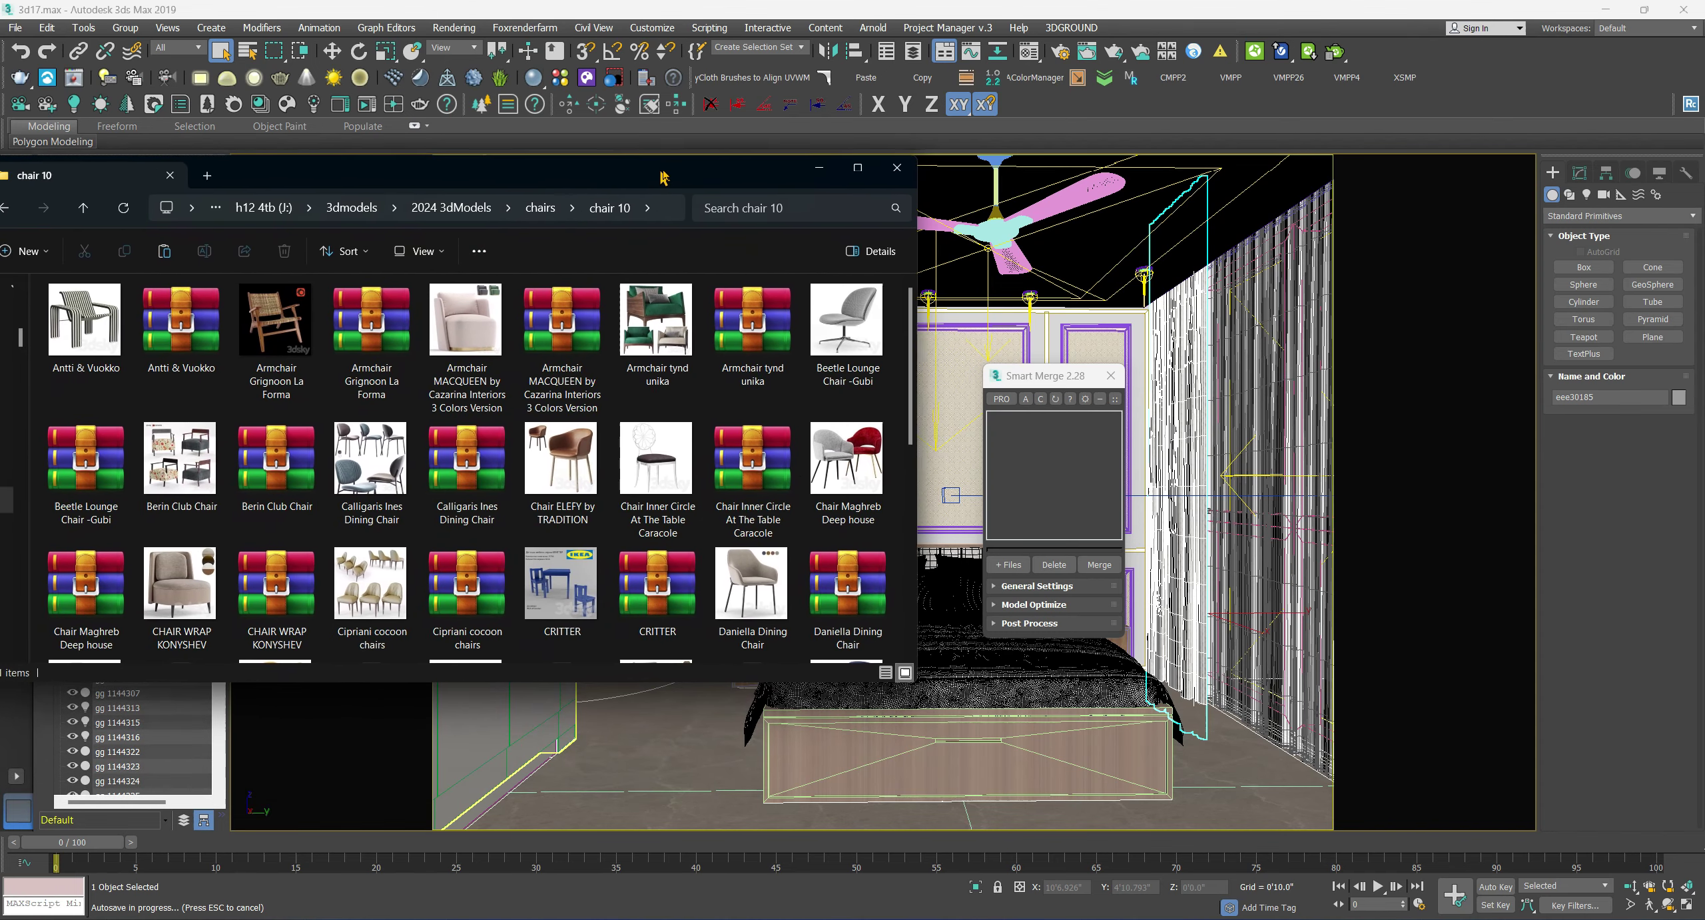
click(920, 523)
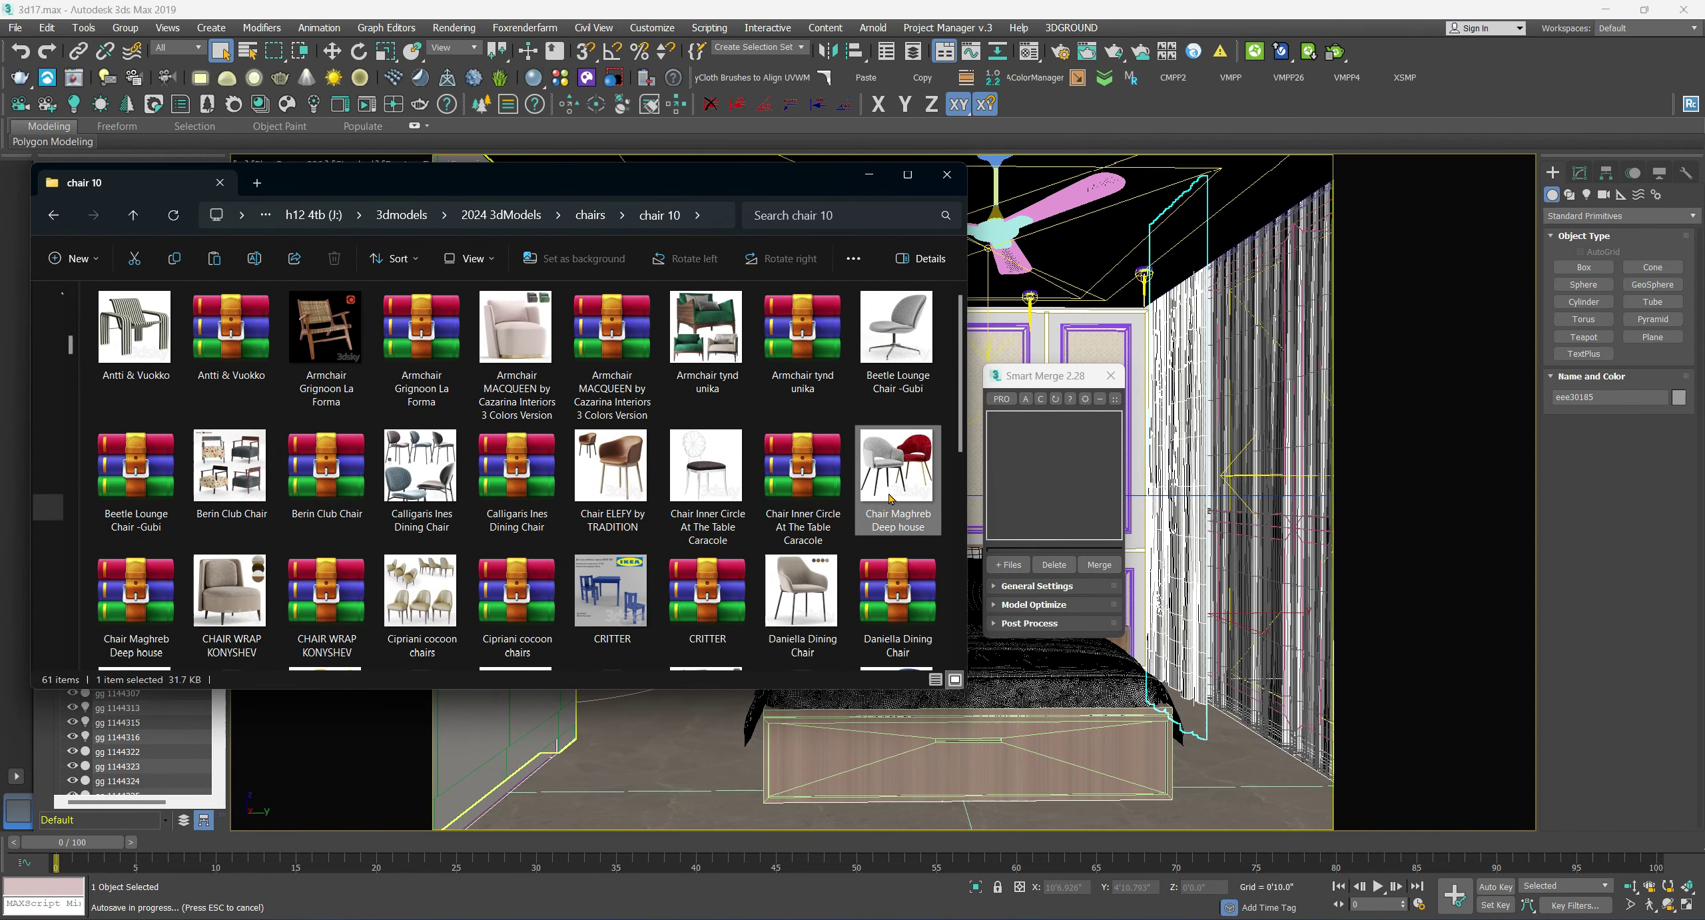
click(144, 643)
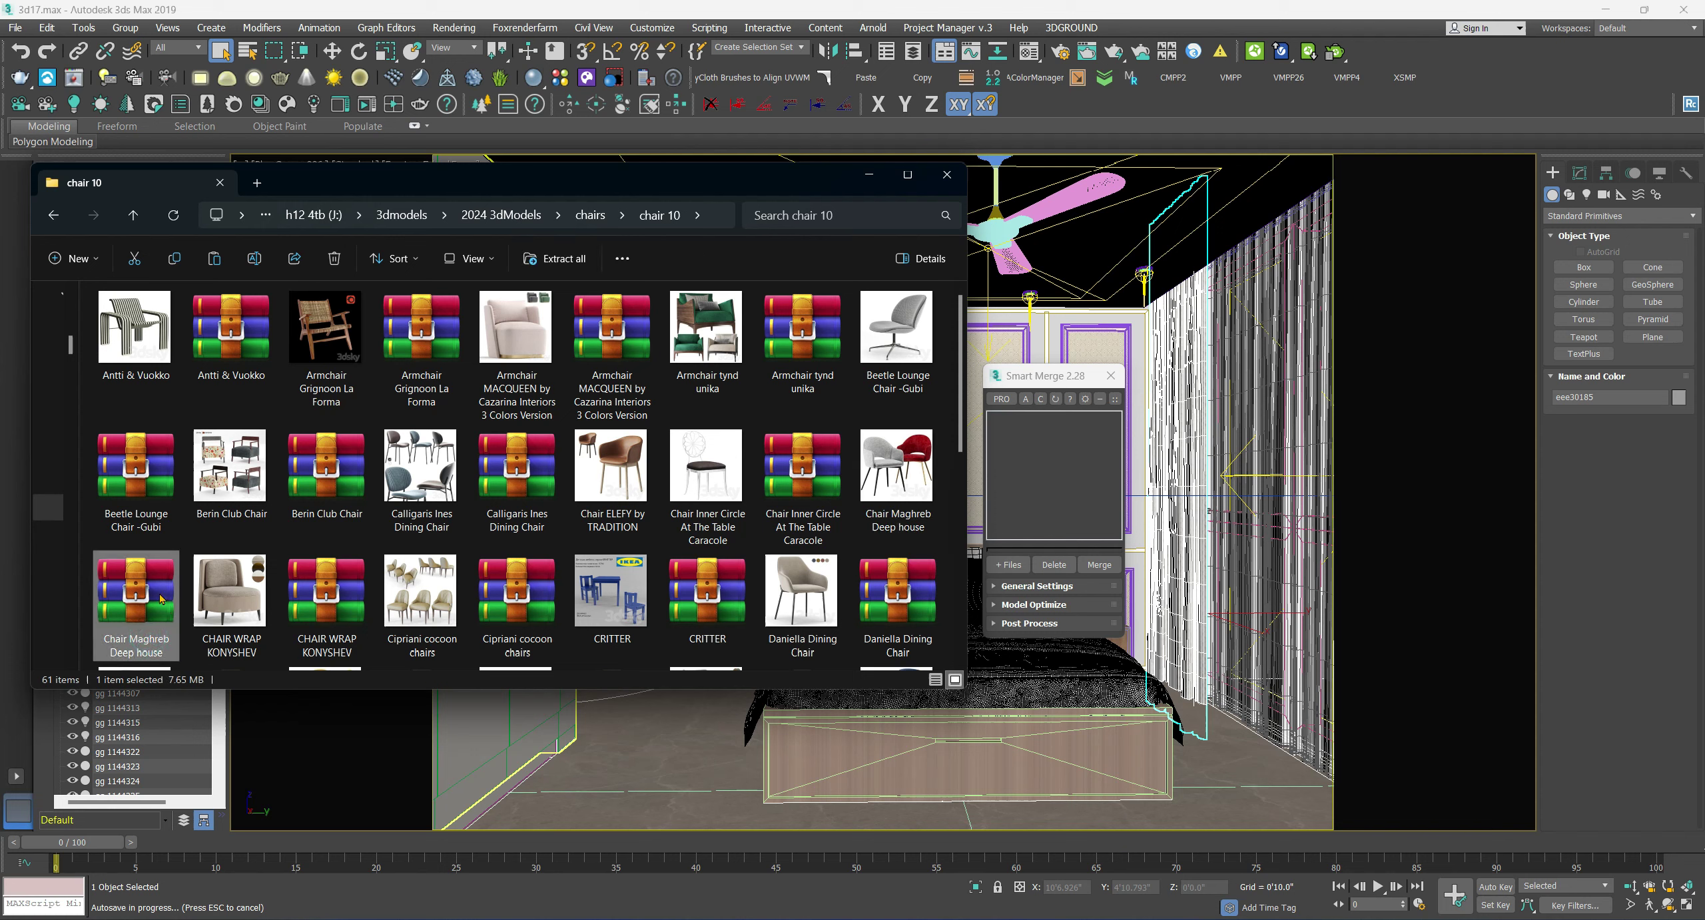
drag(161, 598, 170, 597)
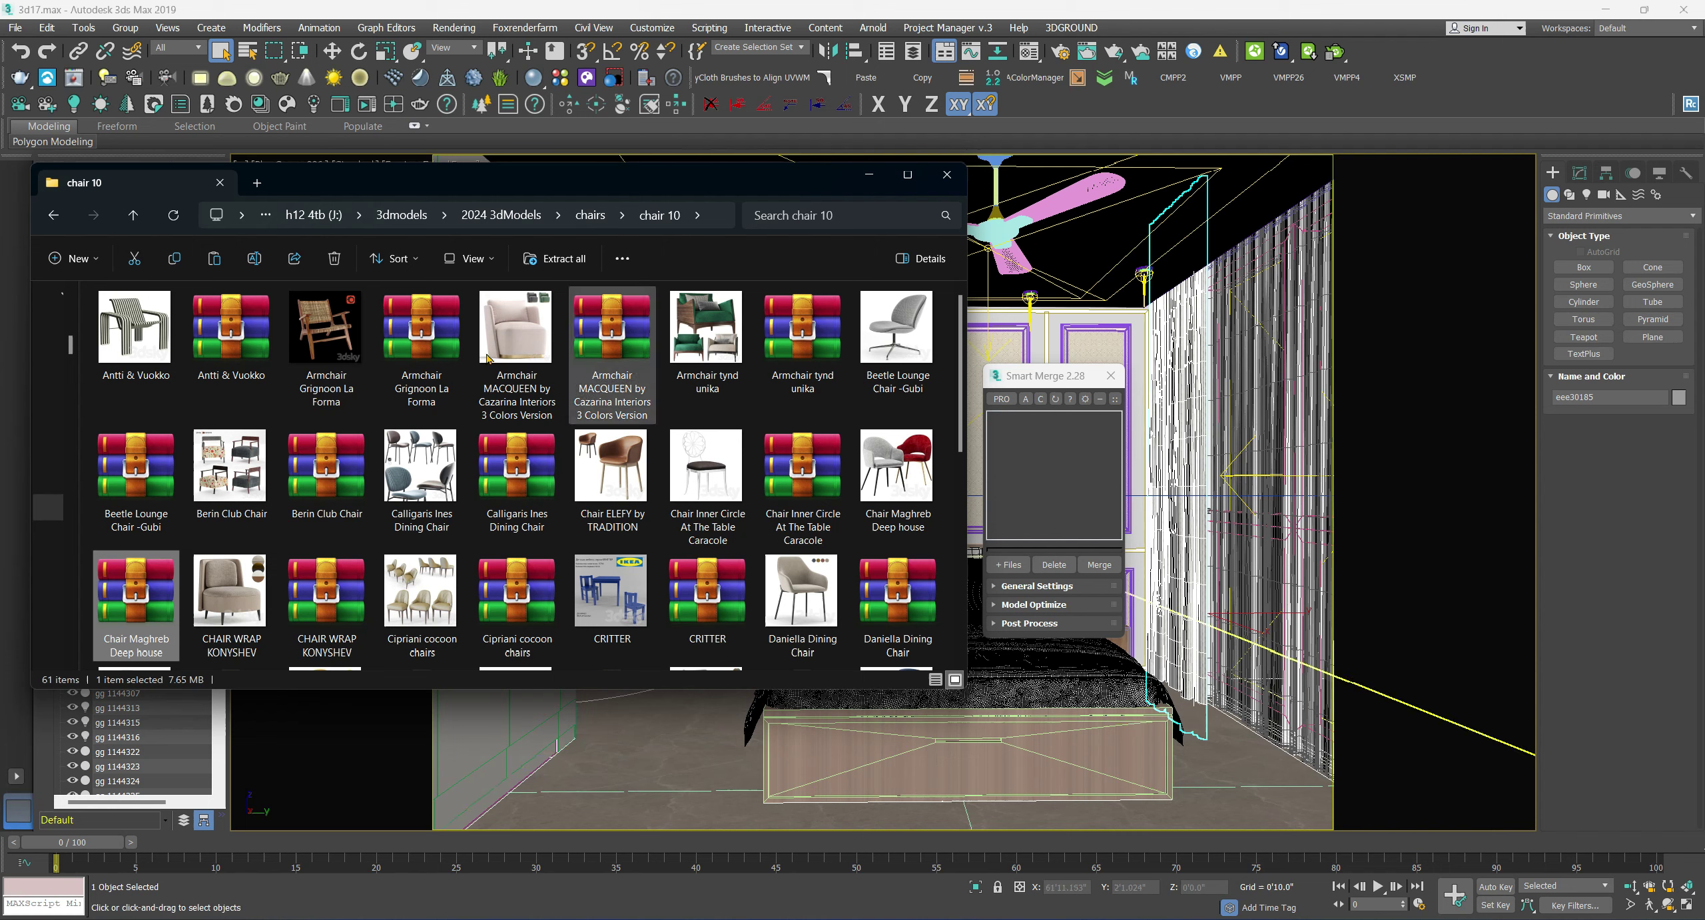
drag(1104, 511, 1060, 468)
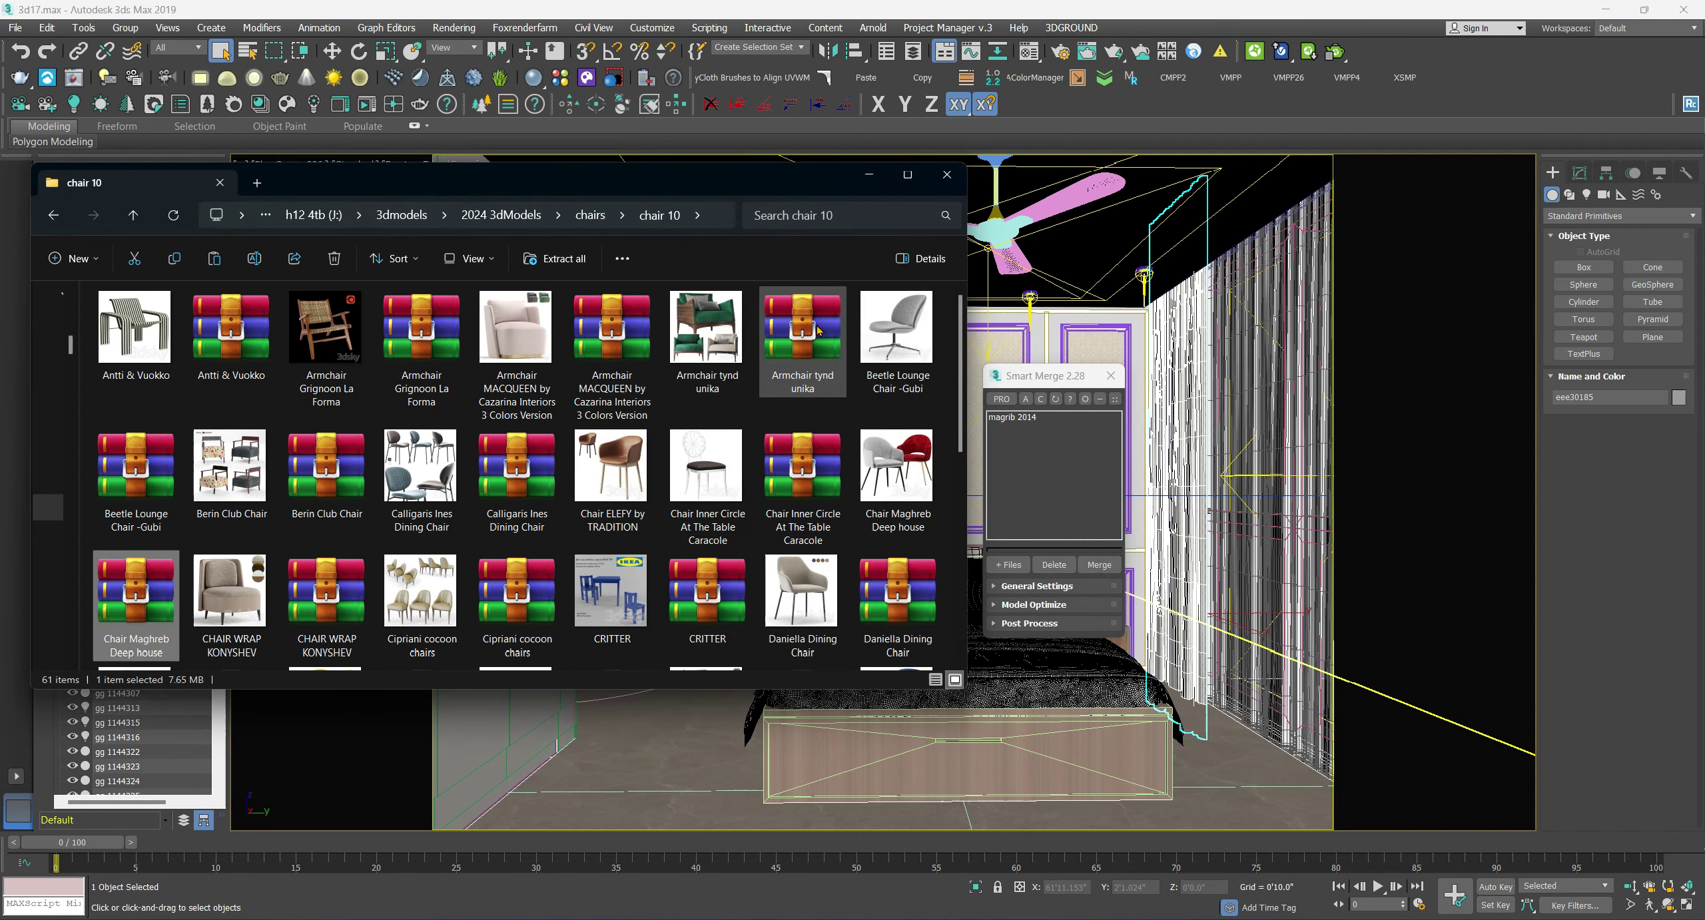
click(1016, 422)
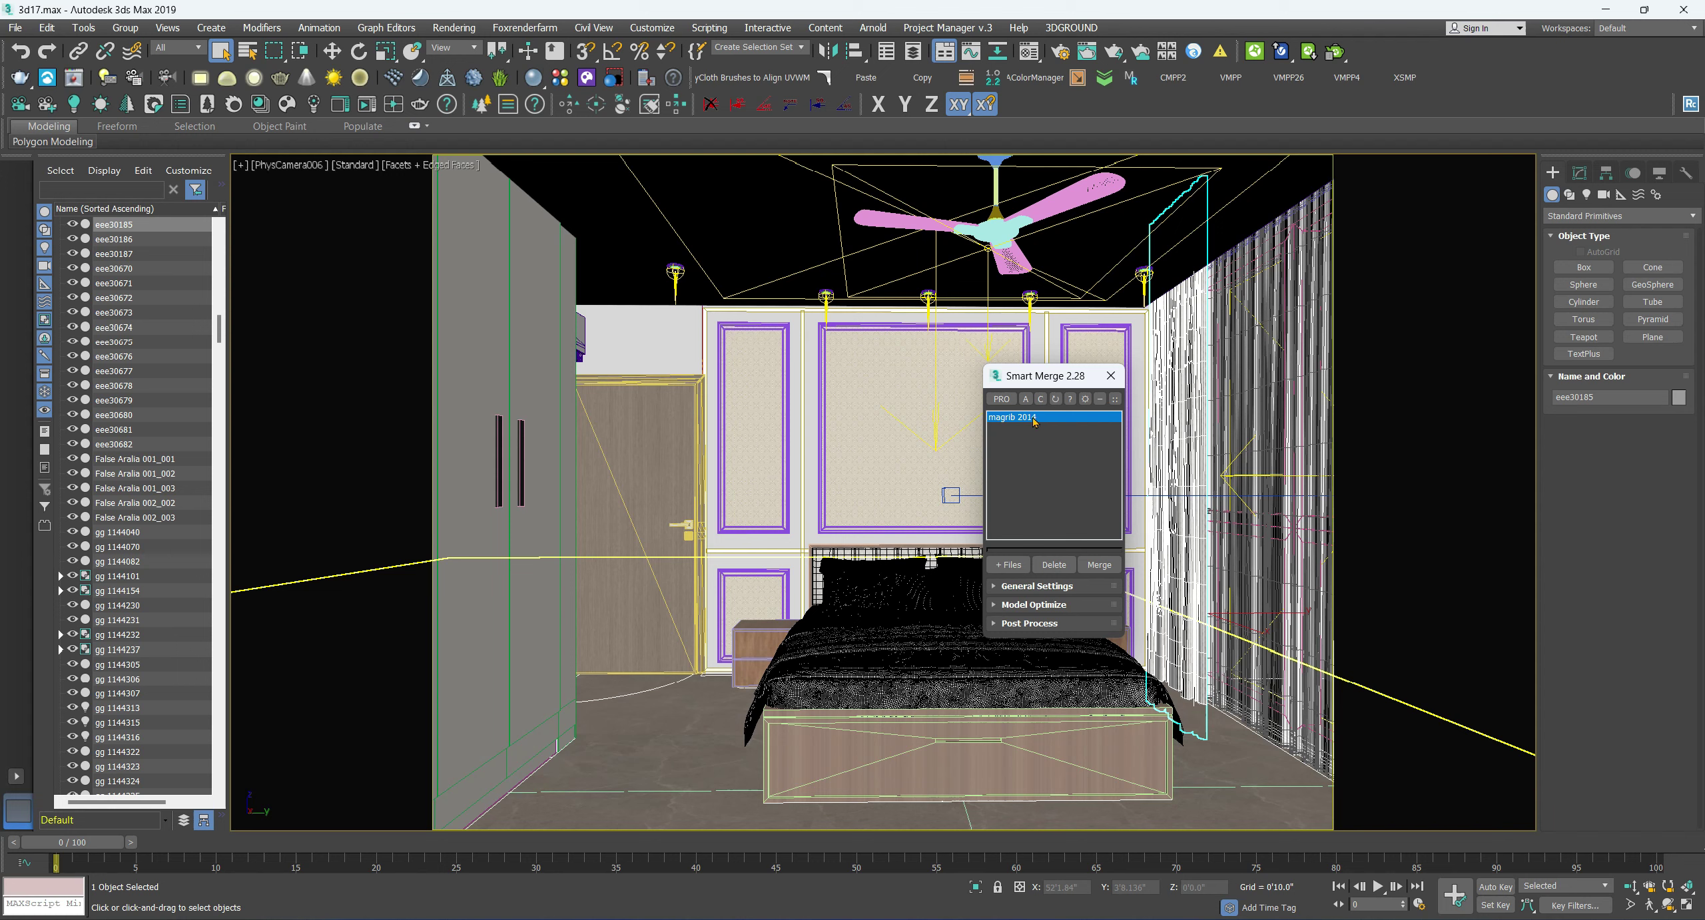
- Merge magrib 2014 and move the chair group to the plan's lower left in Top view
click(1100, 565)
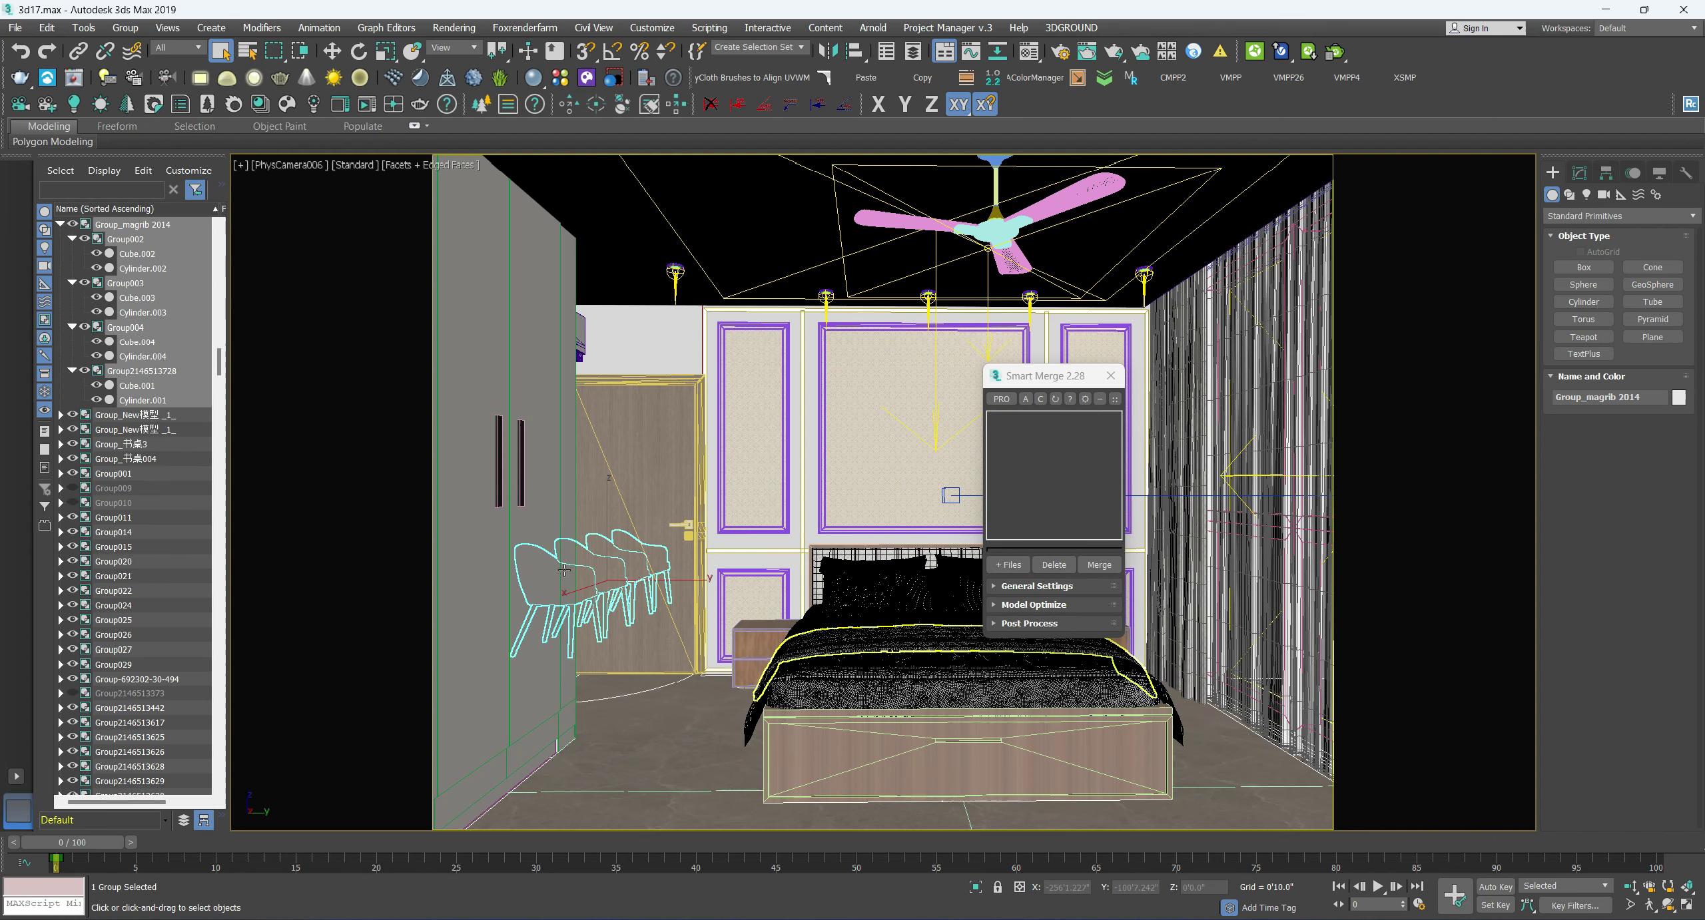
click(596, 526)
key(t)
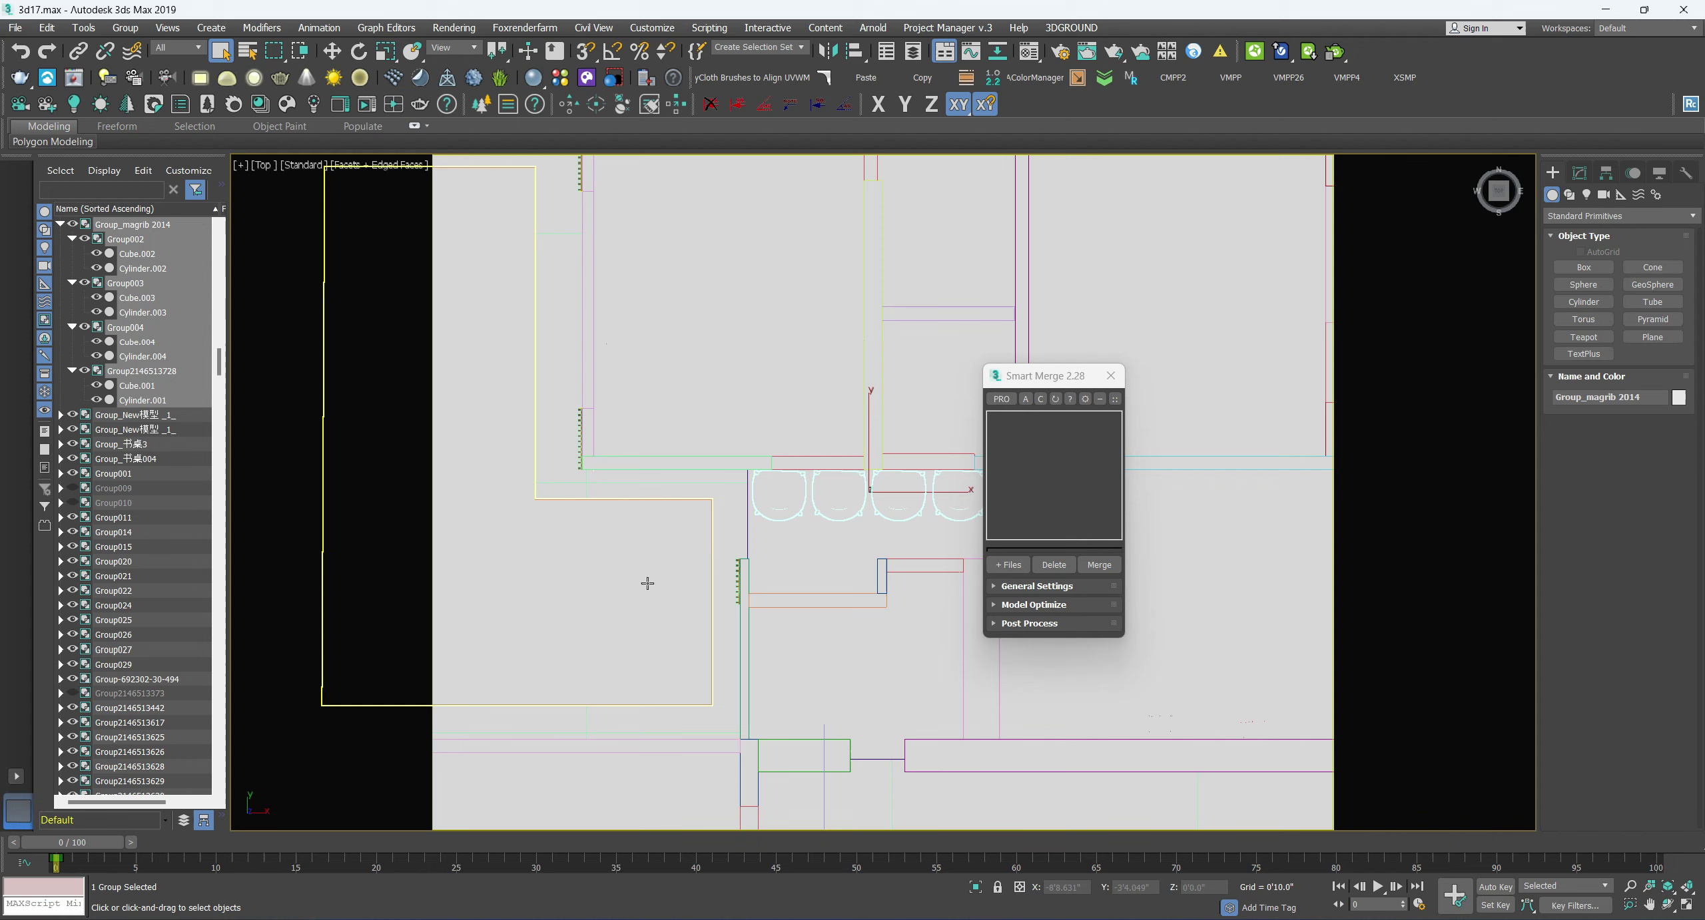
key(F3)
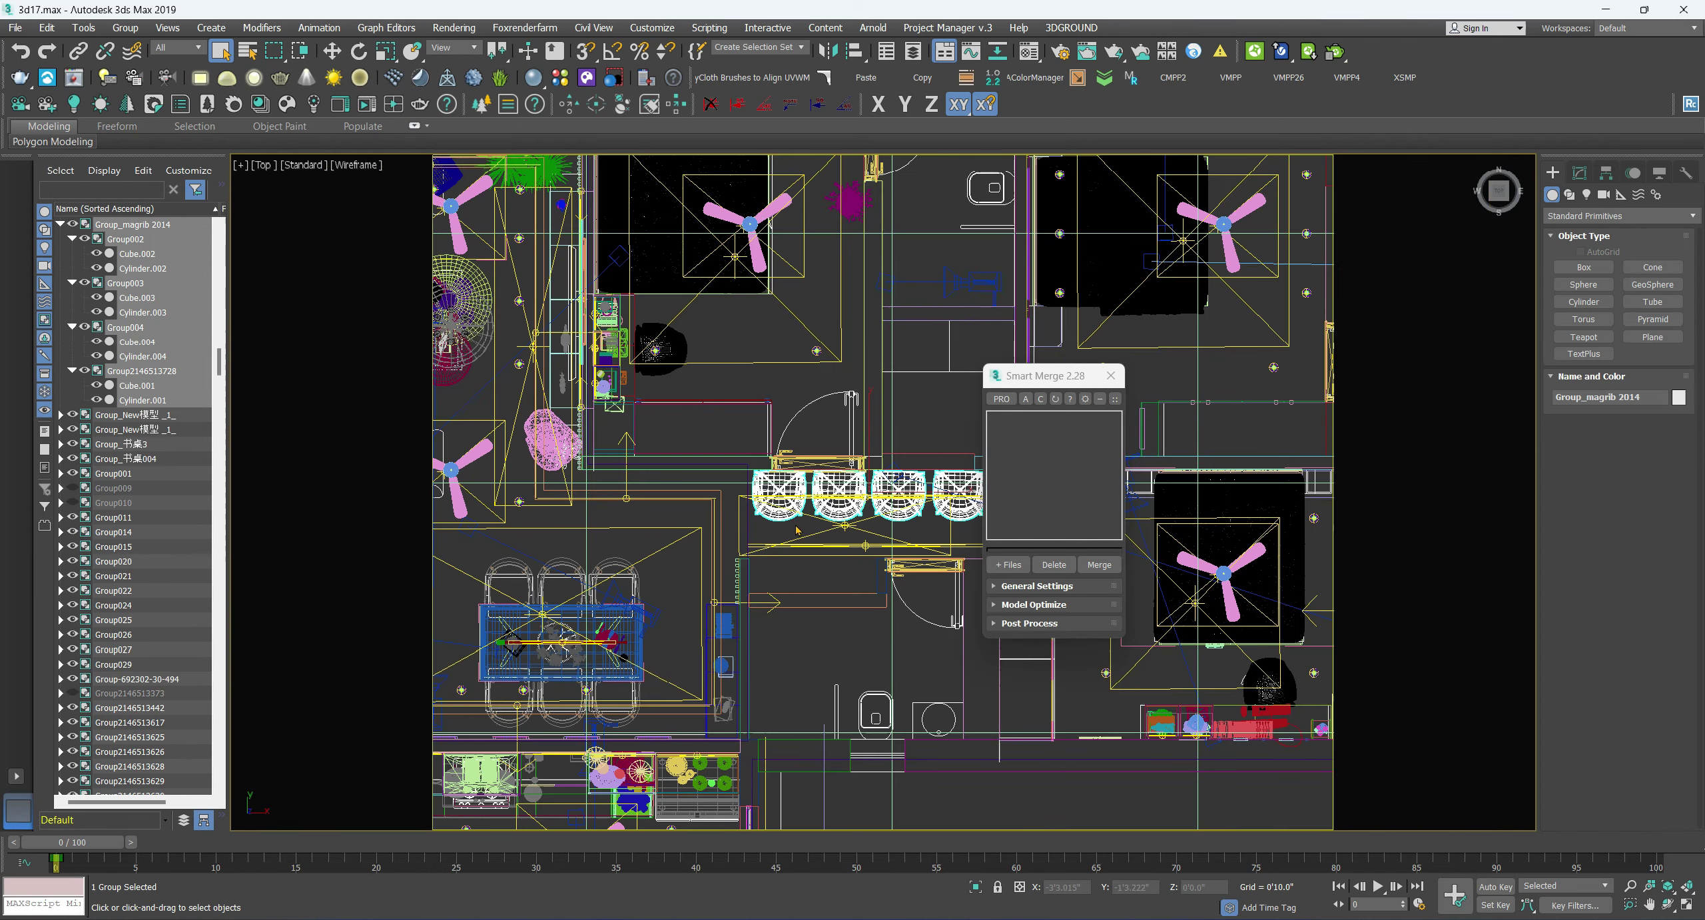
scroll(773, 548, down, 5)
scroll(773, 548, down, 3)
click(339, 57)
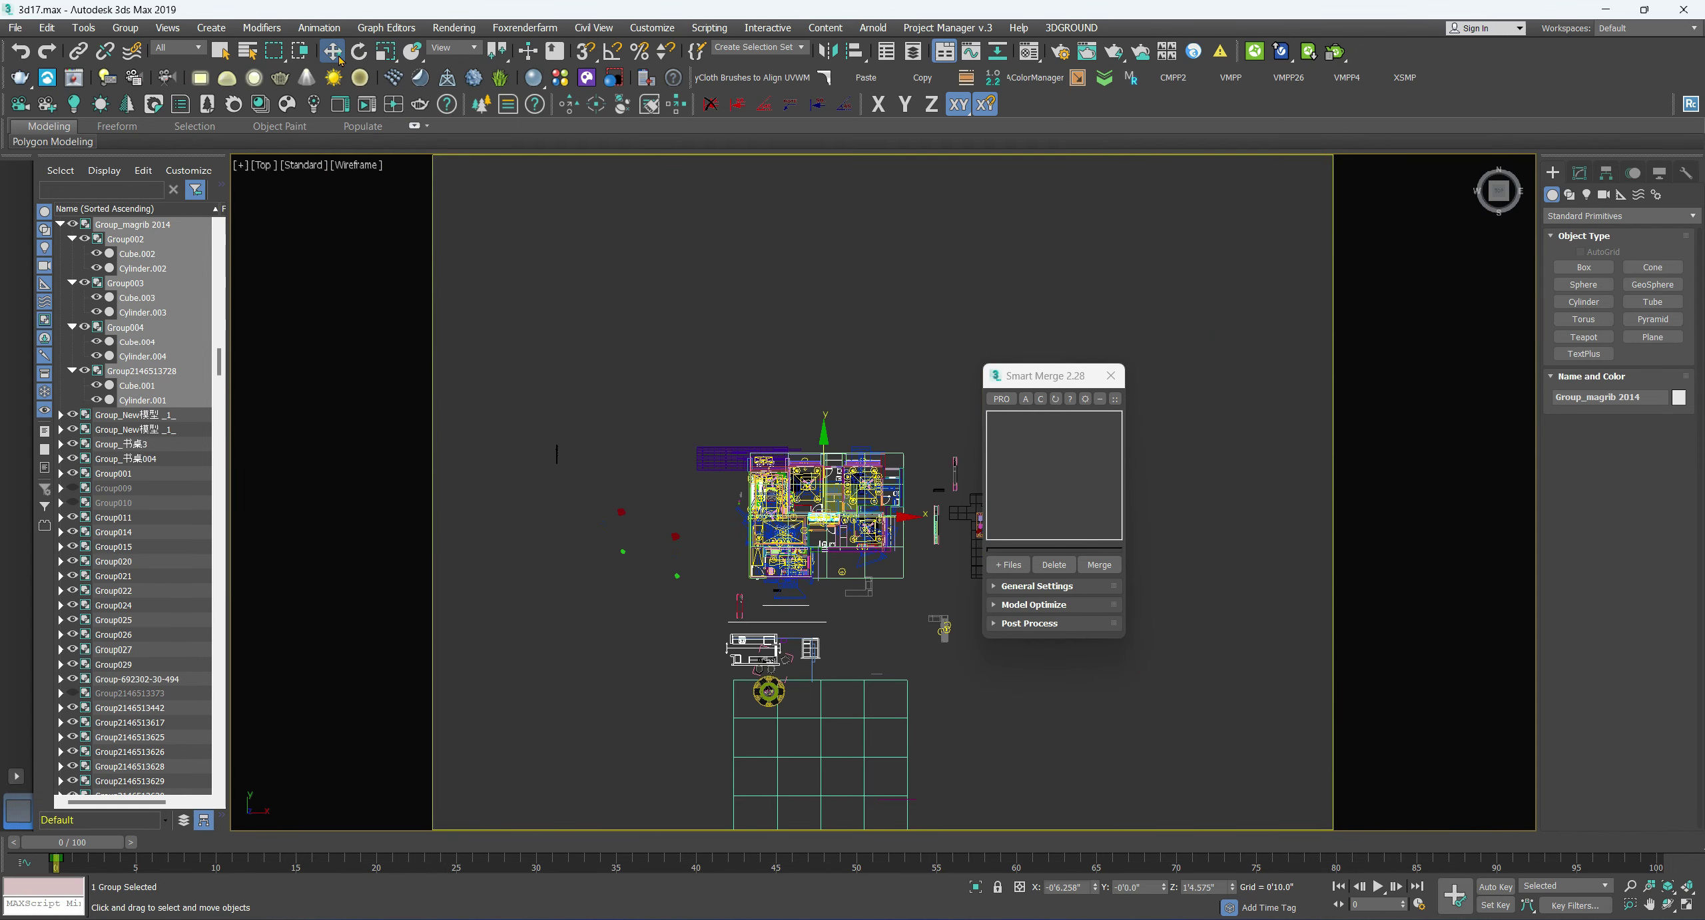
drag(864, 506, 589, 661)
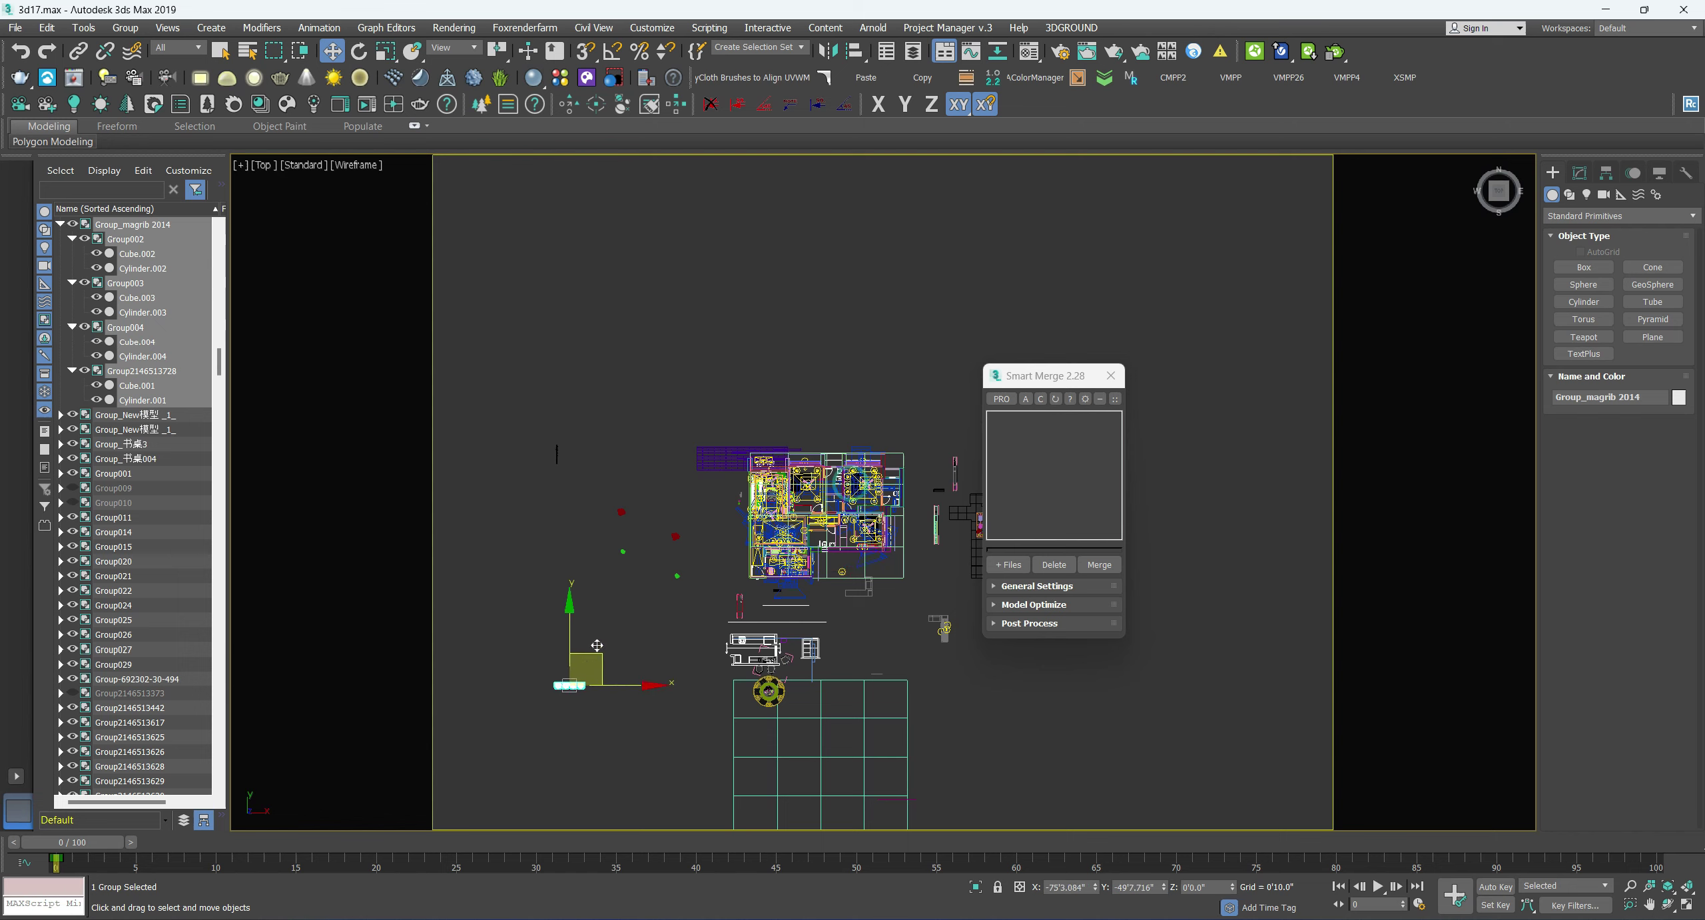
- Frame the chairs in Perspective view with shaded surfaces and edged faces
scroll(589, 661, up, 2)
scroll(588, 660, up, 5)
key(z)
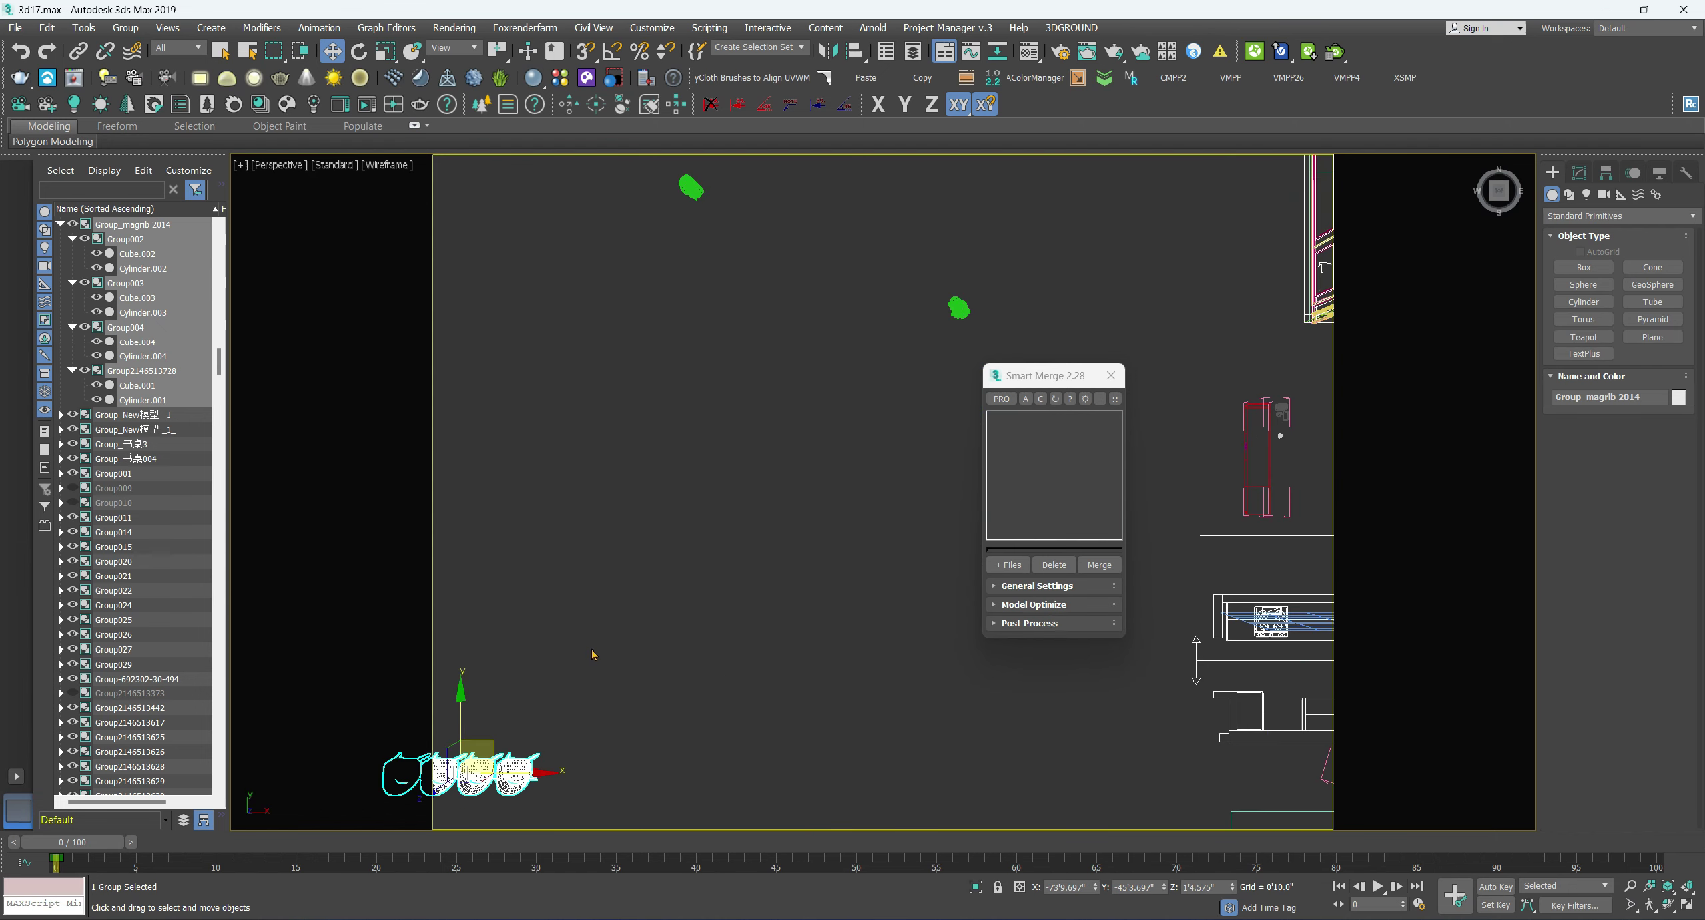
key(p)
key(F3)
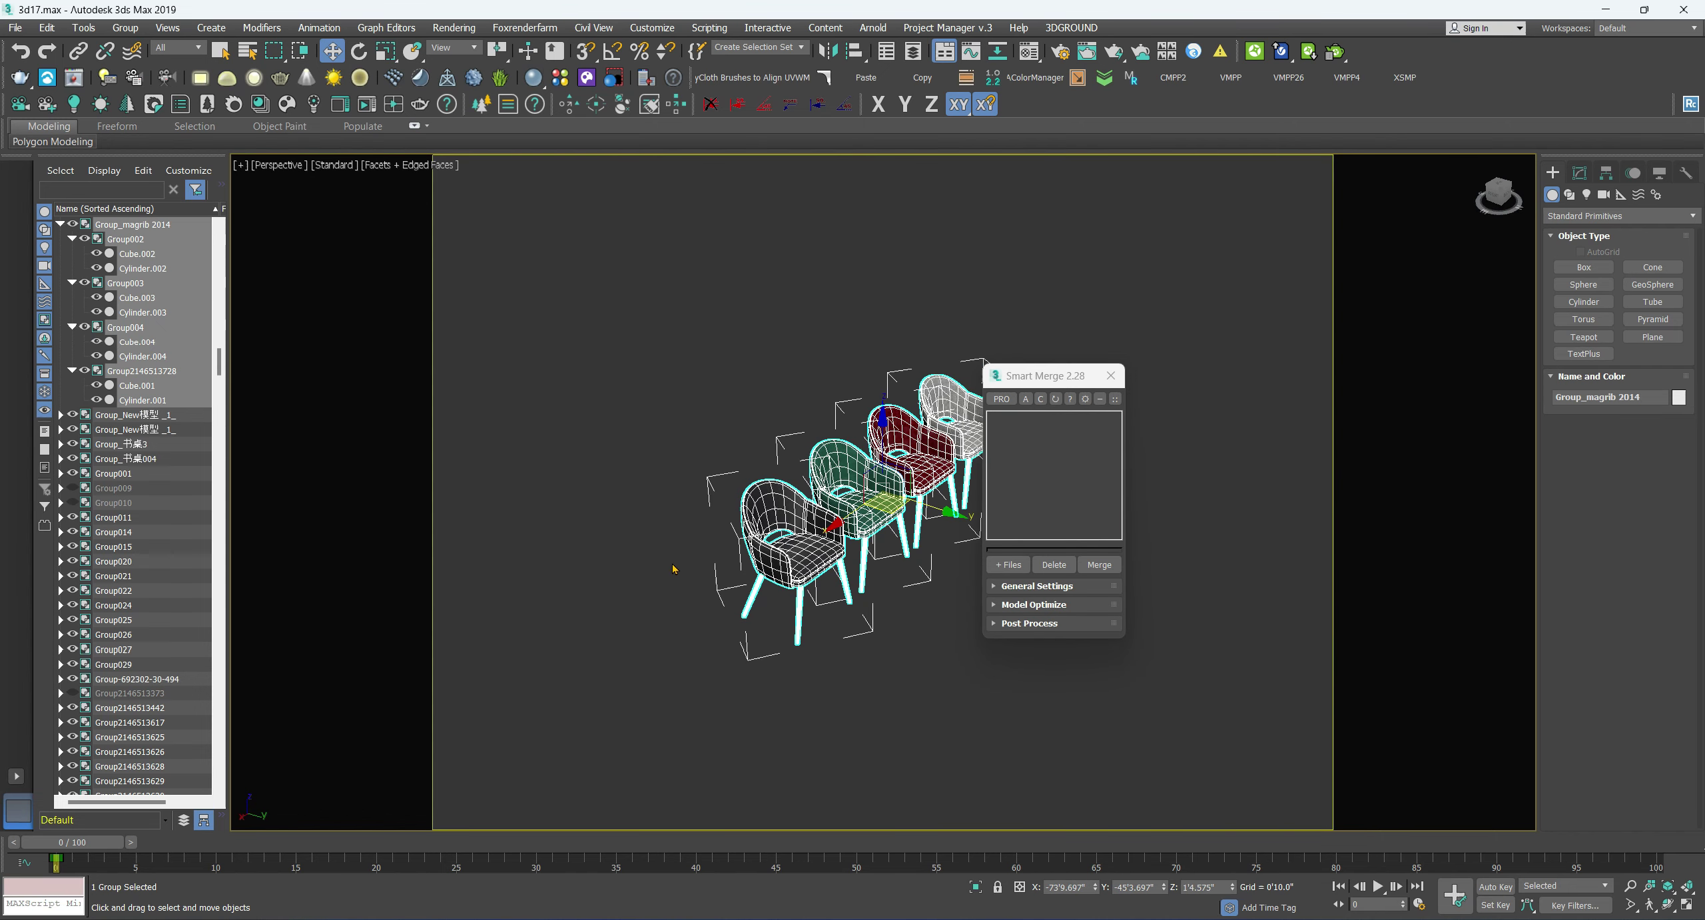
click(666, 598)
- Pan and zoom to centre the building, then reselect the four-chair set
scroll(666, 597, up, 3)
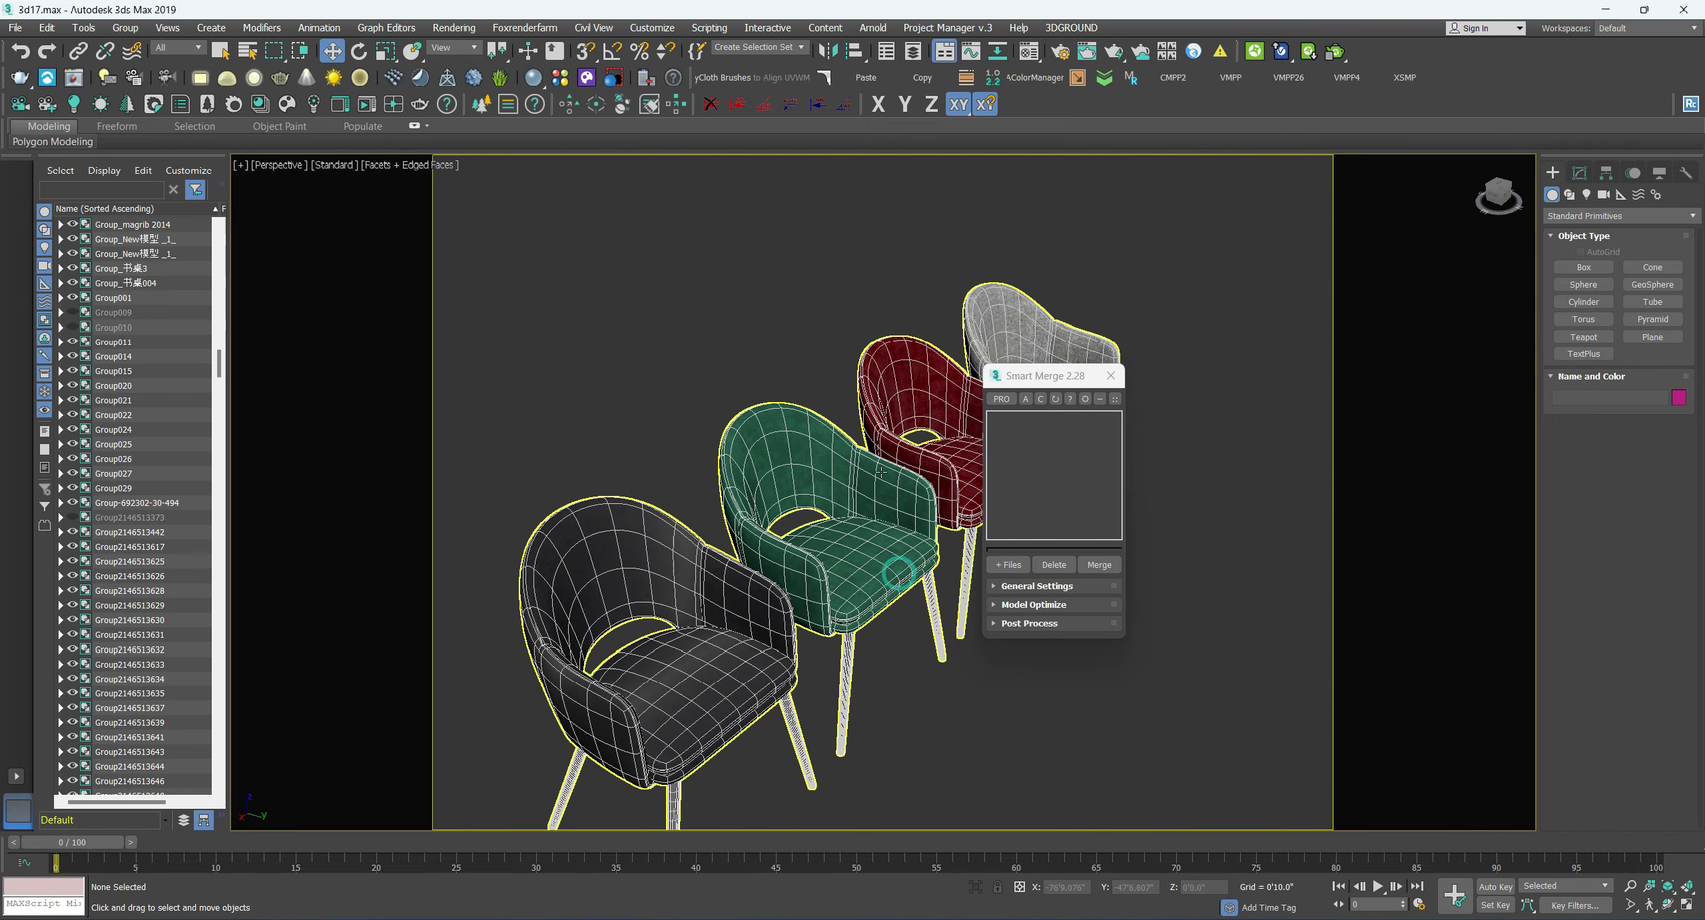
middle_drag(632, 666, 725, 526)
scroll(728, 534, down, 5)
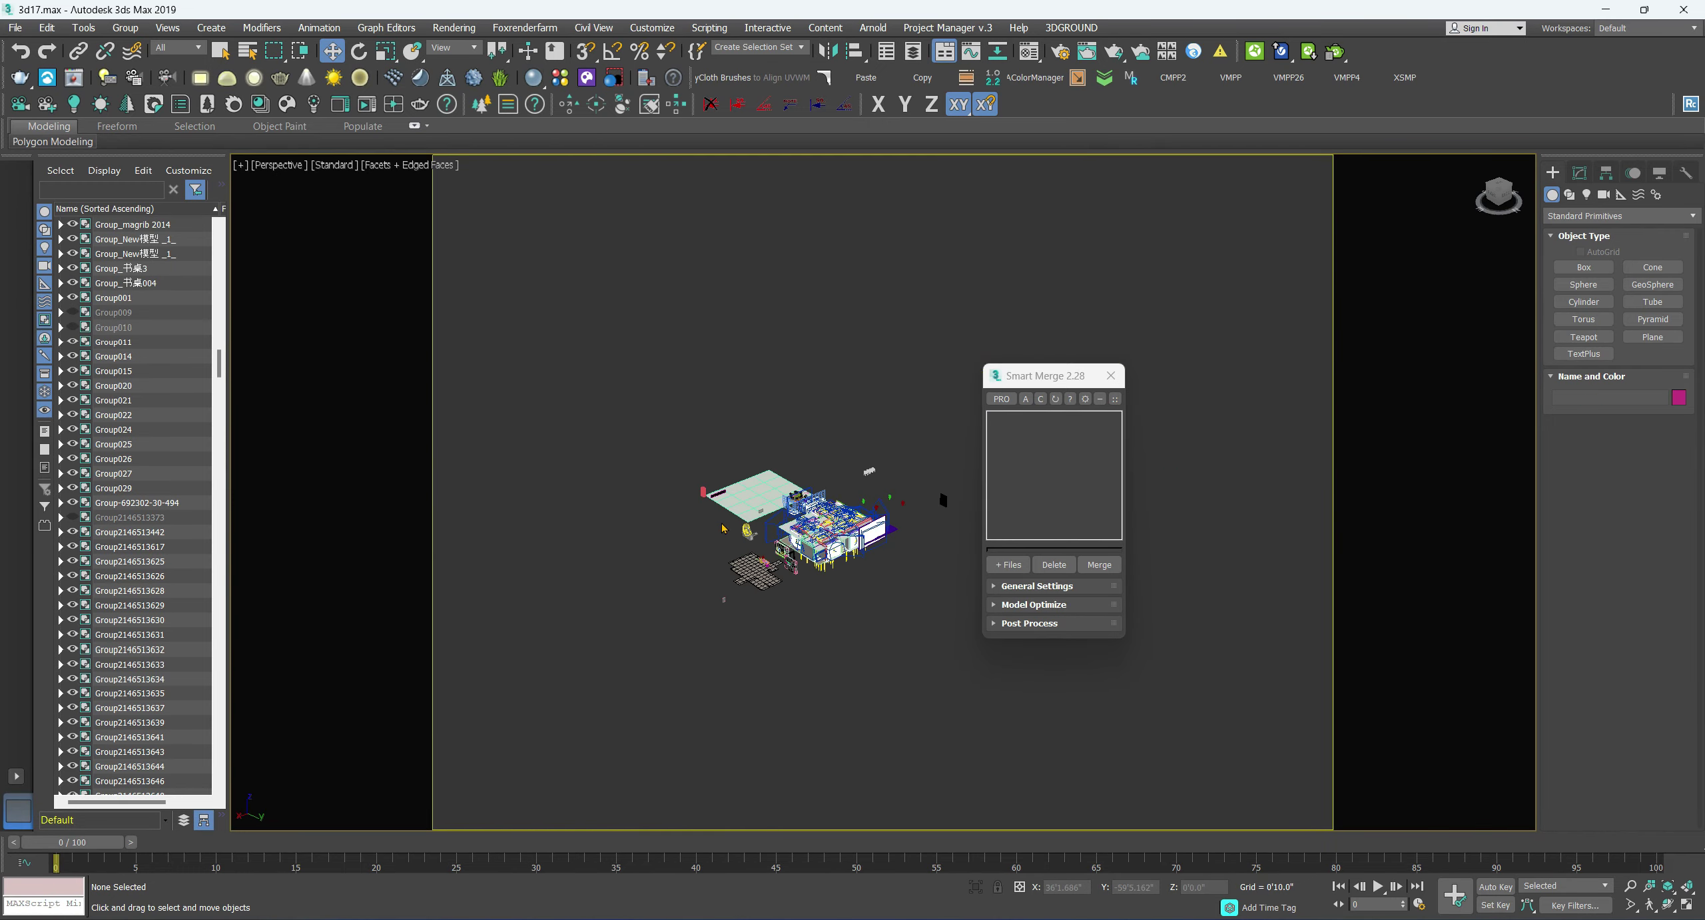
scroll(679, 482, up, 5)
middle_drag(840, 646, 571, 552)
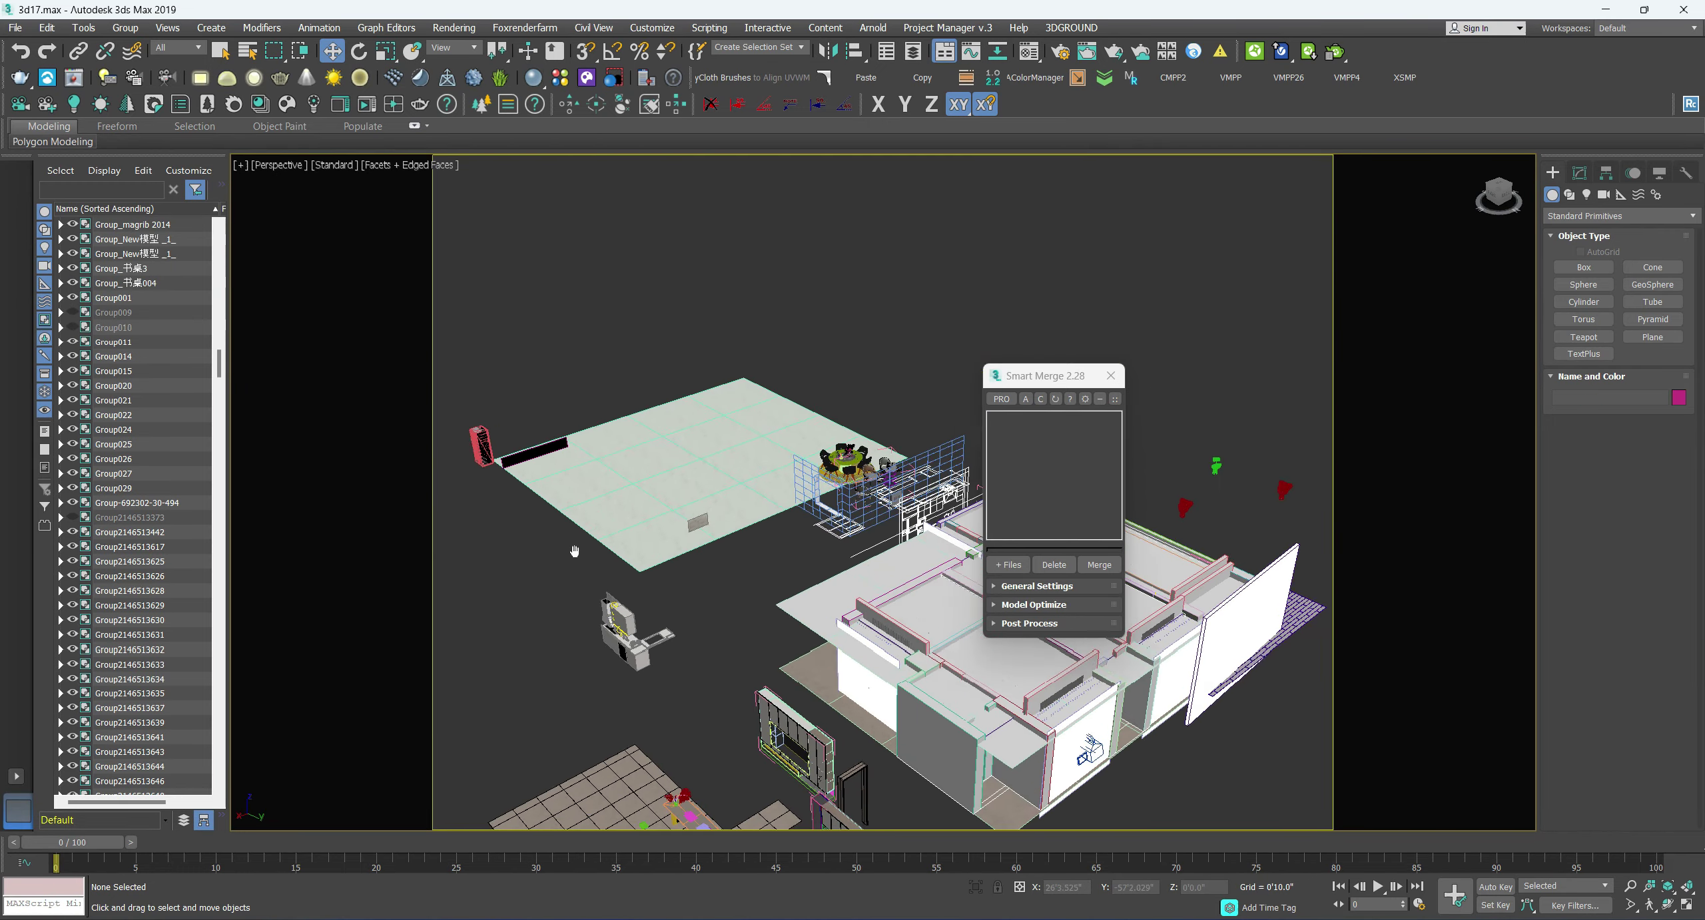
scroll(829, 475, up, 2)
click(936, 453)
- Select the green chair Group003, move it aside and detach it from the chair set
key(z)
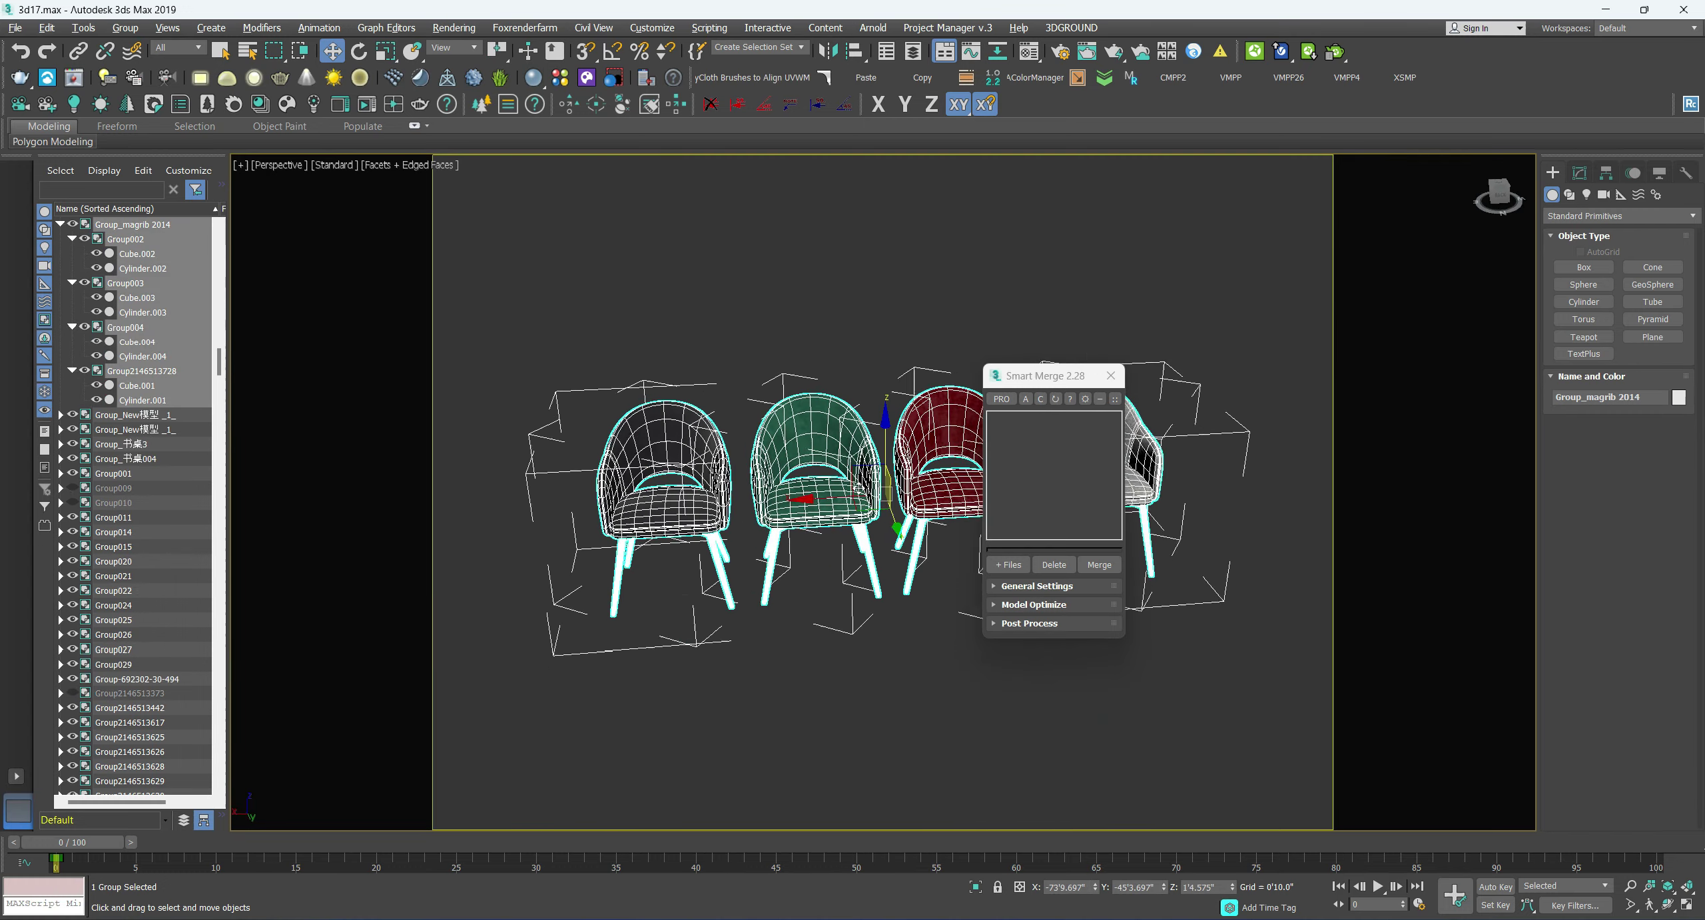
alt+middle_drag(935, 452, 903, 602)
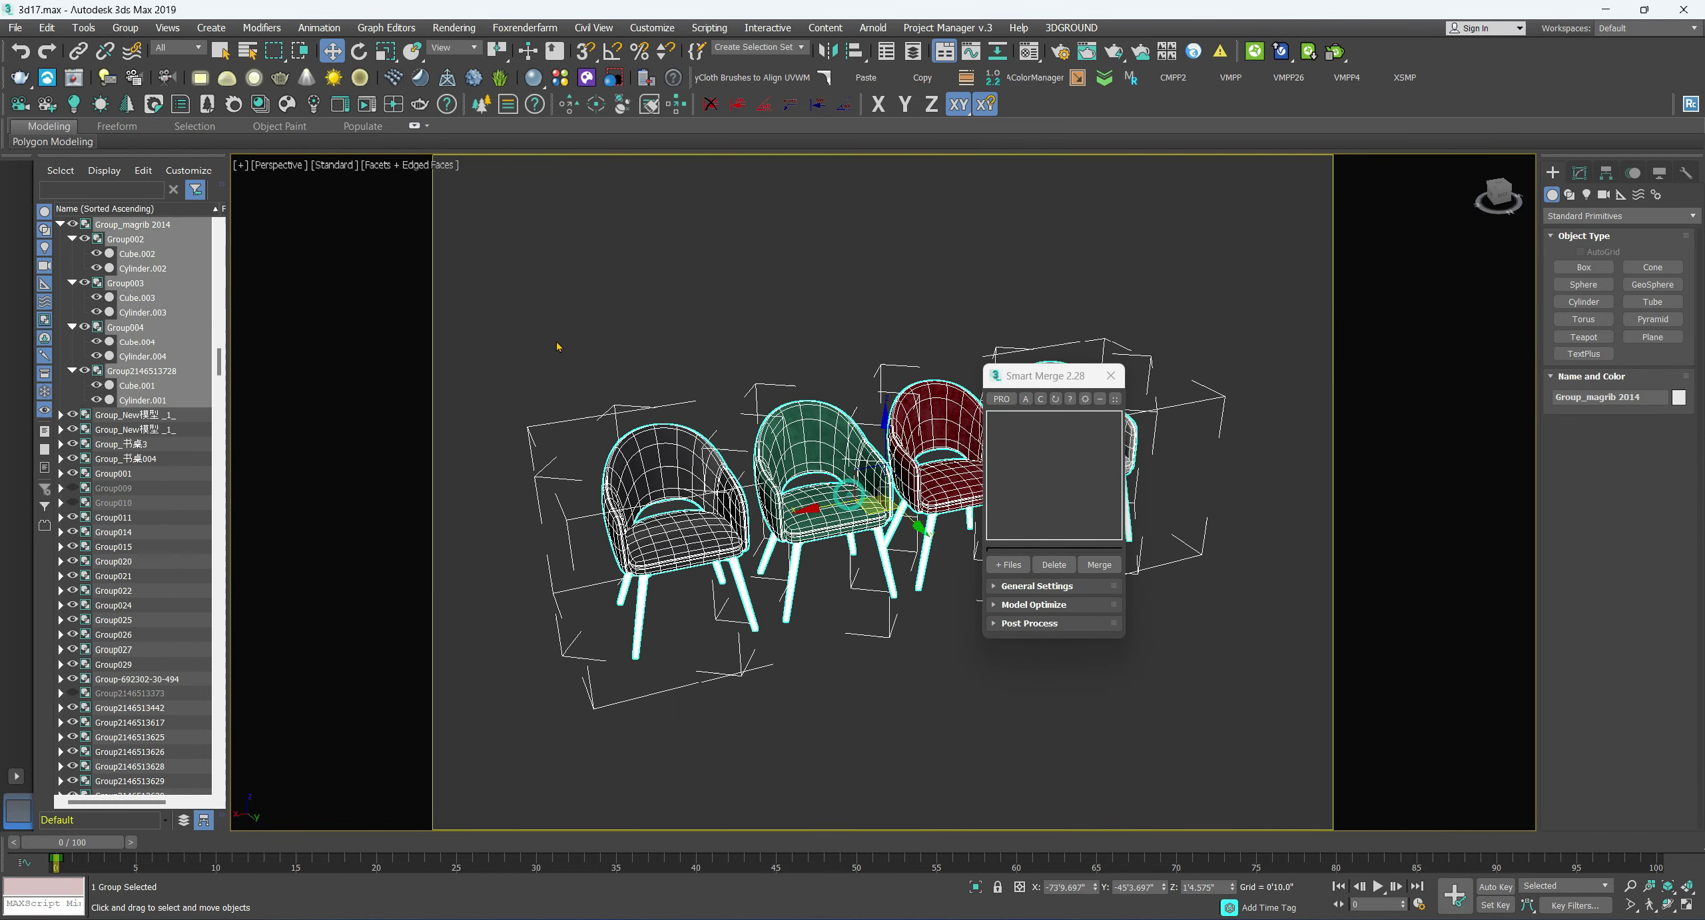
click(120, 28)
click(753, 626)
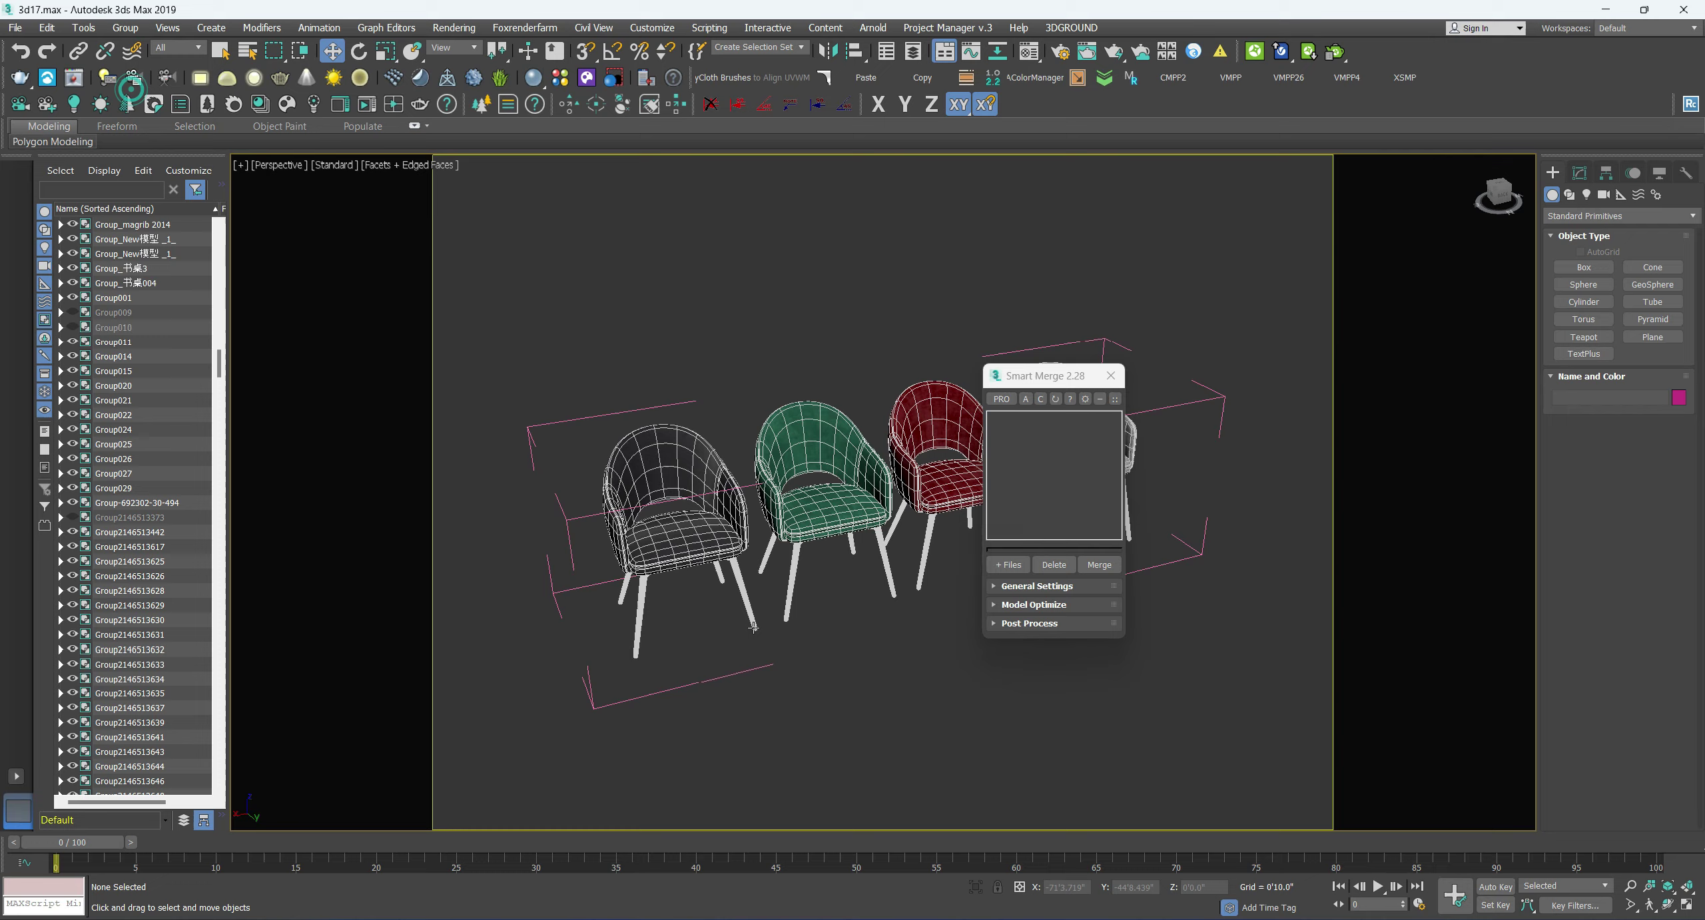
click(814, 519)
alt+middle_drag(813, 518, 841, 512)
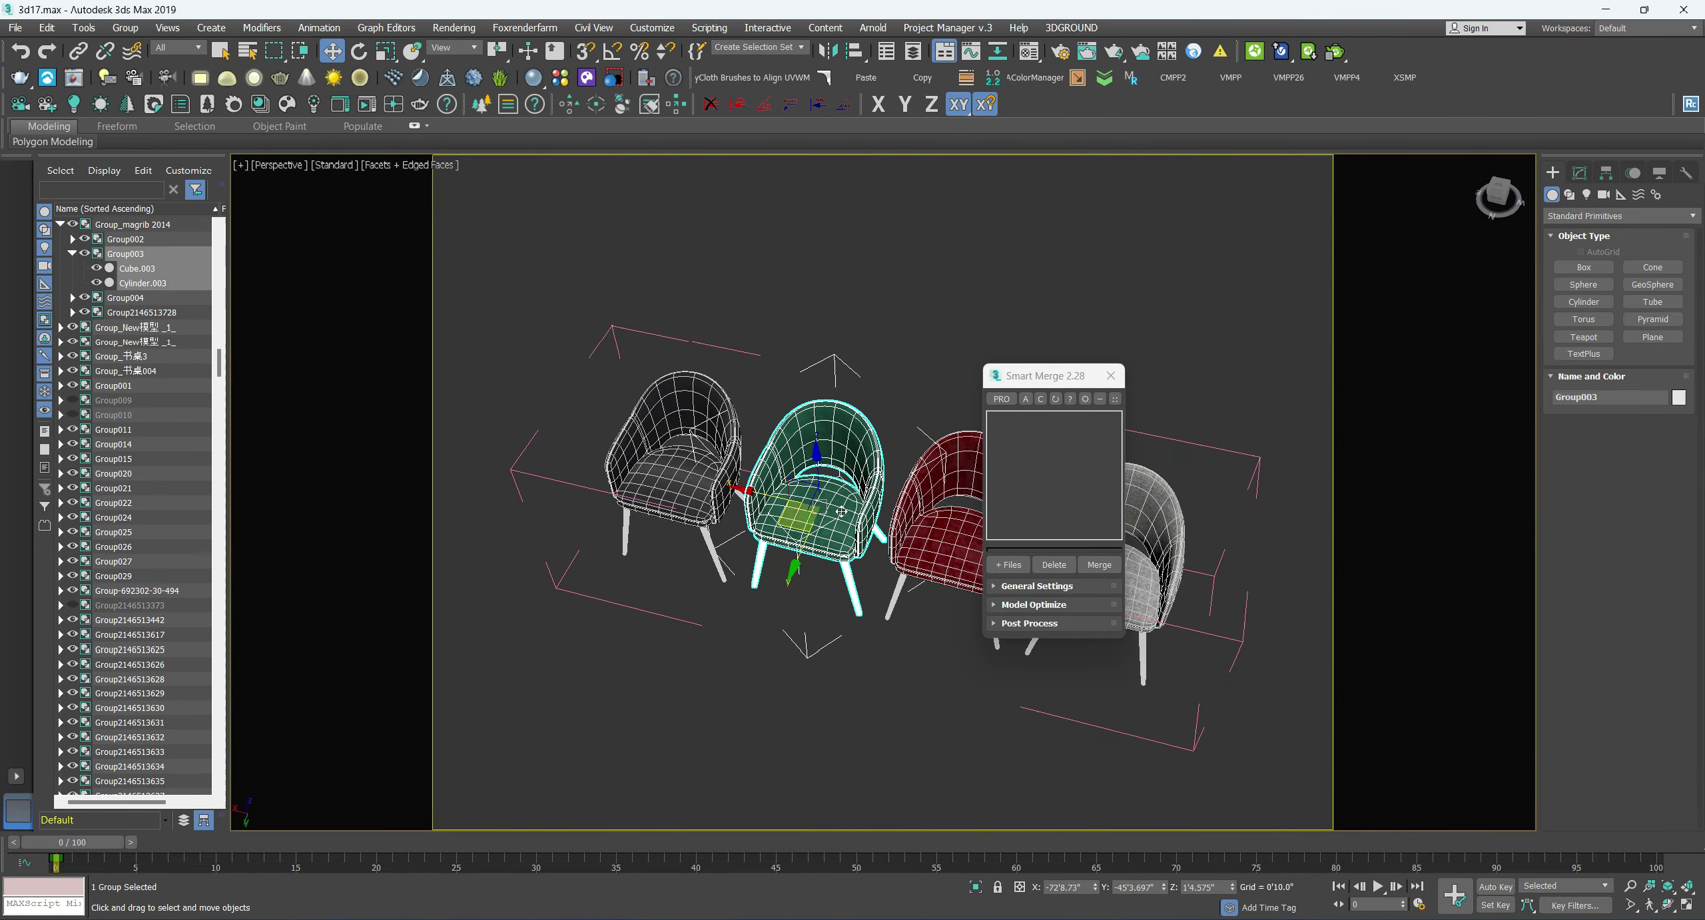
drag(788, 536, 557, 669)
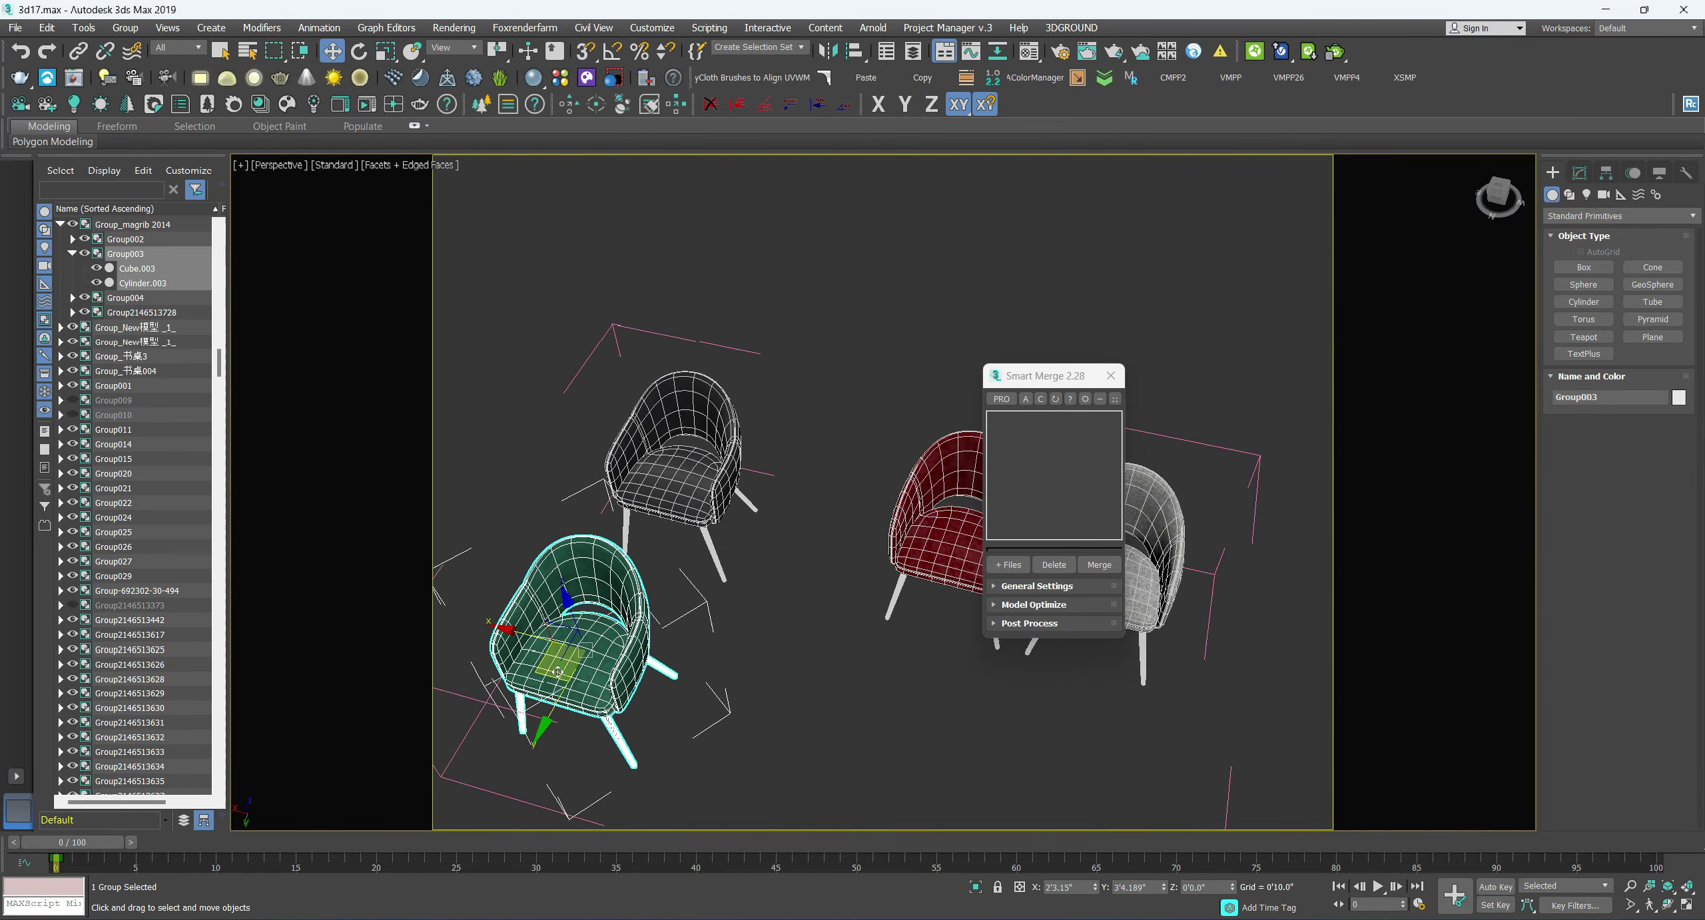
click(105, 52)
- Delete the other three chair groups, keeping only the green chair
scroll(703, 536, down, 5)
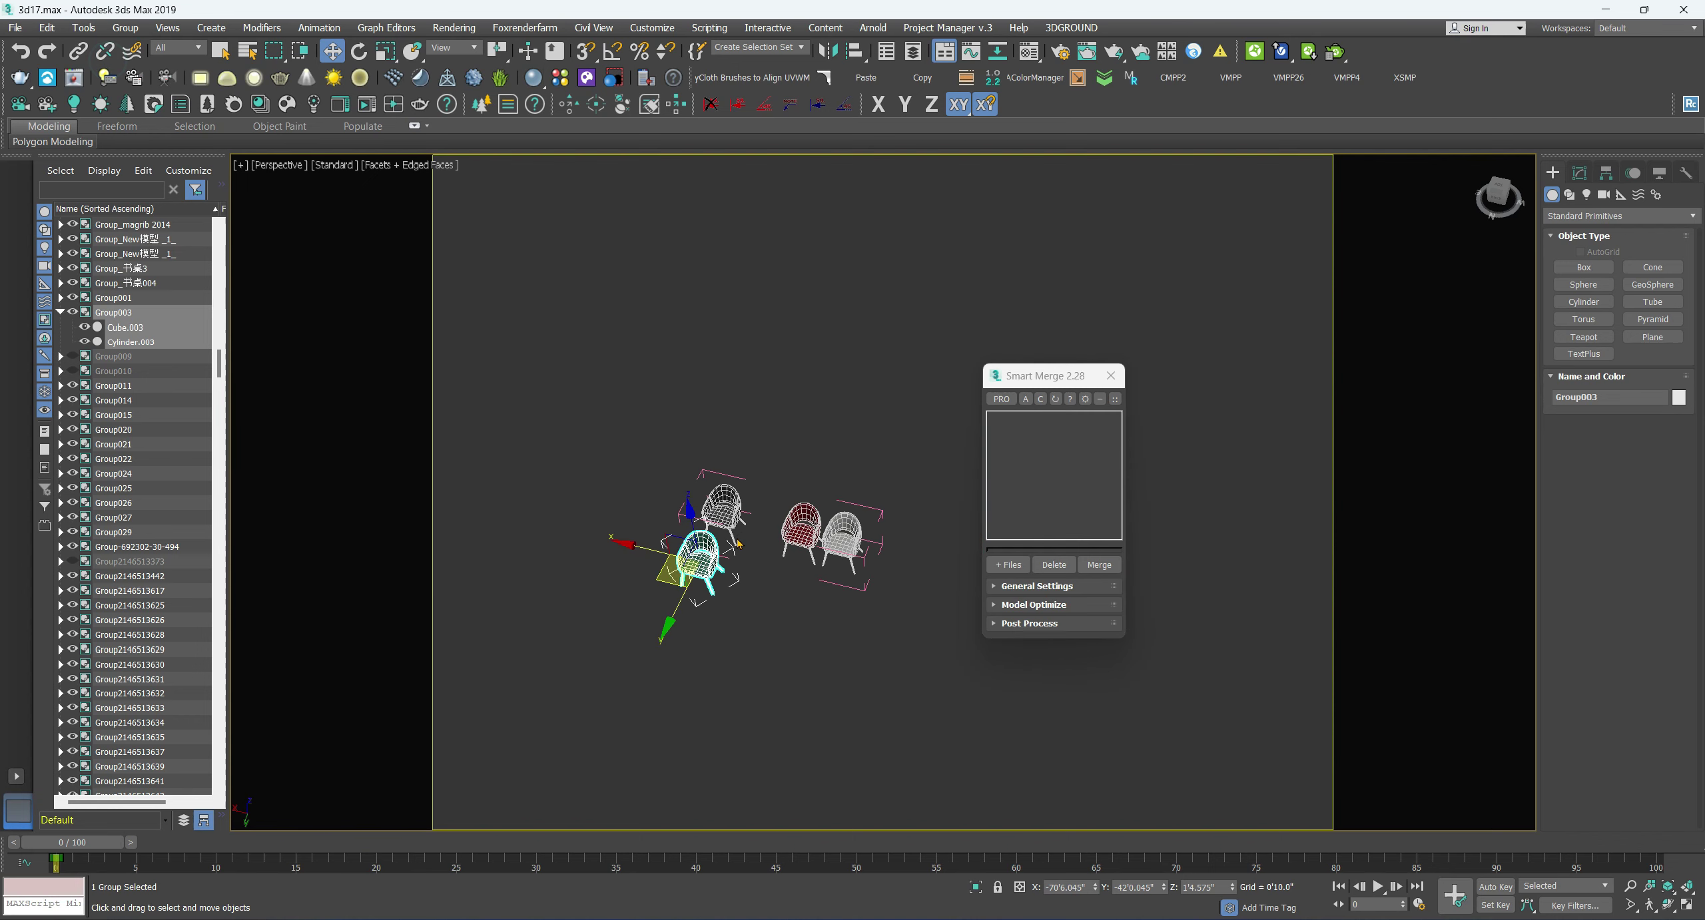
click(766, 533)
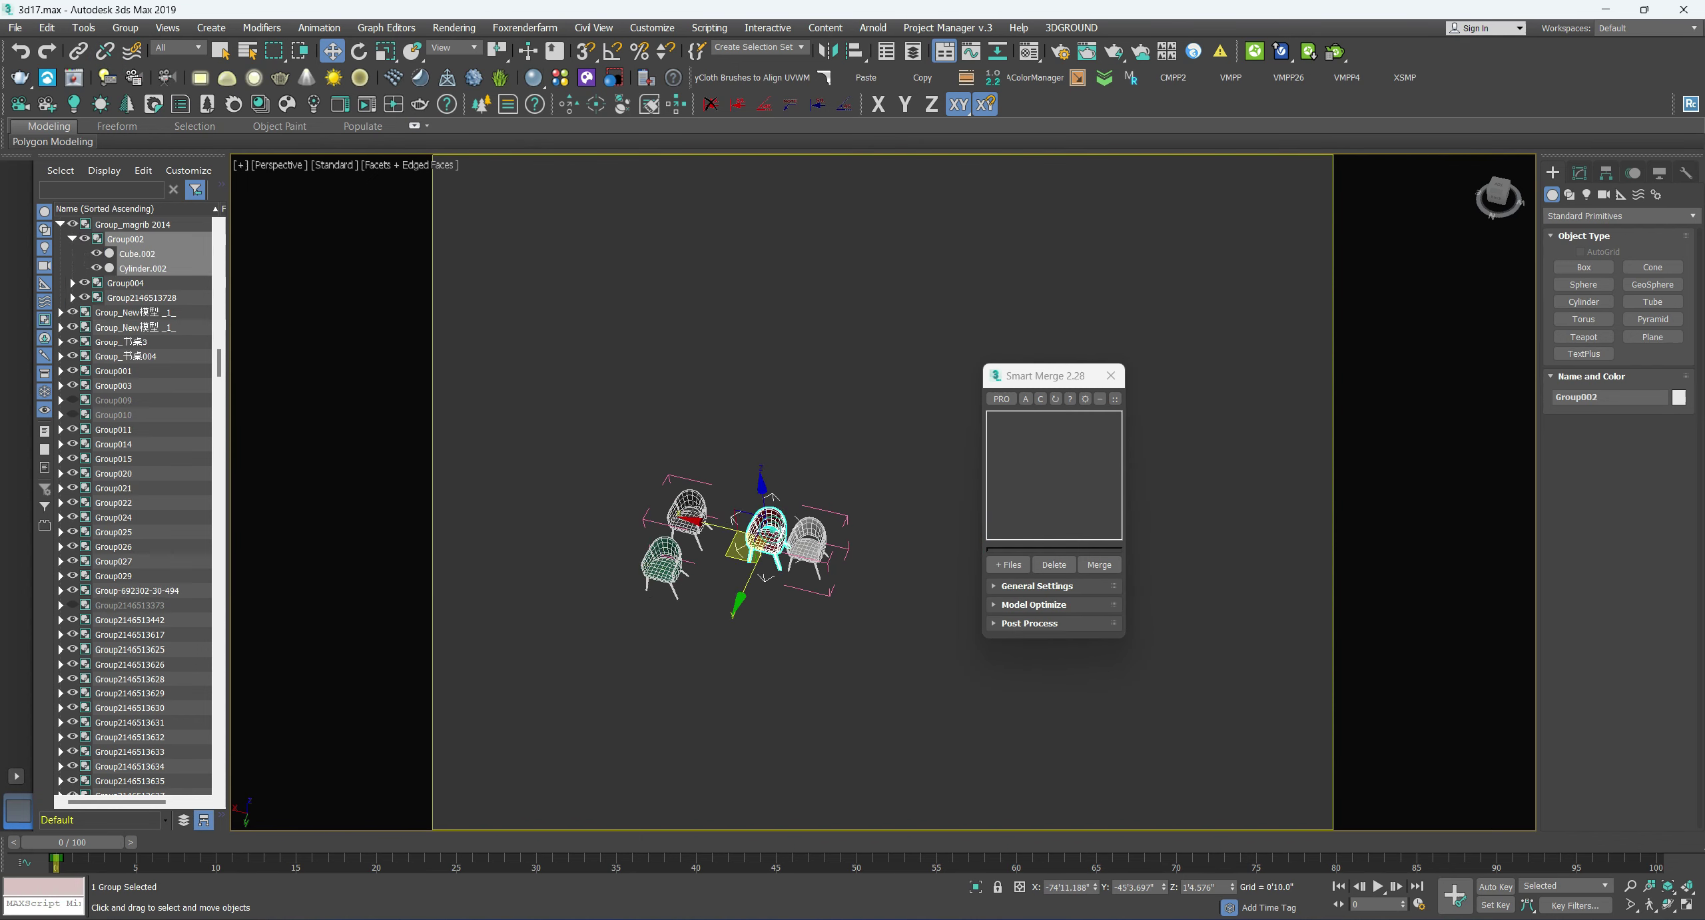
ctrl+click(689, 509)
key(Delete)
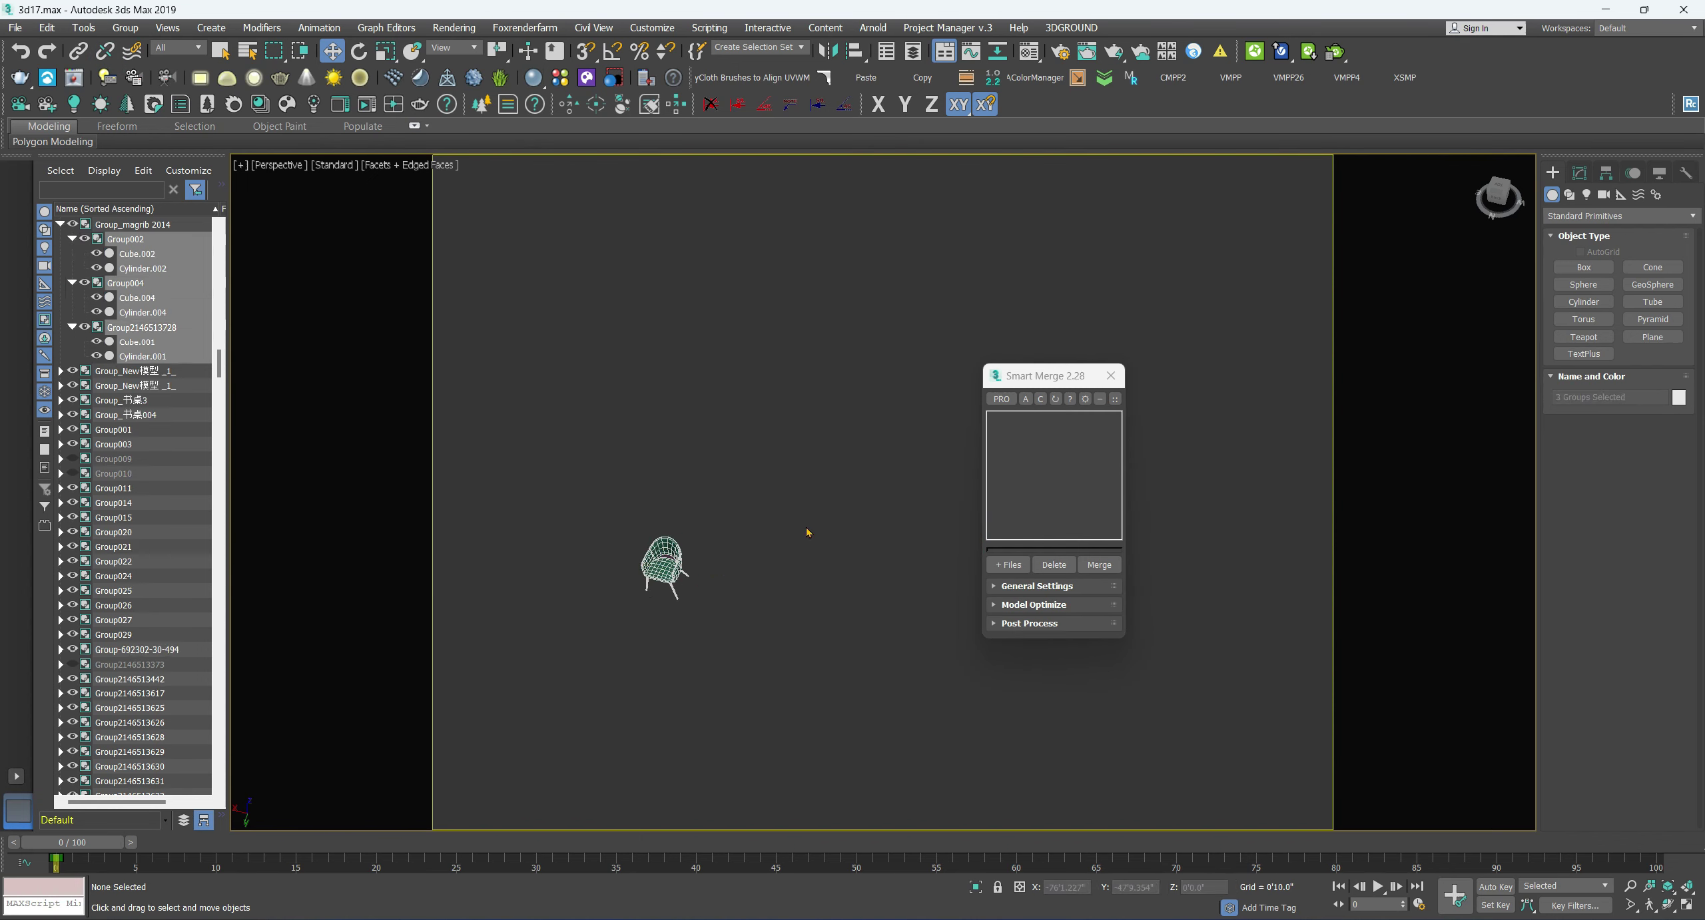
click(663, 566)
- In Top view, move the green chair onto the floor plan inside the bedroom
key(t)
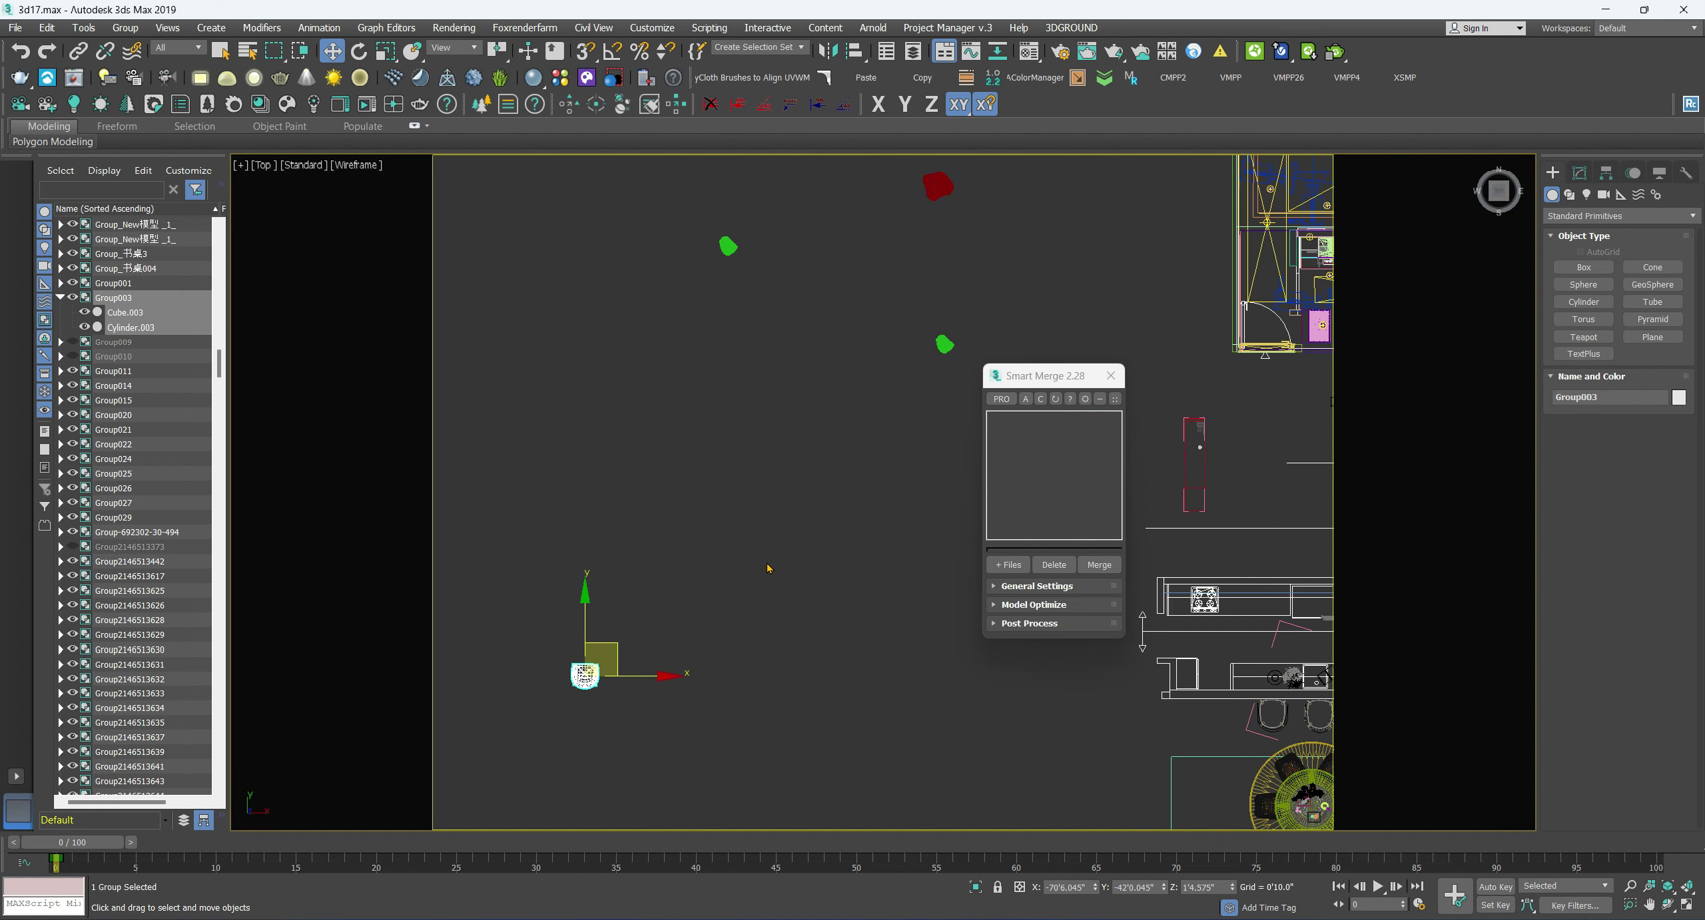
scroll(829, 522, down, 5)
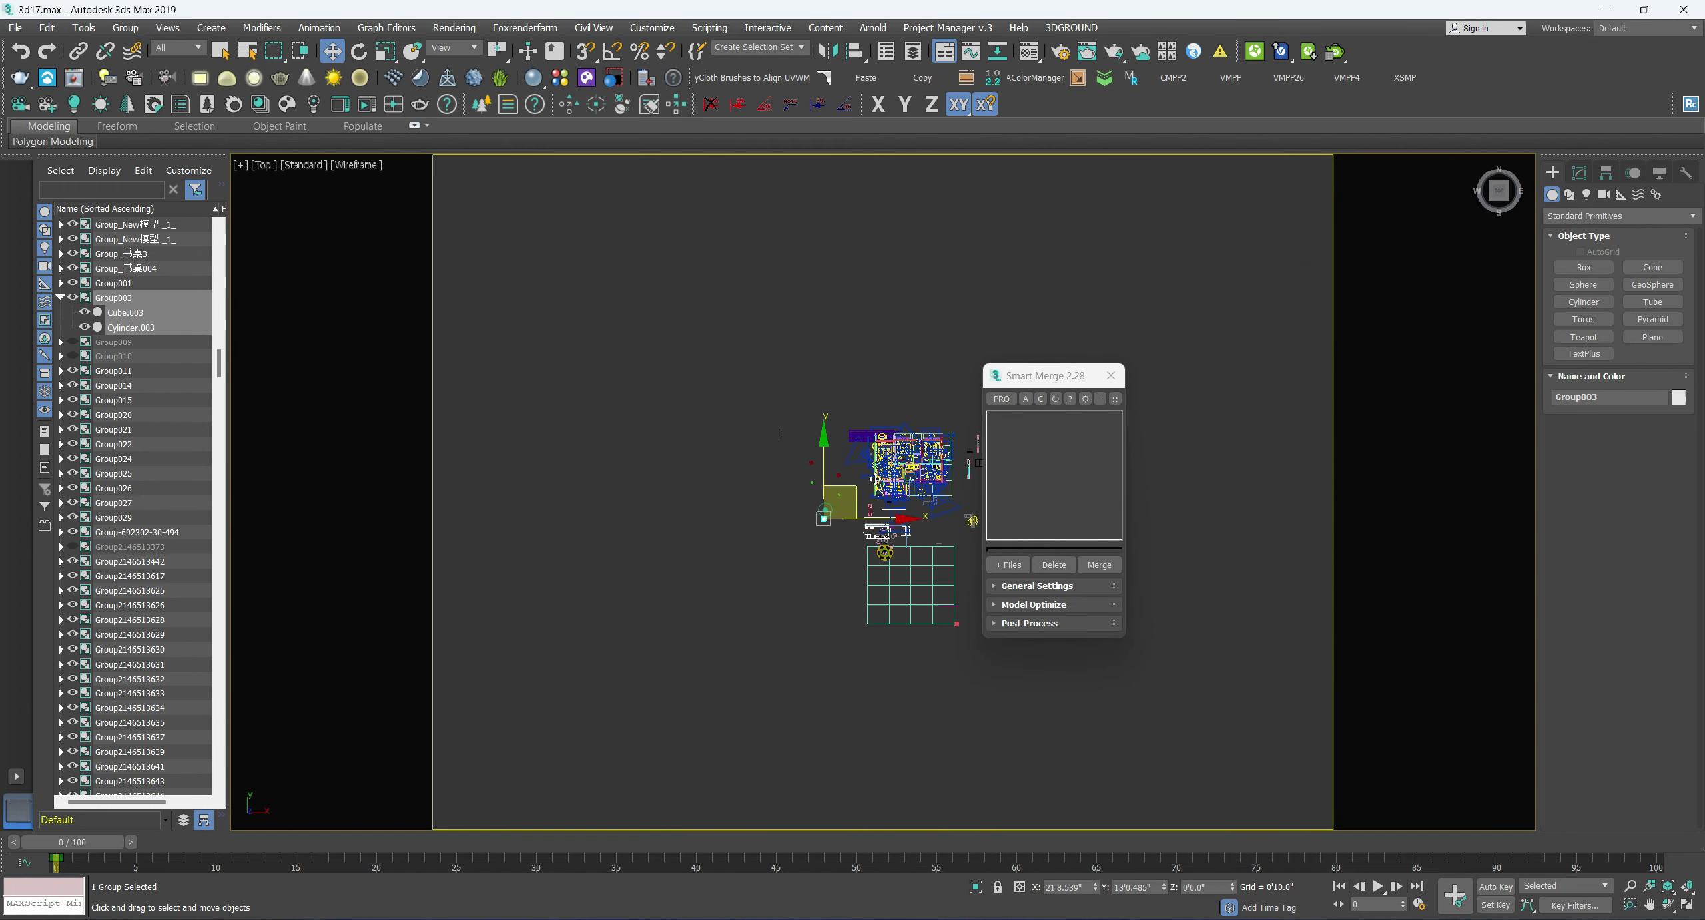
drag(825, 510, 896, 476)
scroll(895, 476, up, 1)
scroll(895, 476, up, 3)
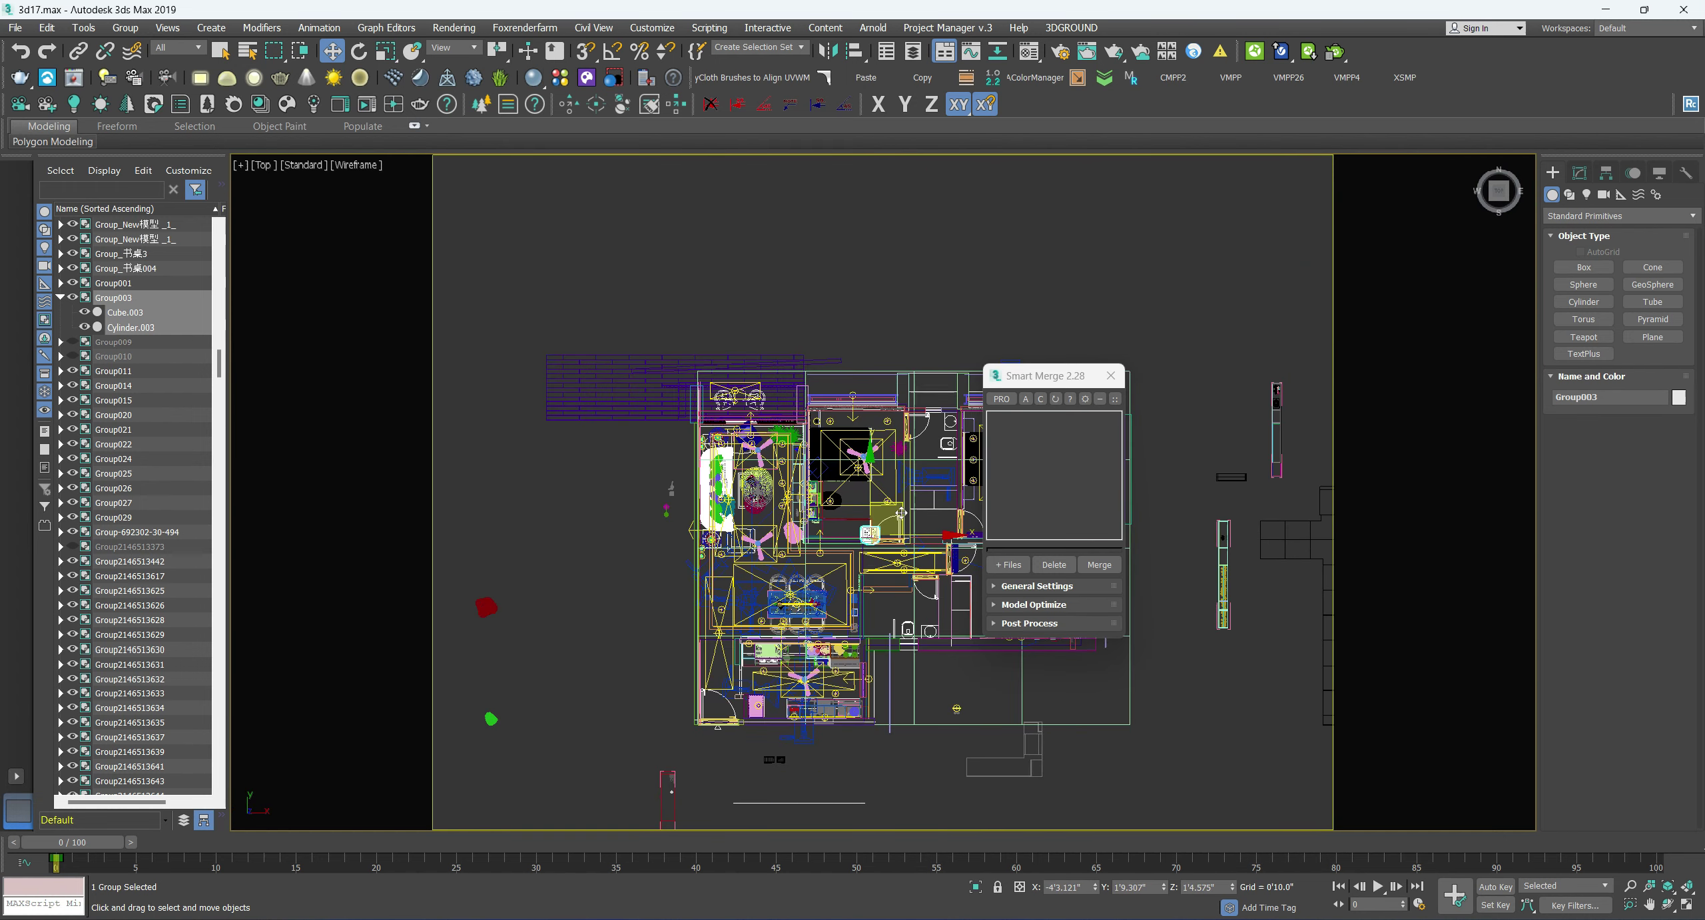
scroll(899, 467, up, 2)
scroll(776, 459, up, 2)
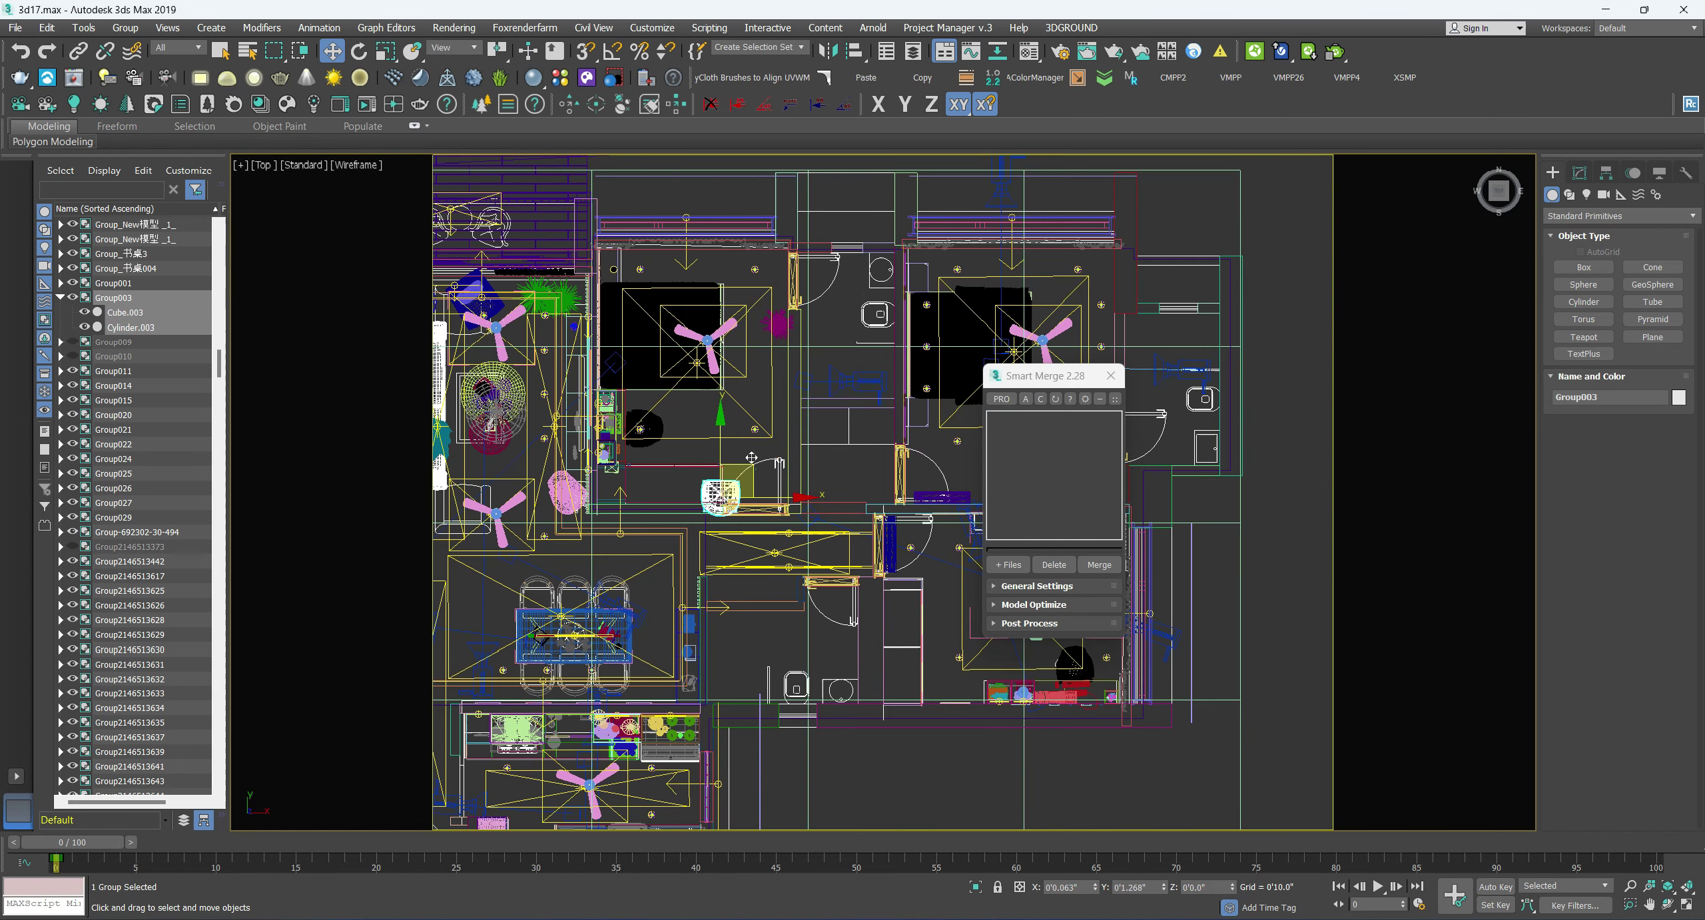
drag(751, 457, 672, 410)
middle_drag(672, 410, 729, 358)
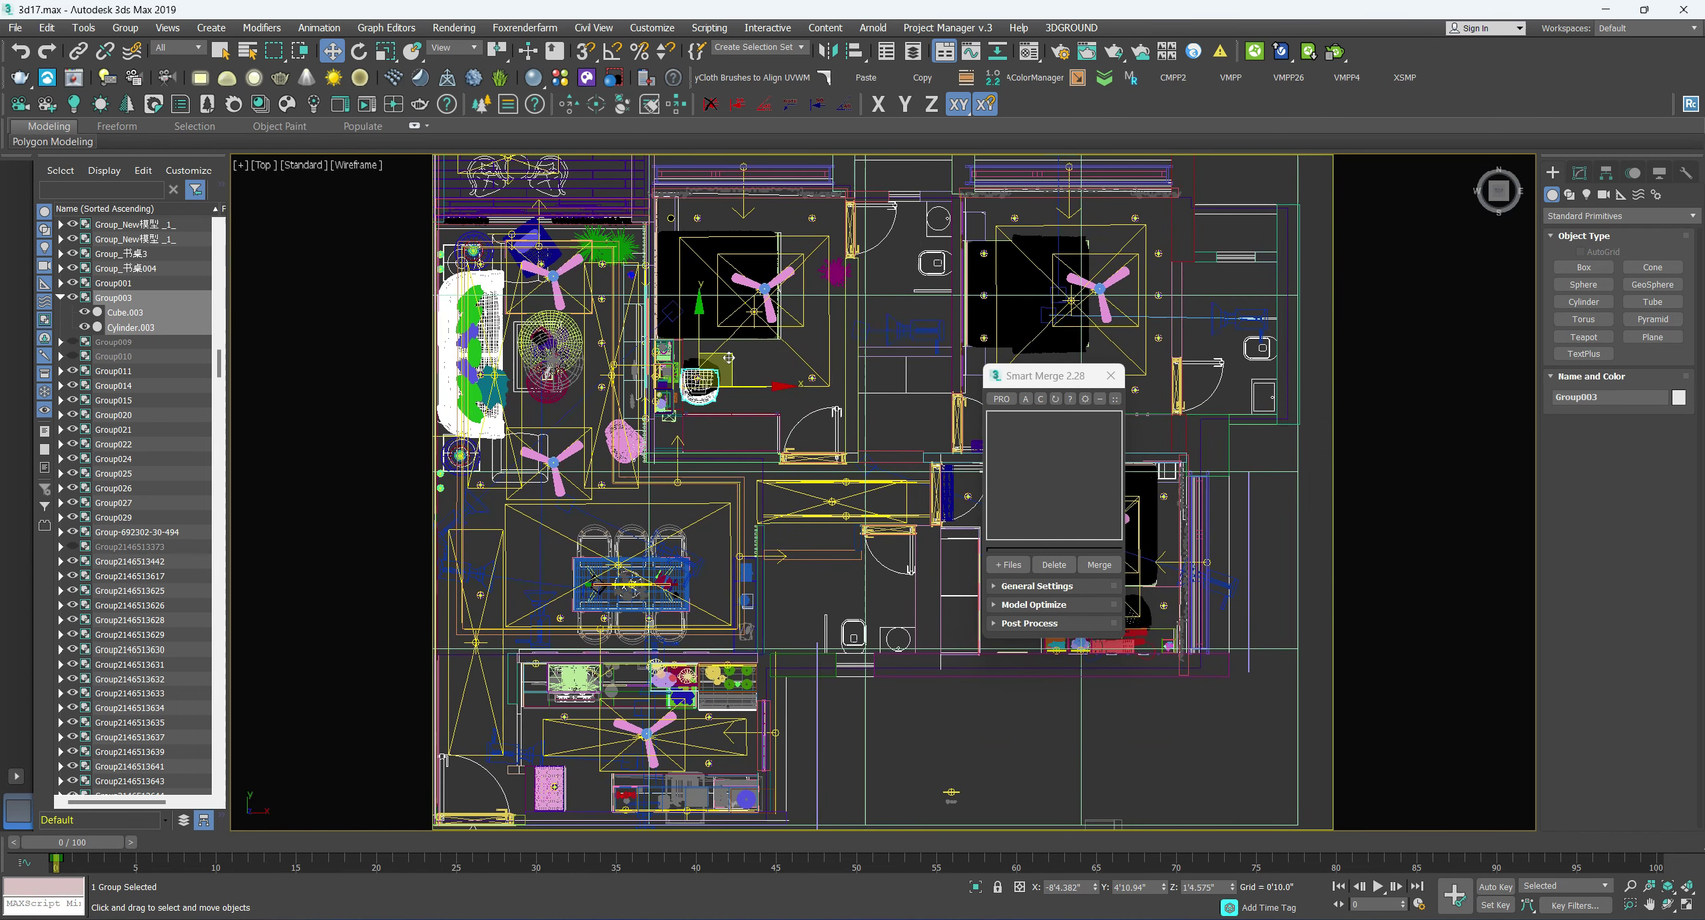
drag(728, 357, 935, 381)
middle_drag(934, 381, 557, 385)
drag(603, 386, 757, 371)
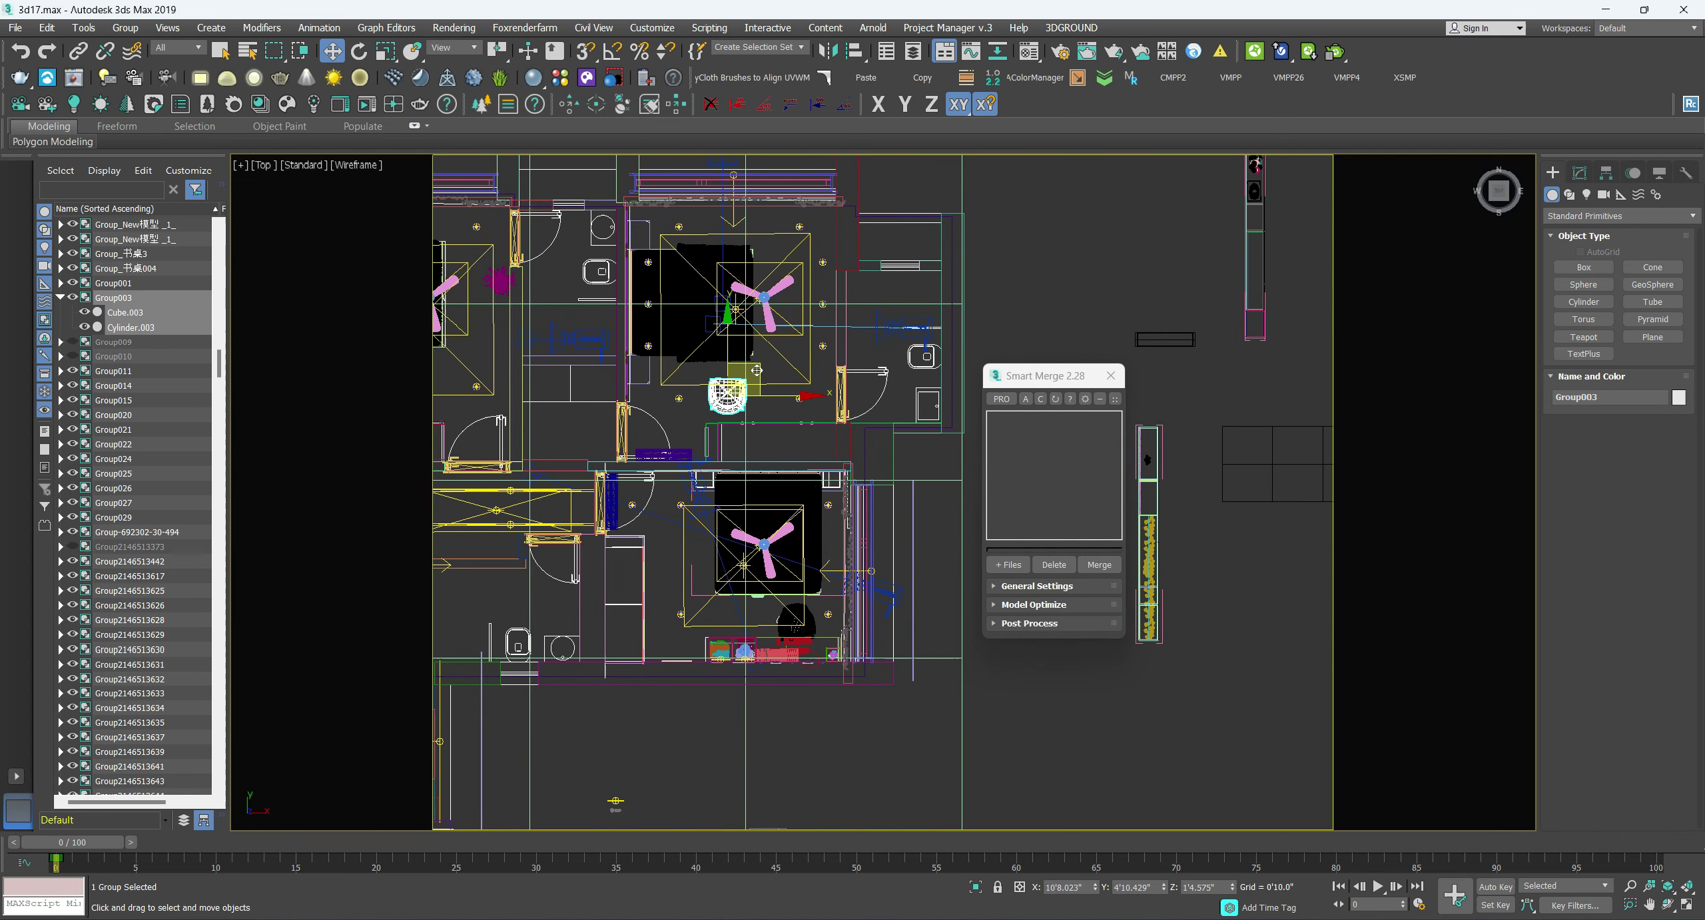
- View the green chair in Perspective with Facets viewport shading
key(p)
key(z)
alt+middle_drag(756, 370, 656, 346)
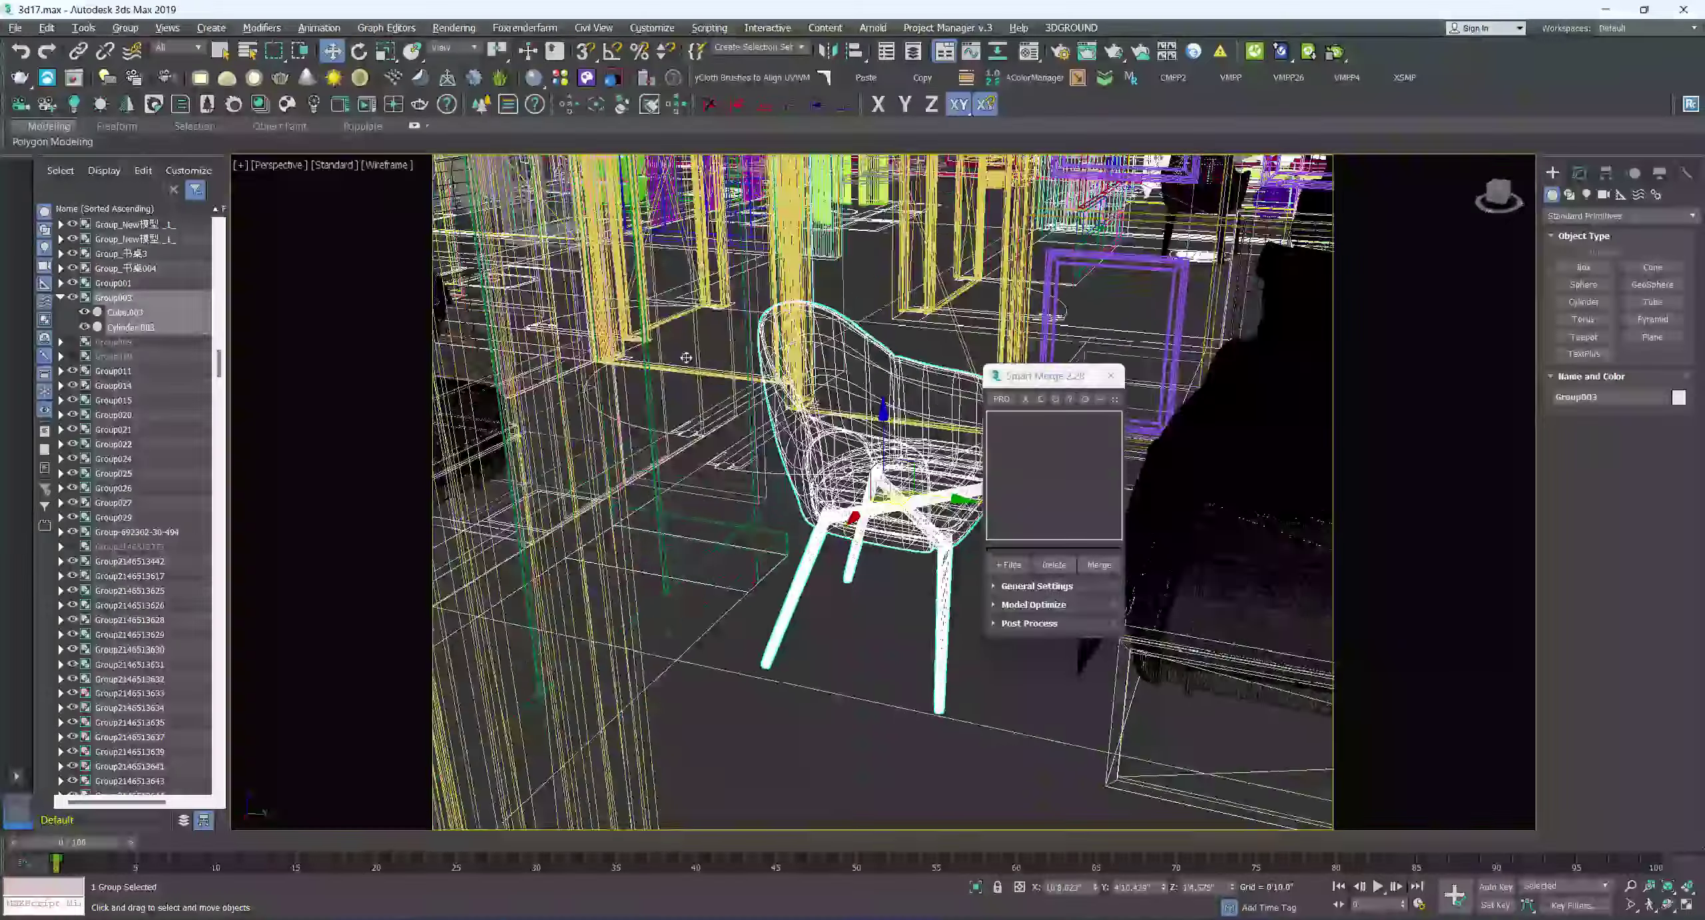
alt+middle_drag(846, 408, 821, 428)
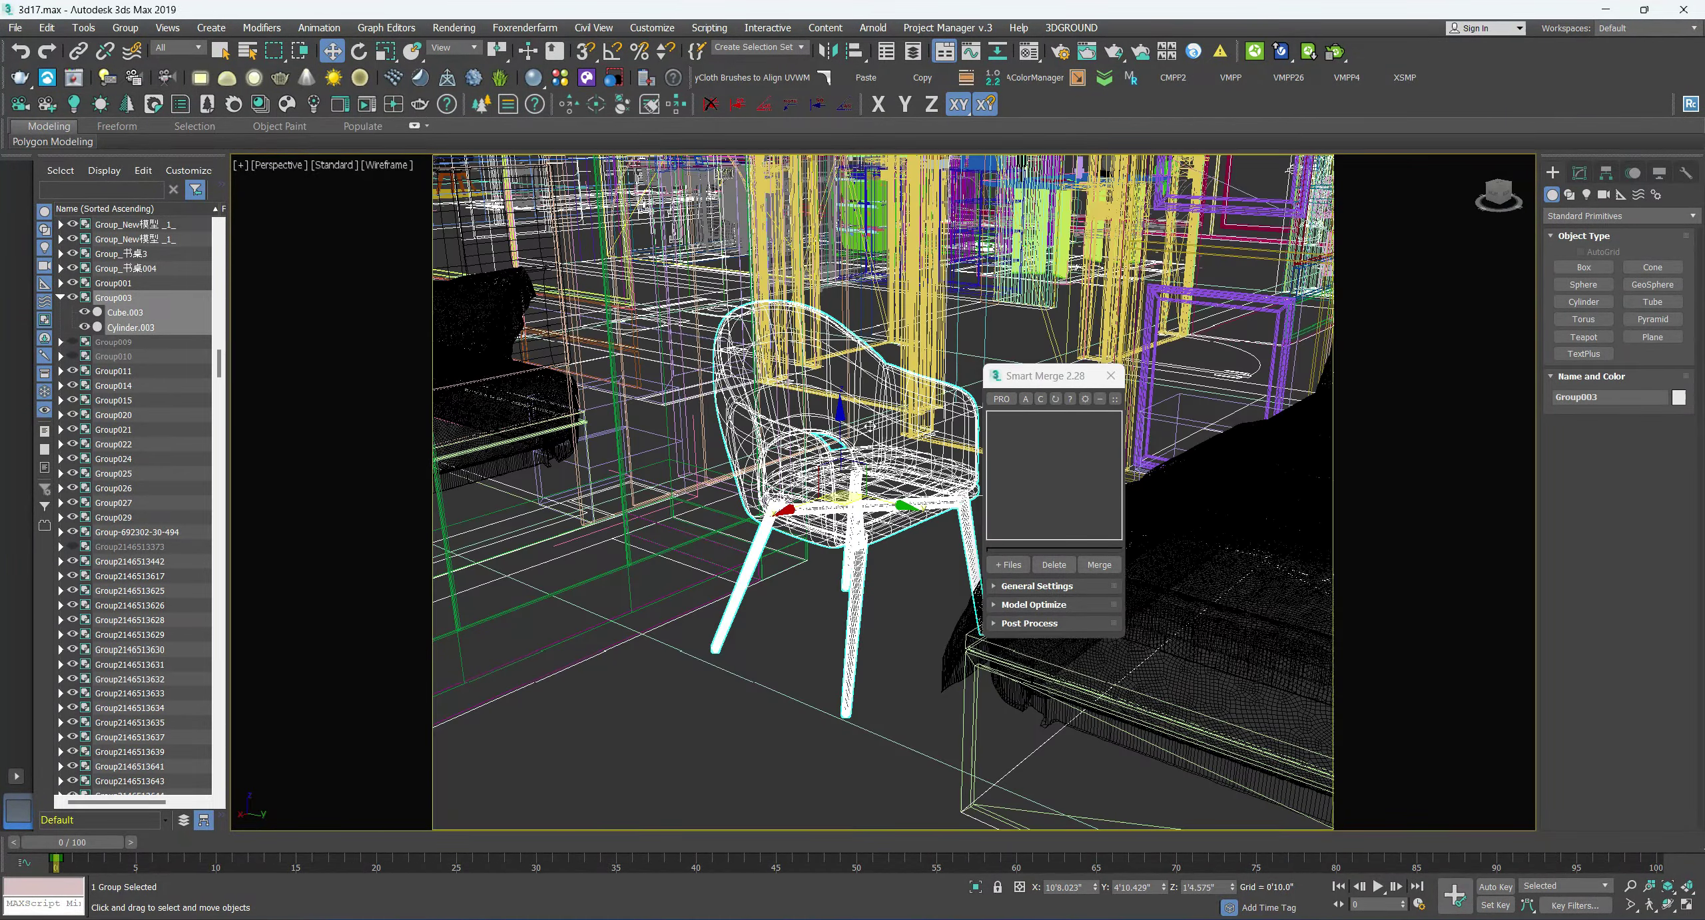
alt+middle_drag(821, 427, 818, 437)
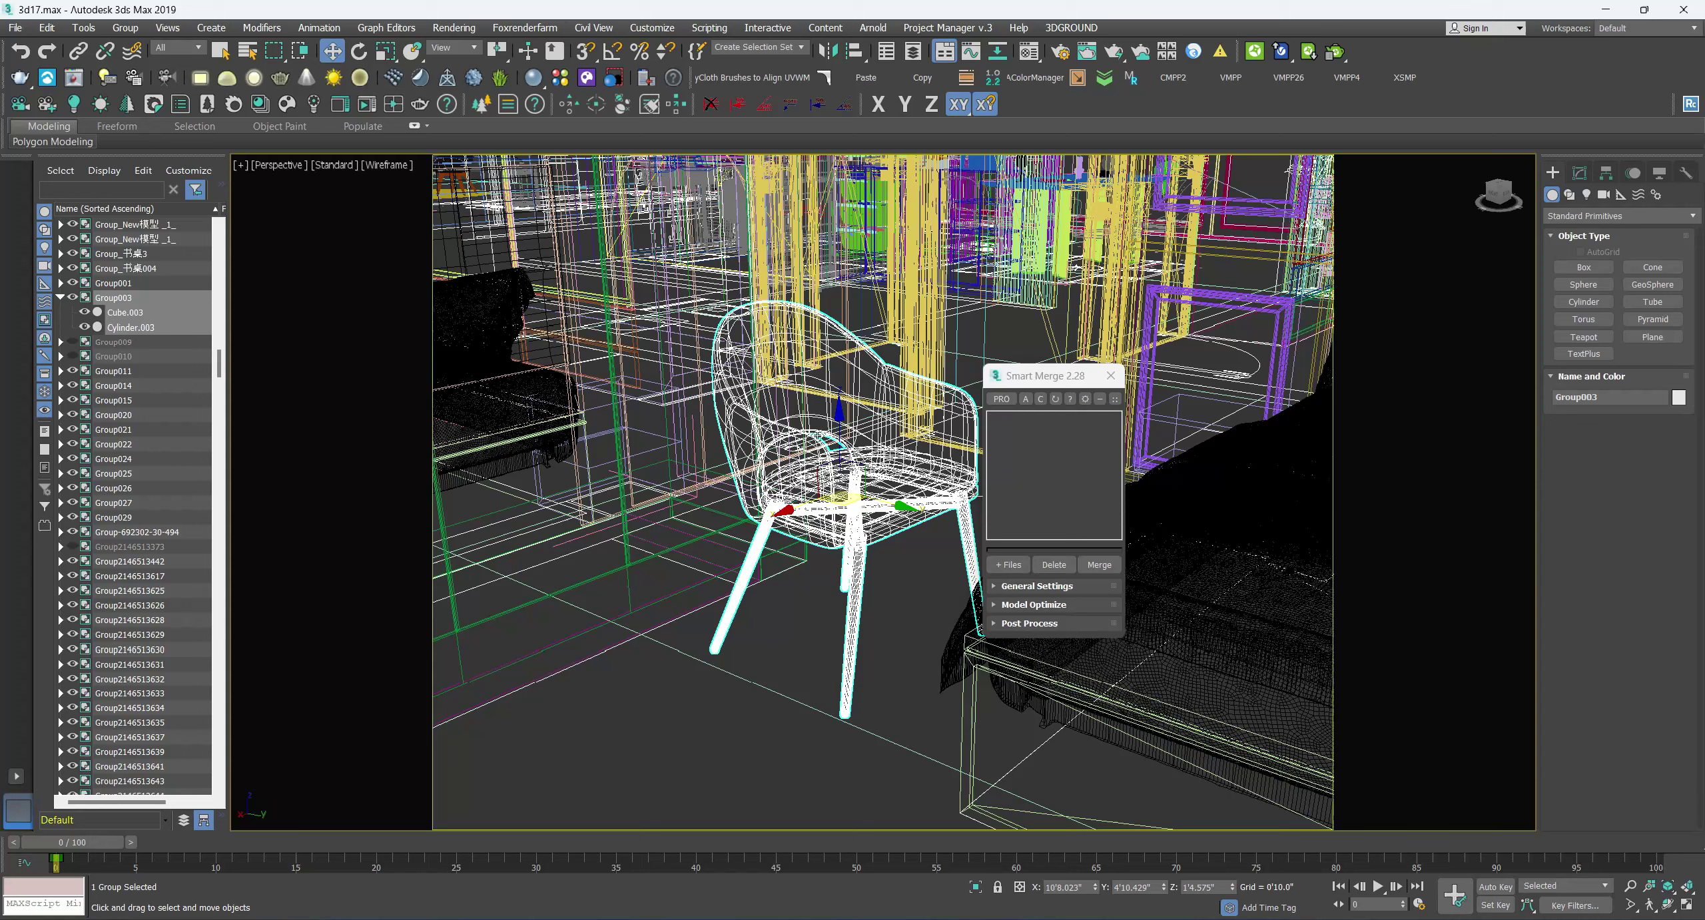
click(387, 165)
click(424, 197)
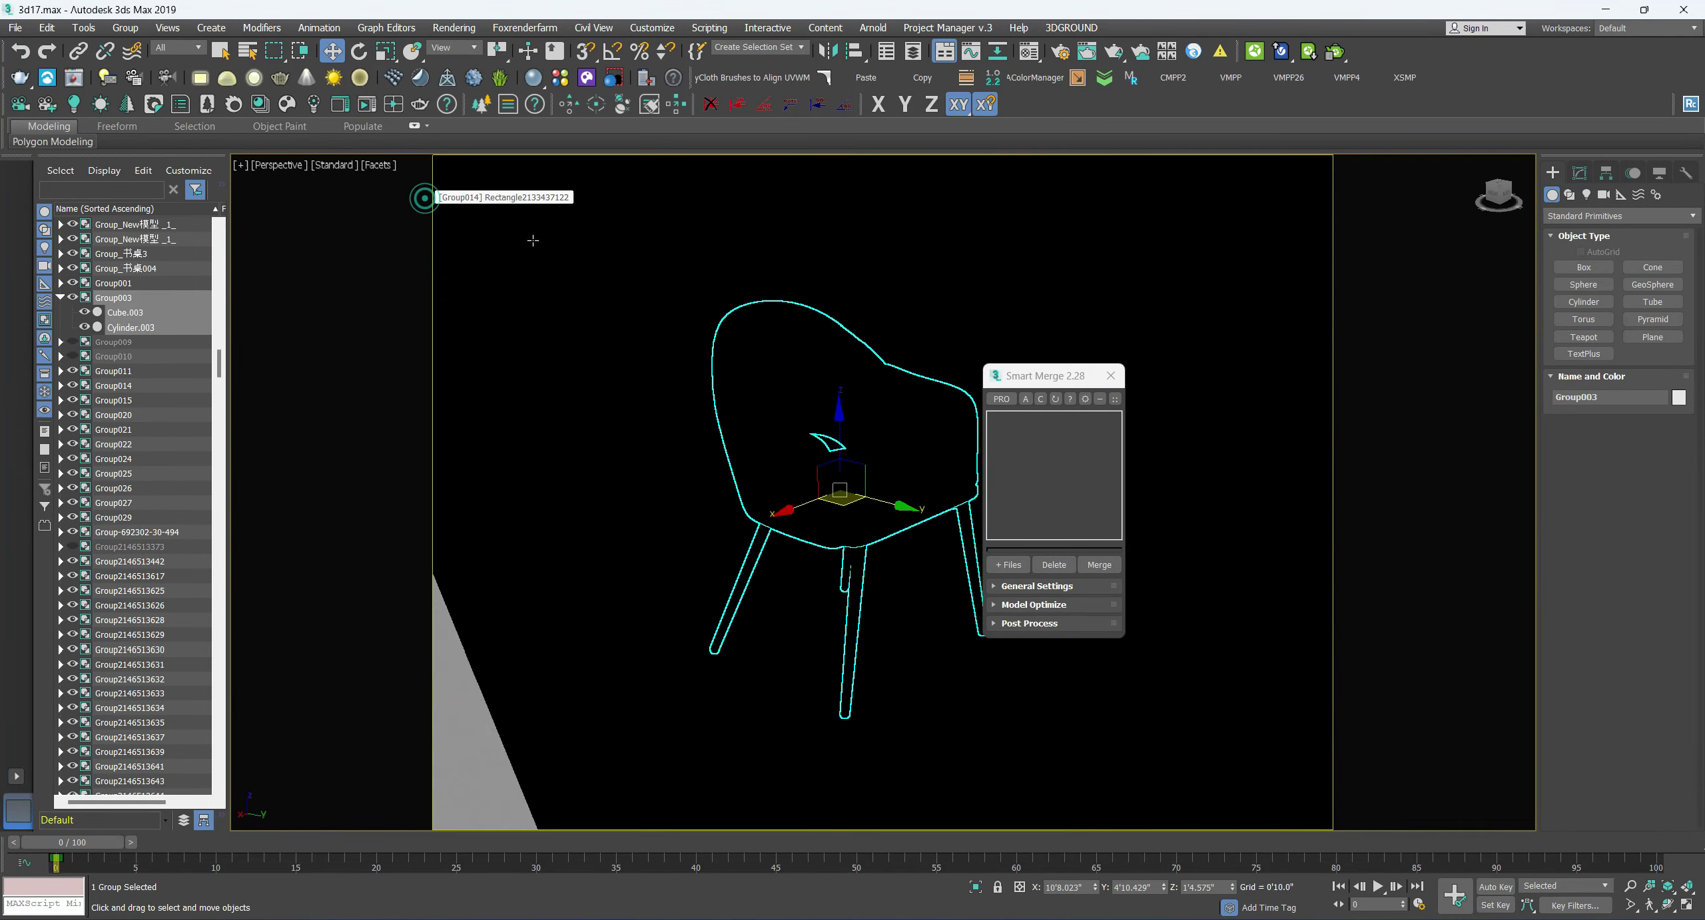
- Orbit to see the chair beside the bed and drag the Smart Merge dialog aside
scroll(805, 482, up, 3)
scroll(805, 482, down, 2)
scroll(805, 482, up, 2)
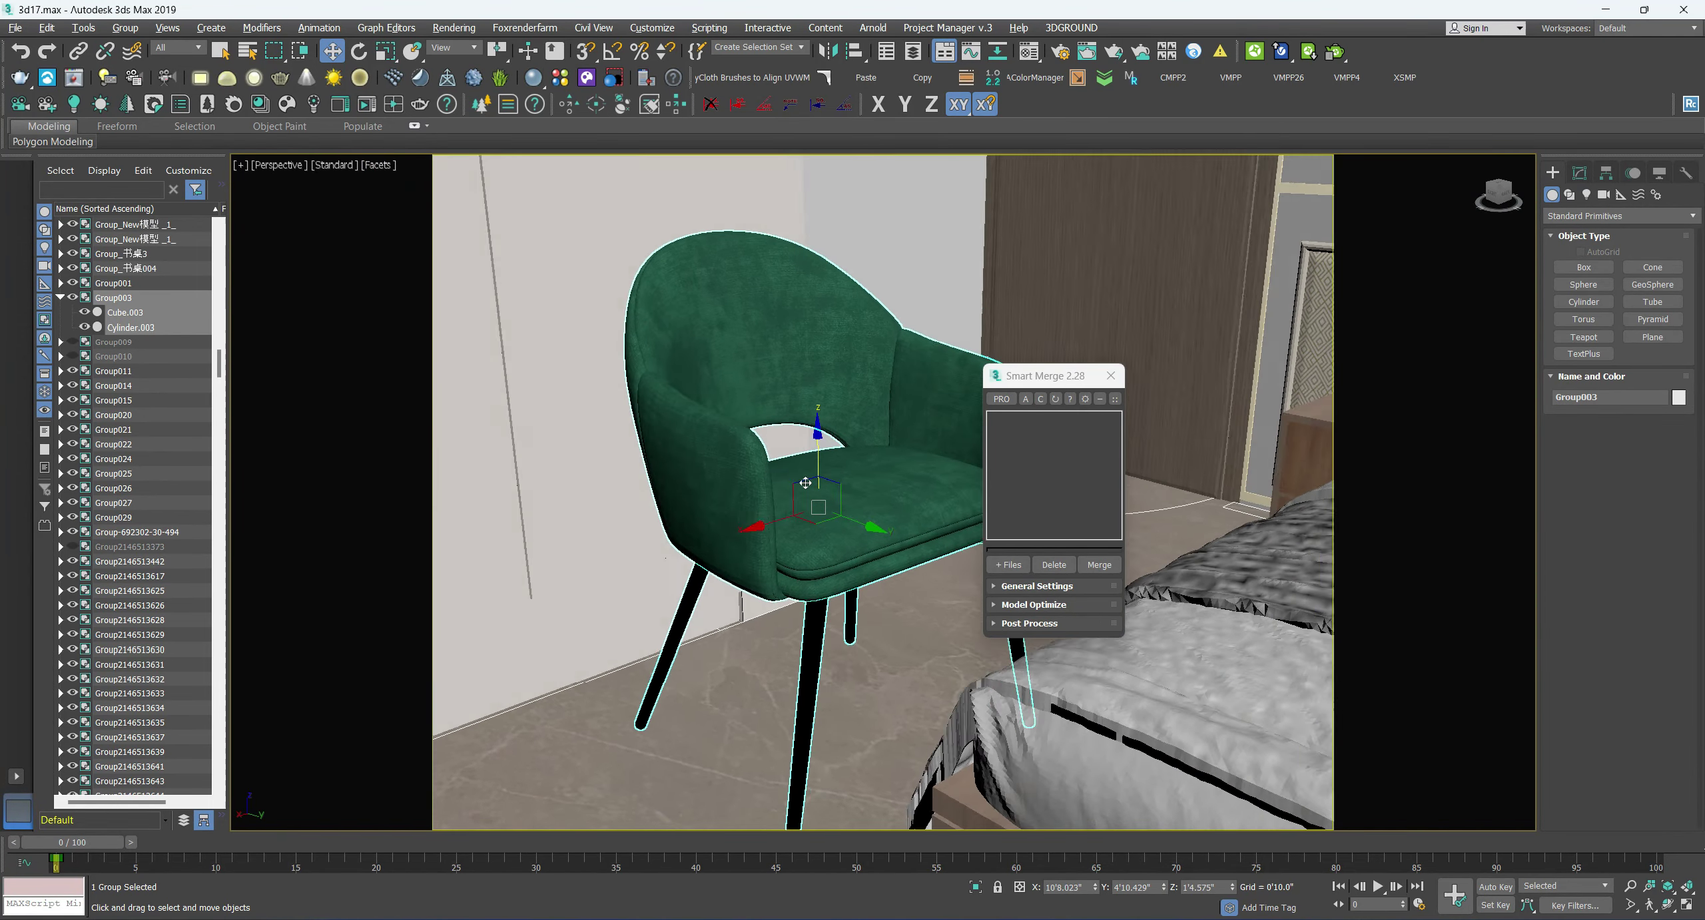
alt+middle_drag(805, 482, 958, 436)
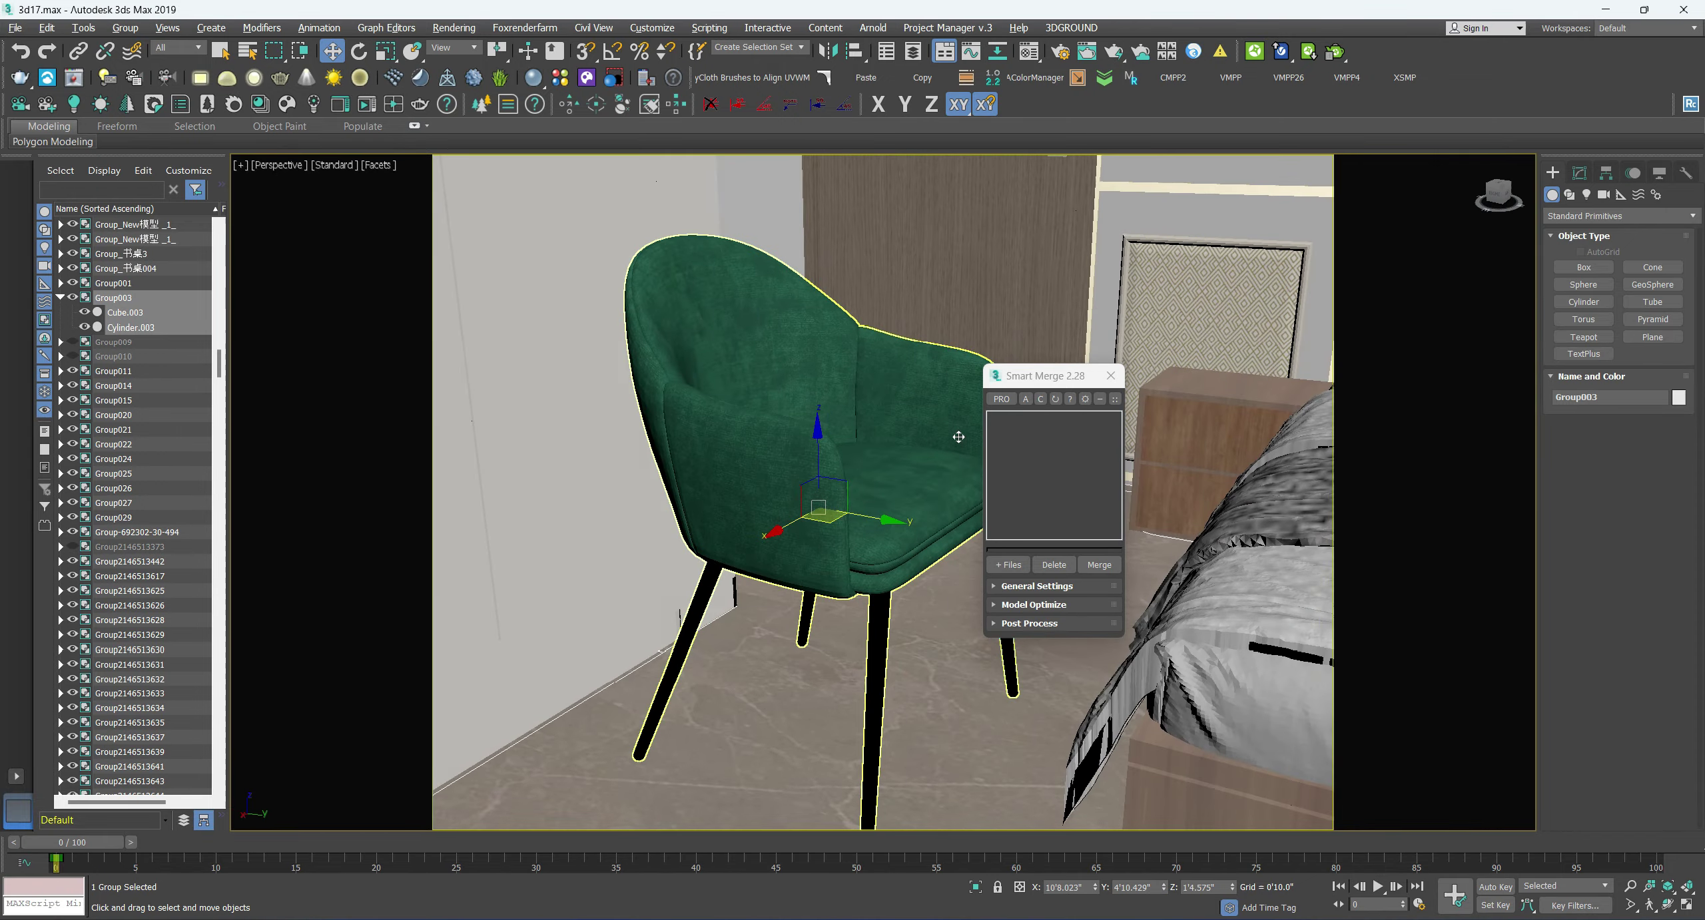
drag(1016, 385, 1341, 375)
mouse_move(954, 400)
alt+middle_down()
mouse_move(954, 515)
mouse_move(1019, 434)
mouse_move(979, 443)
alt+middle_up()
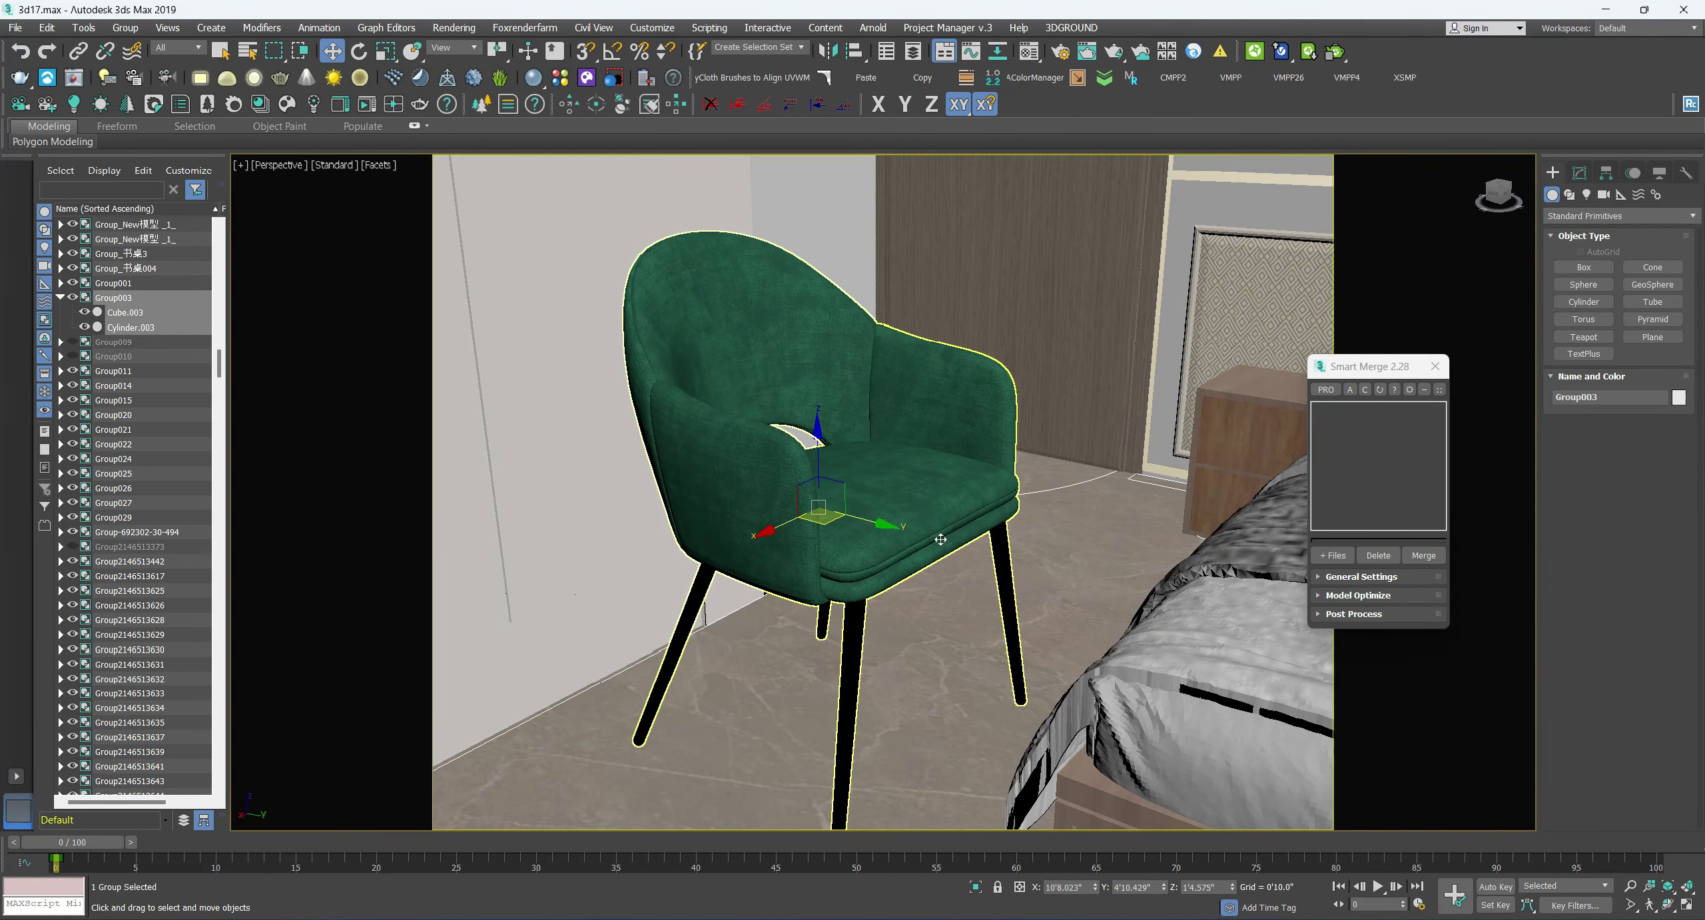
mouse_move(809, 917)
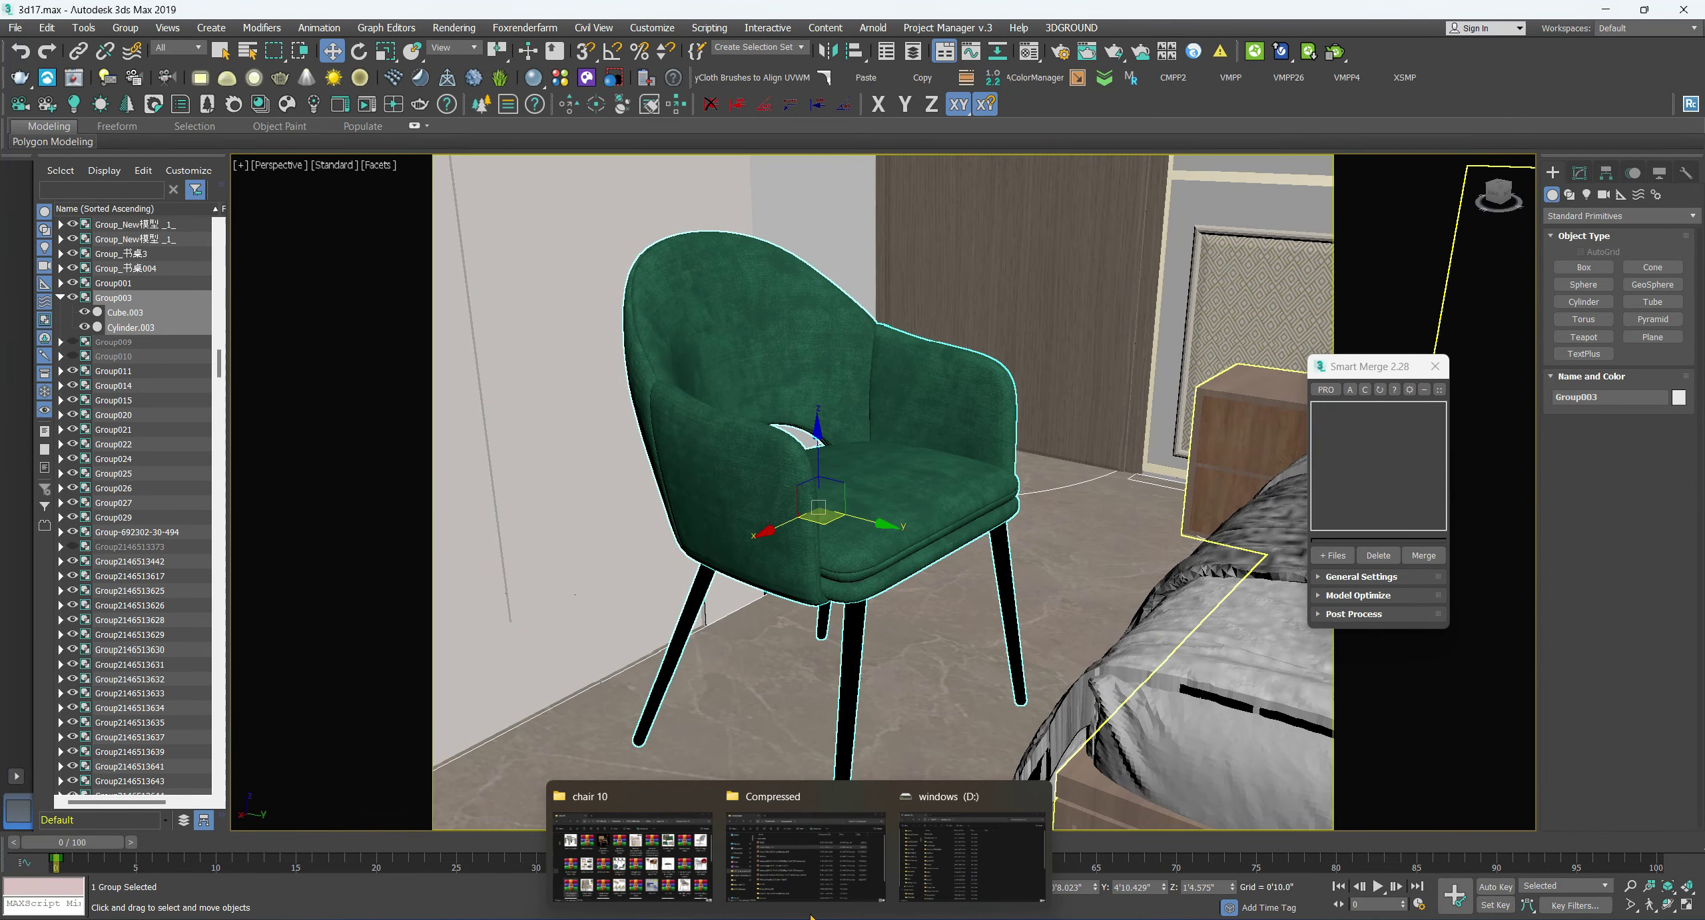
- Browse the chairs folders into TABLE AND CHAIR VOL 8 with large thumbnails
click(632, 845)
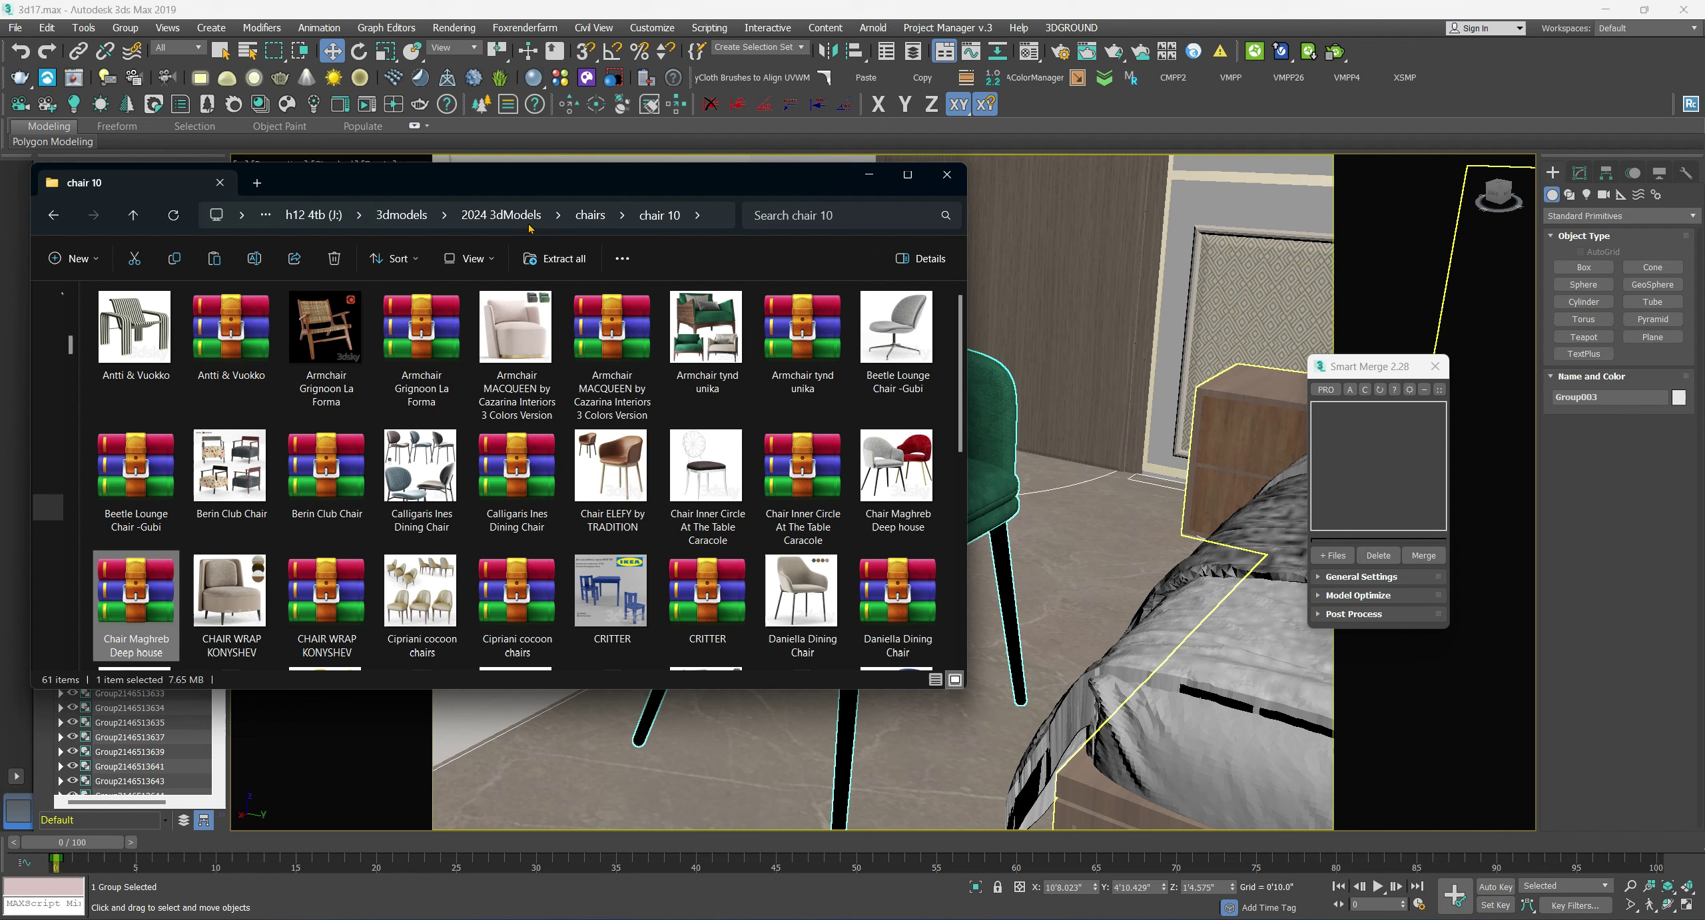
click(590, 215)
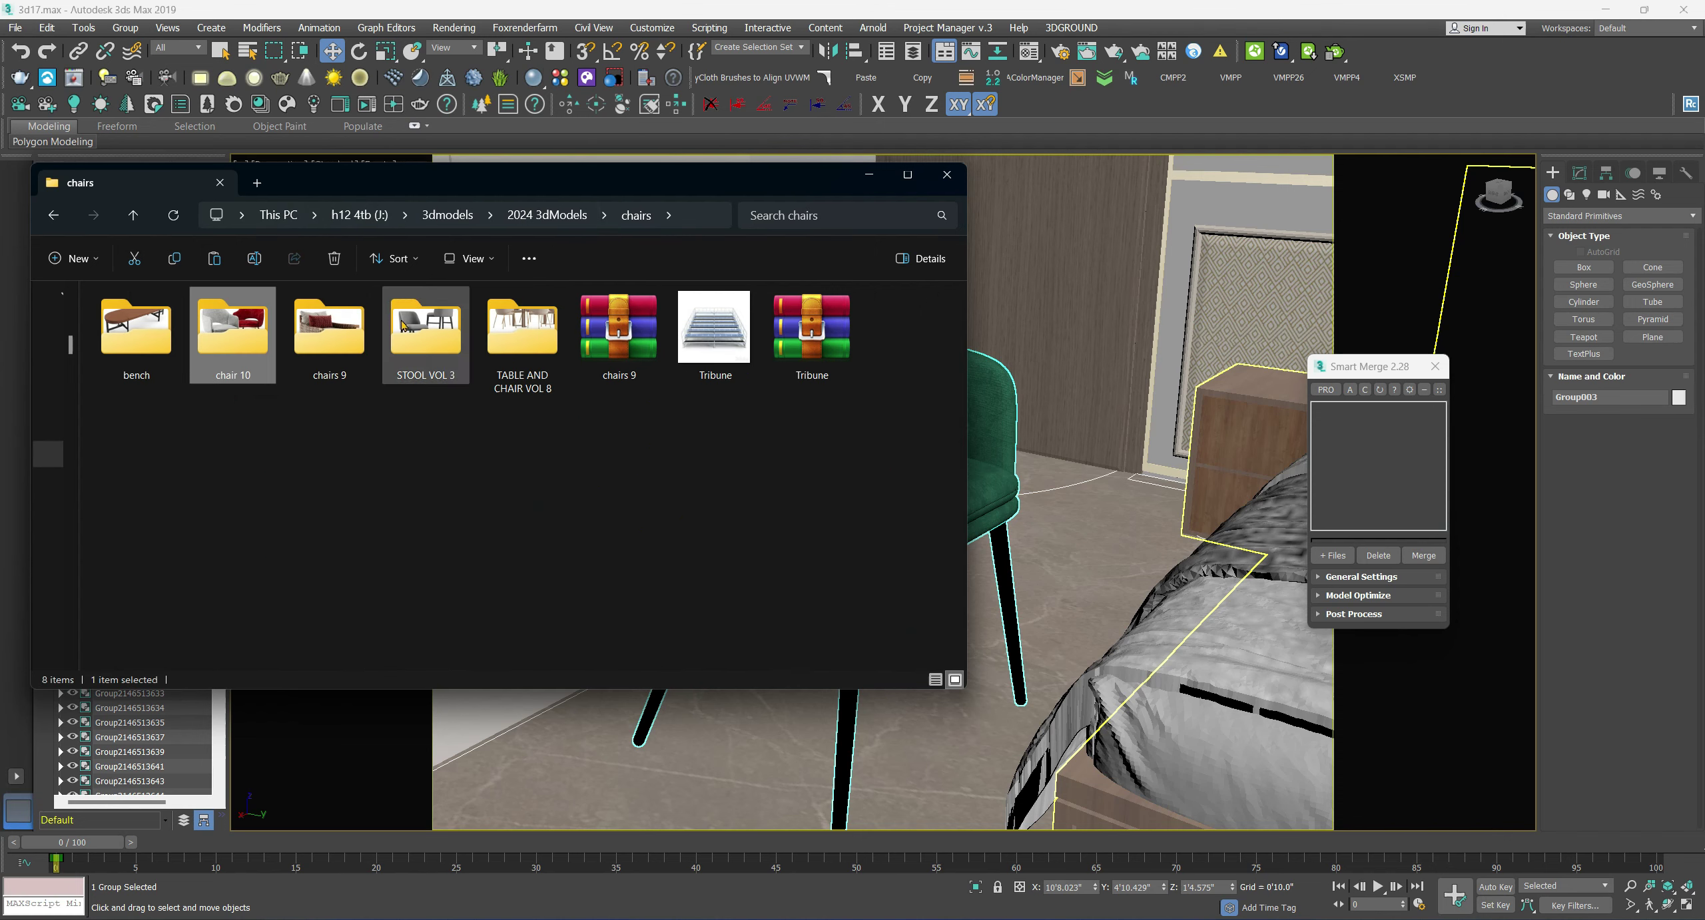
click(439, 345)
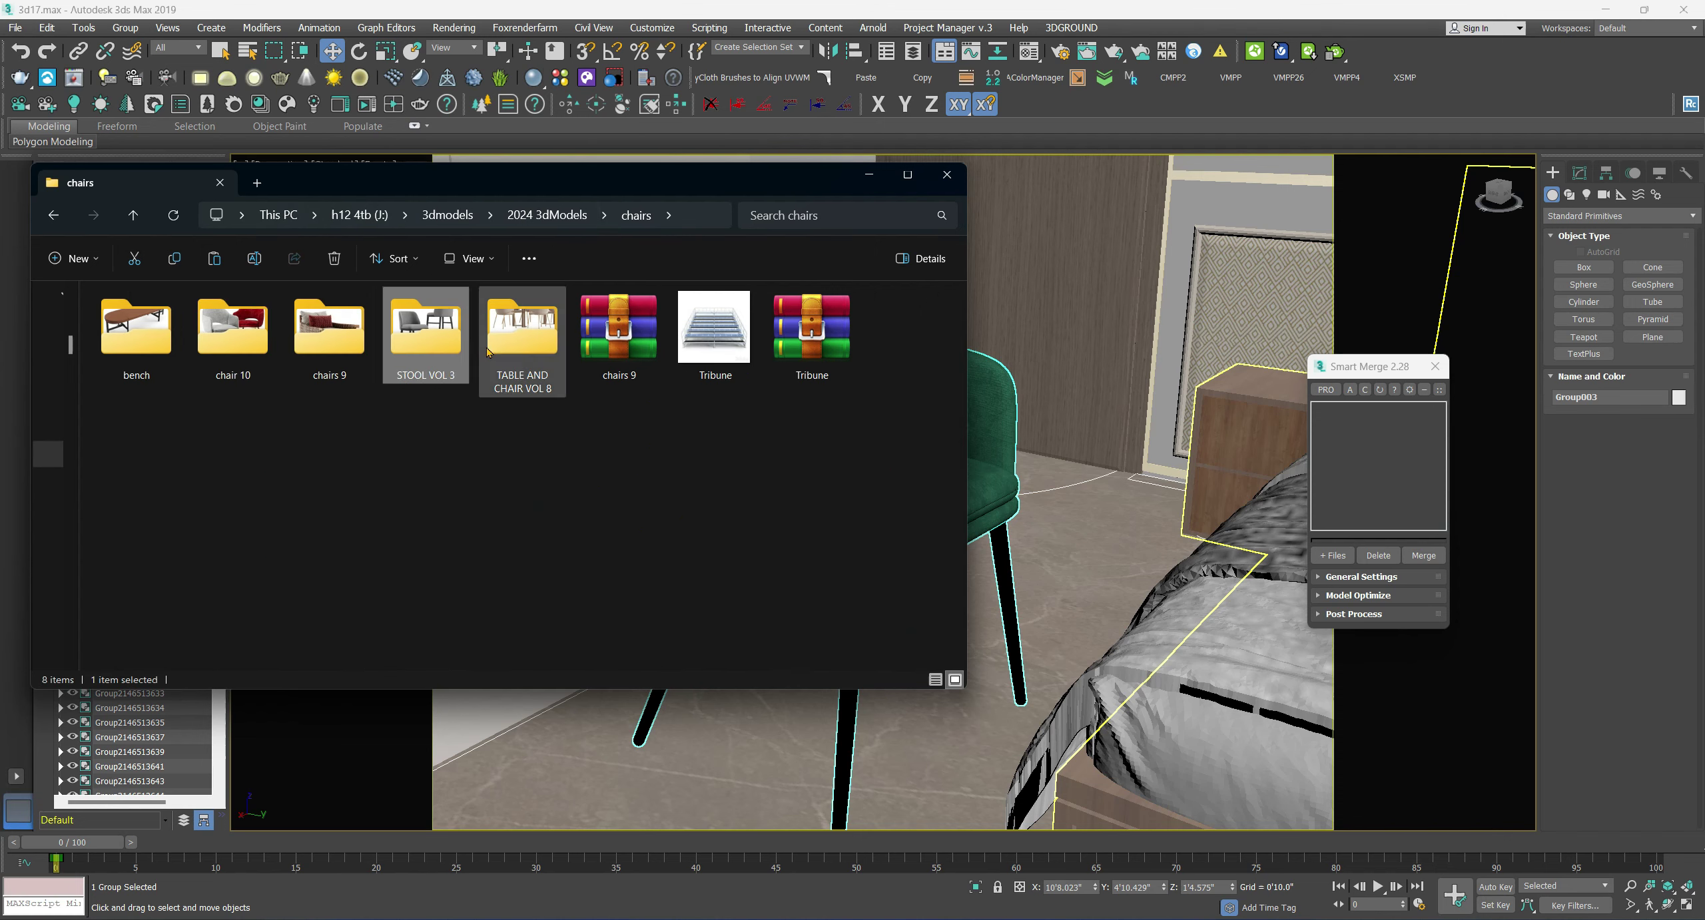
double_click(514, 346)
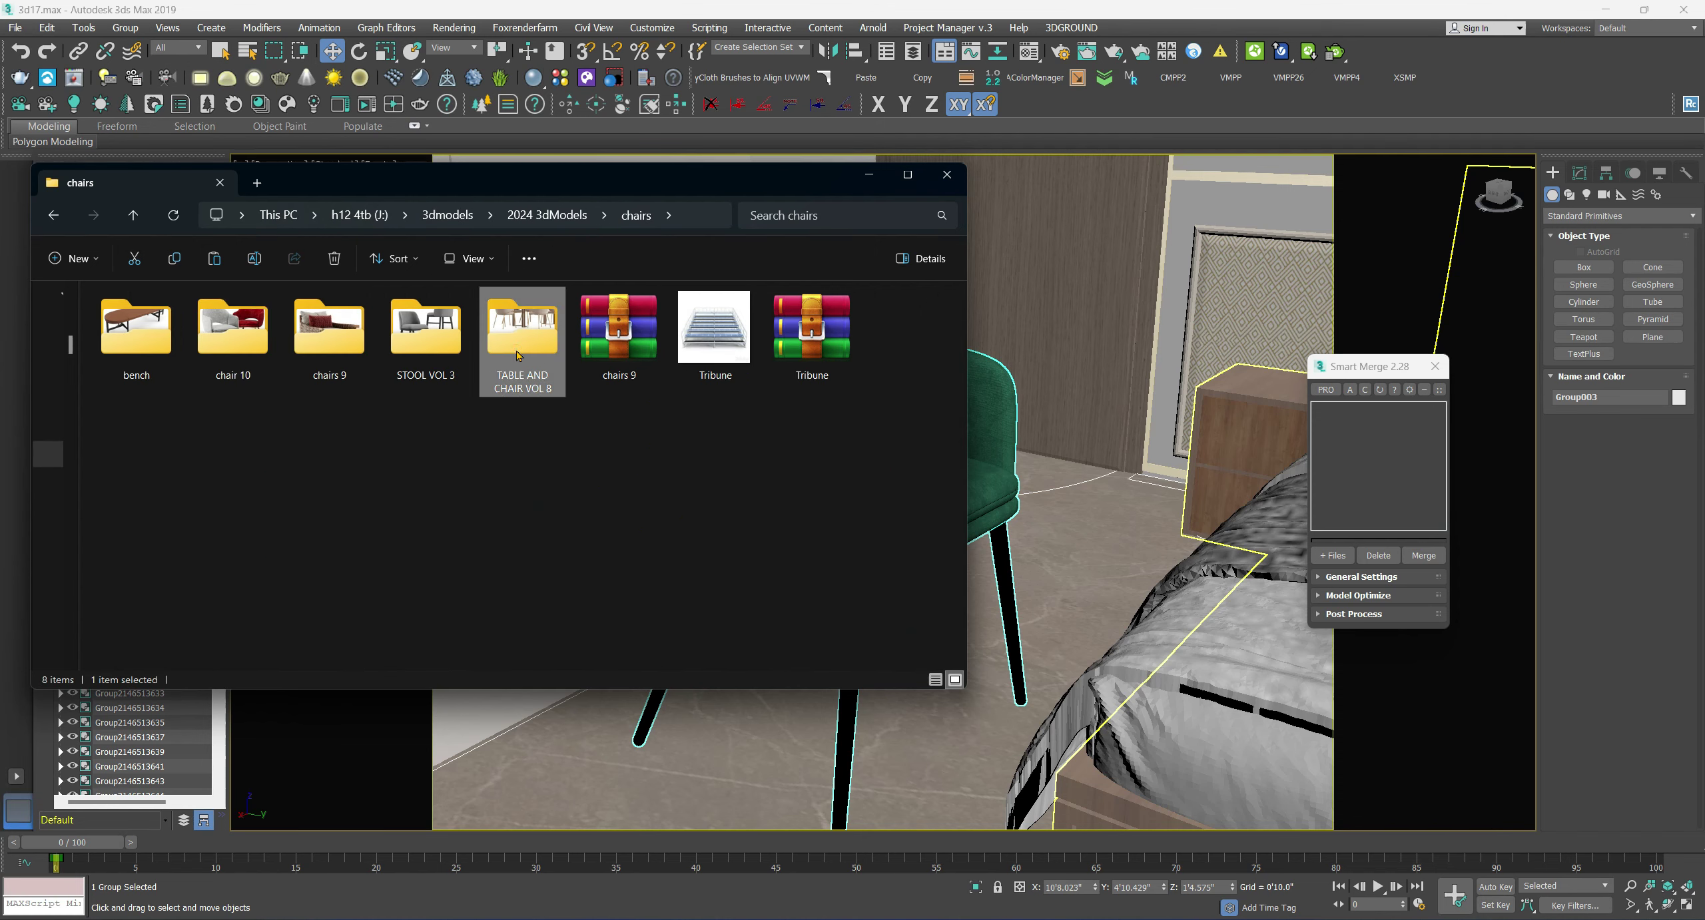
click(954, 679)
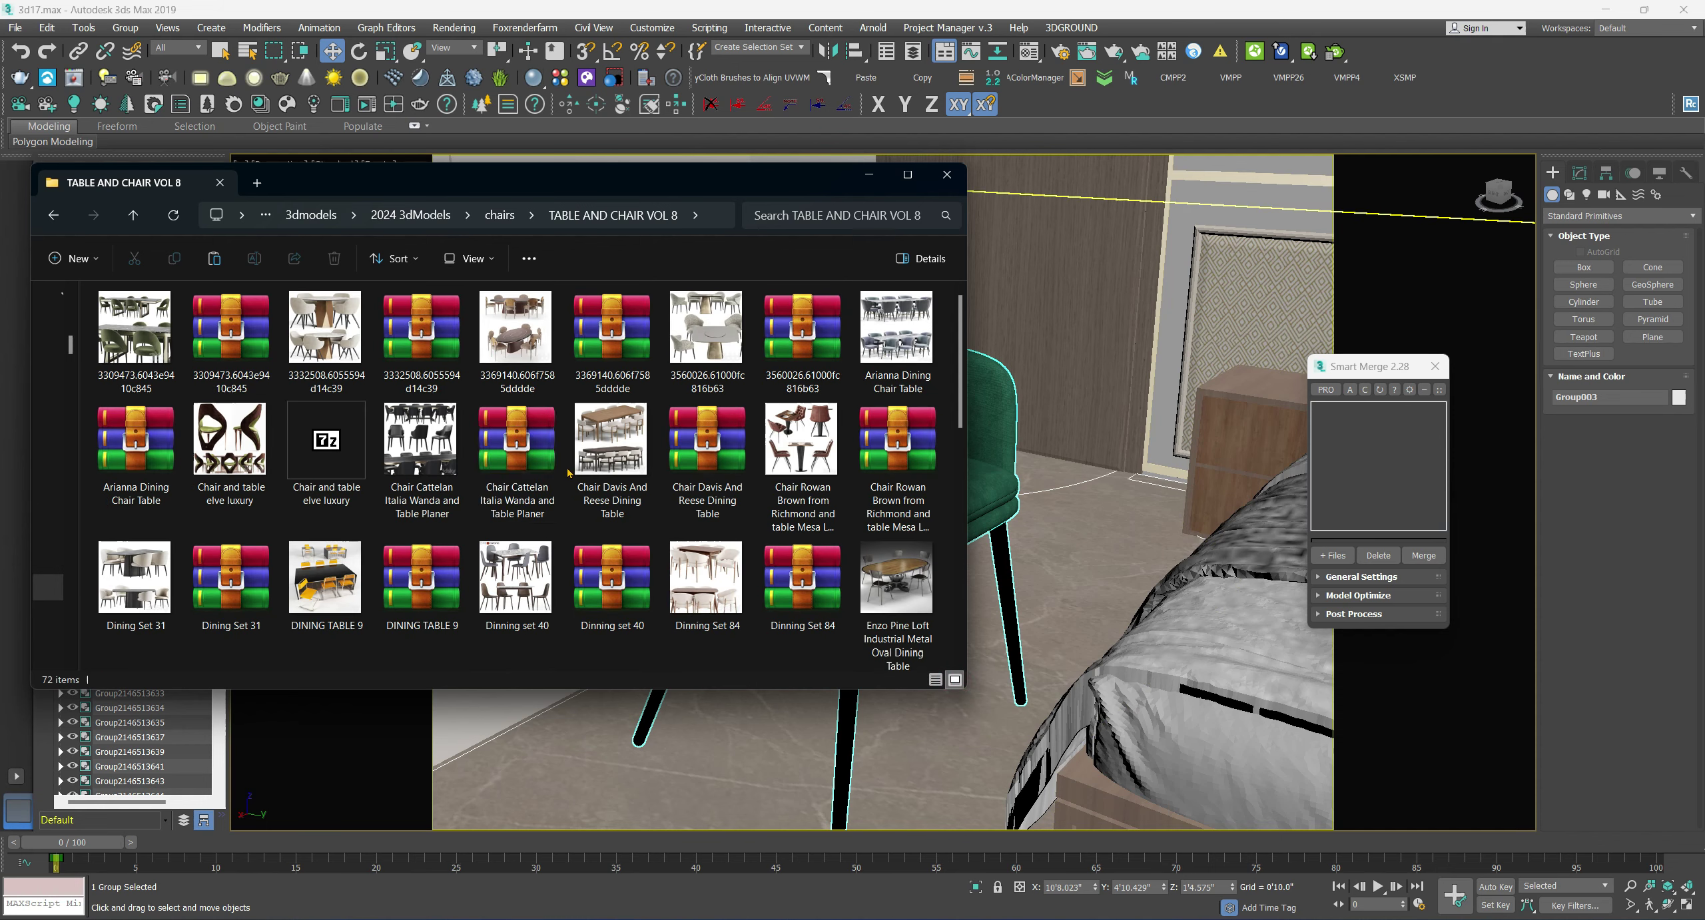
- Go to 2024 3dModels > BEDROOM > bed pro vol 21 as large thumbnails
click(411, 215)
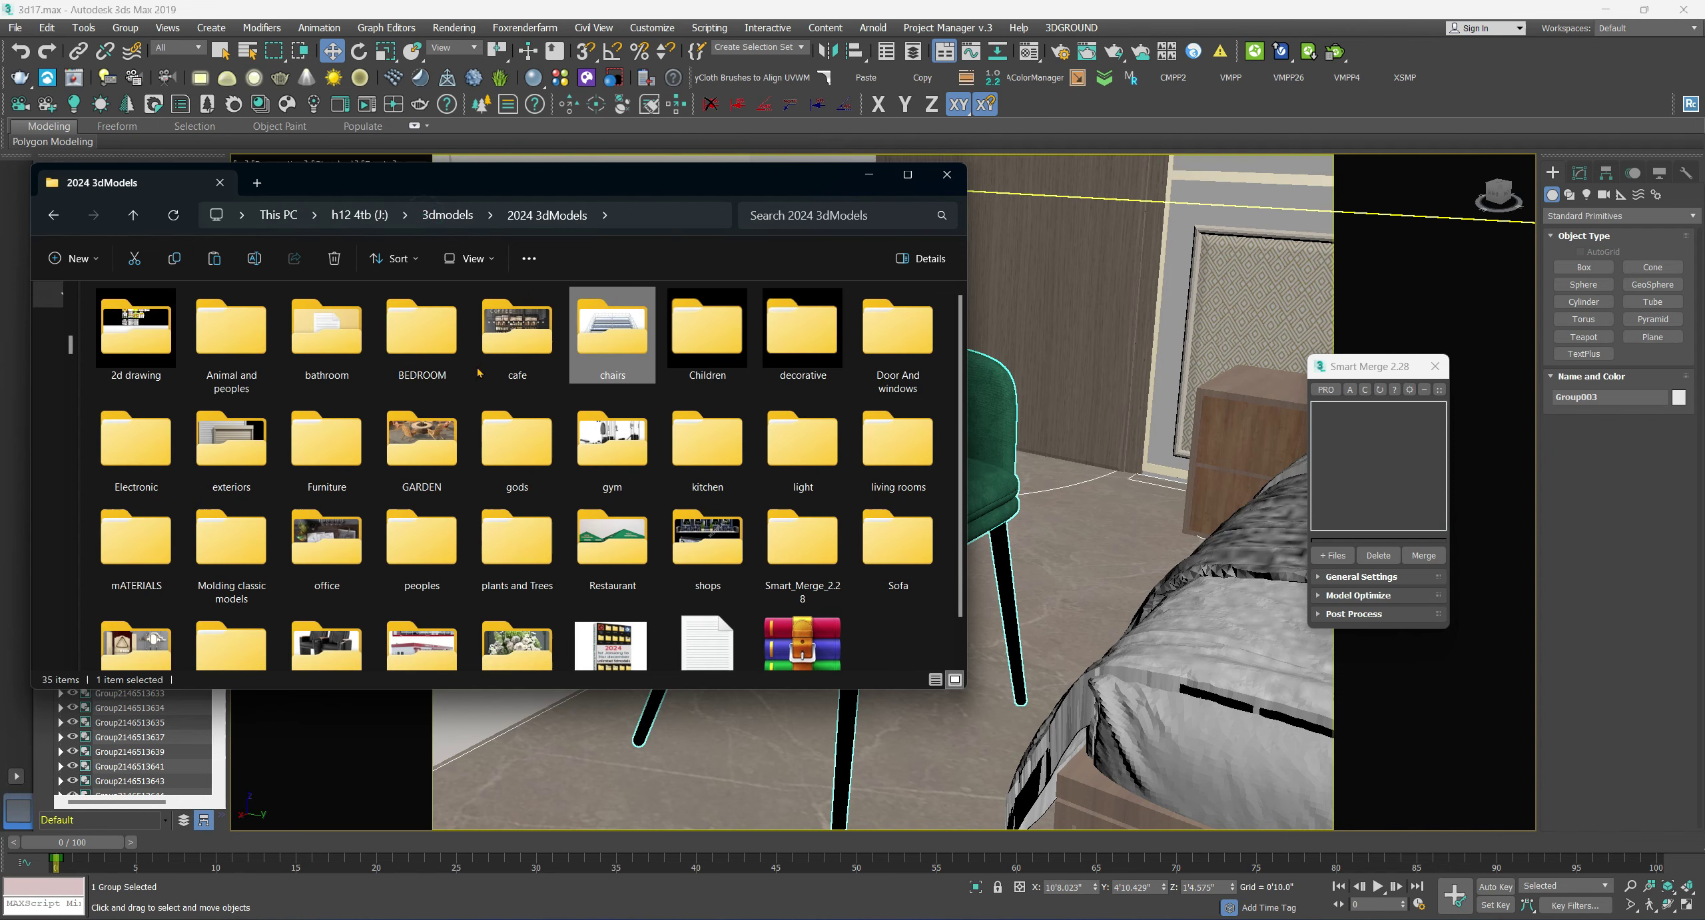
double_click(440, 347)
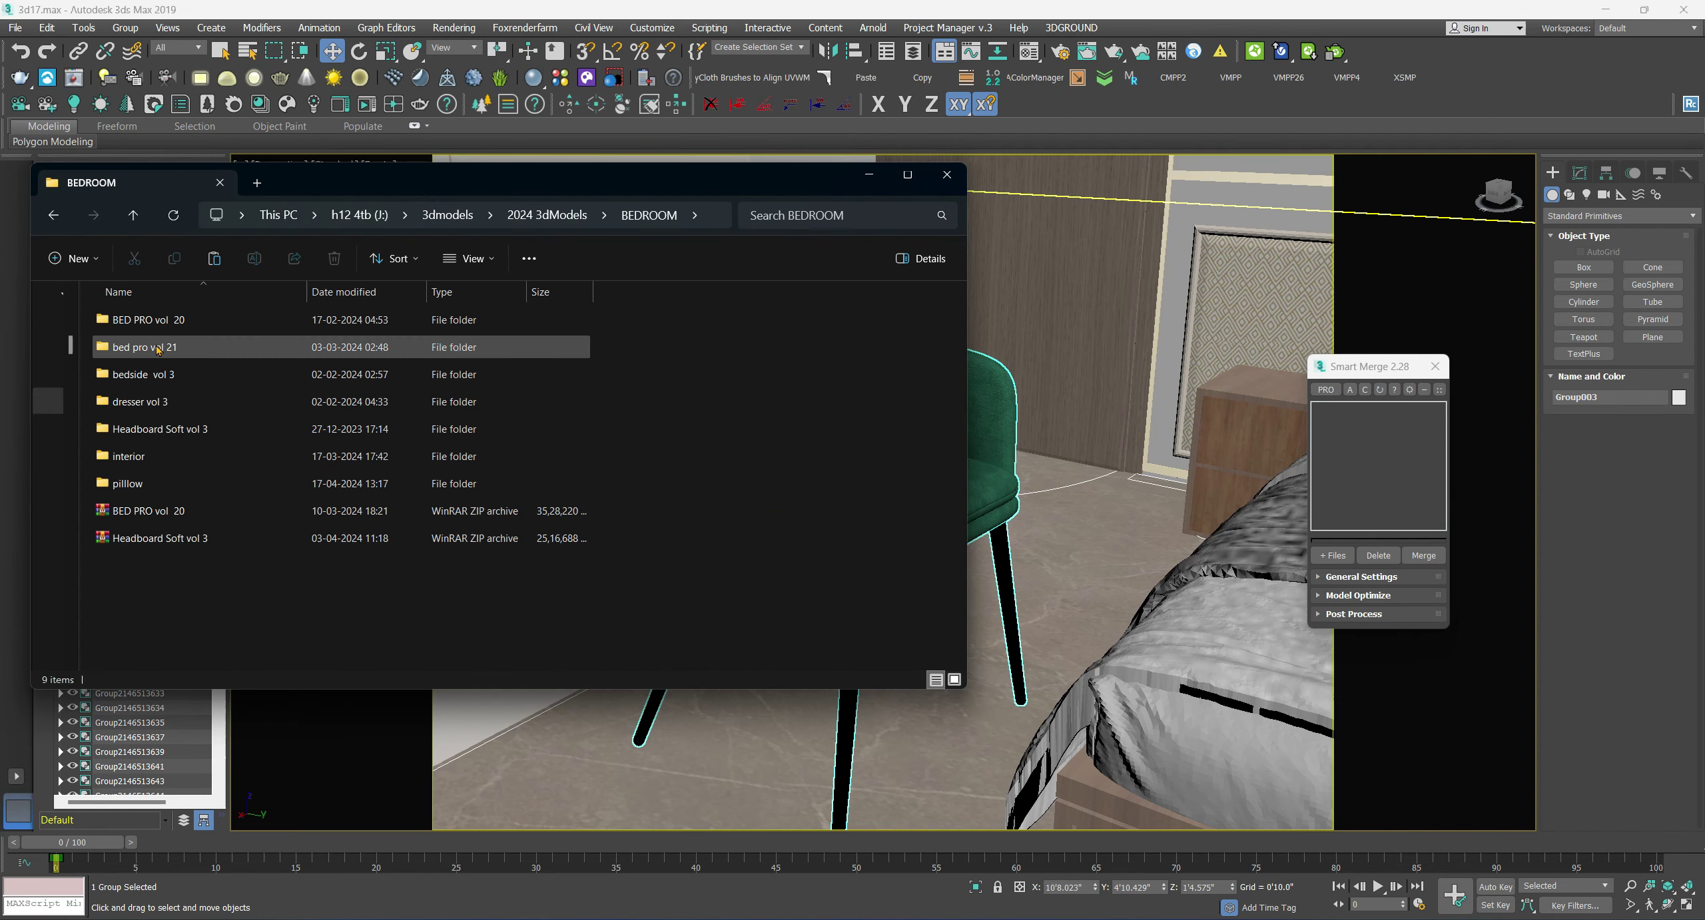
double_click(158, 350)
click(954, 679)
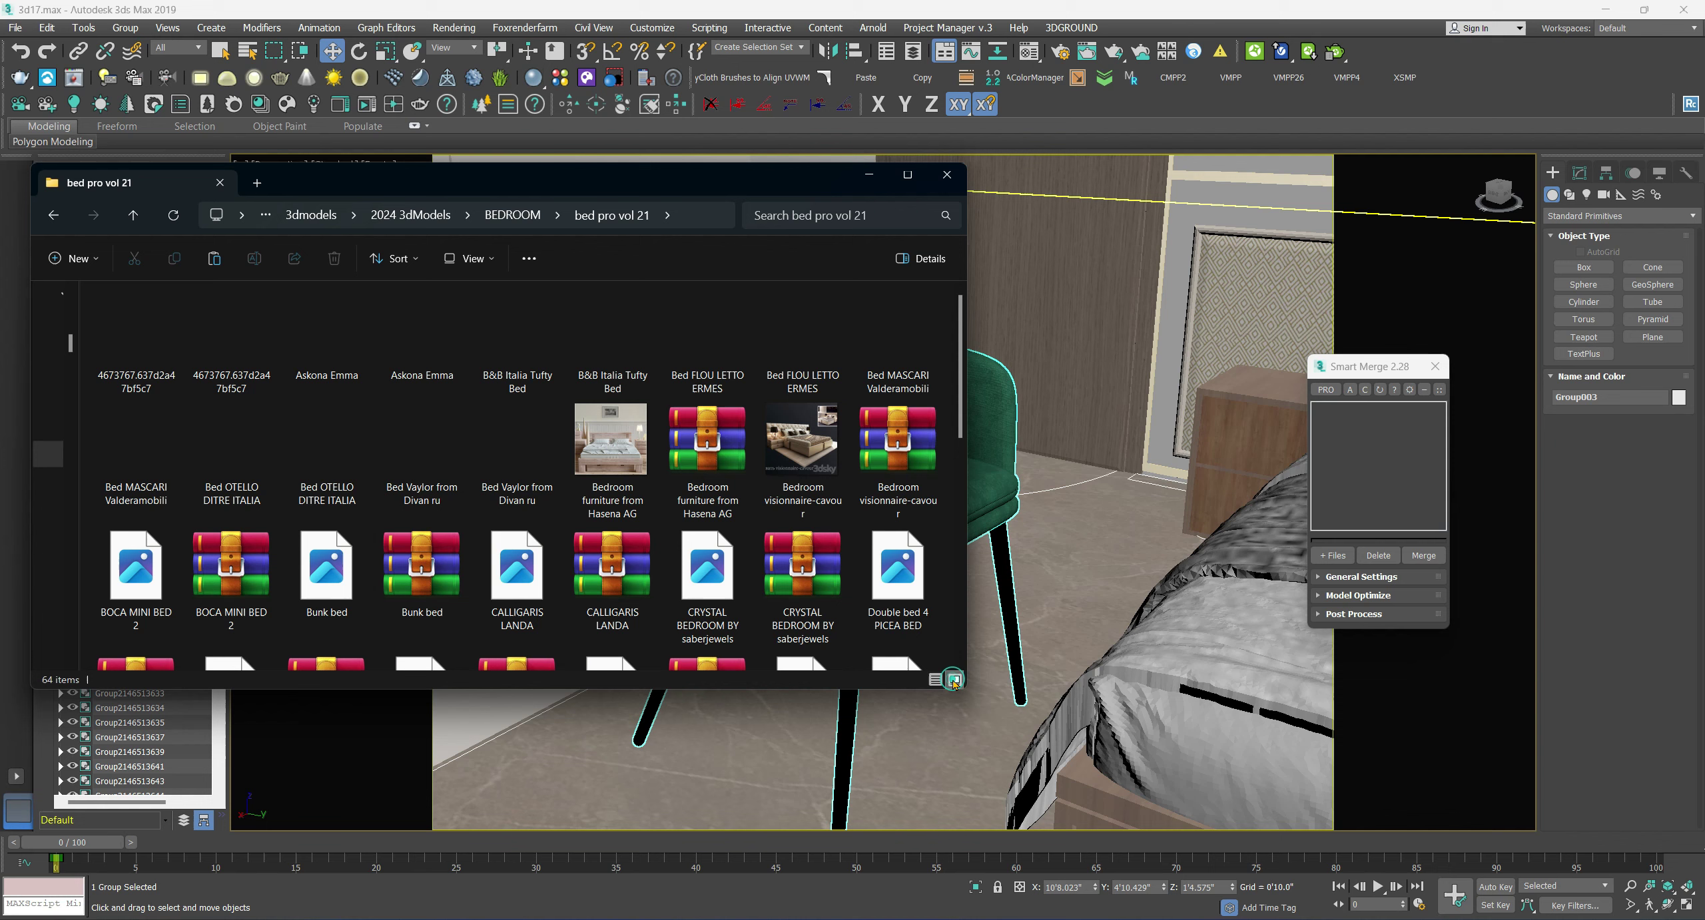
- Preview Askona Emma.jpg in Photos, then select the Askona Emma.rar archive
click(288, 343)
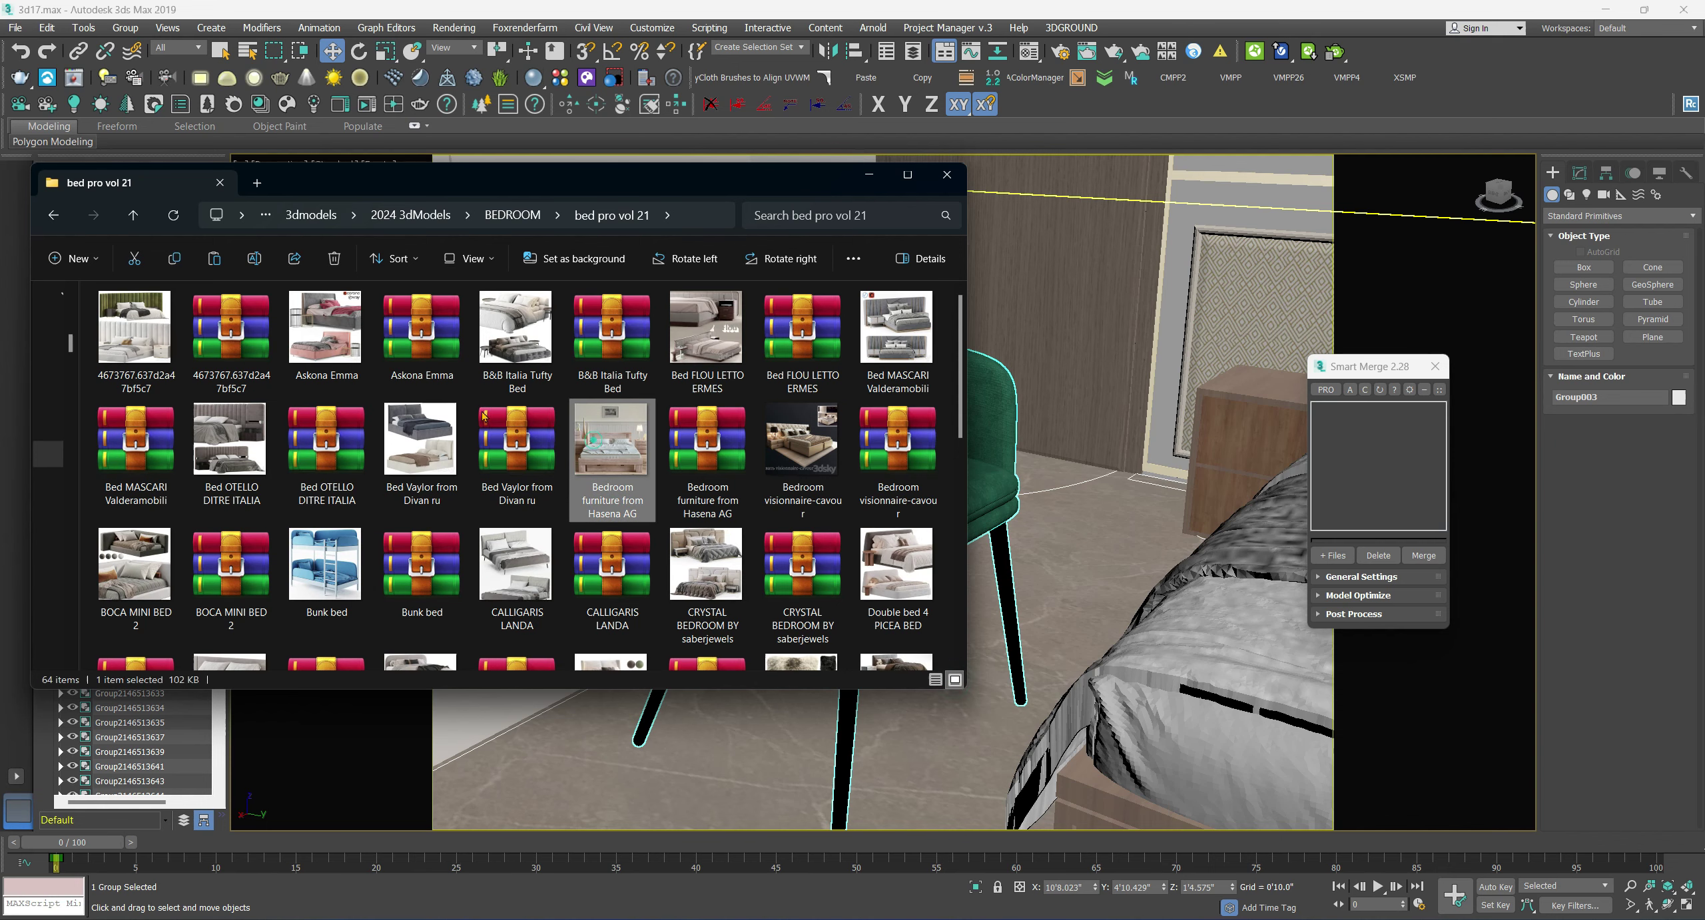
double_click(337, 344)
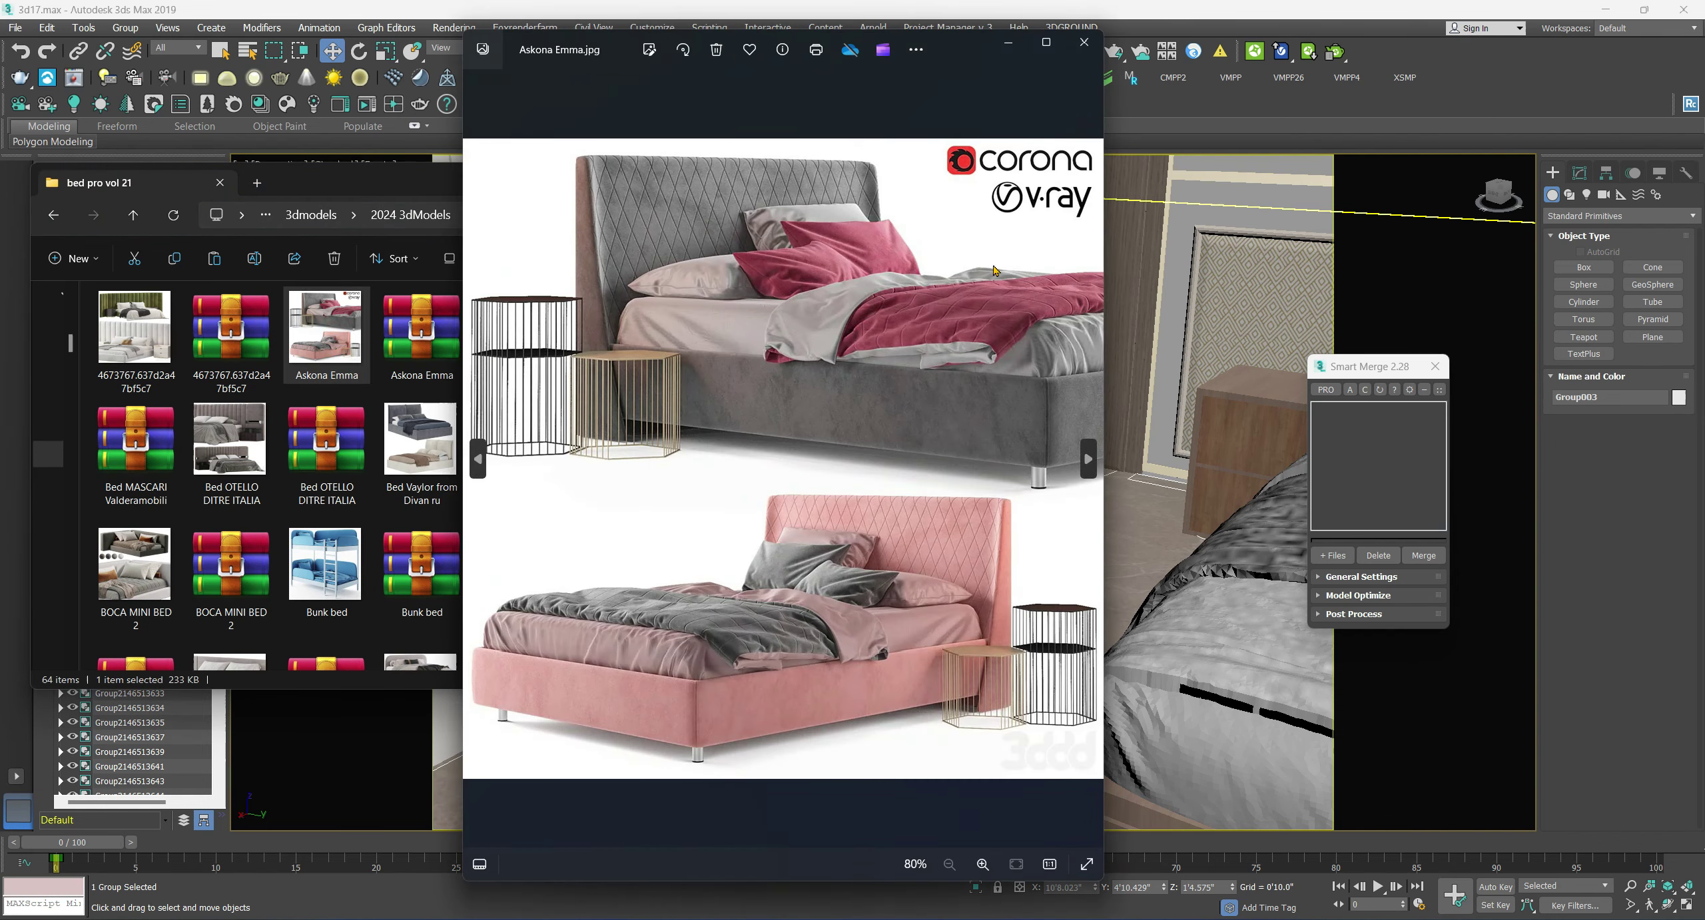
click(1084, 42)
click(458, 313)
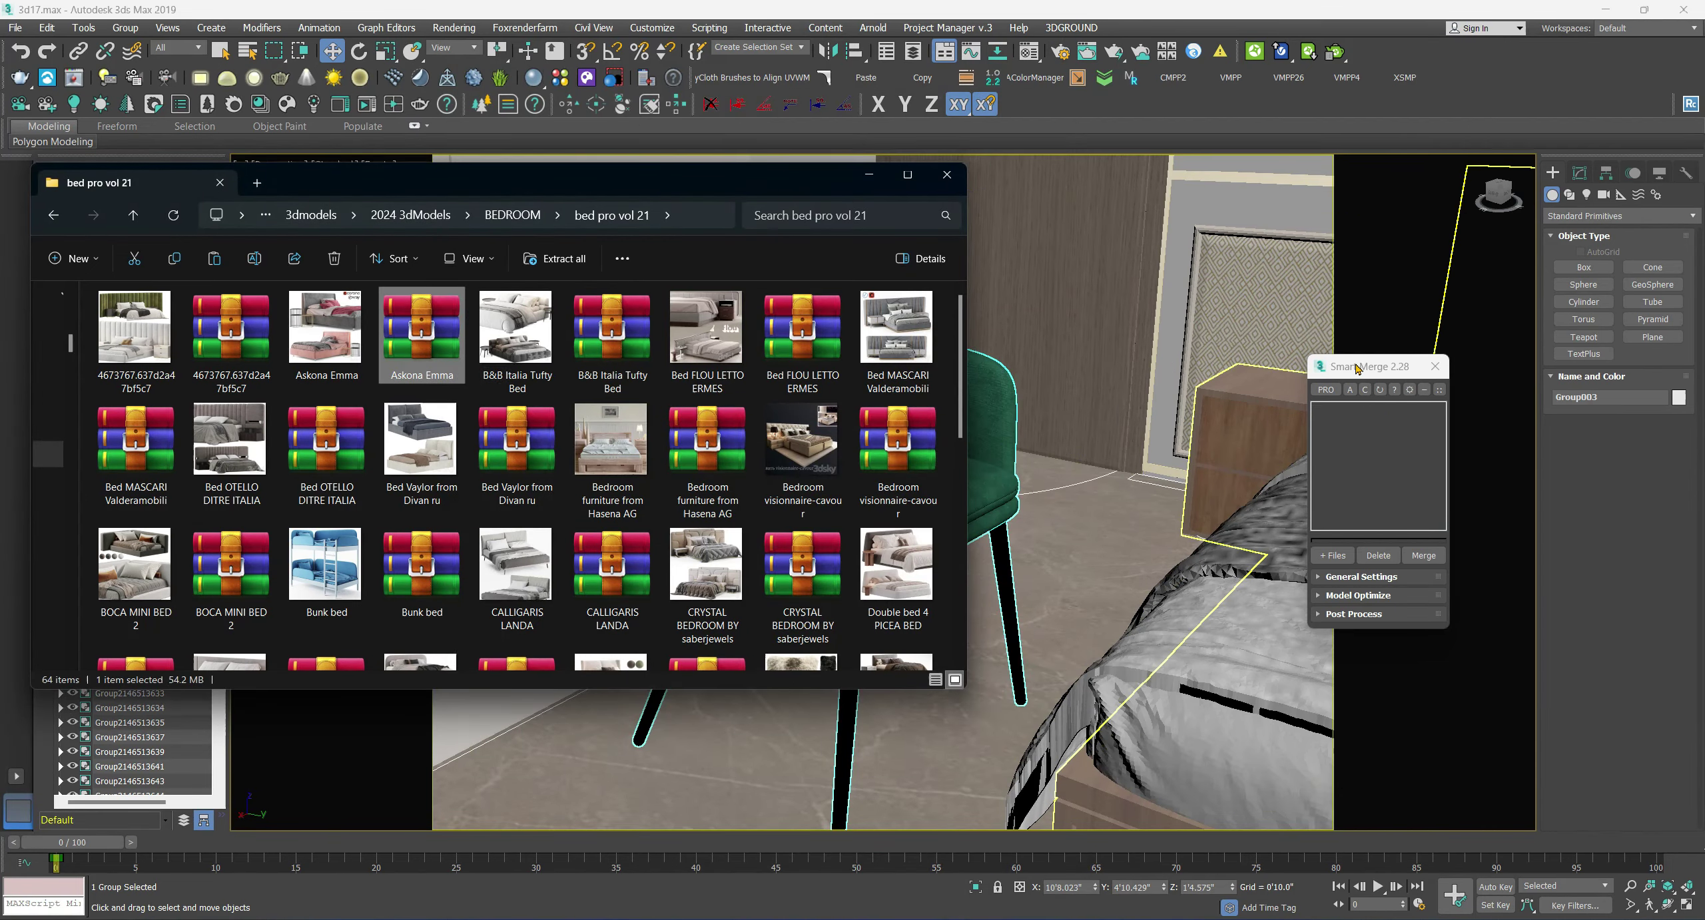
- Load Askona Emma.rar into Smart Merge and merge the Askona_Emma_2014__vray version
drag(1356, 369, 1051, 372)
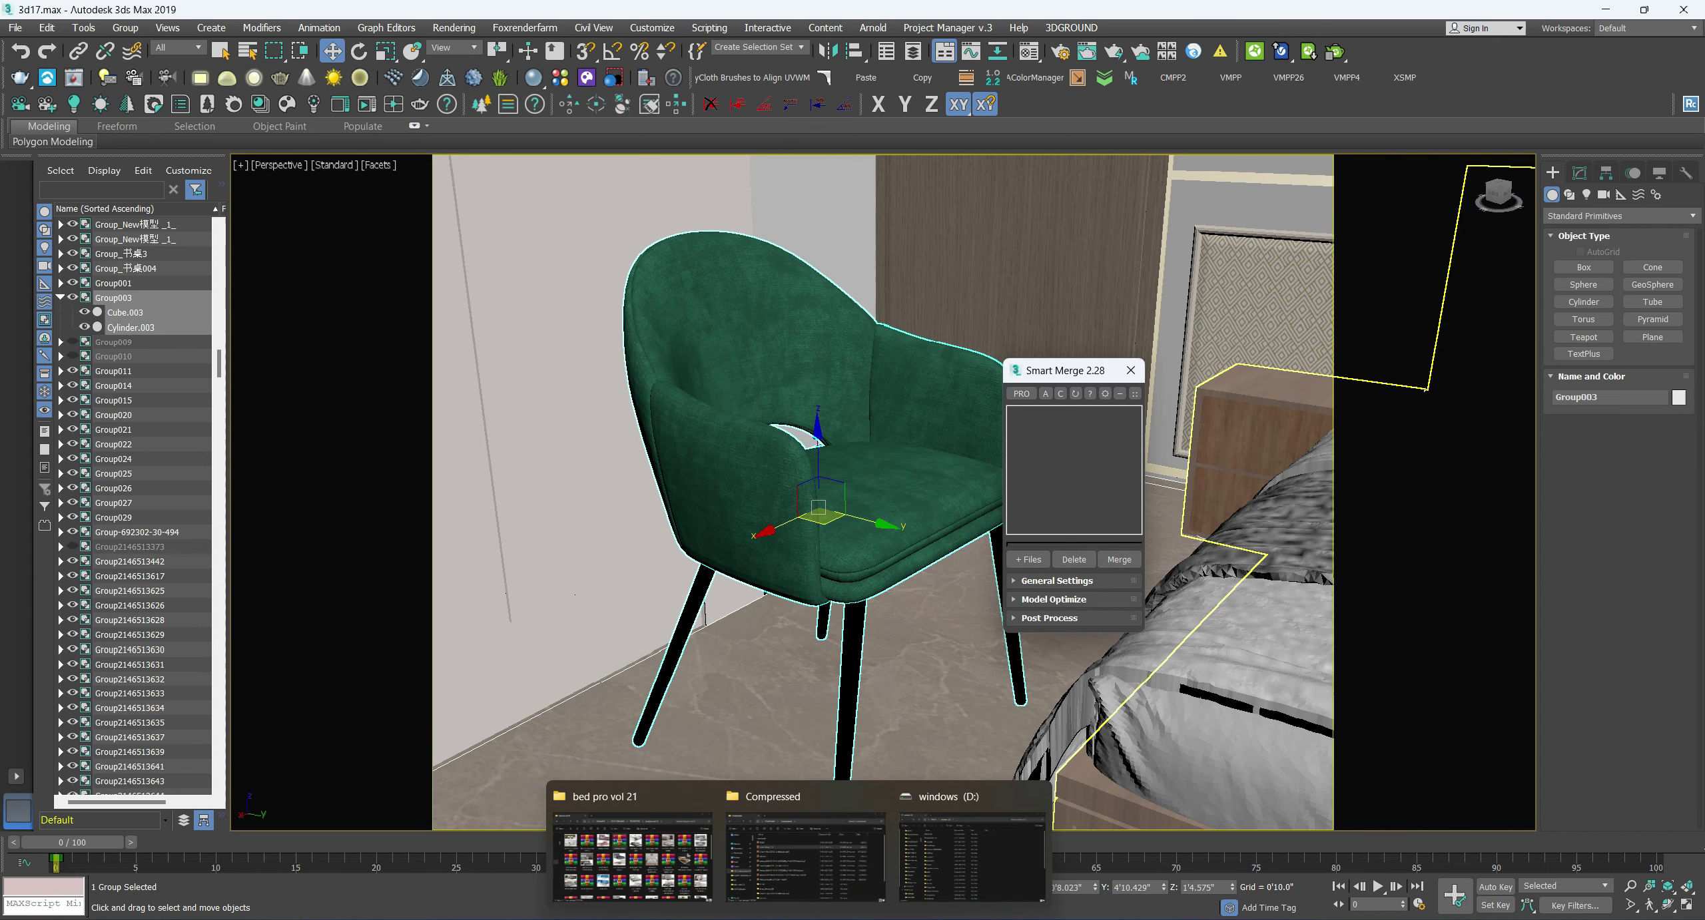
click(631, 857)
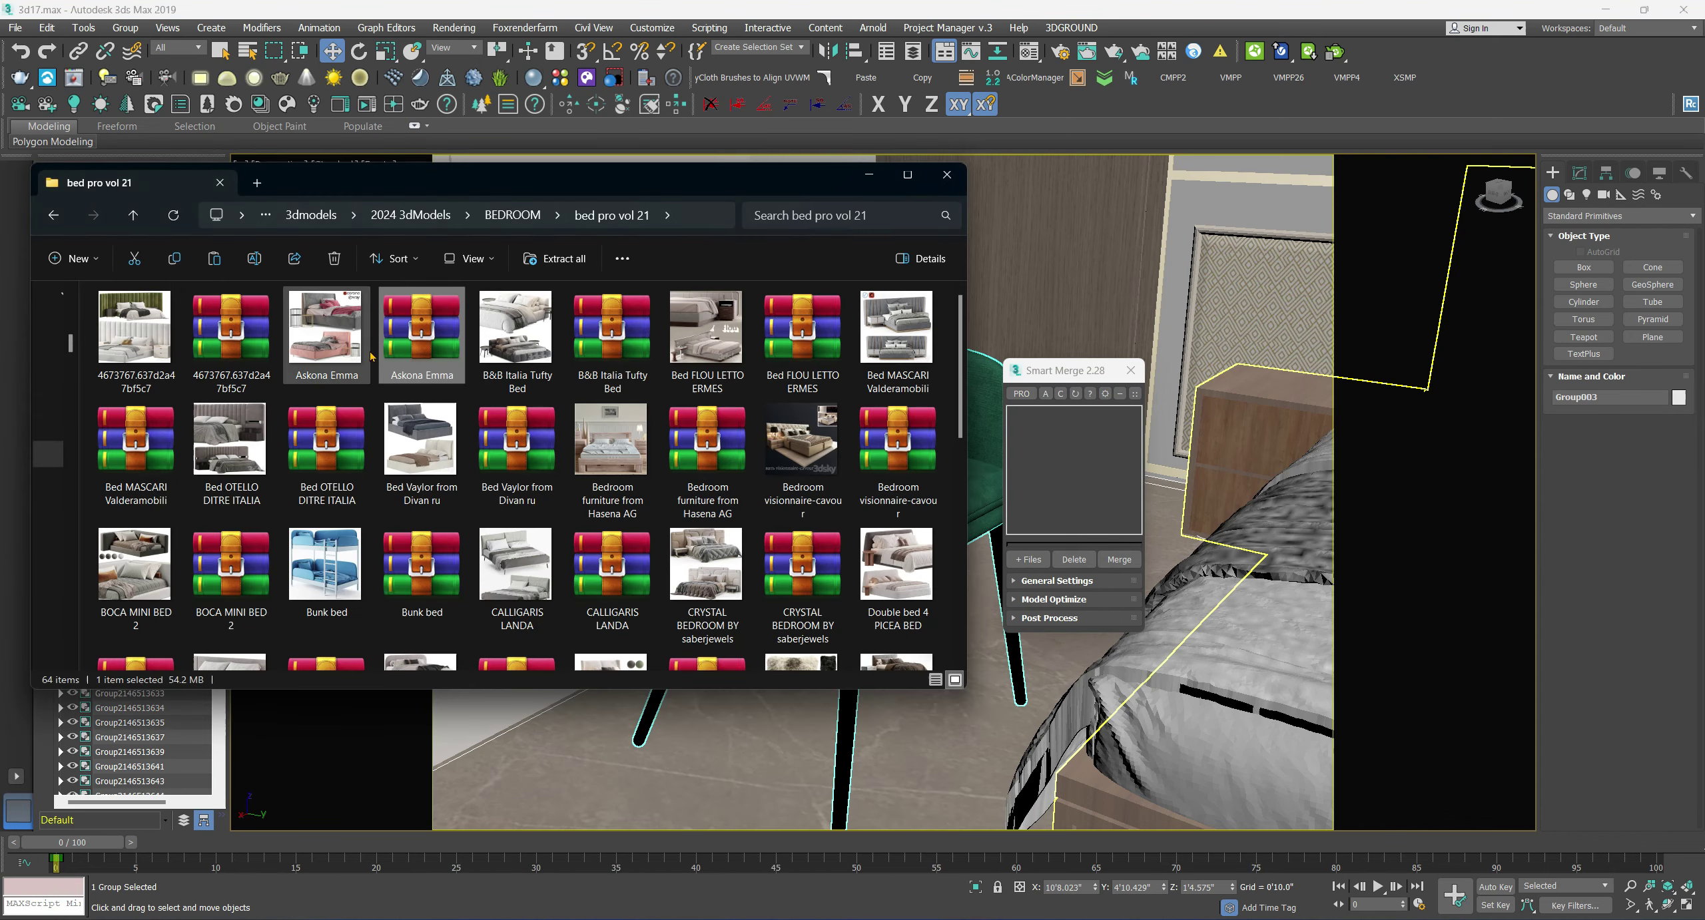
drag(400, 339, 1070, 468)
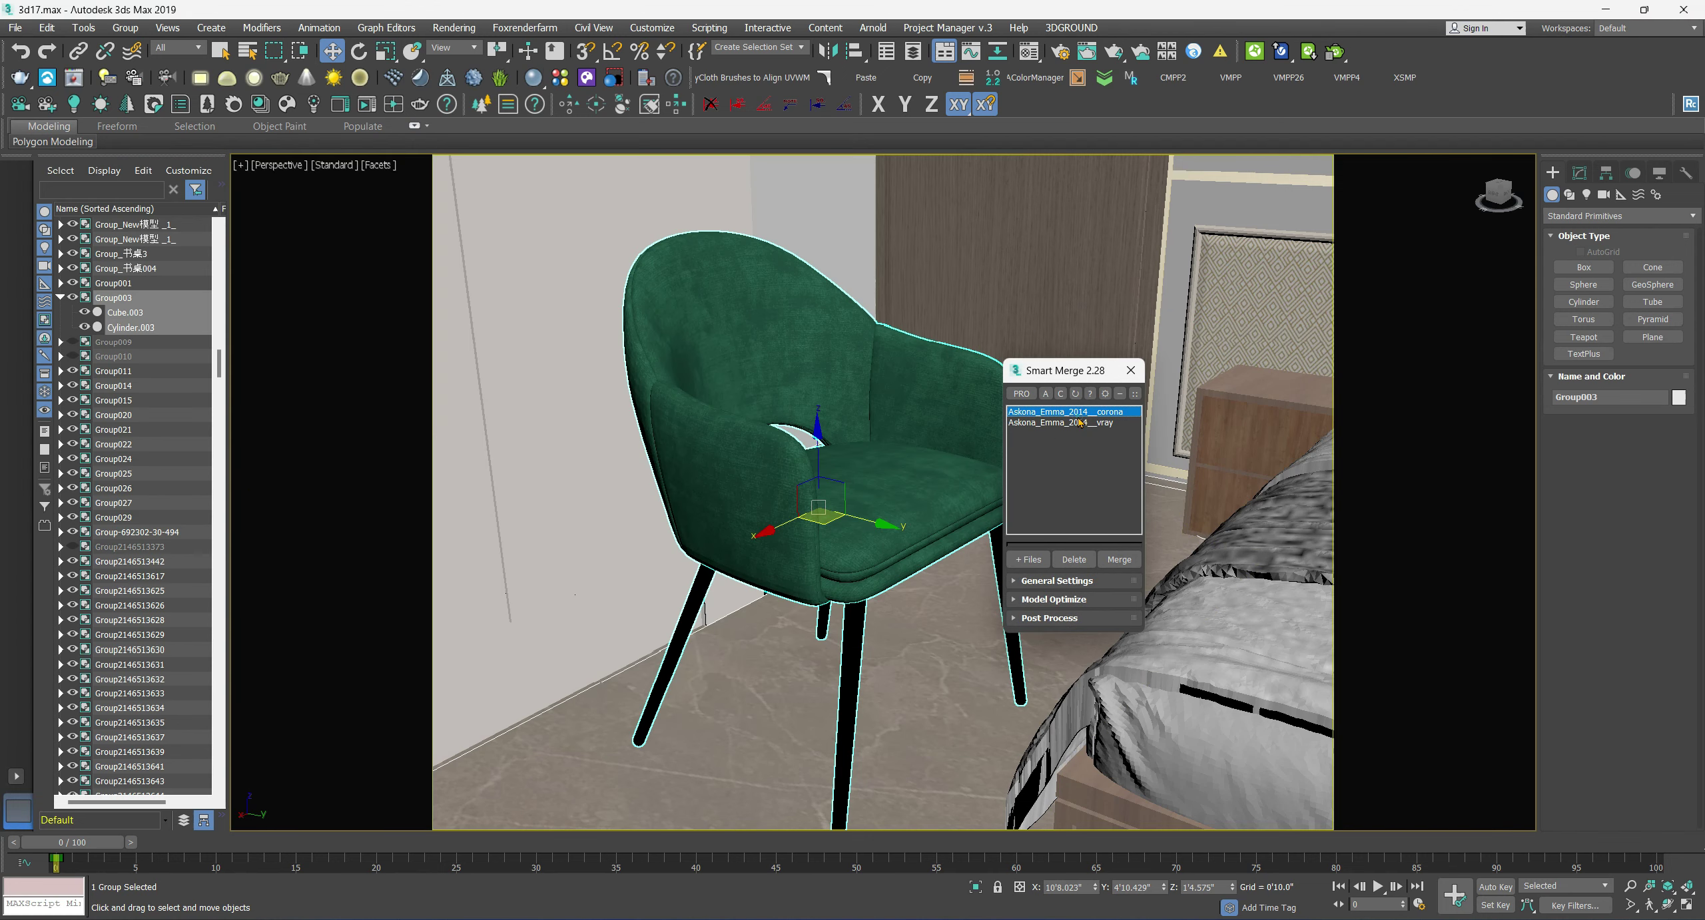
click(1080, 422)
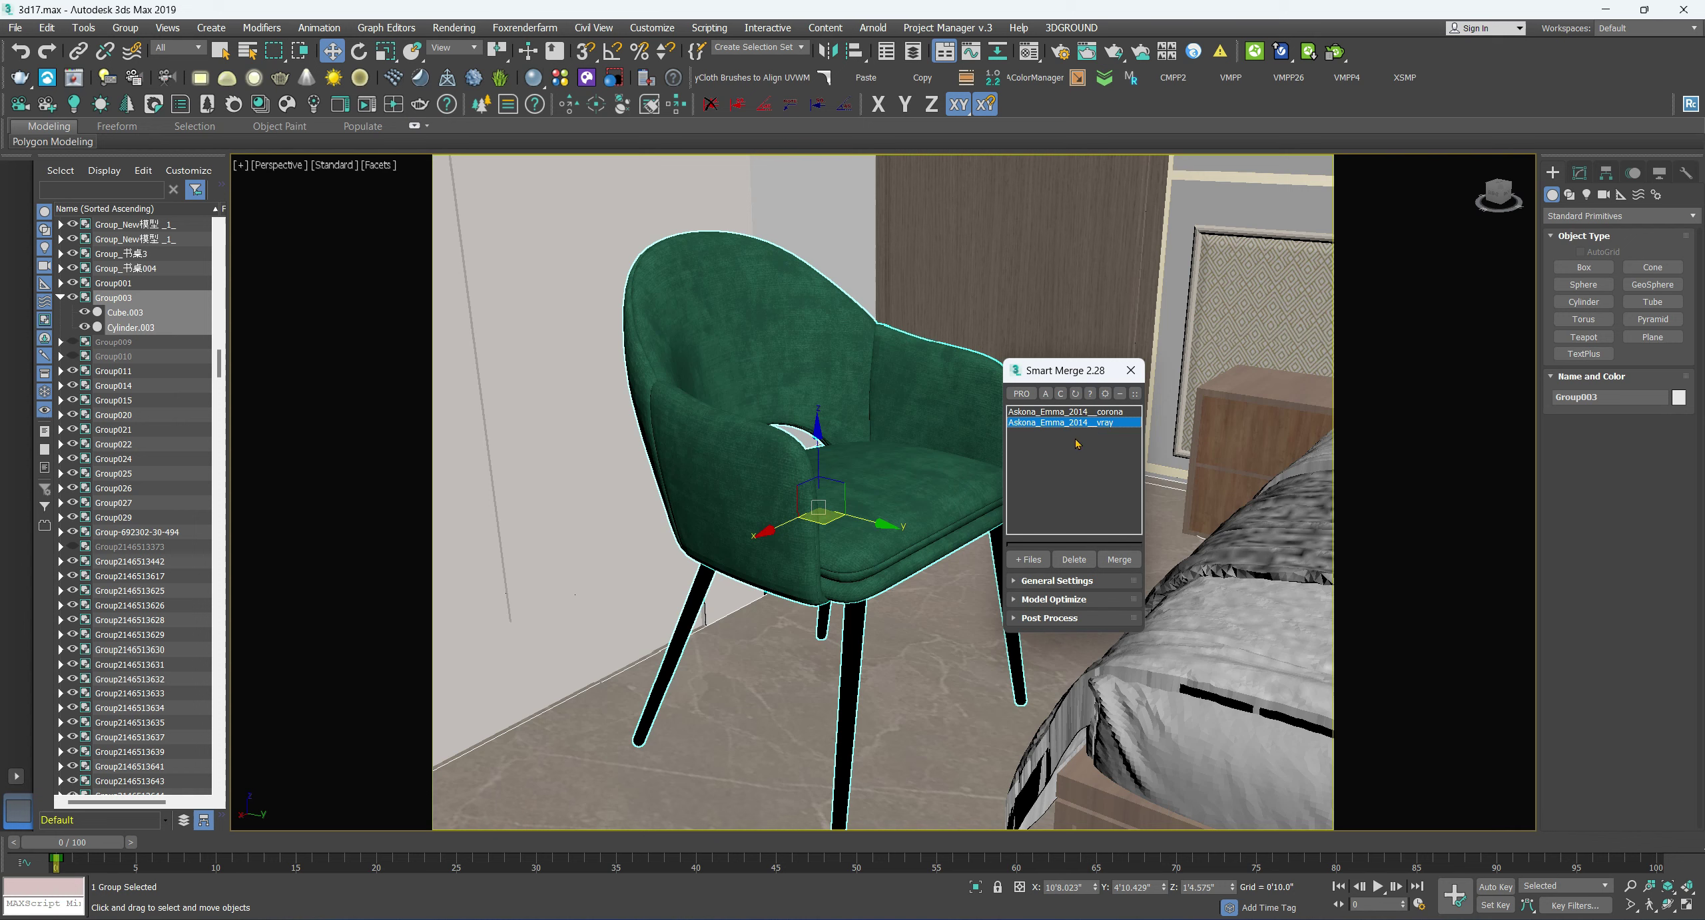
mouse_move(1119, 559)
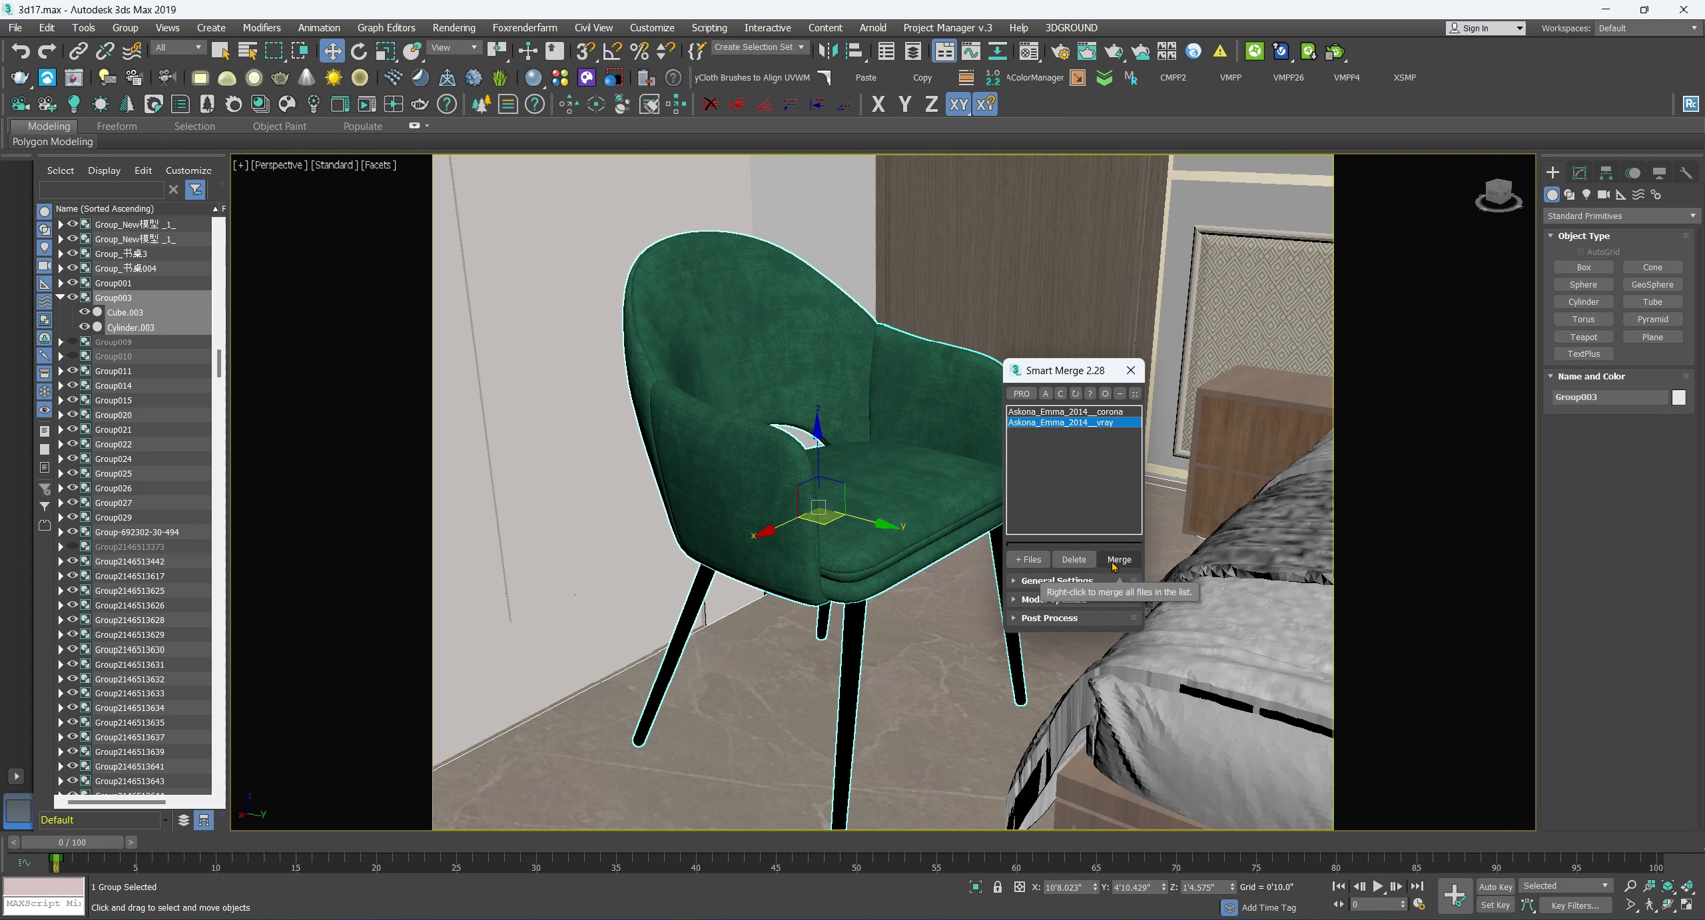
click(1117, 562)
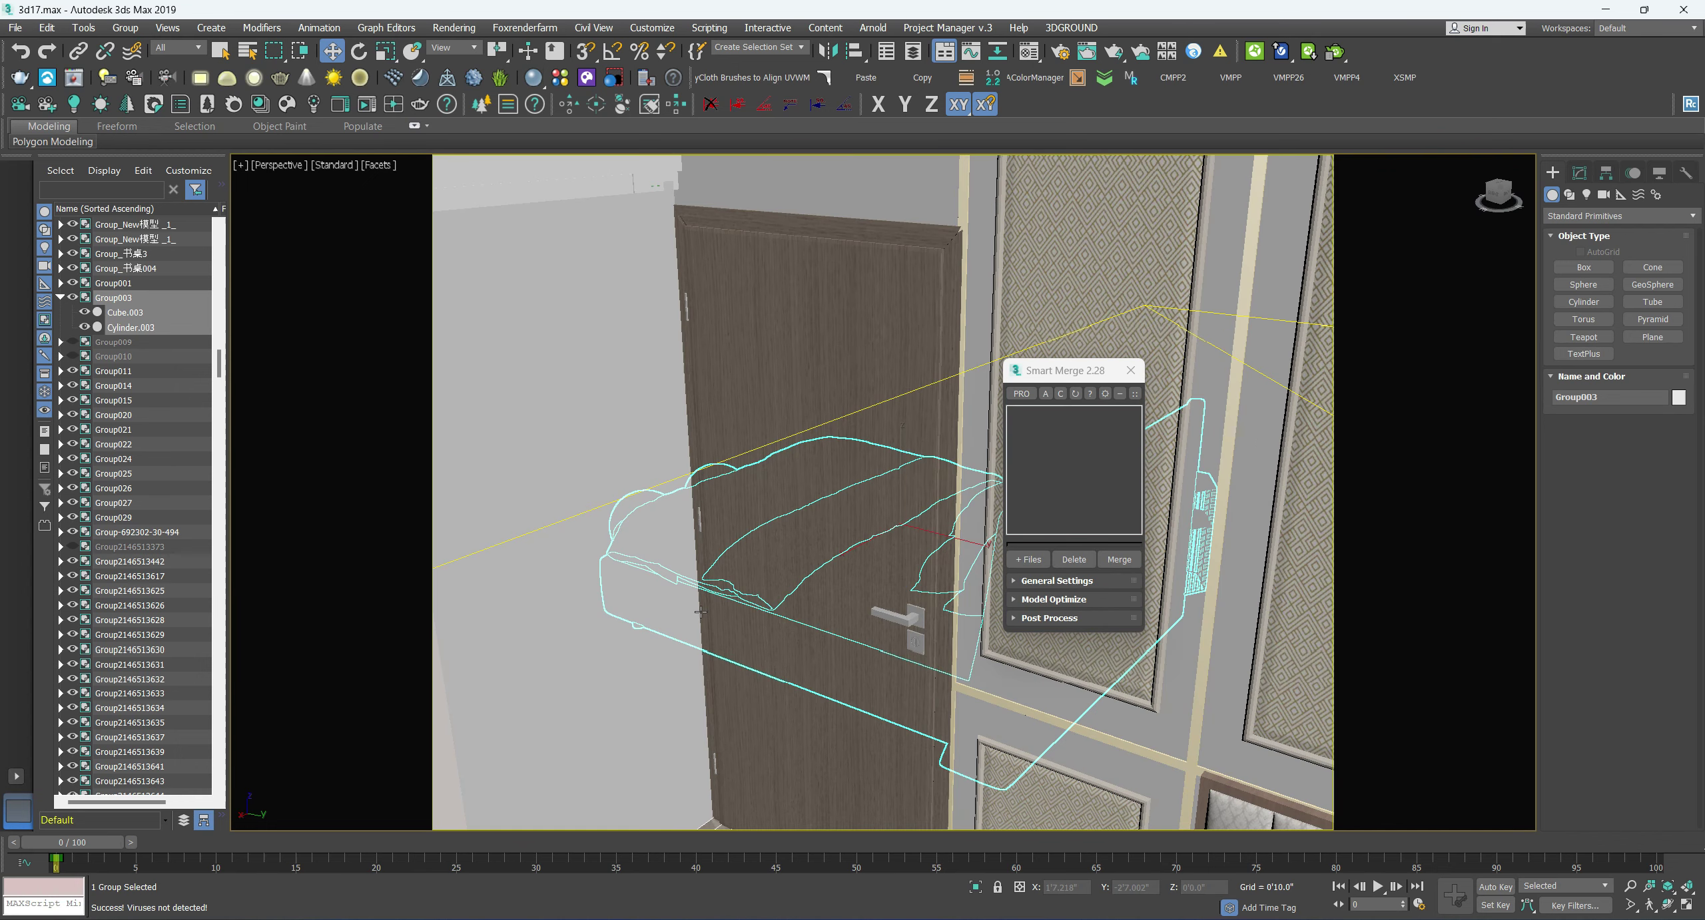
- In Top wireframe view, move the merged bed group off the floor plan
scroll(713, 595, down, 5)
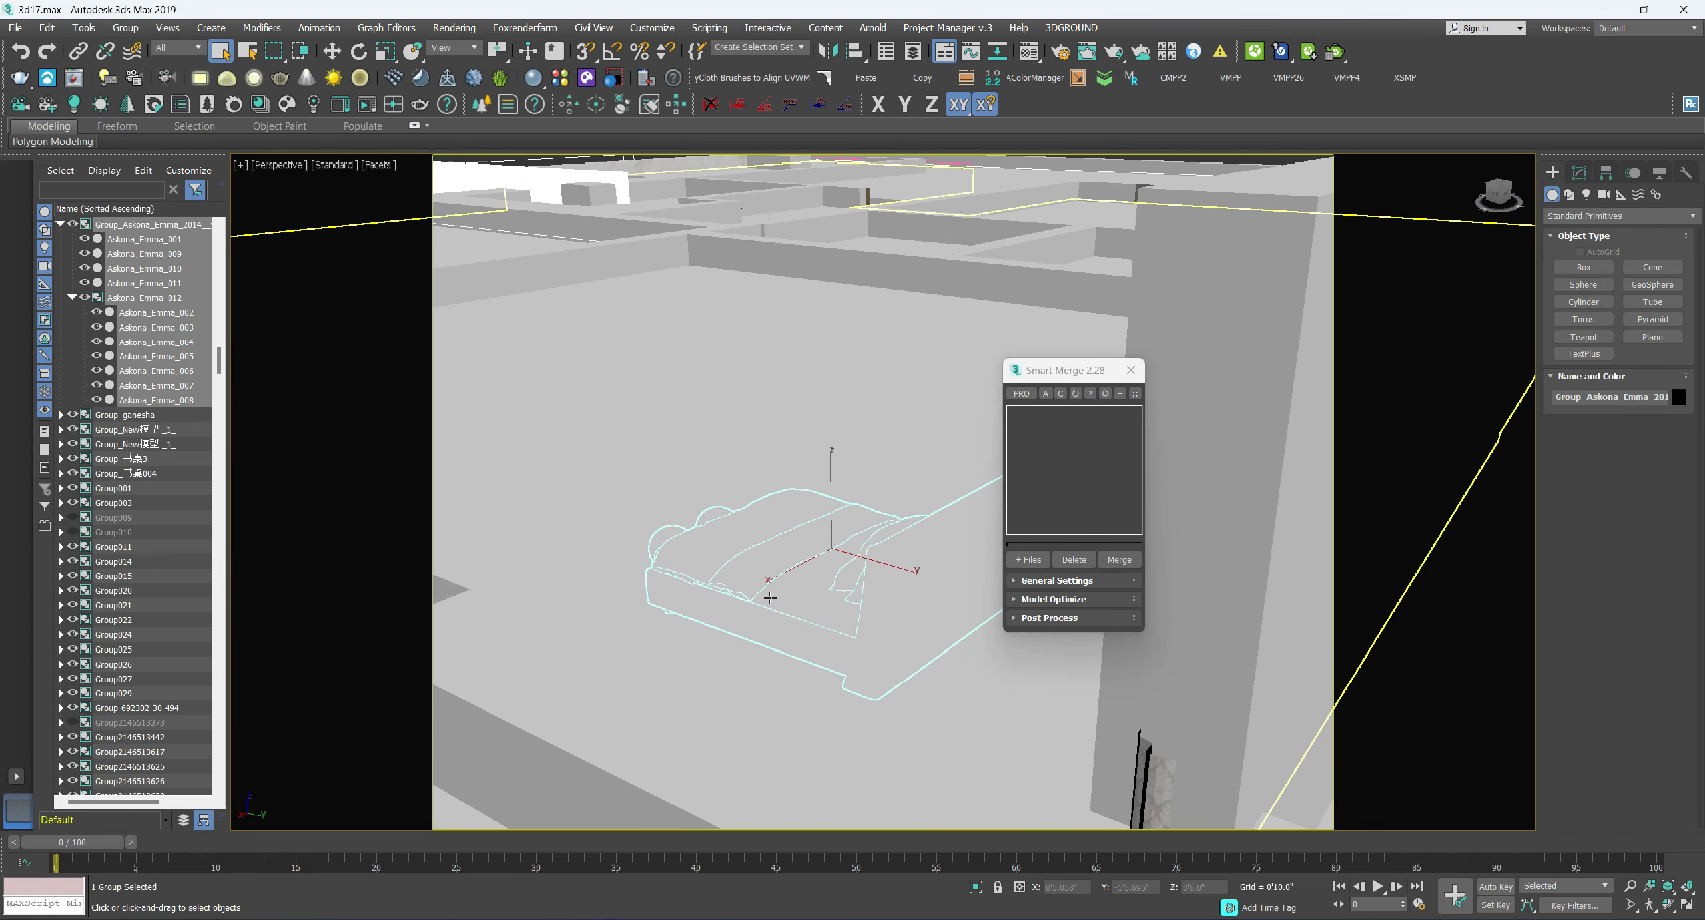
key(t)
scroll(769, 596, down, 5)
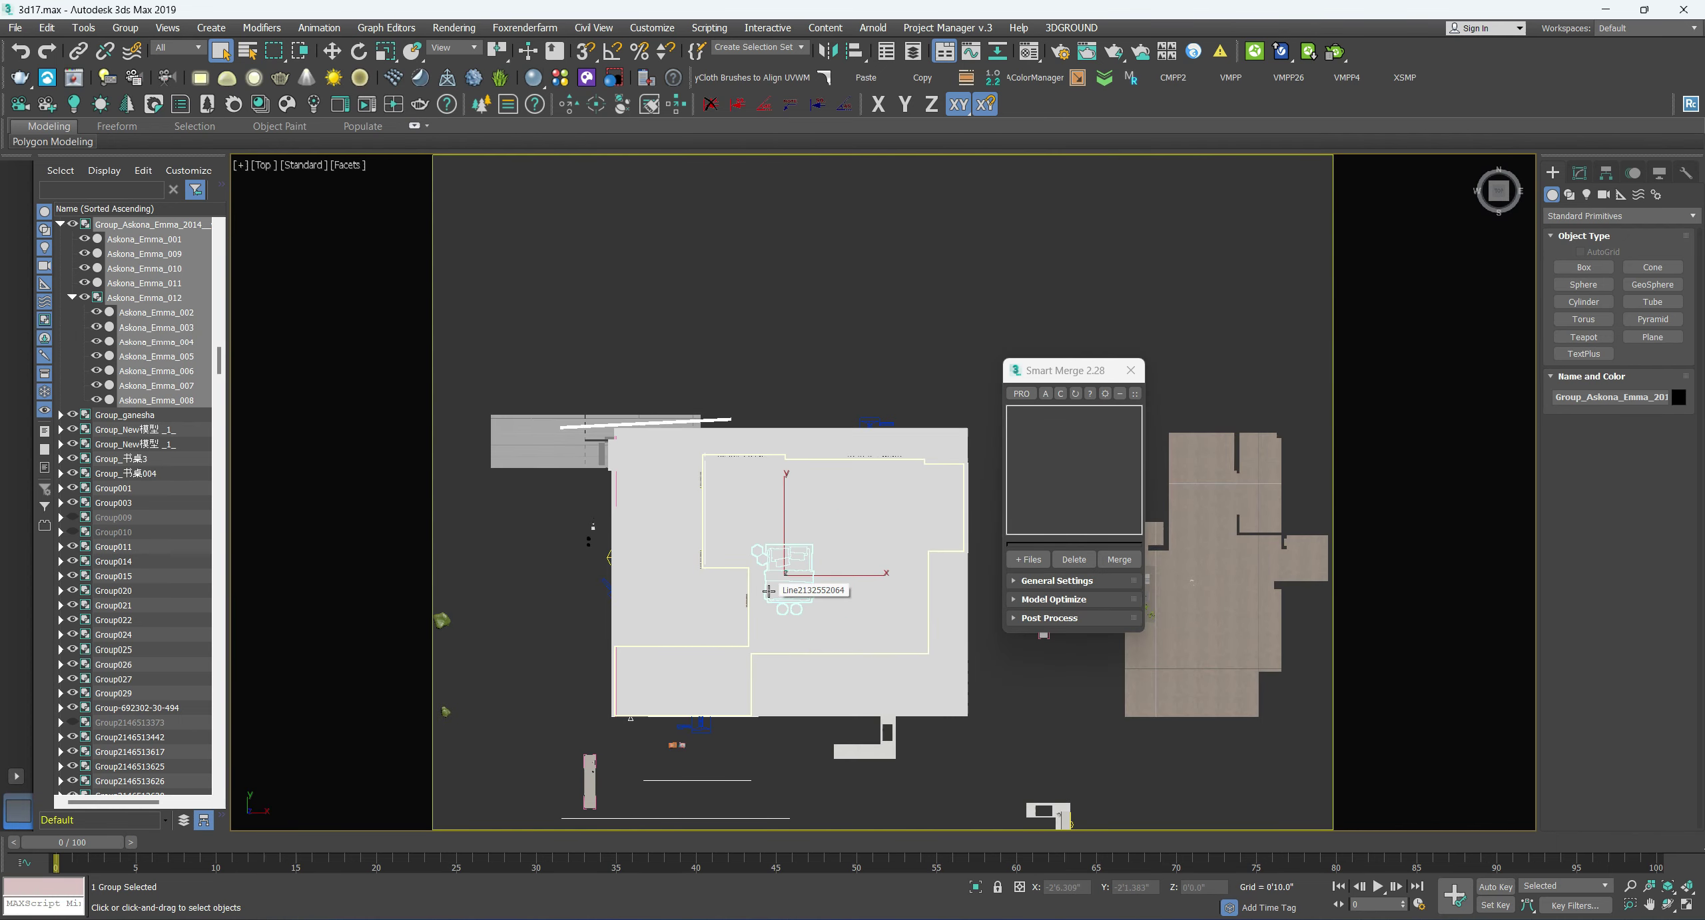
key(F3)
scroll(769, 591, down, 3)
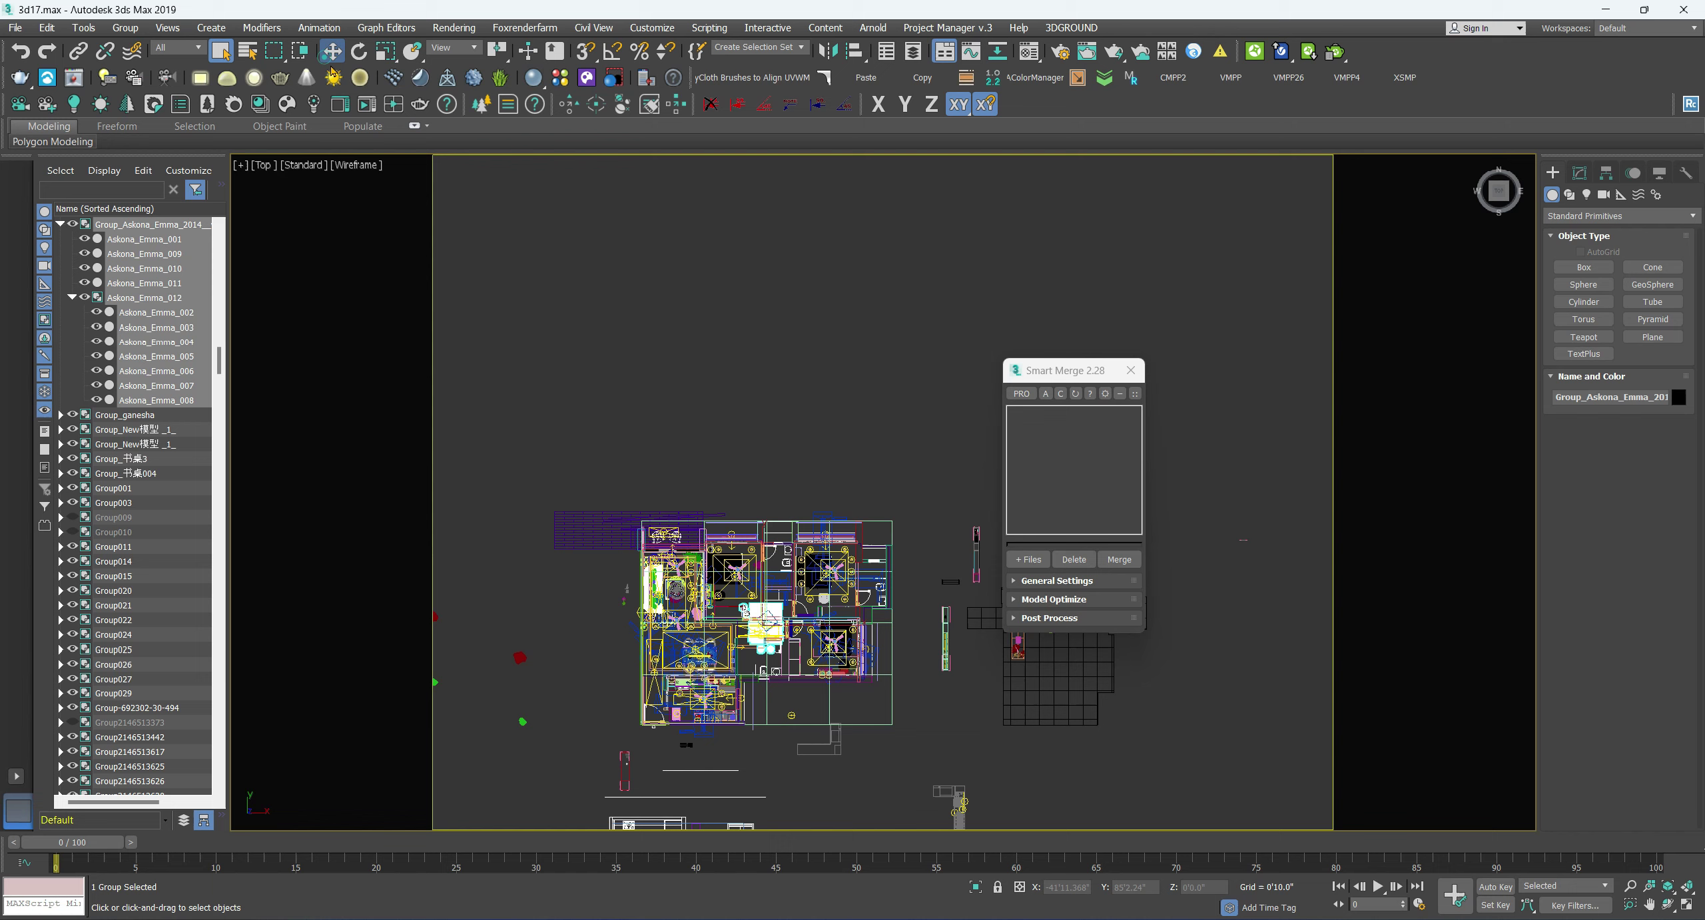
click(331, 53)
drag(795, 600, 942, 350)
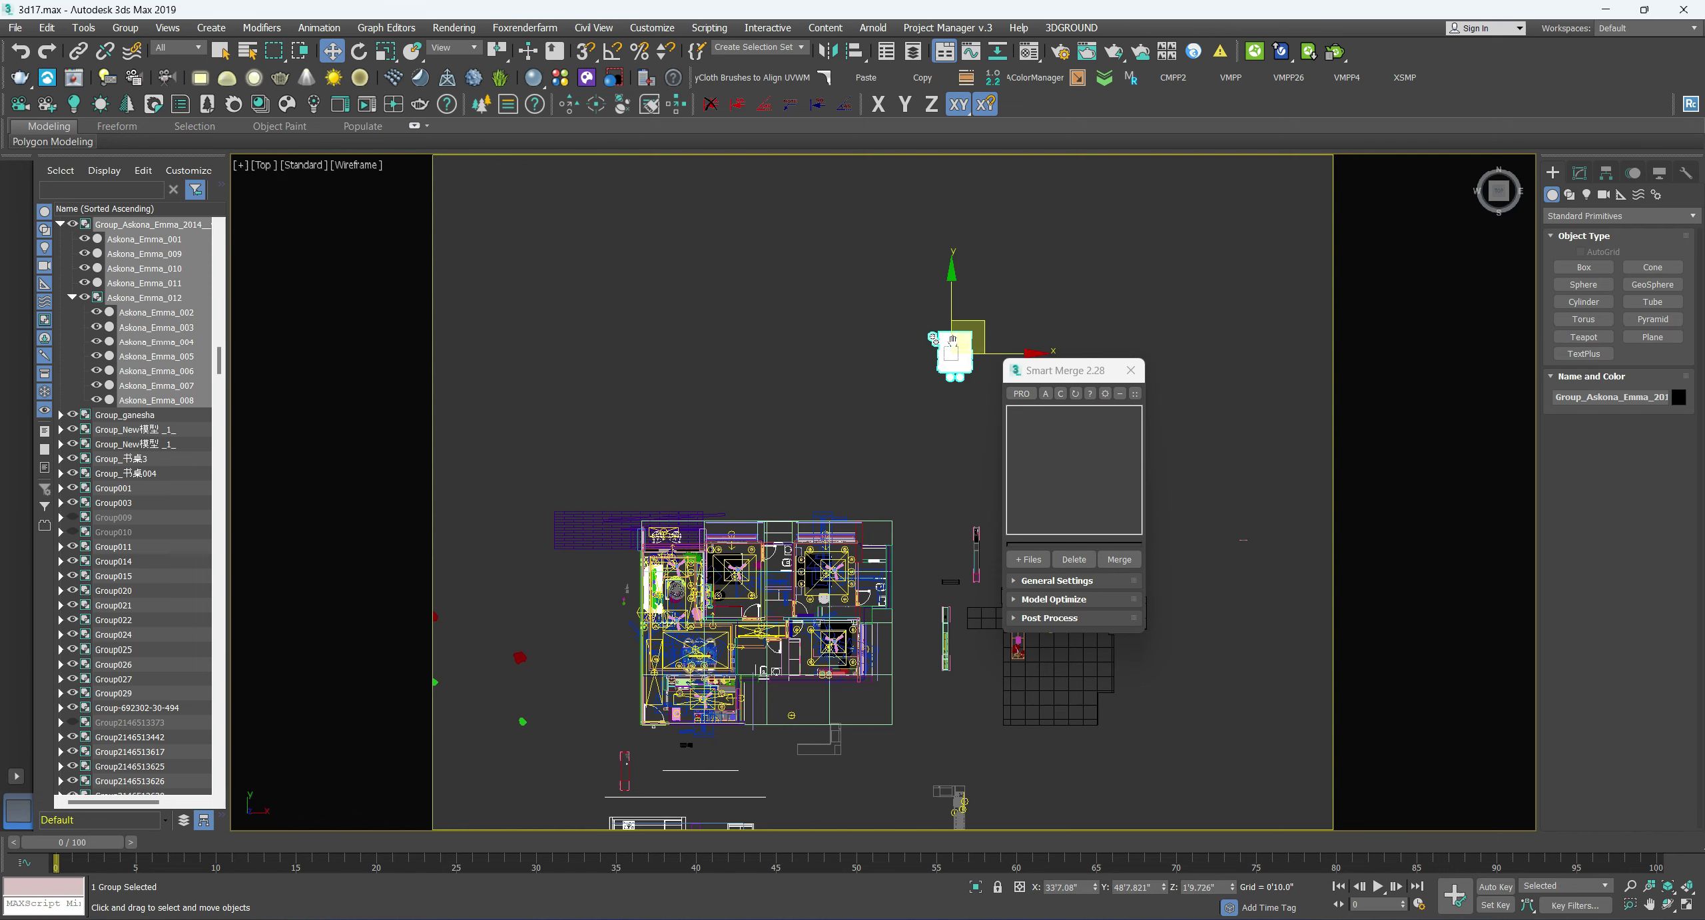
middle_drag(943, 349, 761, 399)
- Return to Perspective and orbit around the isolated bed group
scroll(750, 395, up, 8)
key(p)
scroll(766, 433, down, 3)
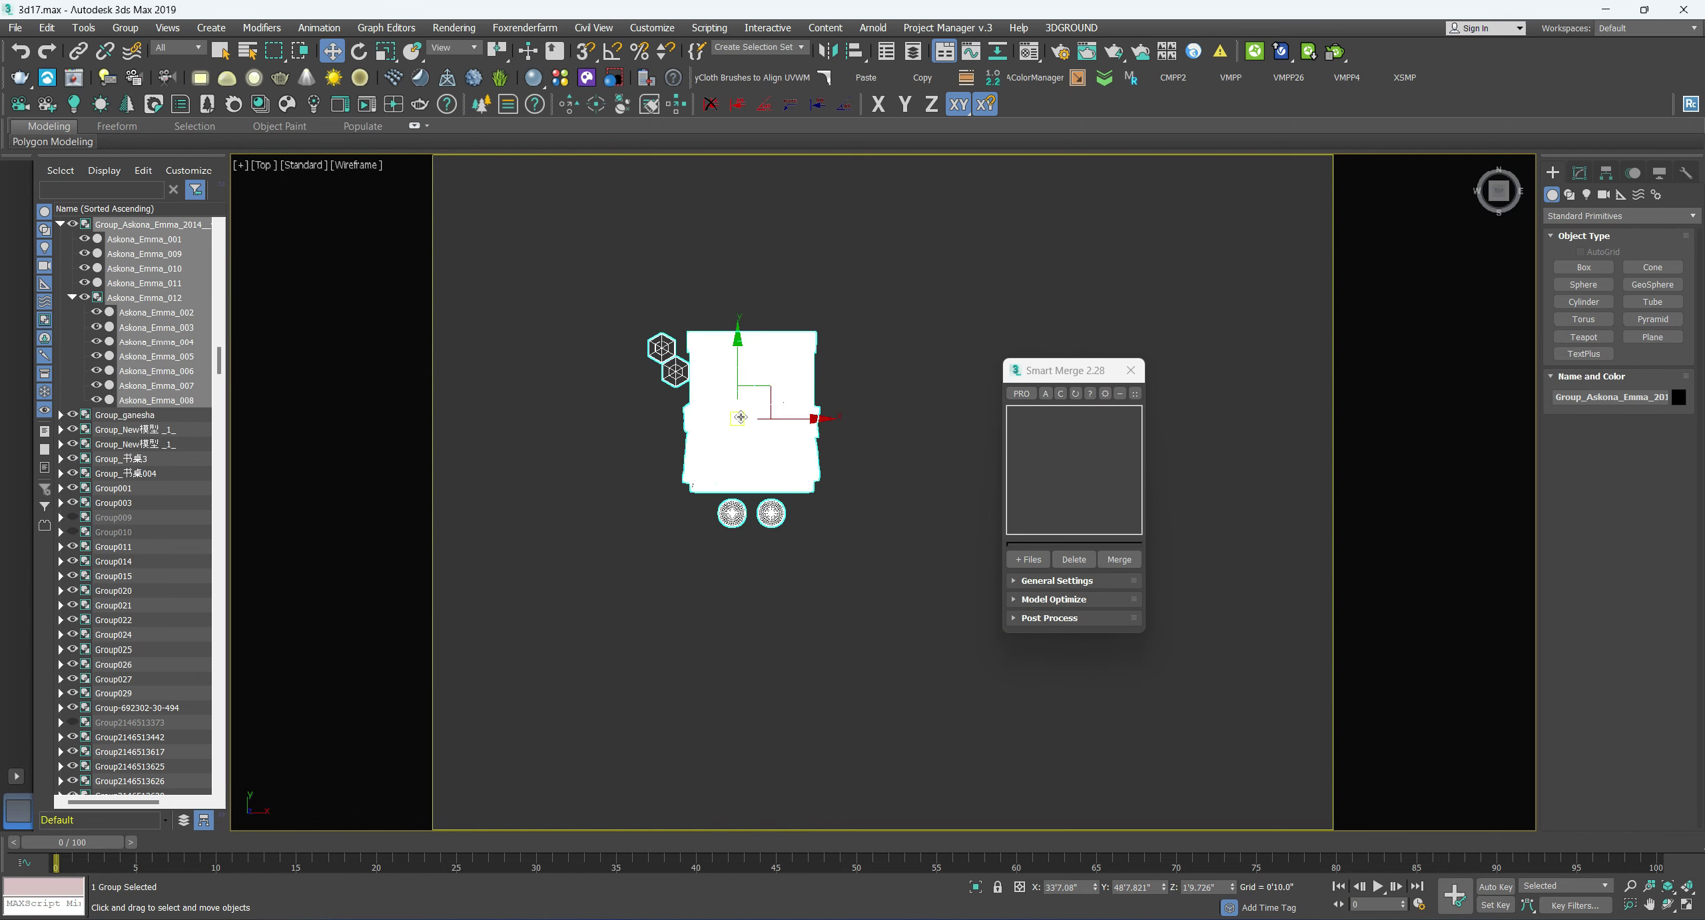
scroll(794, 518, up, 4)
alt+middle_drag(794, 518, 801, 588)
- Set the viewport to Default Shading so the bed shows shaded
click(801, 588)
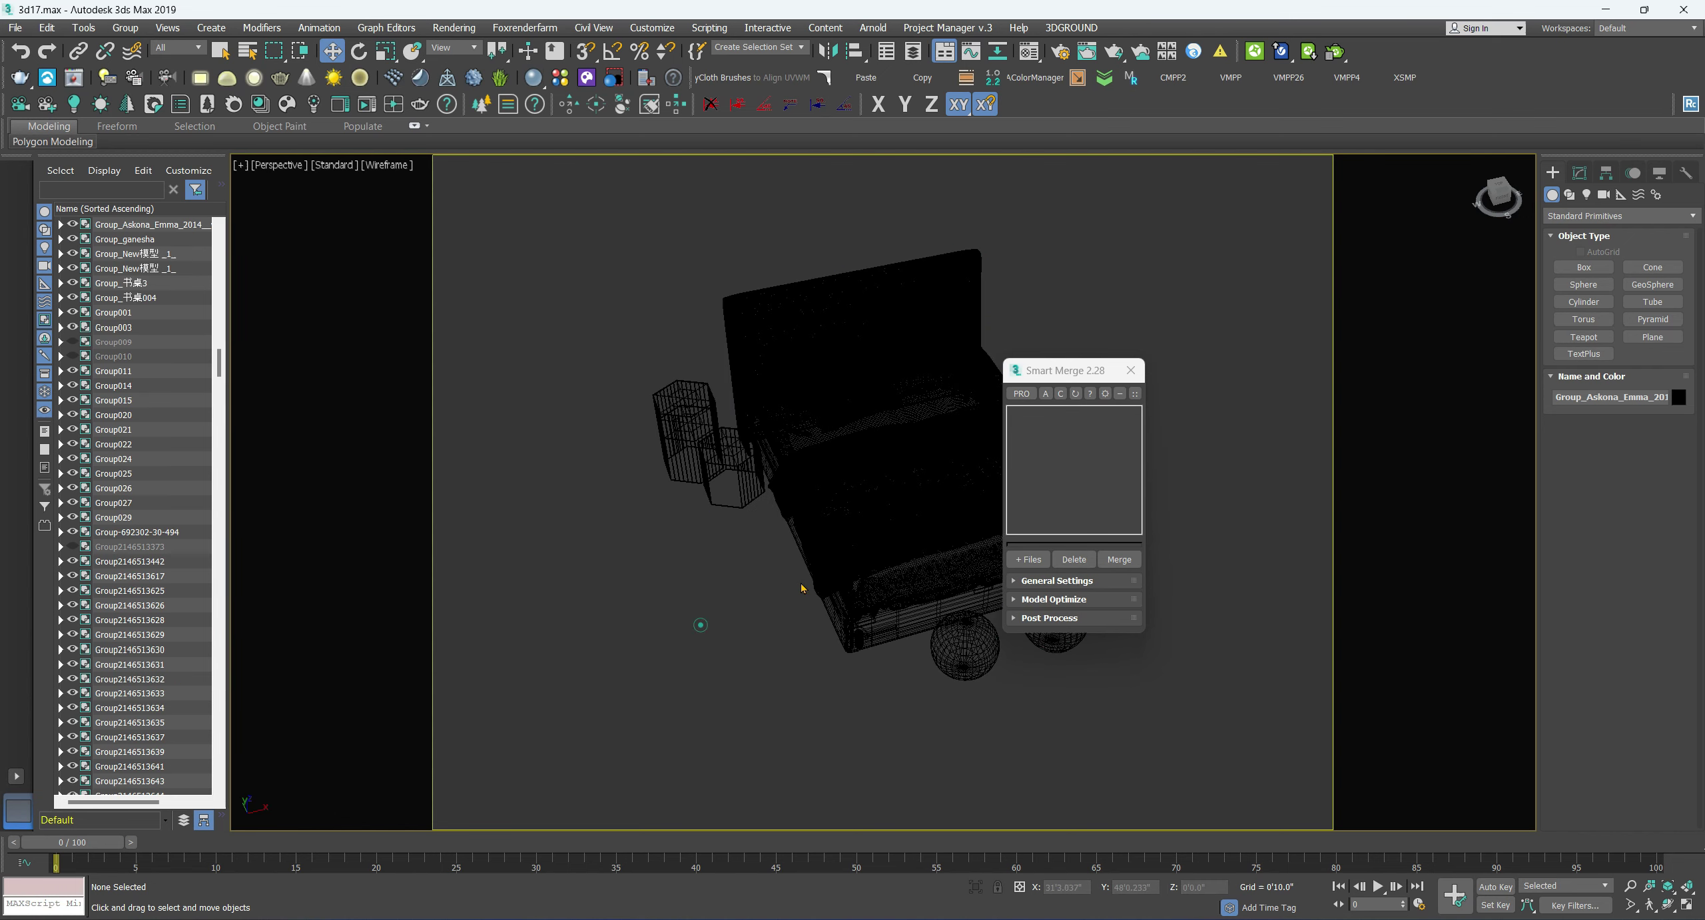
key(F3)
key(F4)
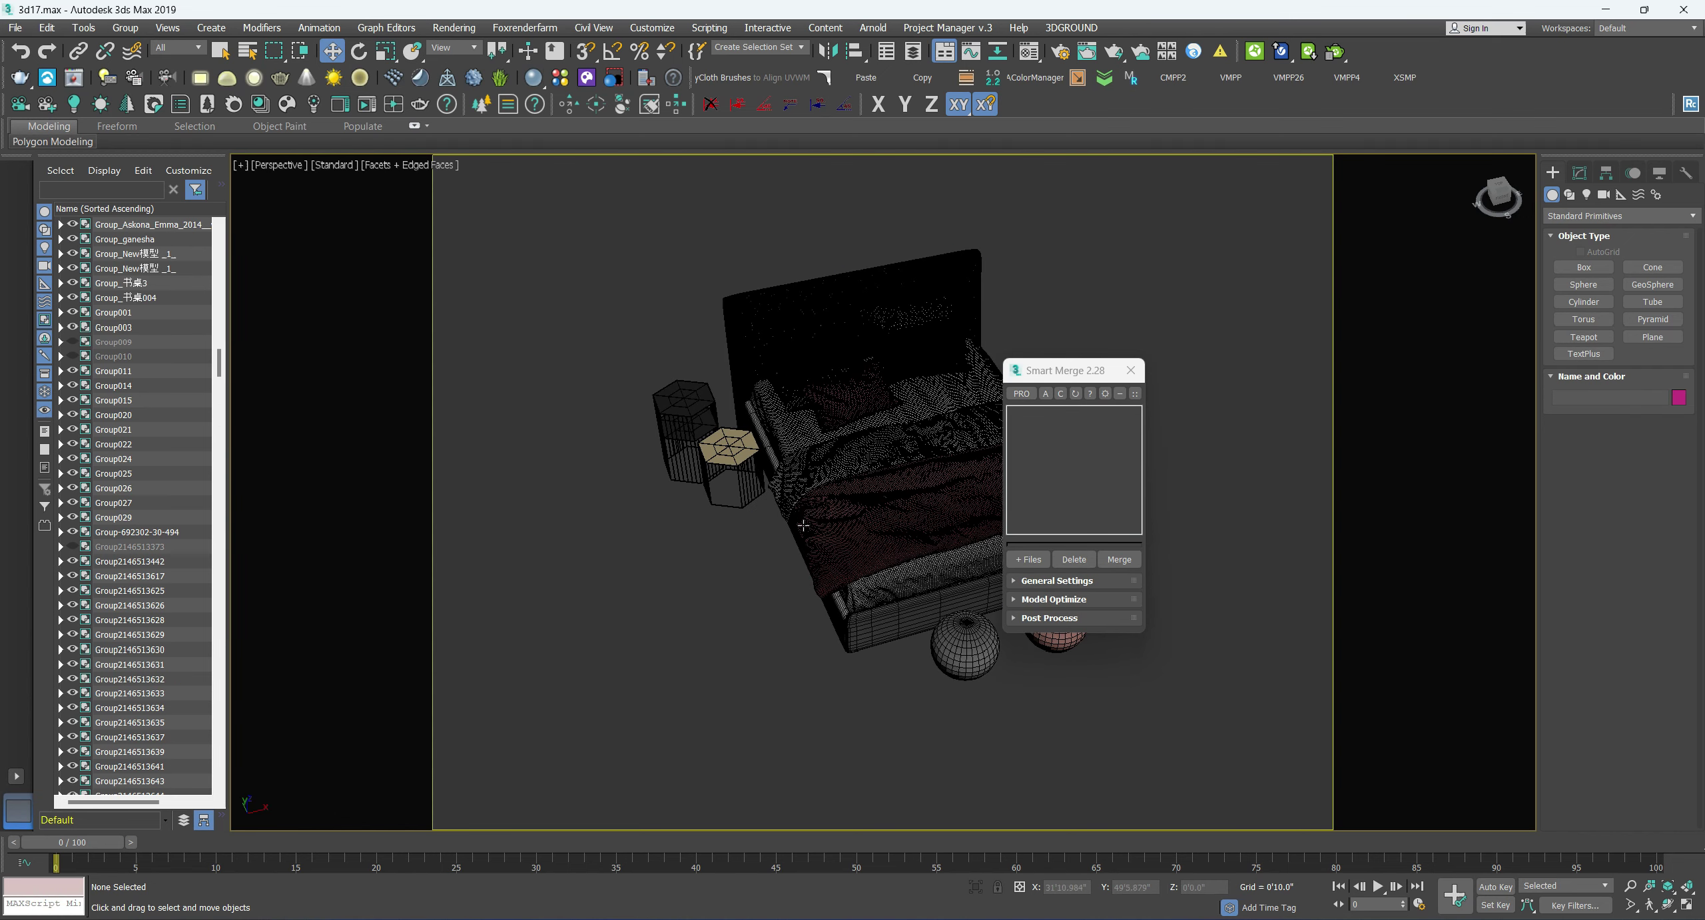
click(393, 166)
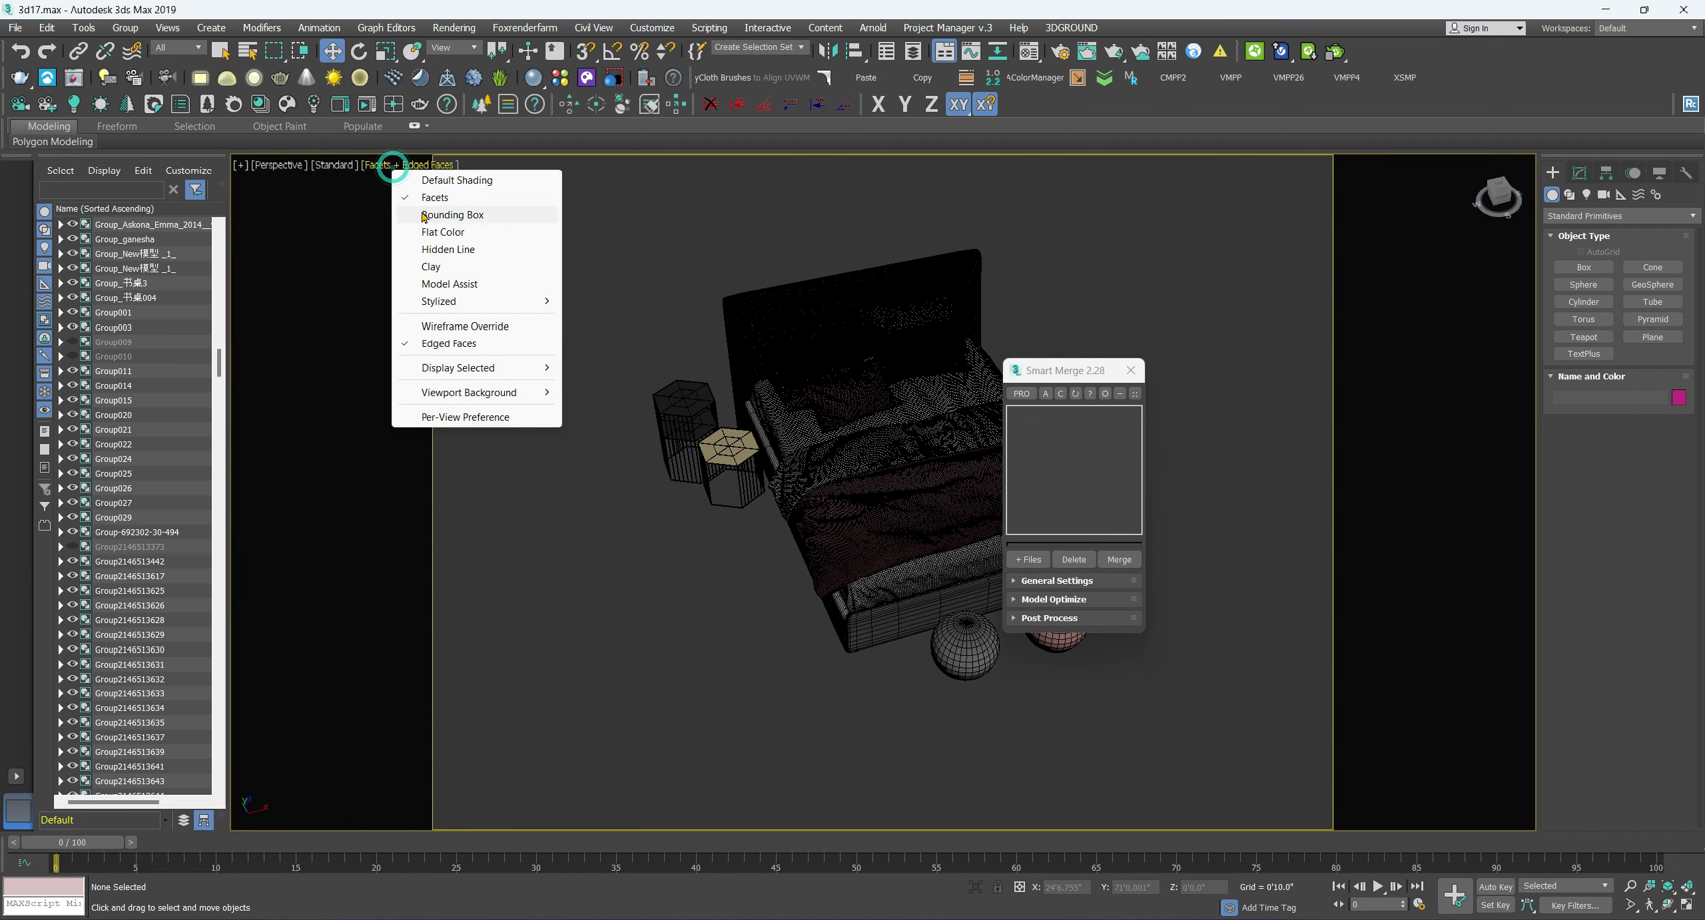
click(339, 167)
click(426, 167)
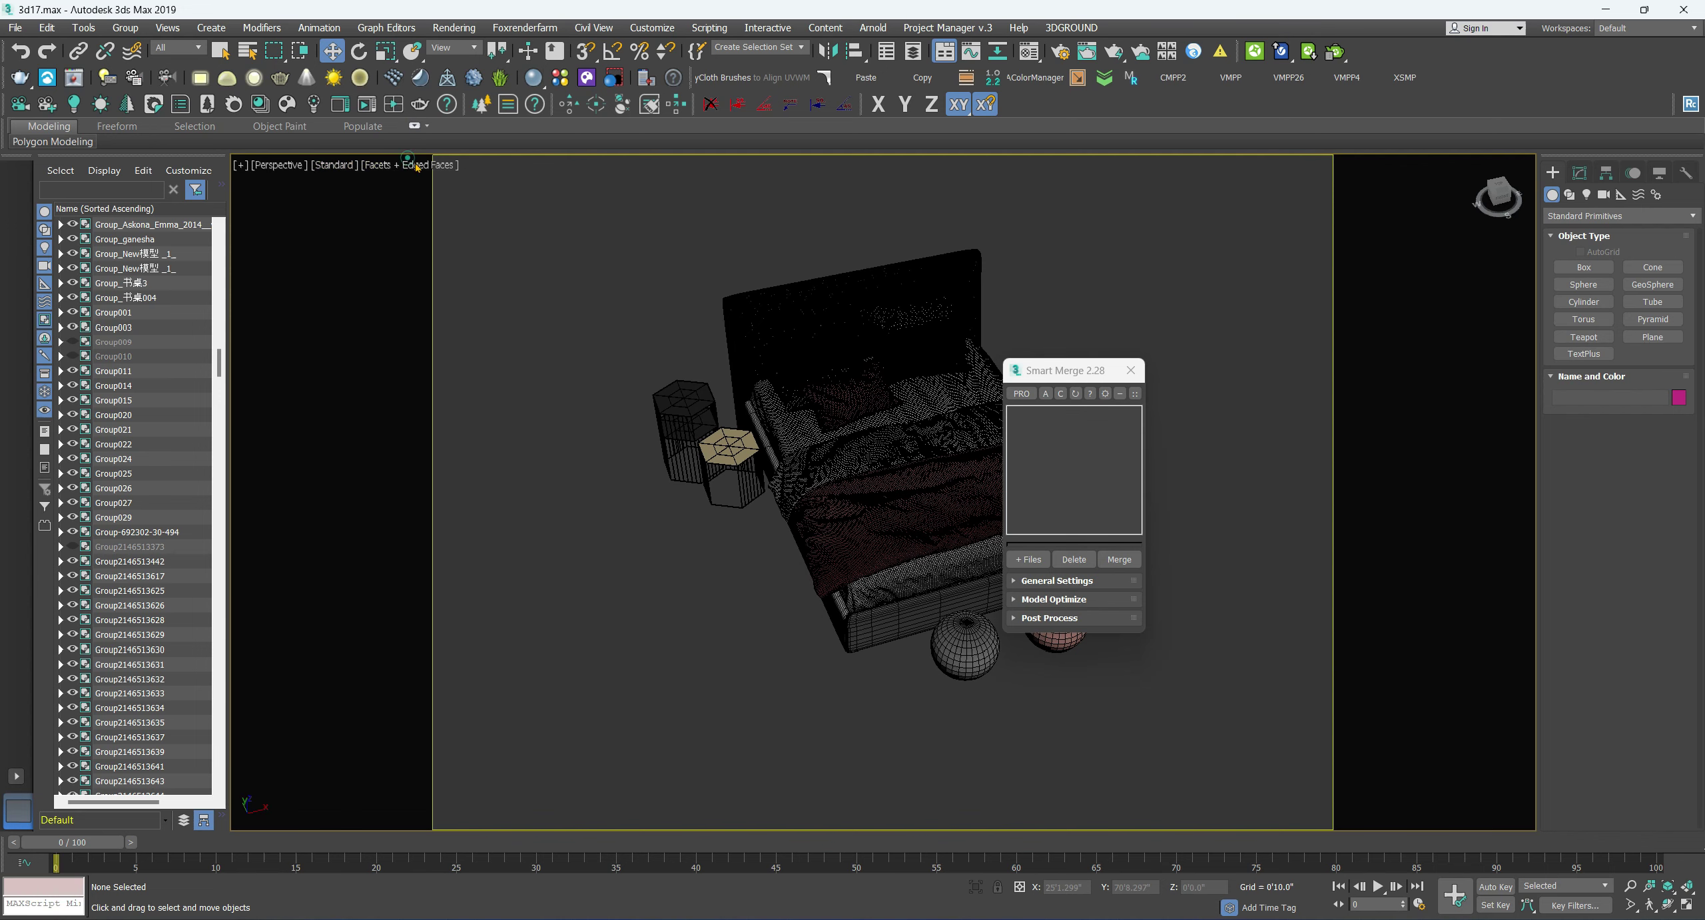
click(482, 180)
- Select the Askona bed group, frame it closer, and open the Material Editor
click(804, 432)
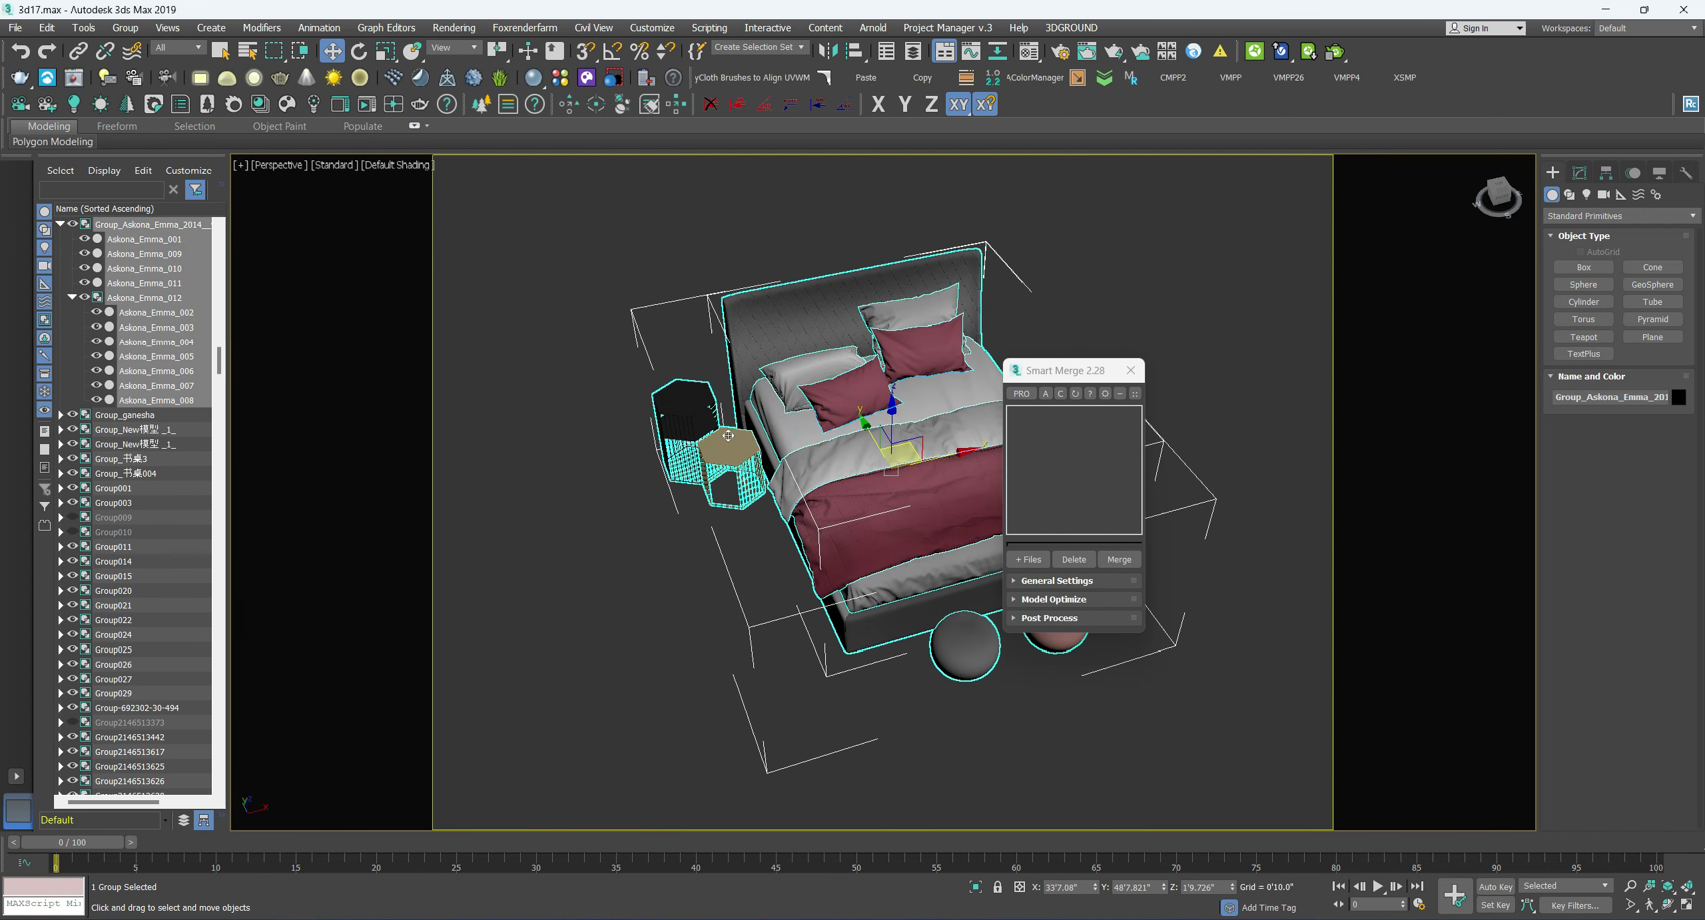
mouse_move(728, 436)
alt+middle_down()
mouse_move(746, 453)
mouse_move(713, 475)
alt+middle_up()
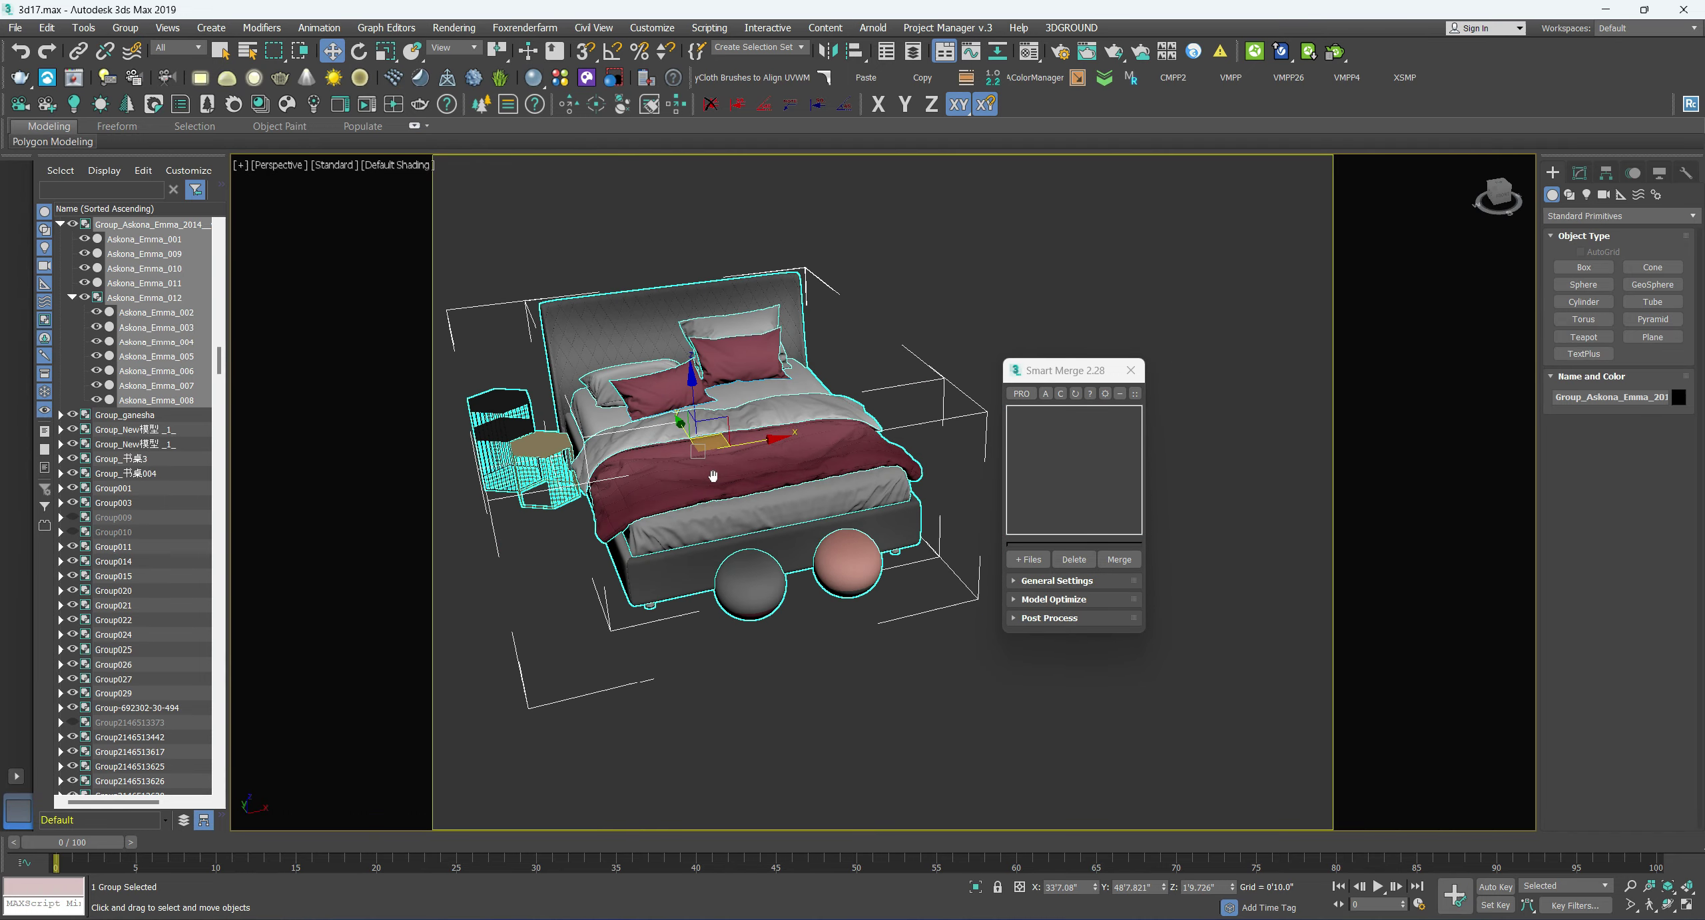
scroll(713, 476, up, 4)
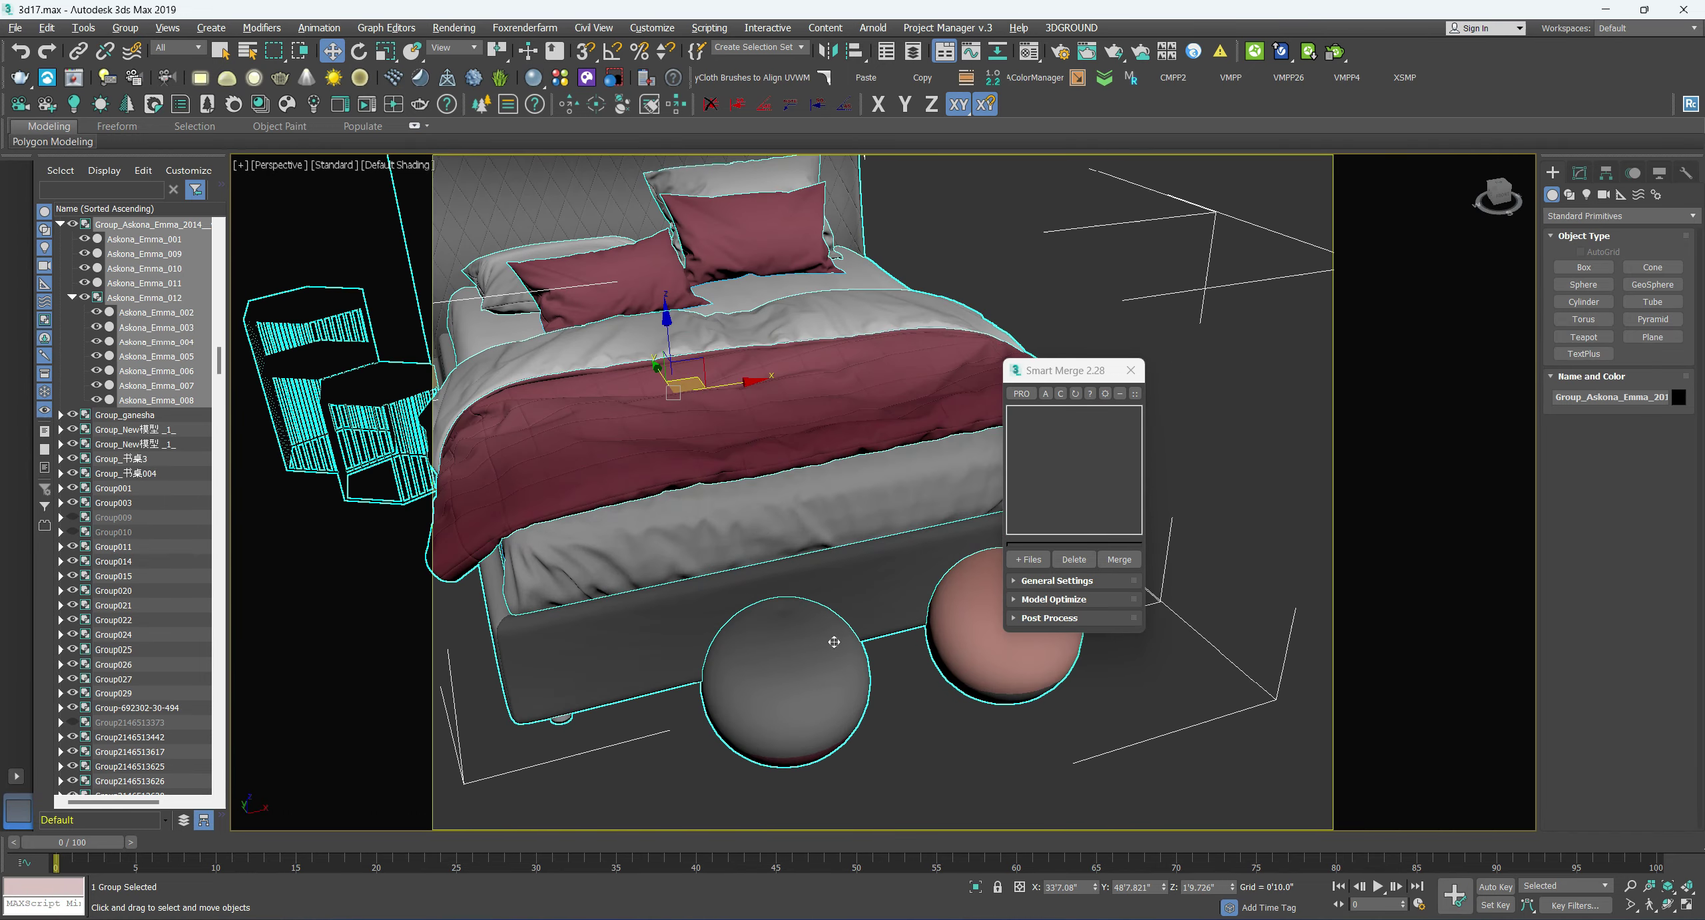
alt+middle_drag(834, 641, 848, 643)
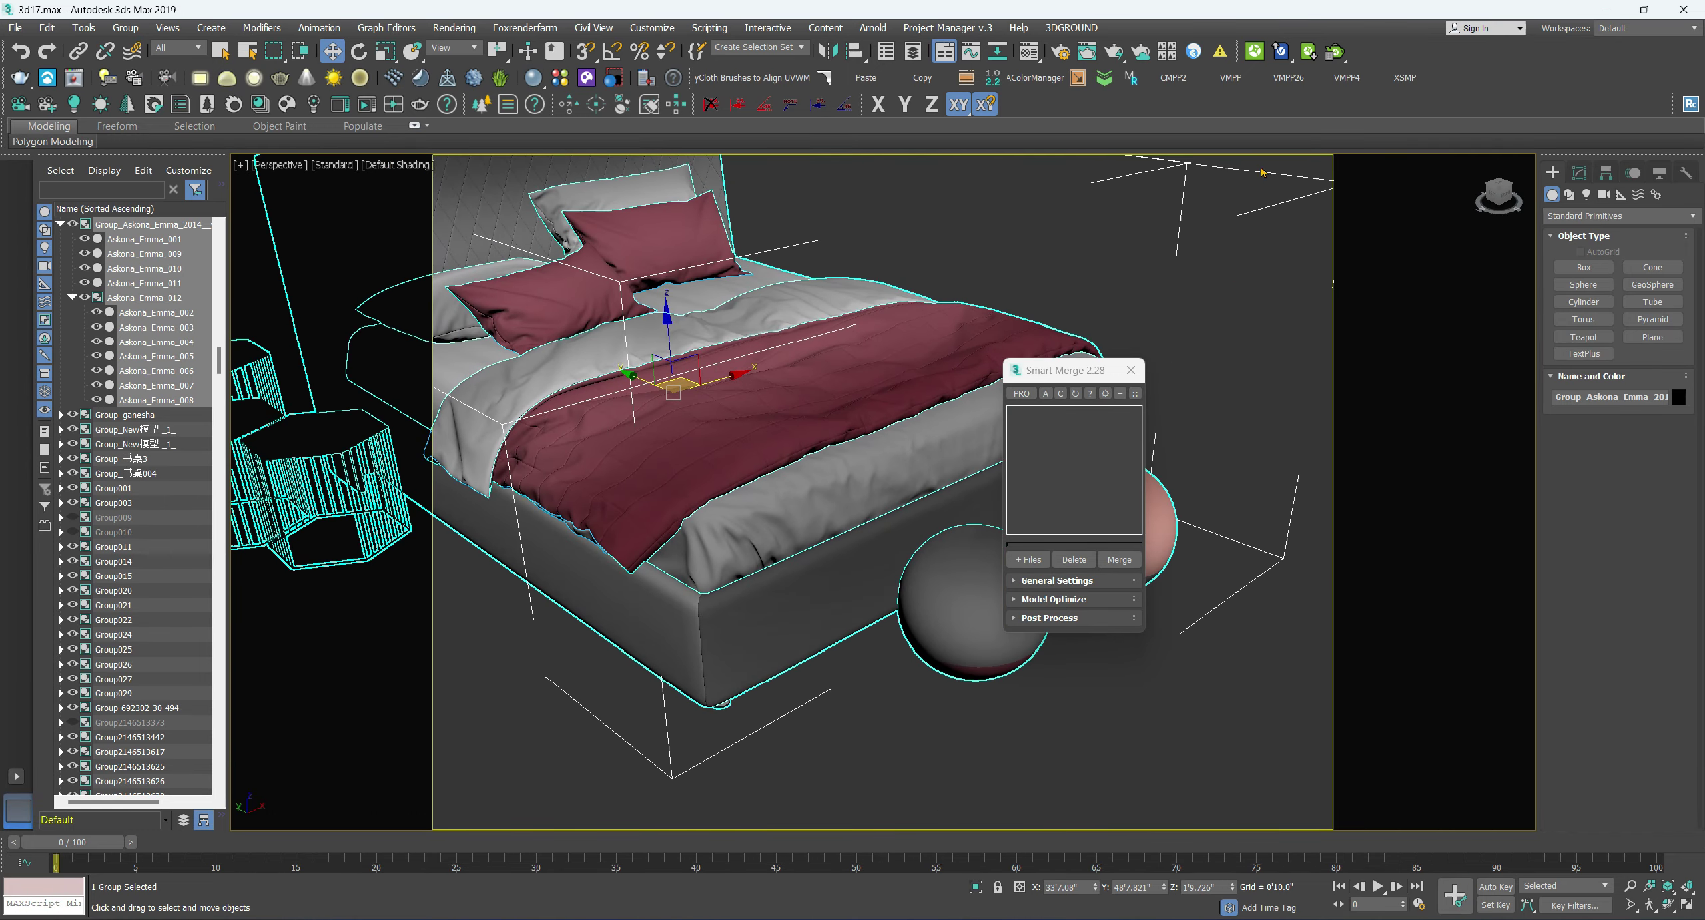
click(1030, 54)
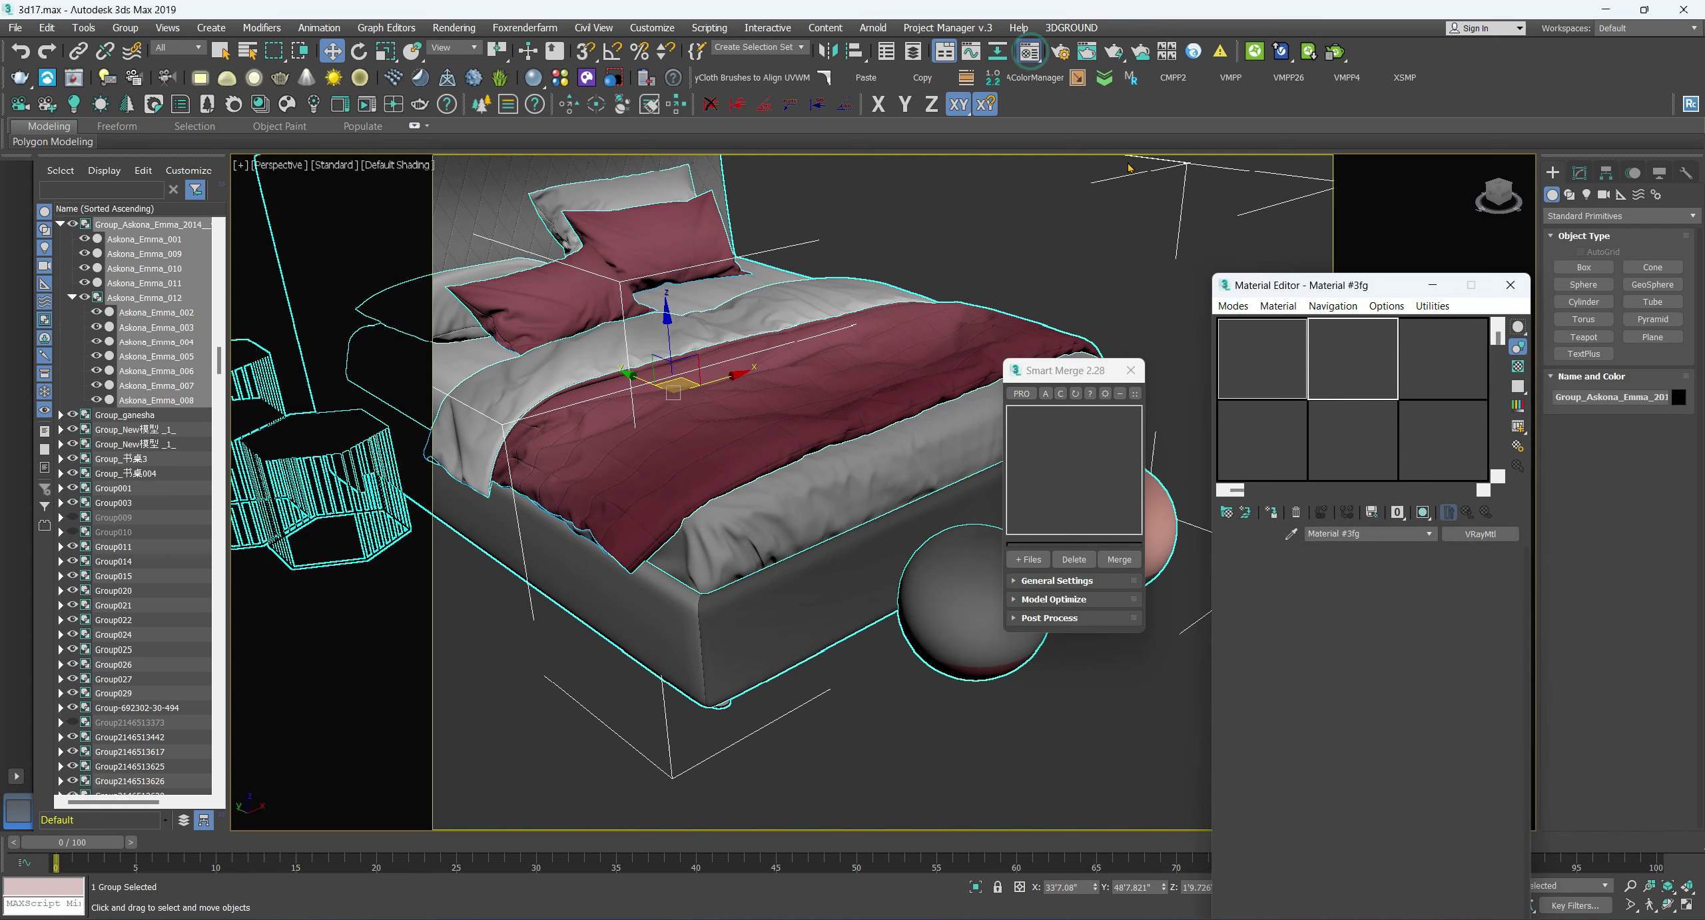
- Select the grey and pink spheres at the bed's foot and bring the side tables into view
click(179, 47)
click(957, 598)
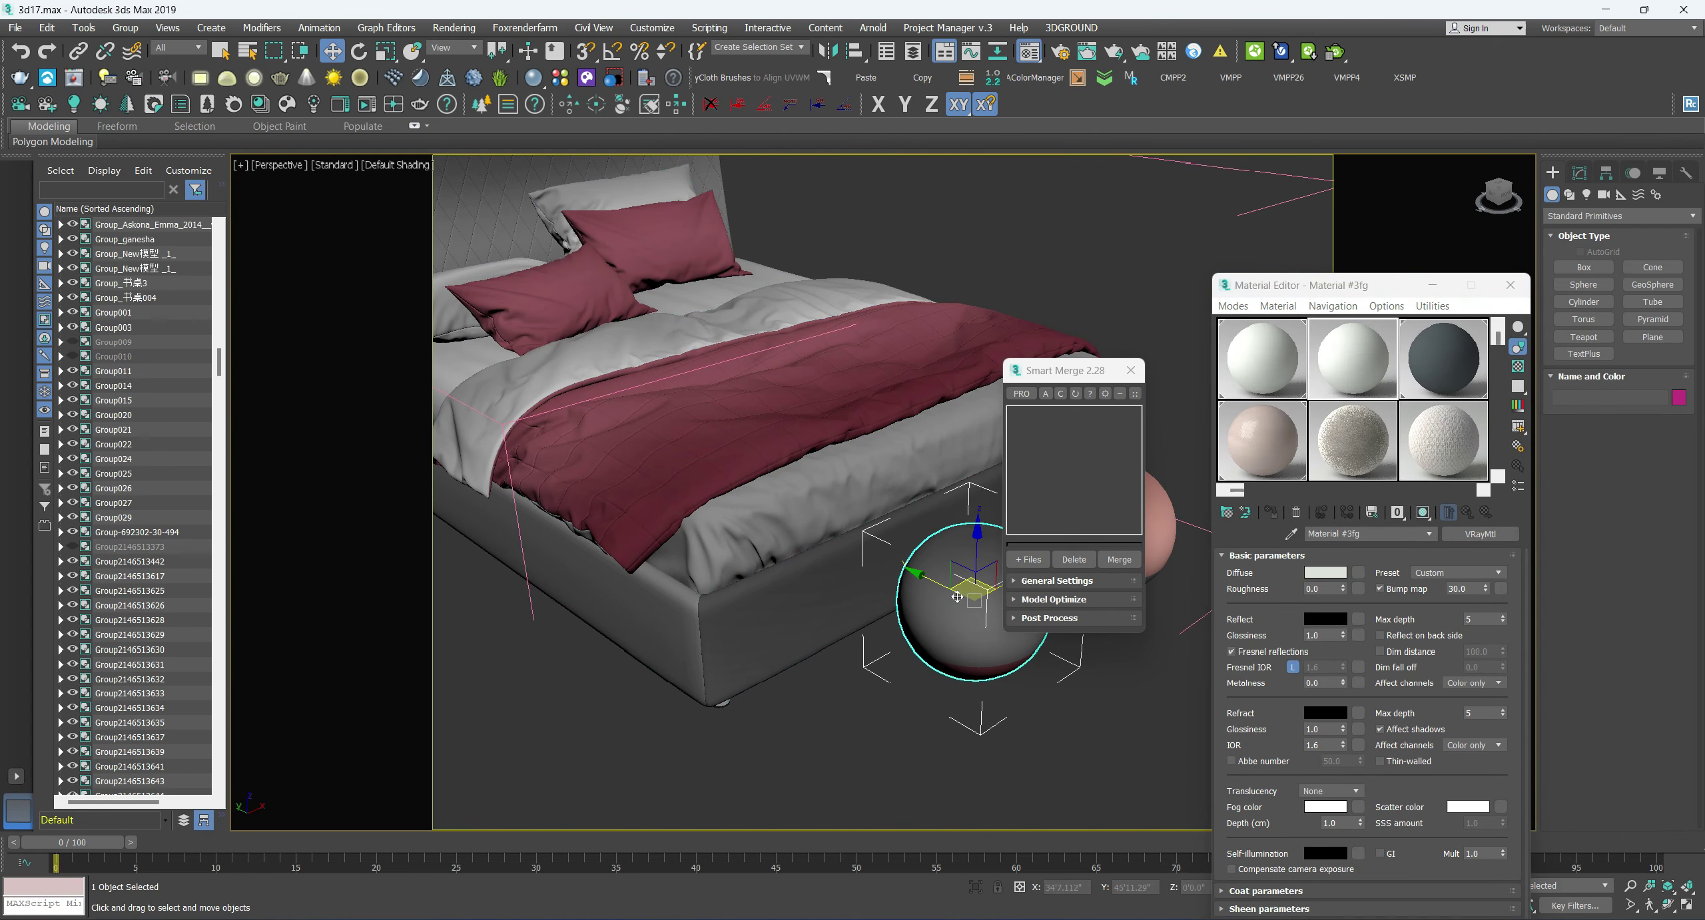
alt+middle_drag(957, 598, 842, 581)
ctrl+click(888, 551)
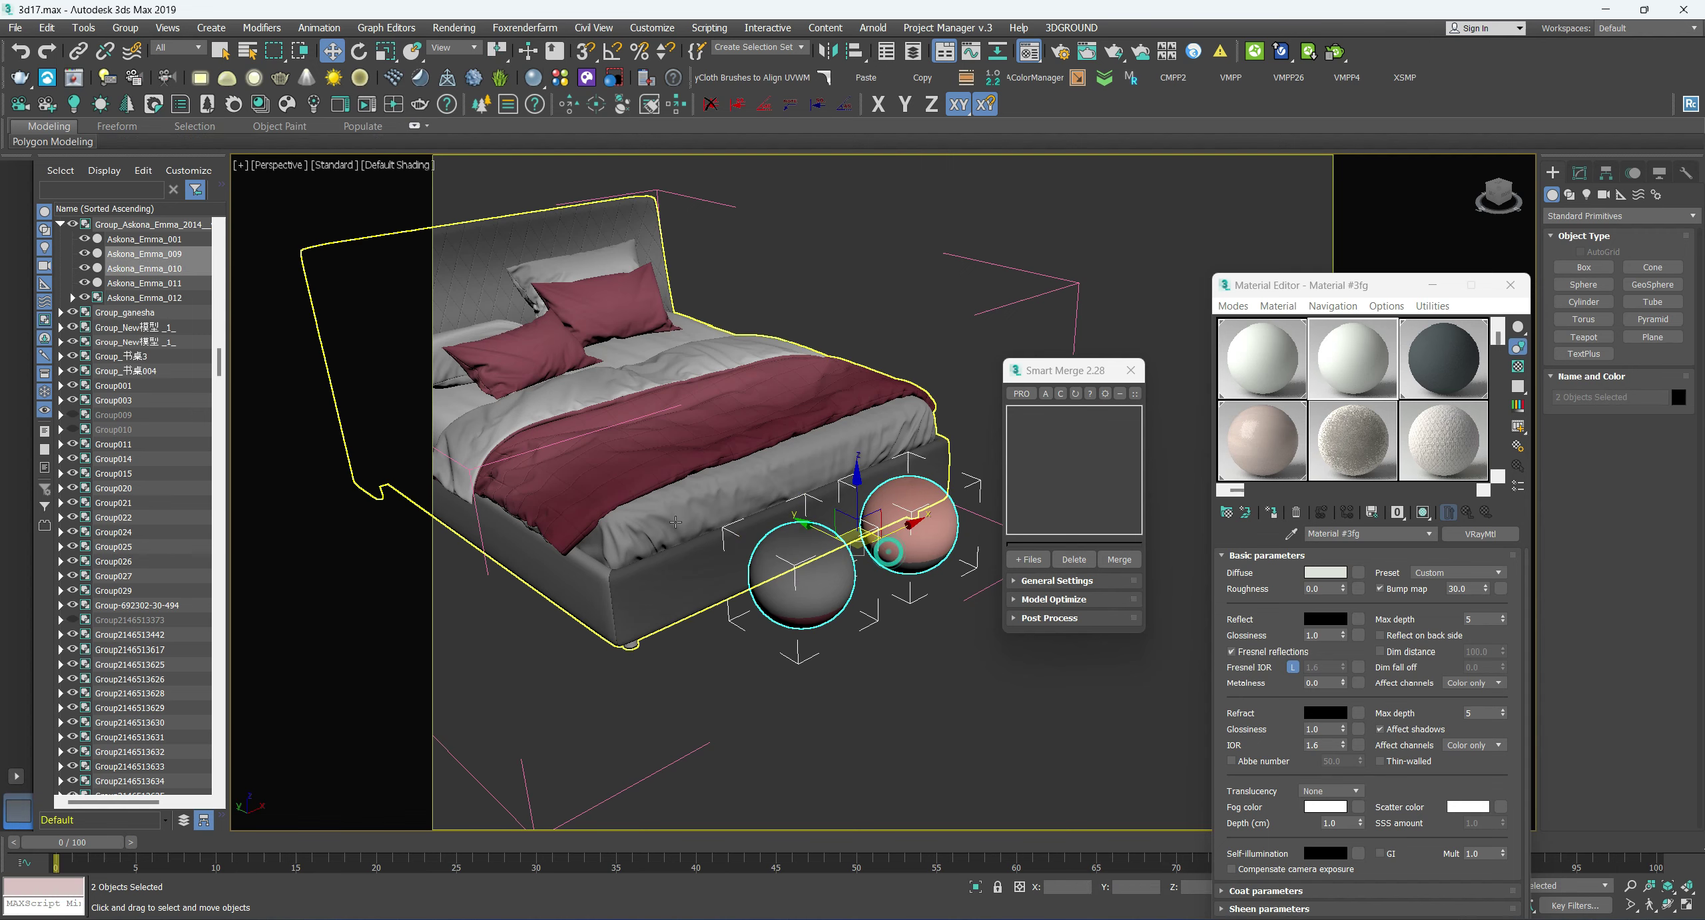
scroll(606, 466, up, 3)
scroll(606, 466, down, 6)
scroll(606, 466, up, 1)
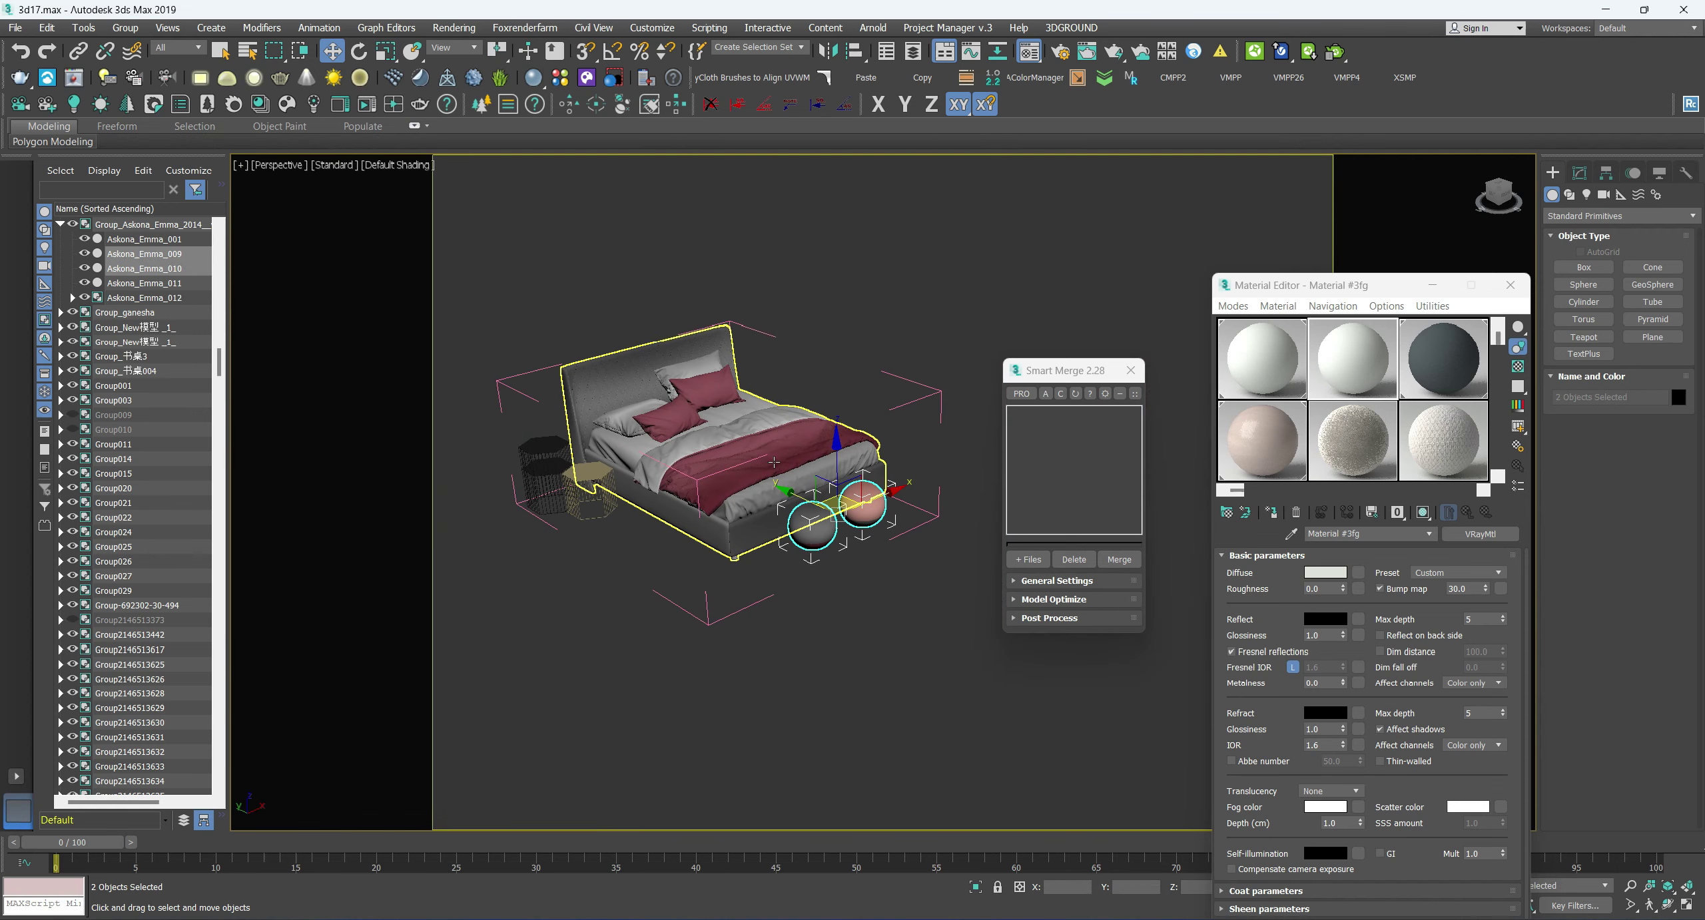
scroll(606, 466, up, 3)
scroll(623, 520, up, 4)
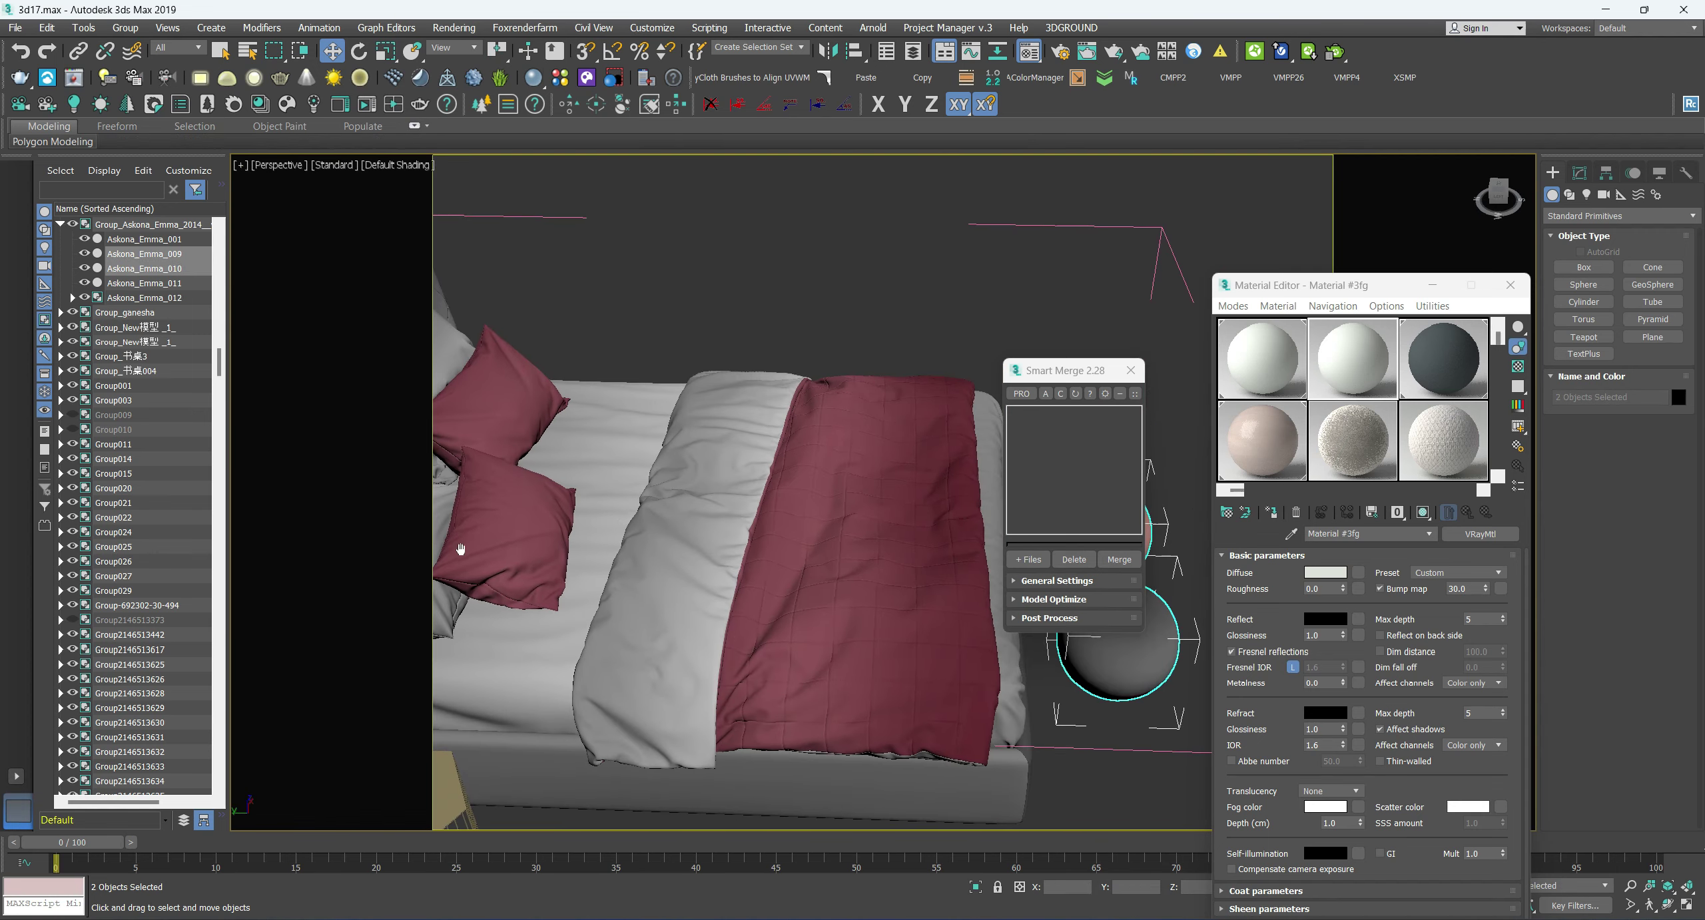
middle_drag(460, 550, 760, 335)
scroll(684, 610, down, 3)
scroll(733, 599, down, 4)
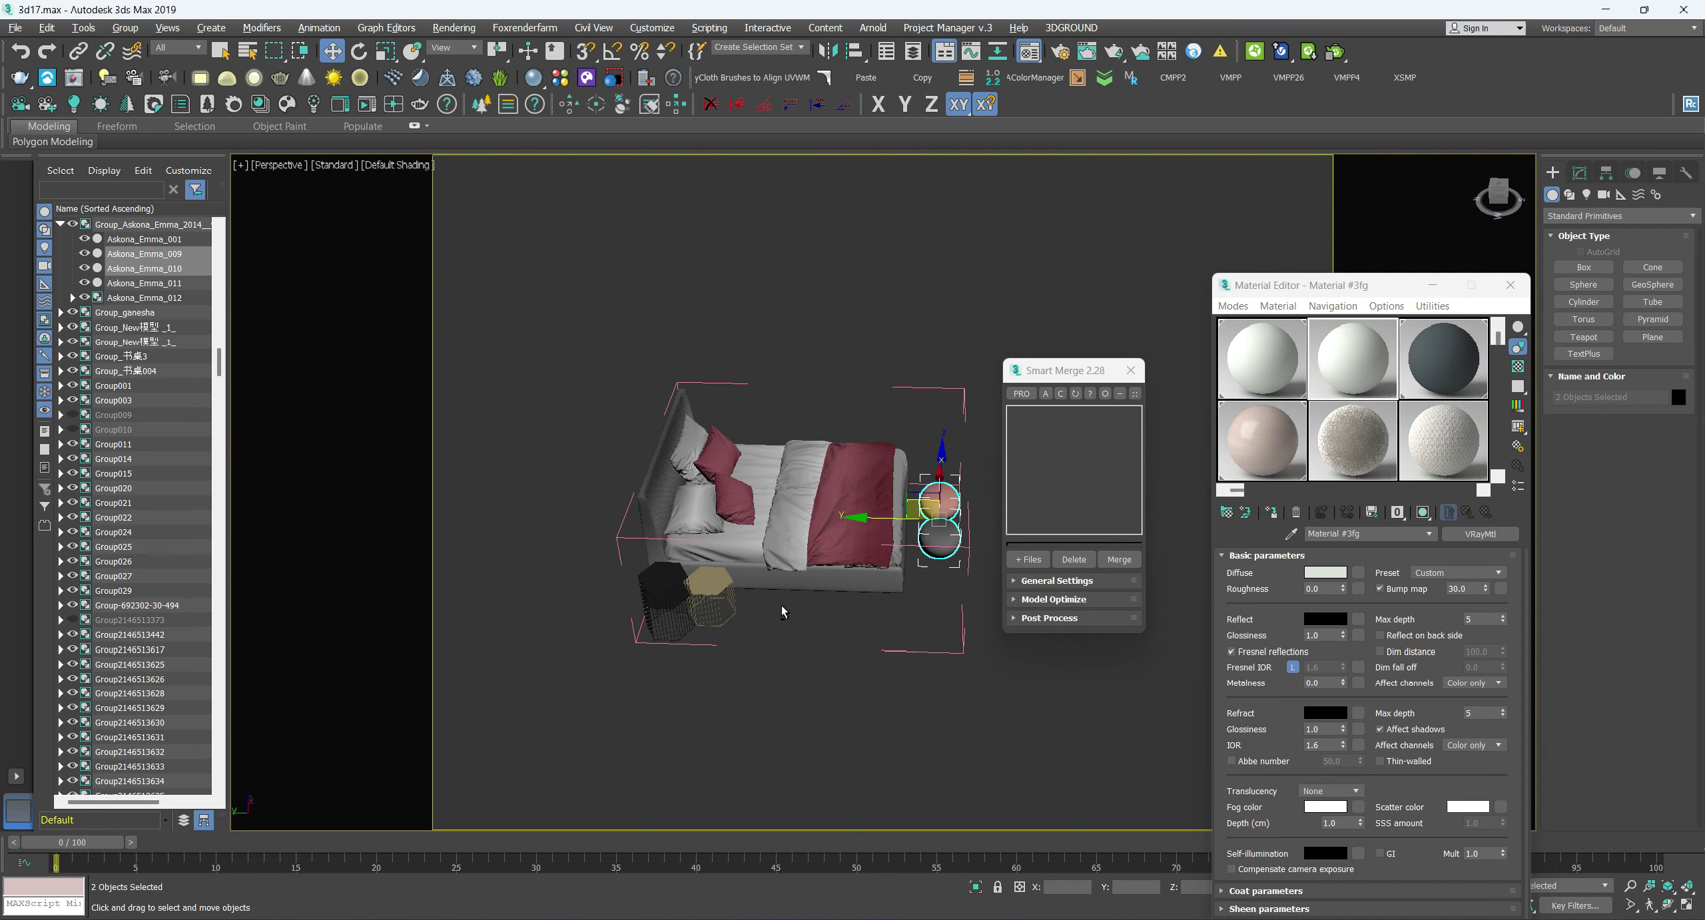
- Detach the Askona bed group from the other merged objects and move it right along X
click(804, 521)
alt+middle_drag(804, 522, 832, 504)
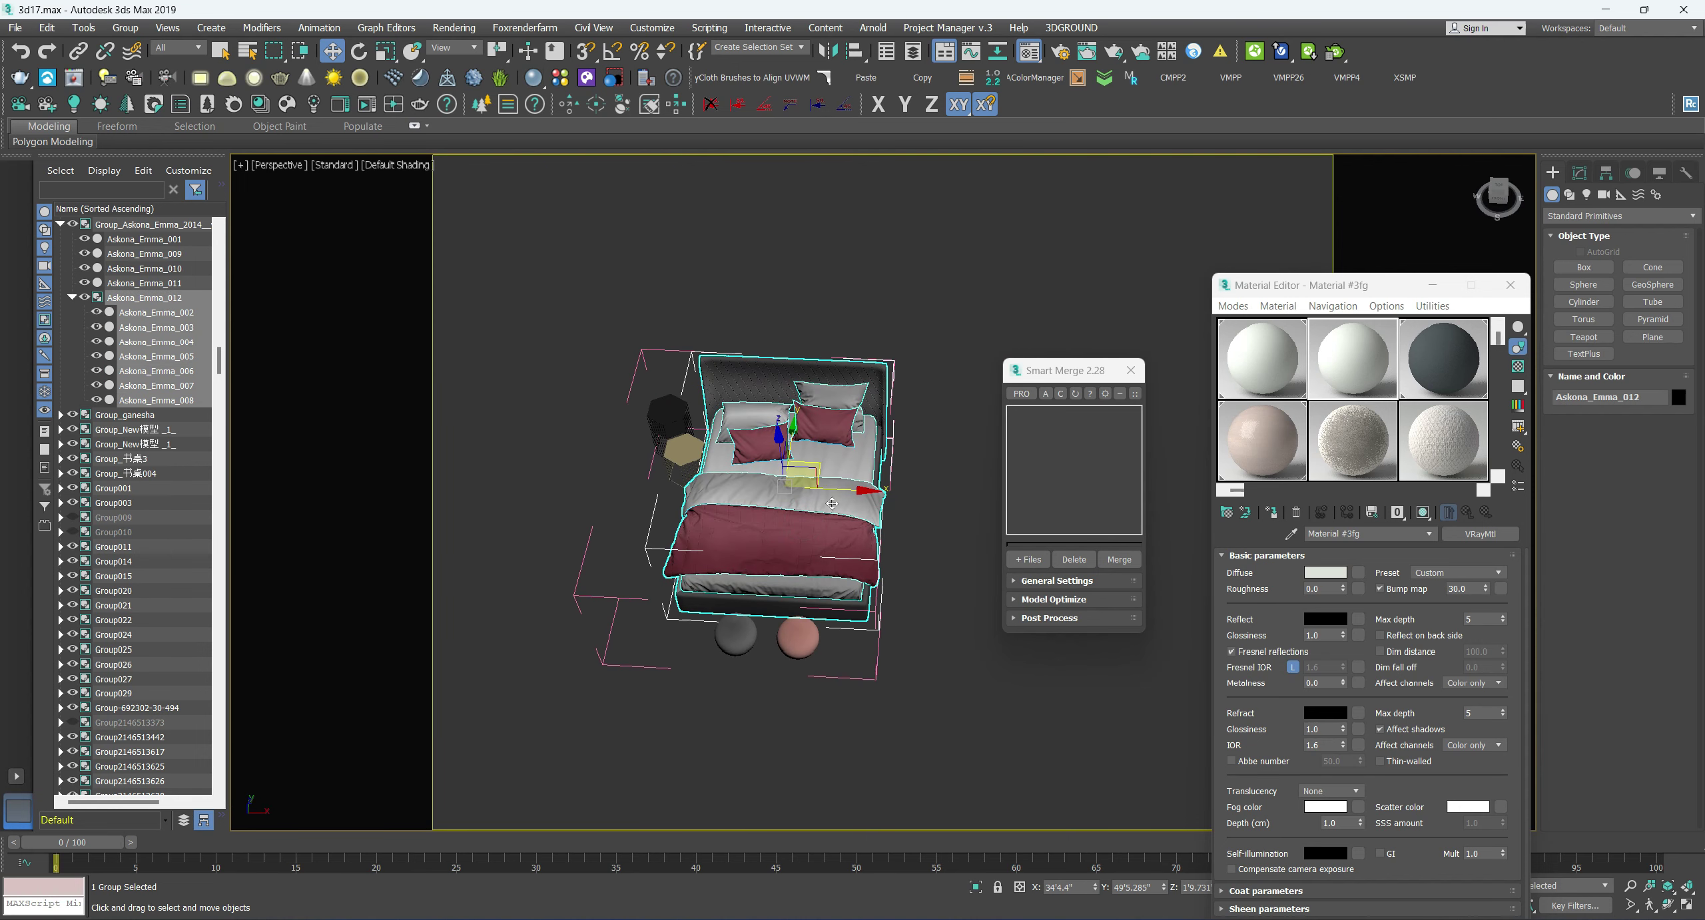
drag(837, 492, 1013, 492)
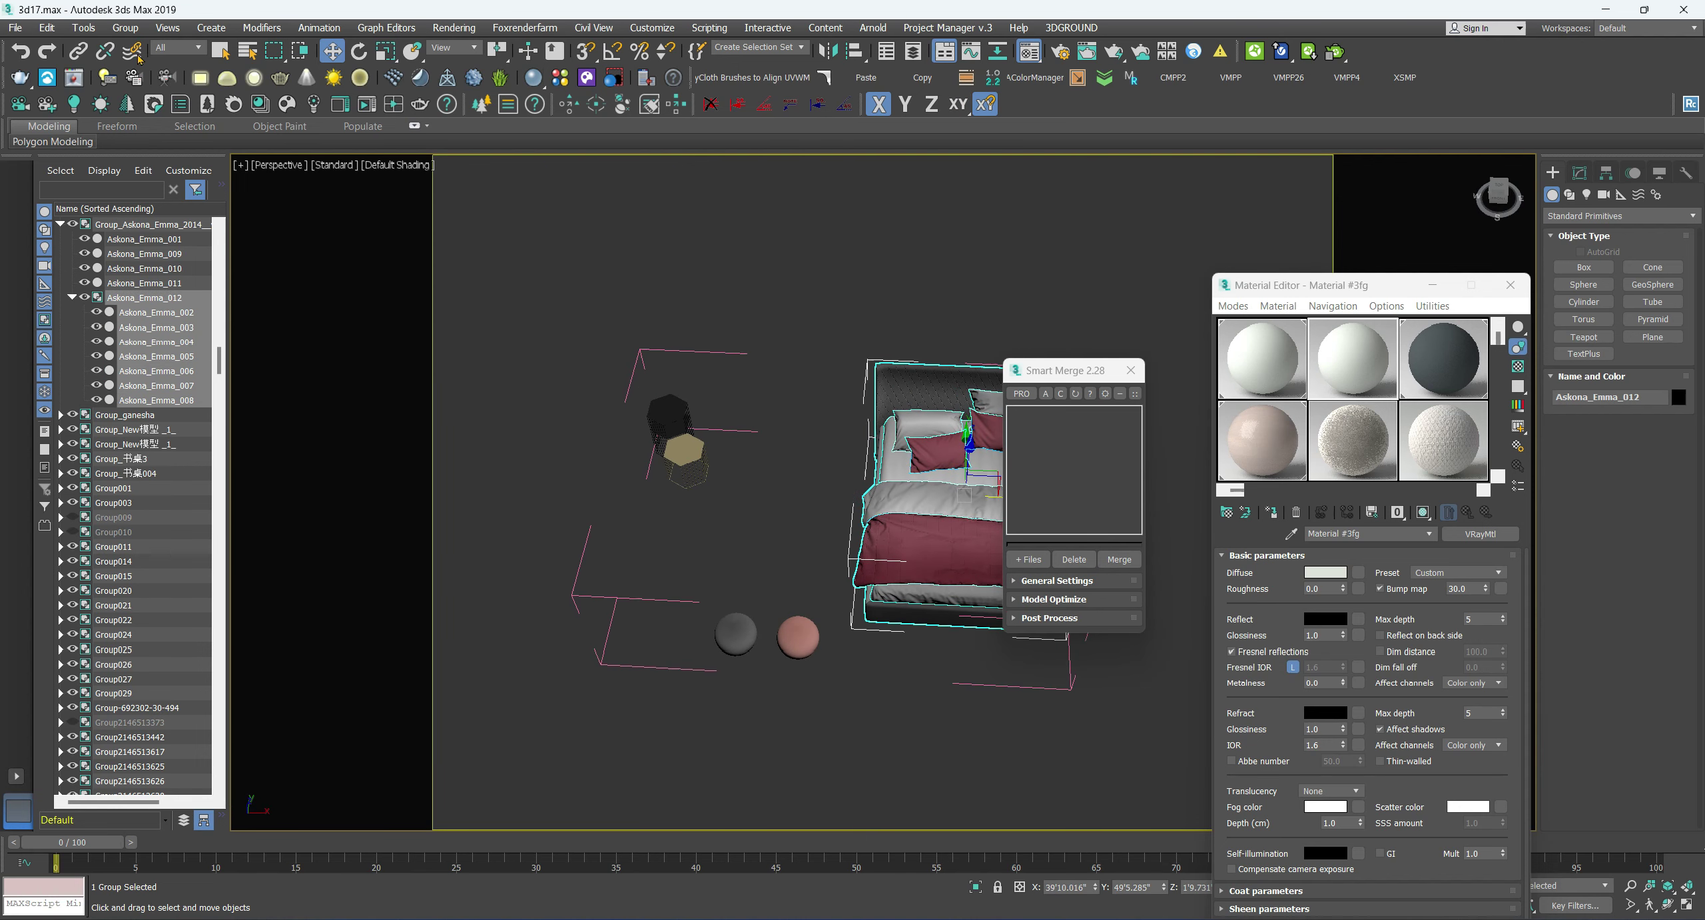
click(106, 51)
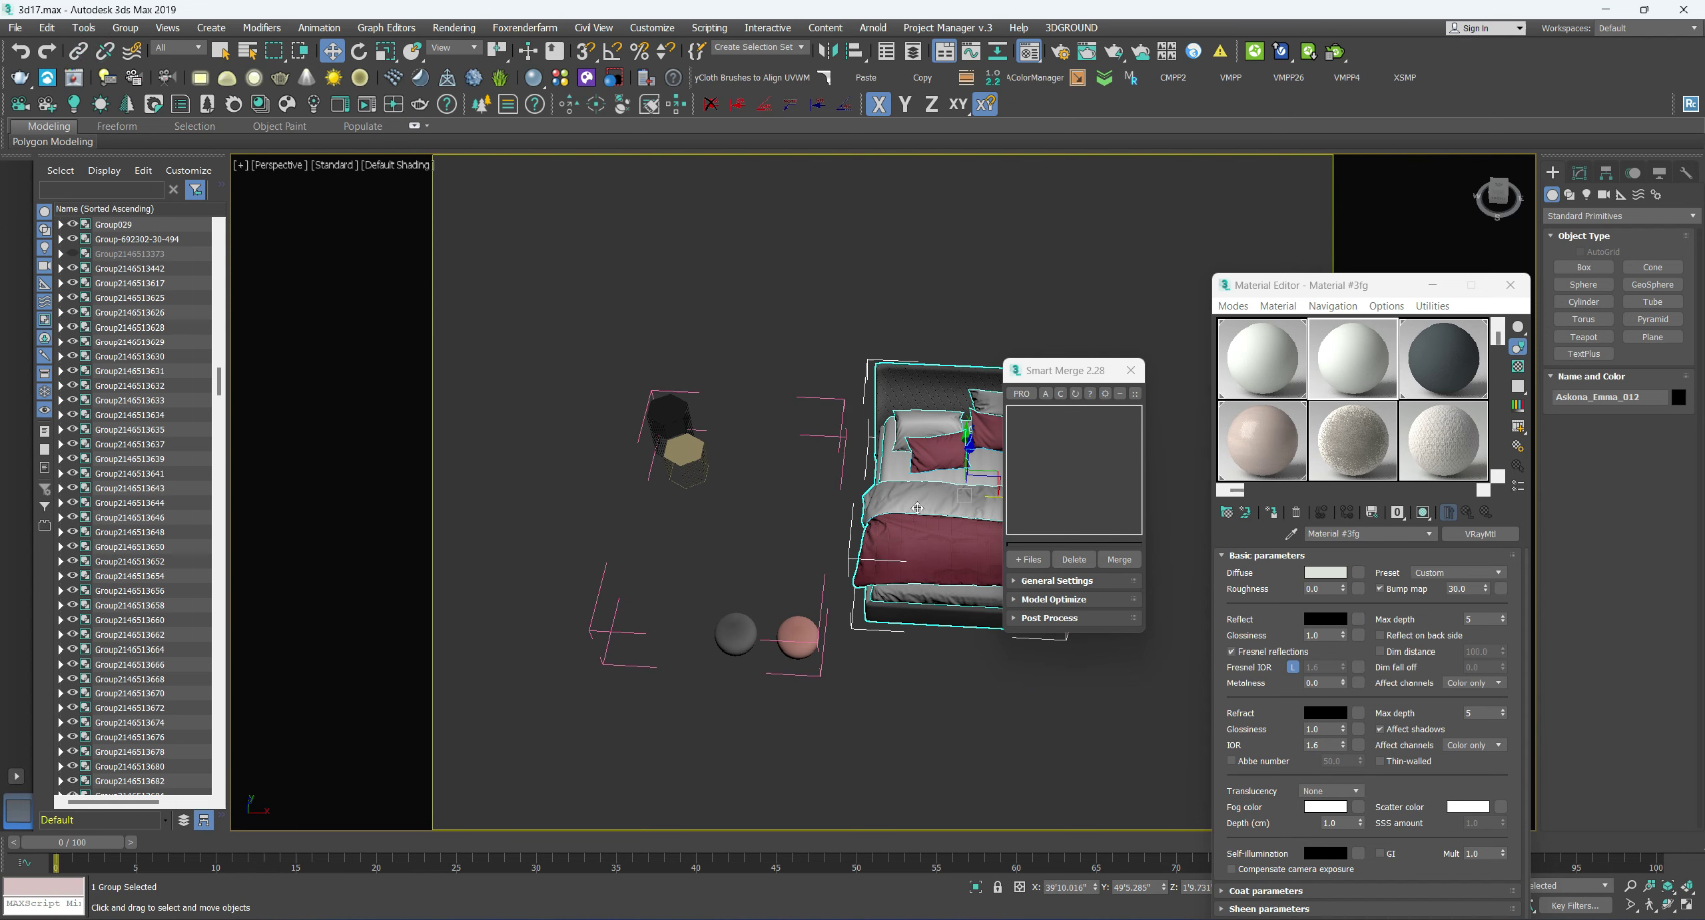
middle_drag(916, 508, 711, 482)
drag(818, 474, 881, 471)
- Close the Smart Merge window and zoom out over the scene
click(1130, 371)
scroll(1025, 386, down, 2)
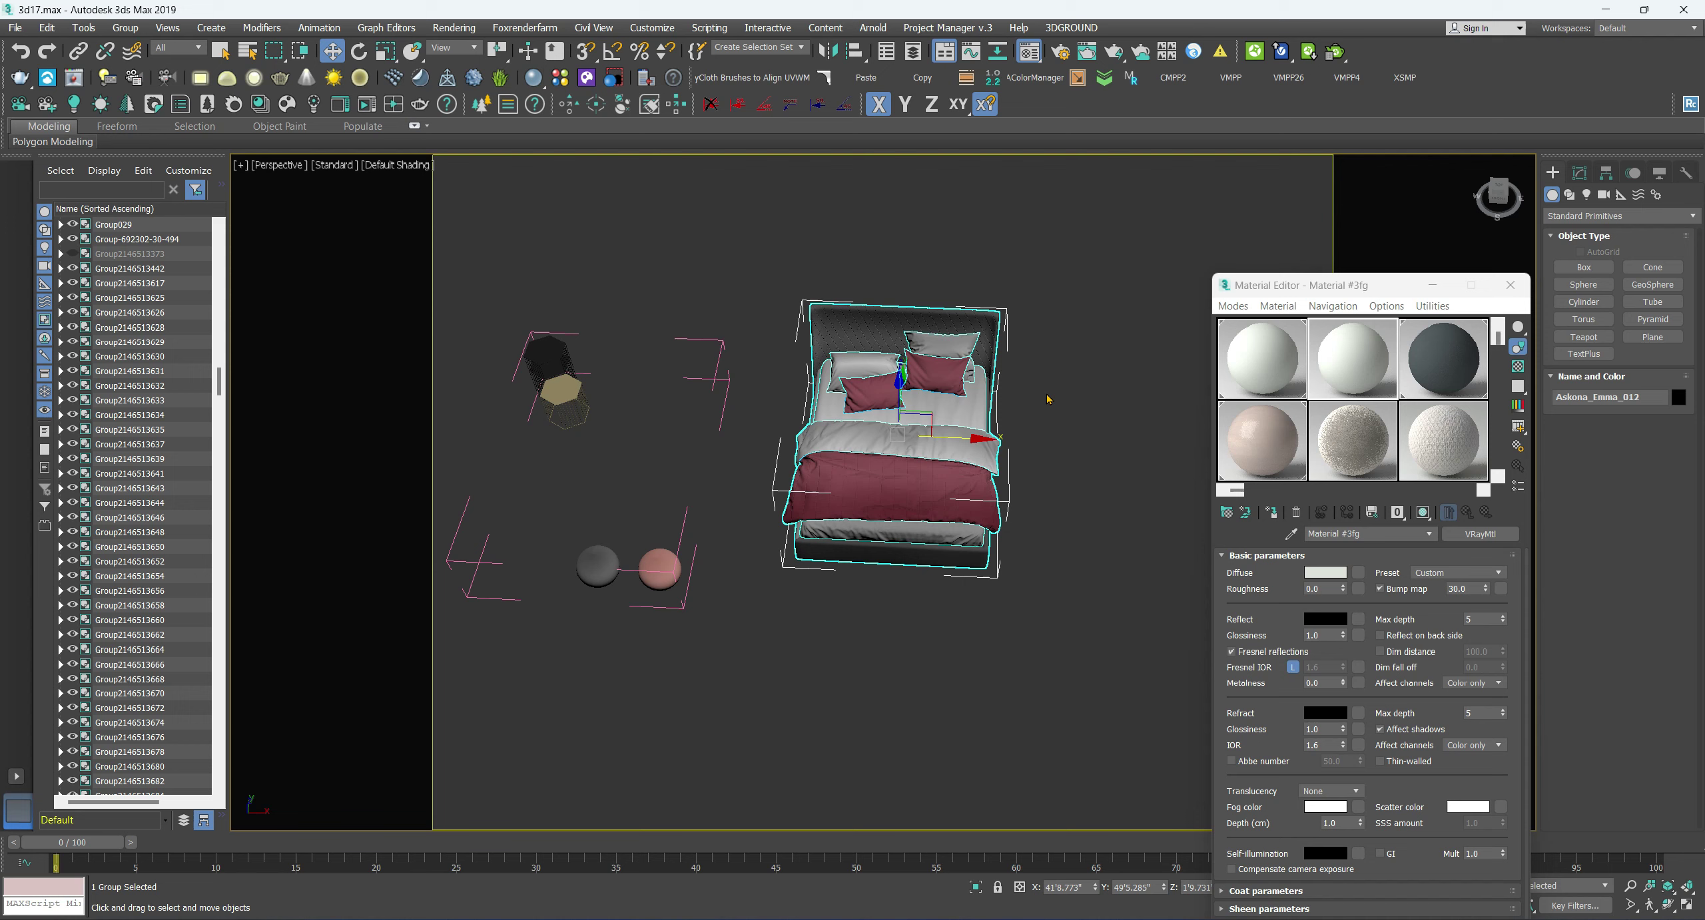
scroll(1020, 378, down, 1)
alt+middle_drag(1000, 437, 947, 451)
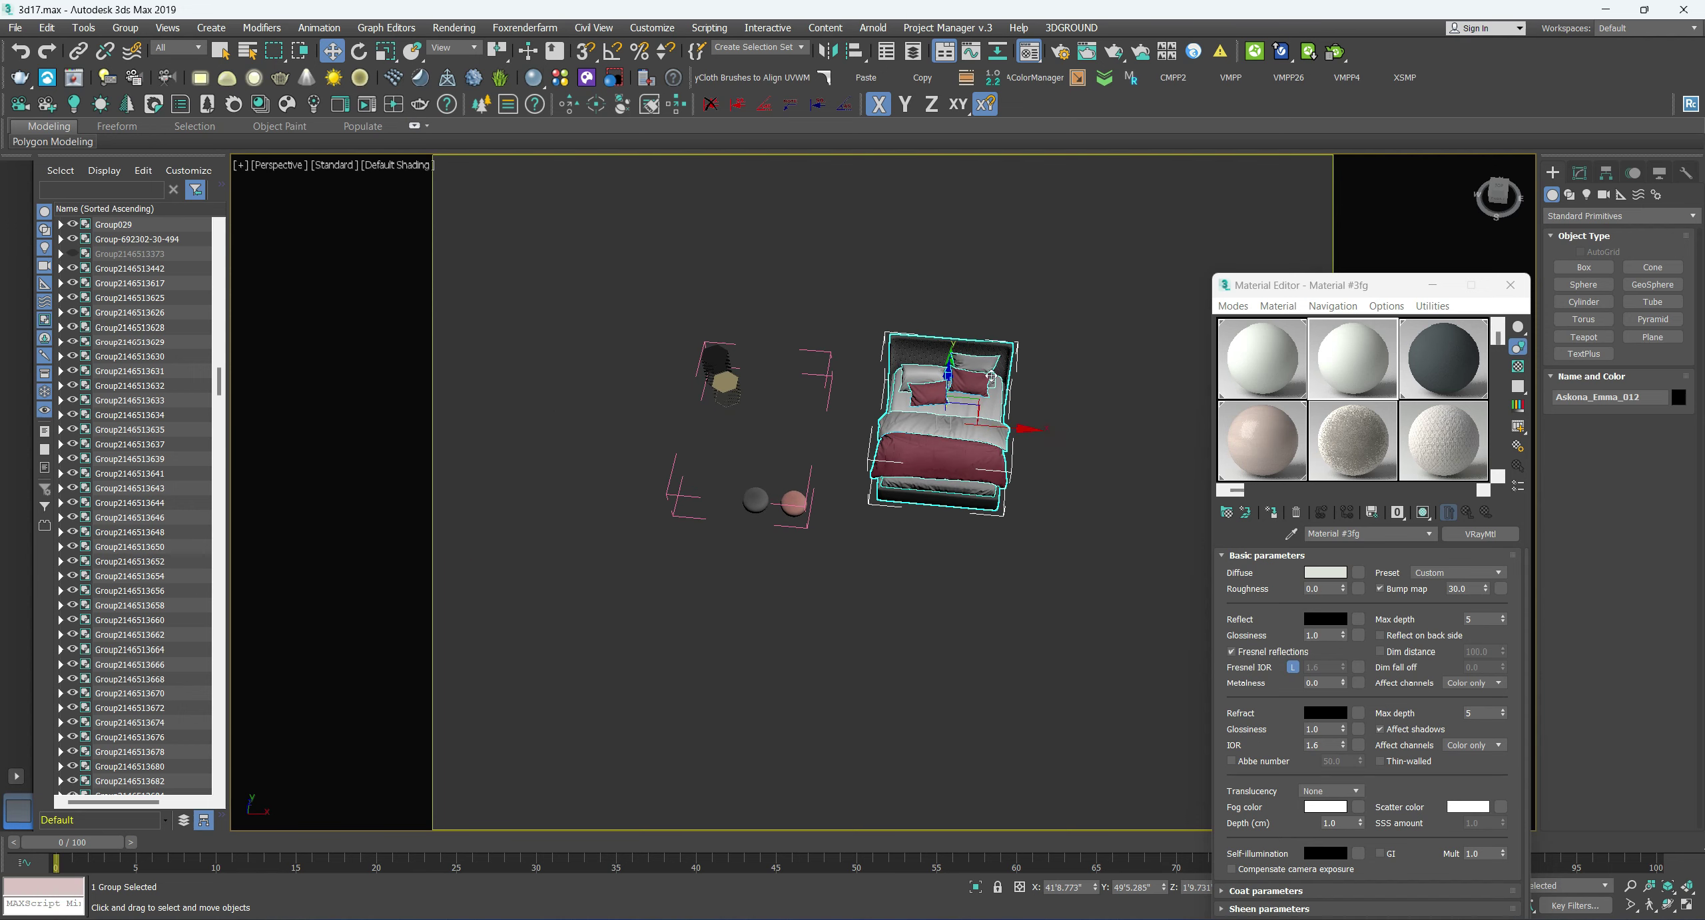
scroll(972, 441, down, 3)
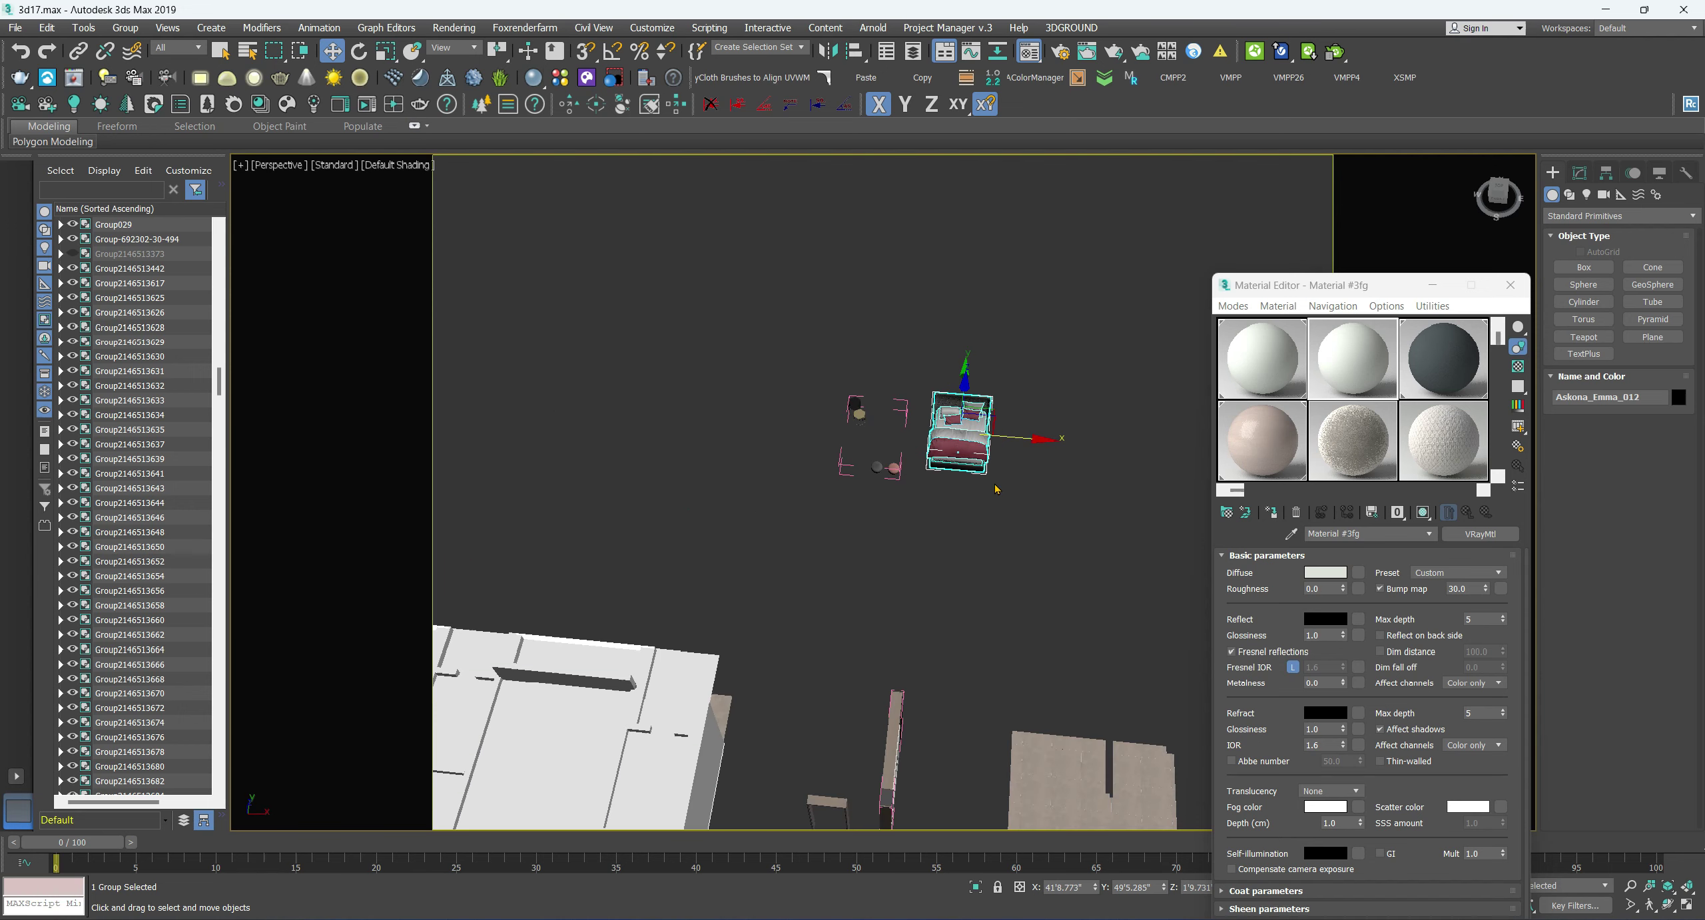
alt+middle_drag(972, 441, 962, 528)
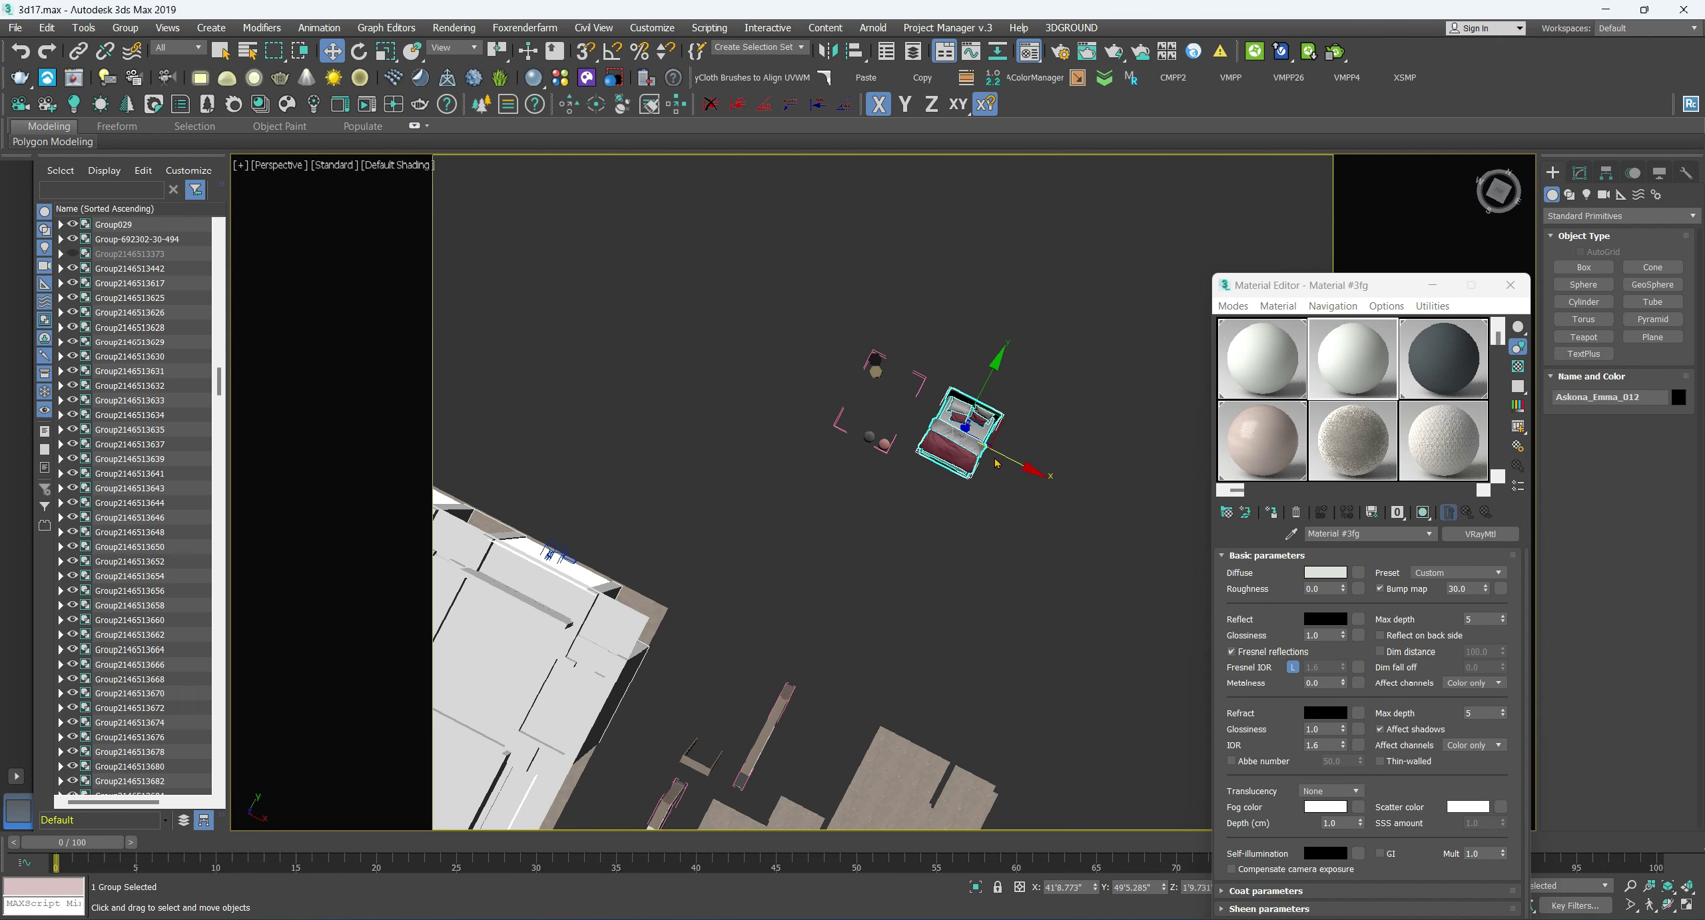
- In Top wireframe view, drag the Askona bed onto the old bed in the bedroom
key(t)
scroll(978, 453, down, 3)
scroll(965, 440, down, 2)
key(F3)
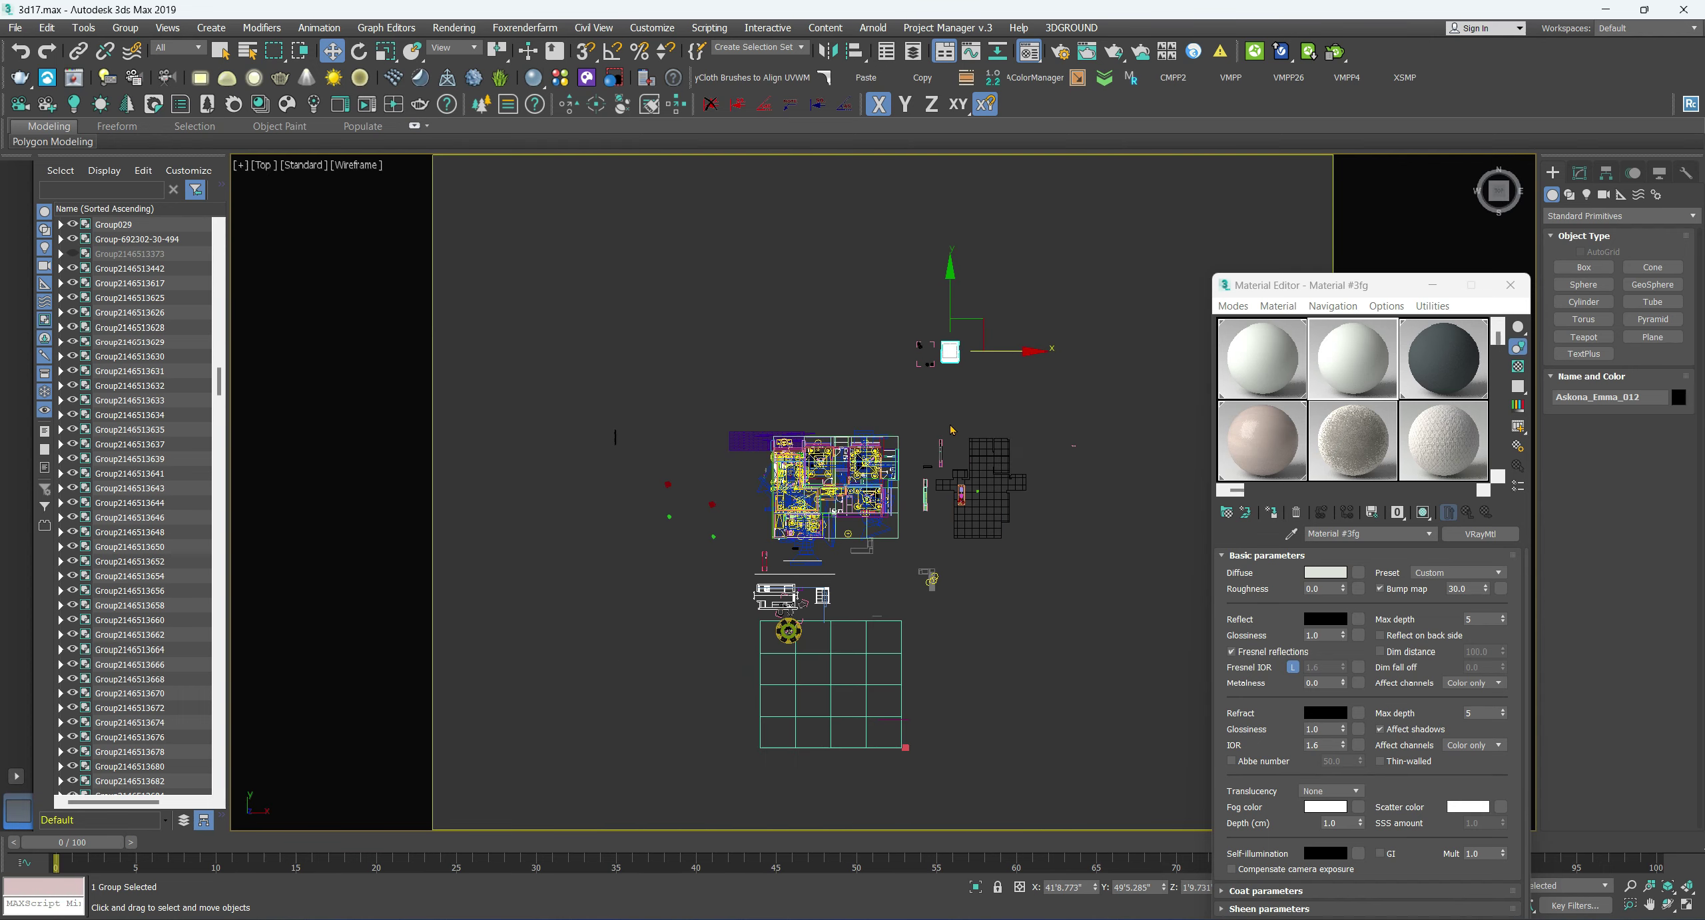
scroll(887, 531, up, 3)
scroll(985, 293, down, 1)
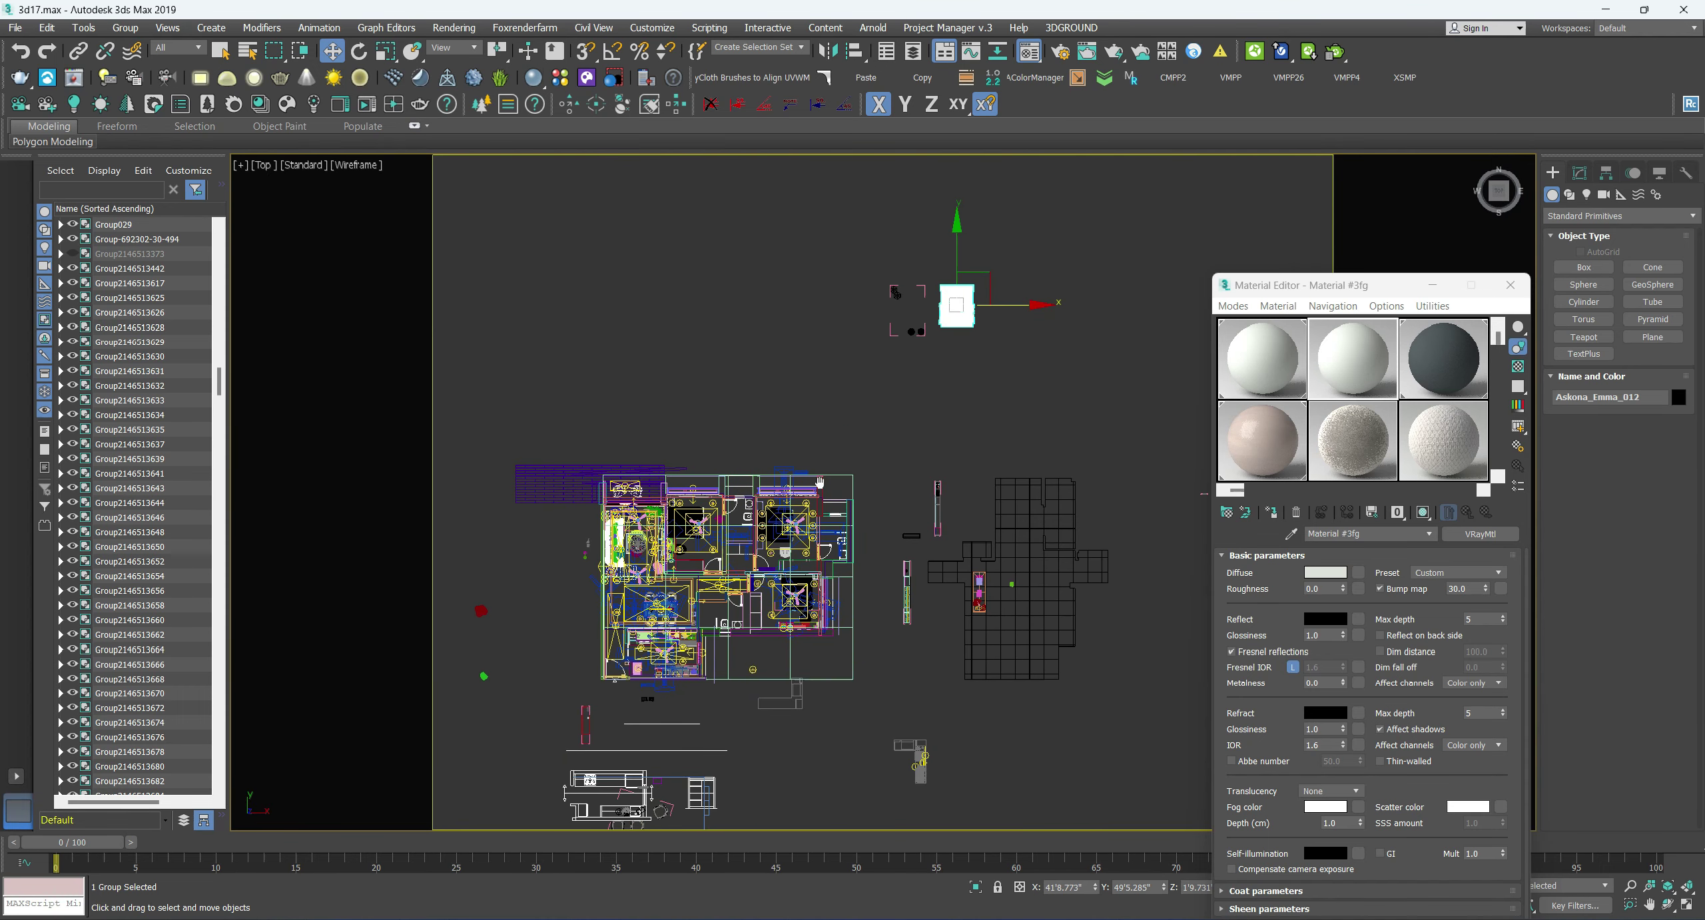
middle_drag(1000, 280, 899, 349)
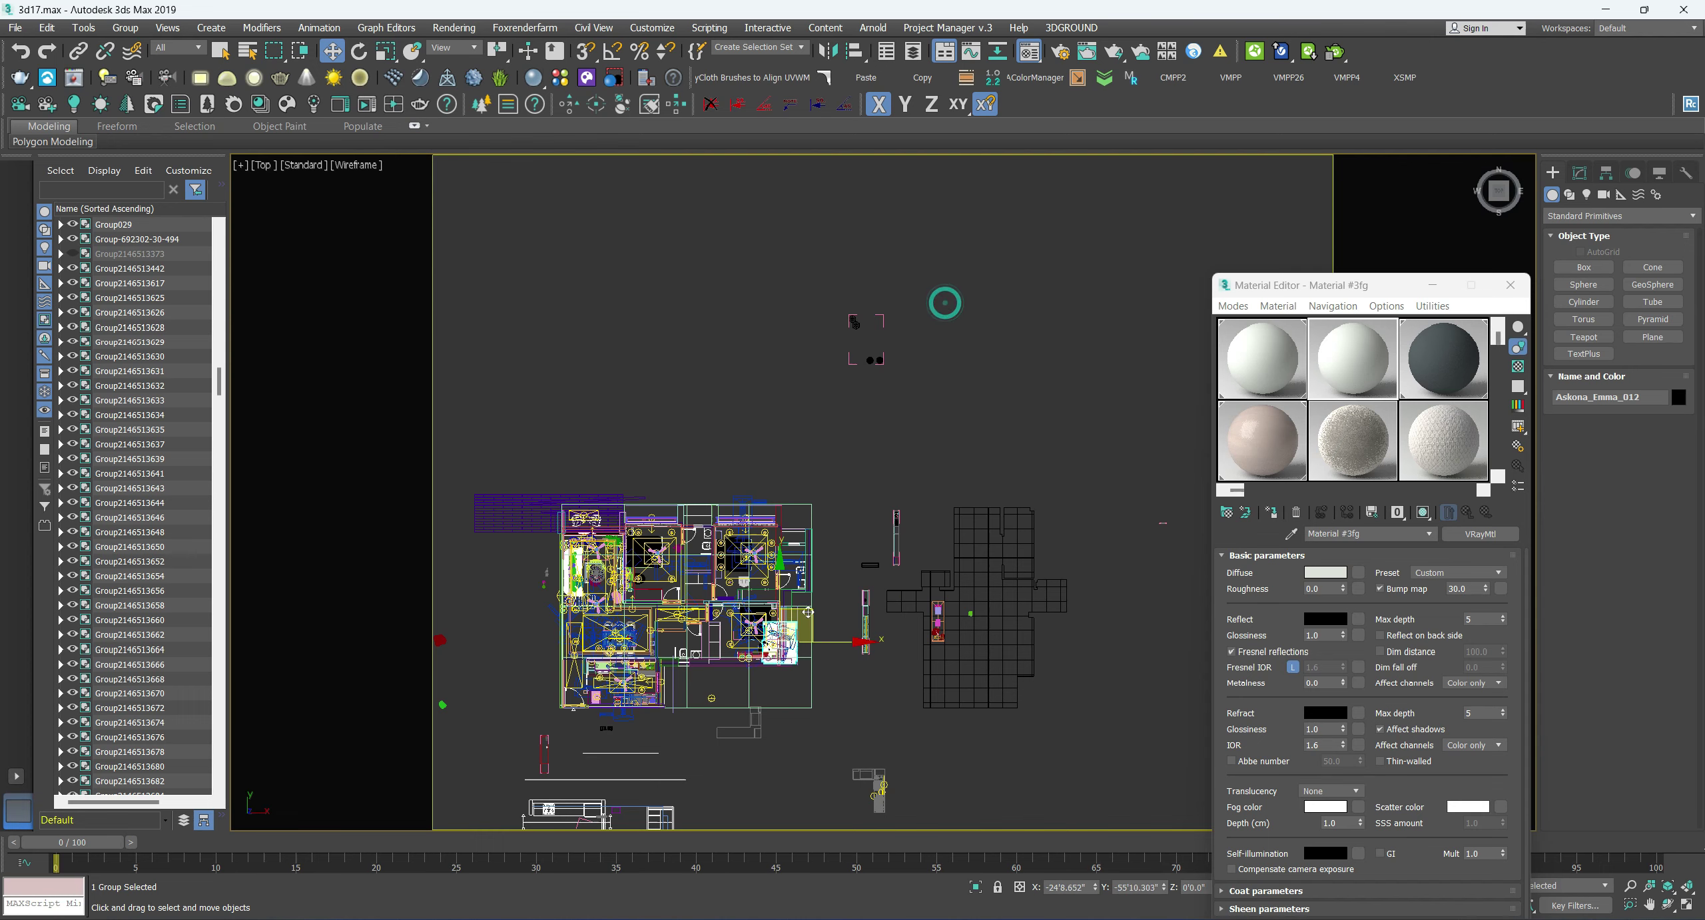
drag(943, 311, 779, 603)
scroll(776, 601, up, 8)
middle_drag(755, 641, 848, 514)
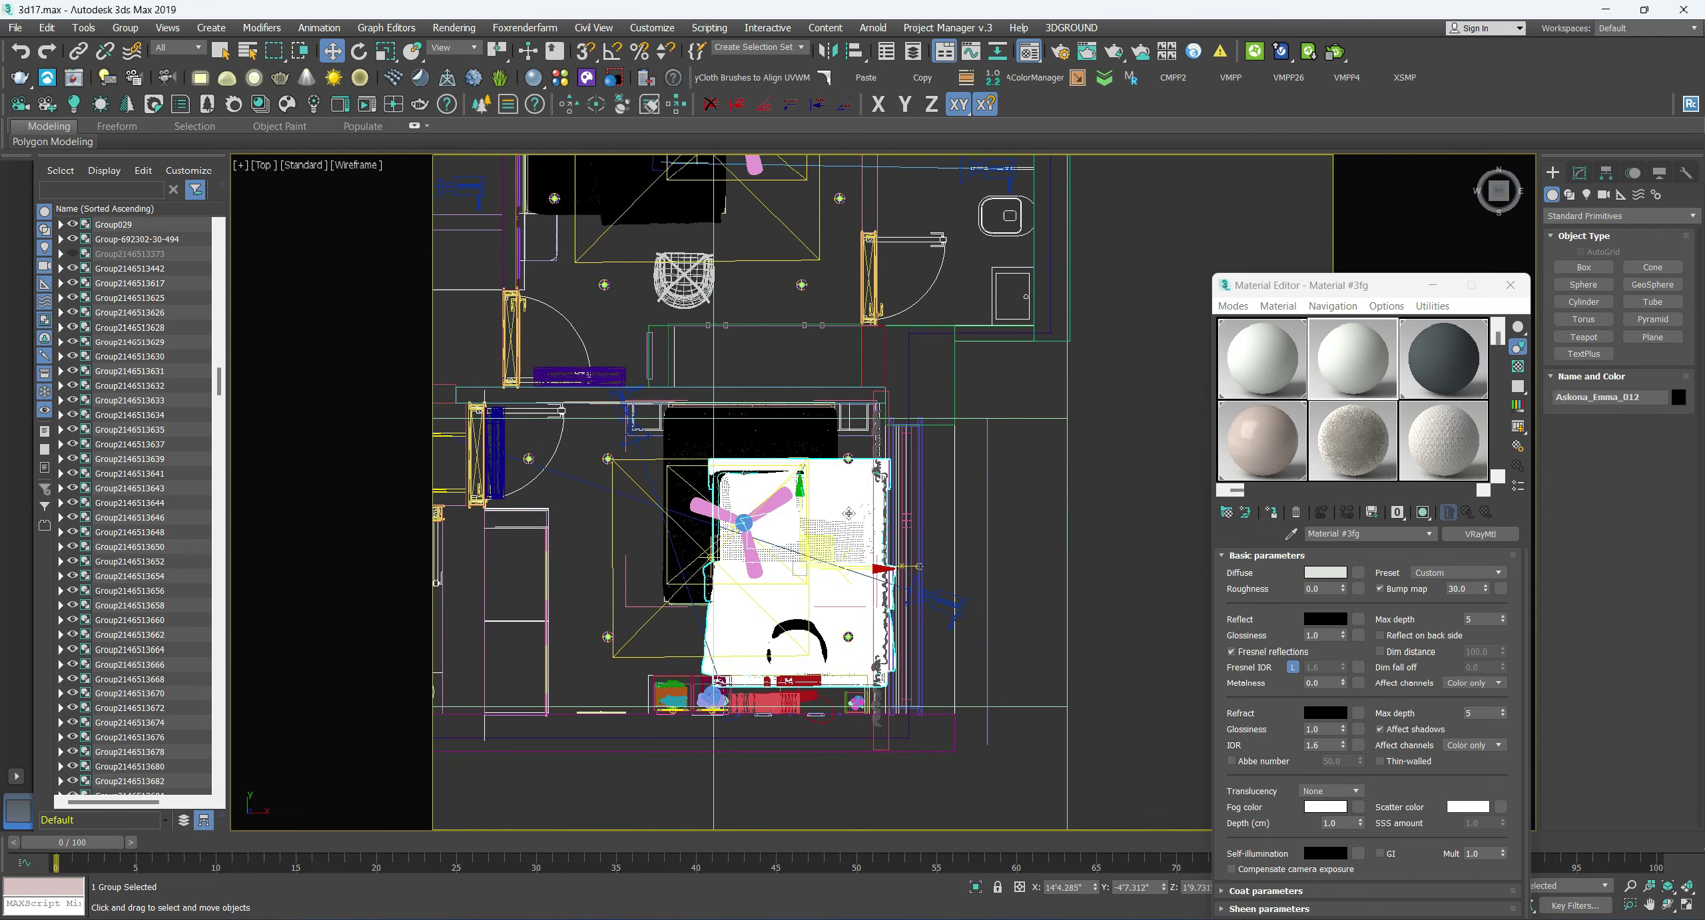
drag(833, 547, 789, 493)
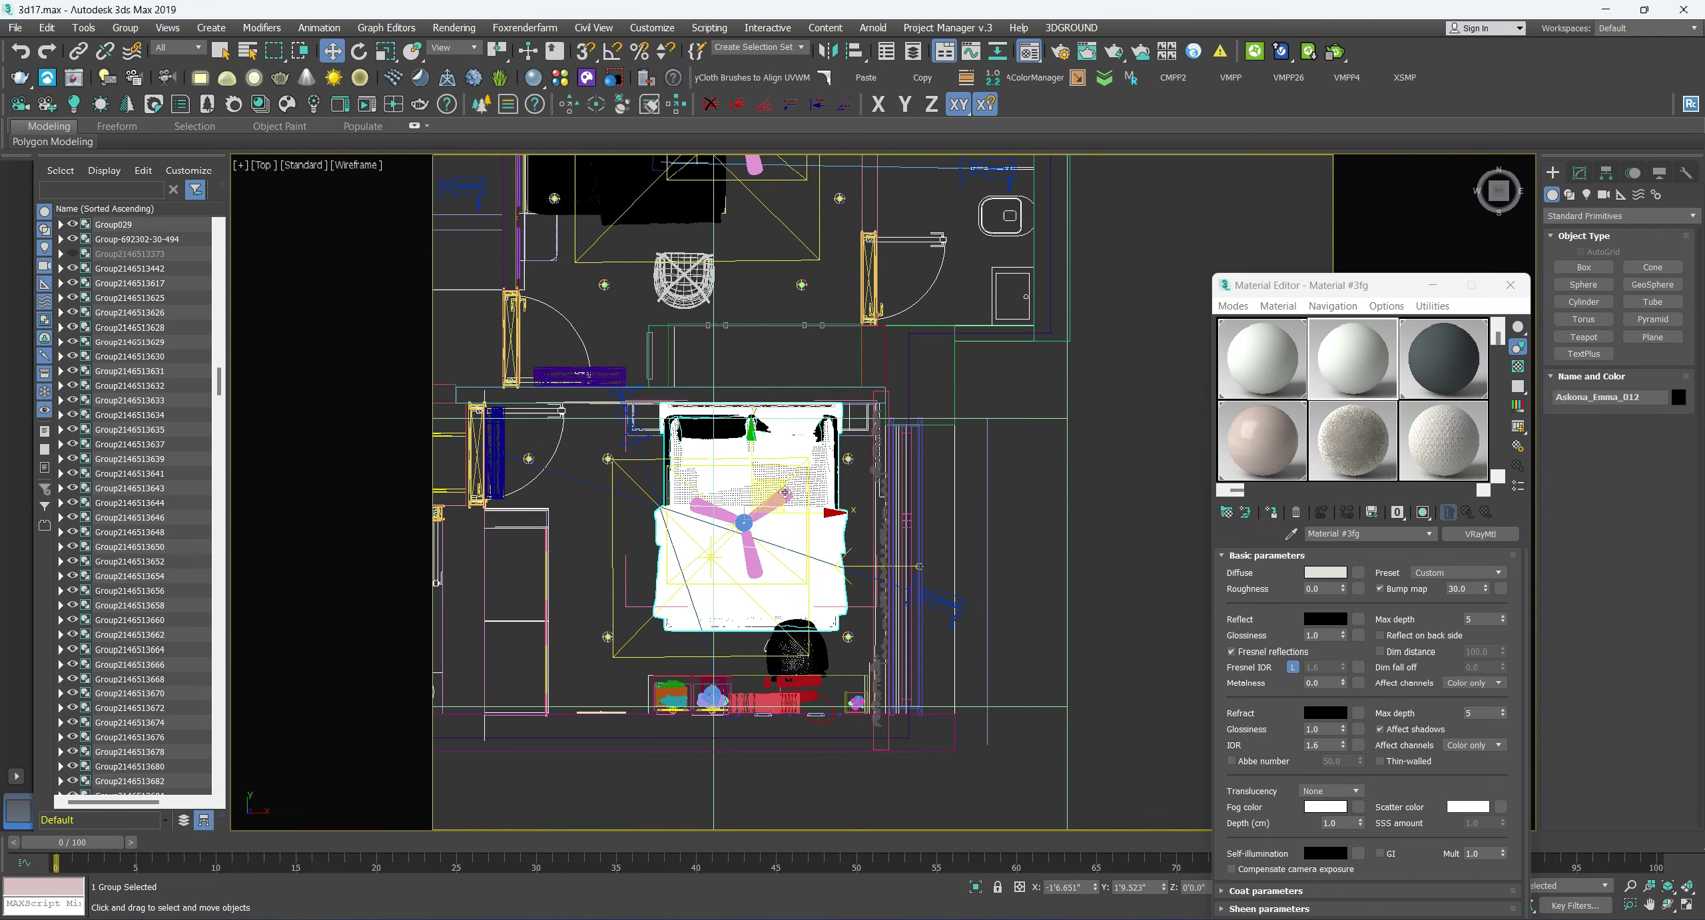
- Return to Perspective and orbit to check the bed placement in 3D
scroll(788, 492, down, 2)
key(p)
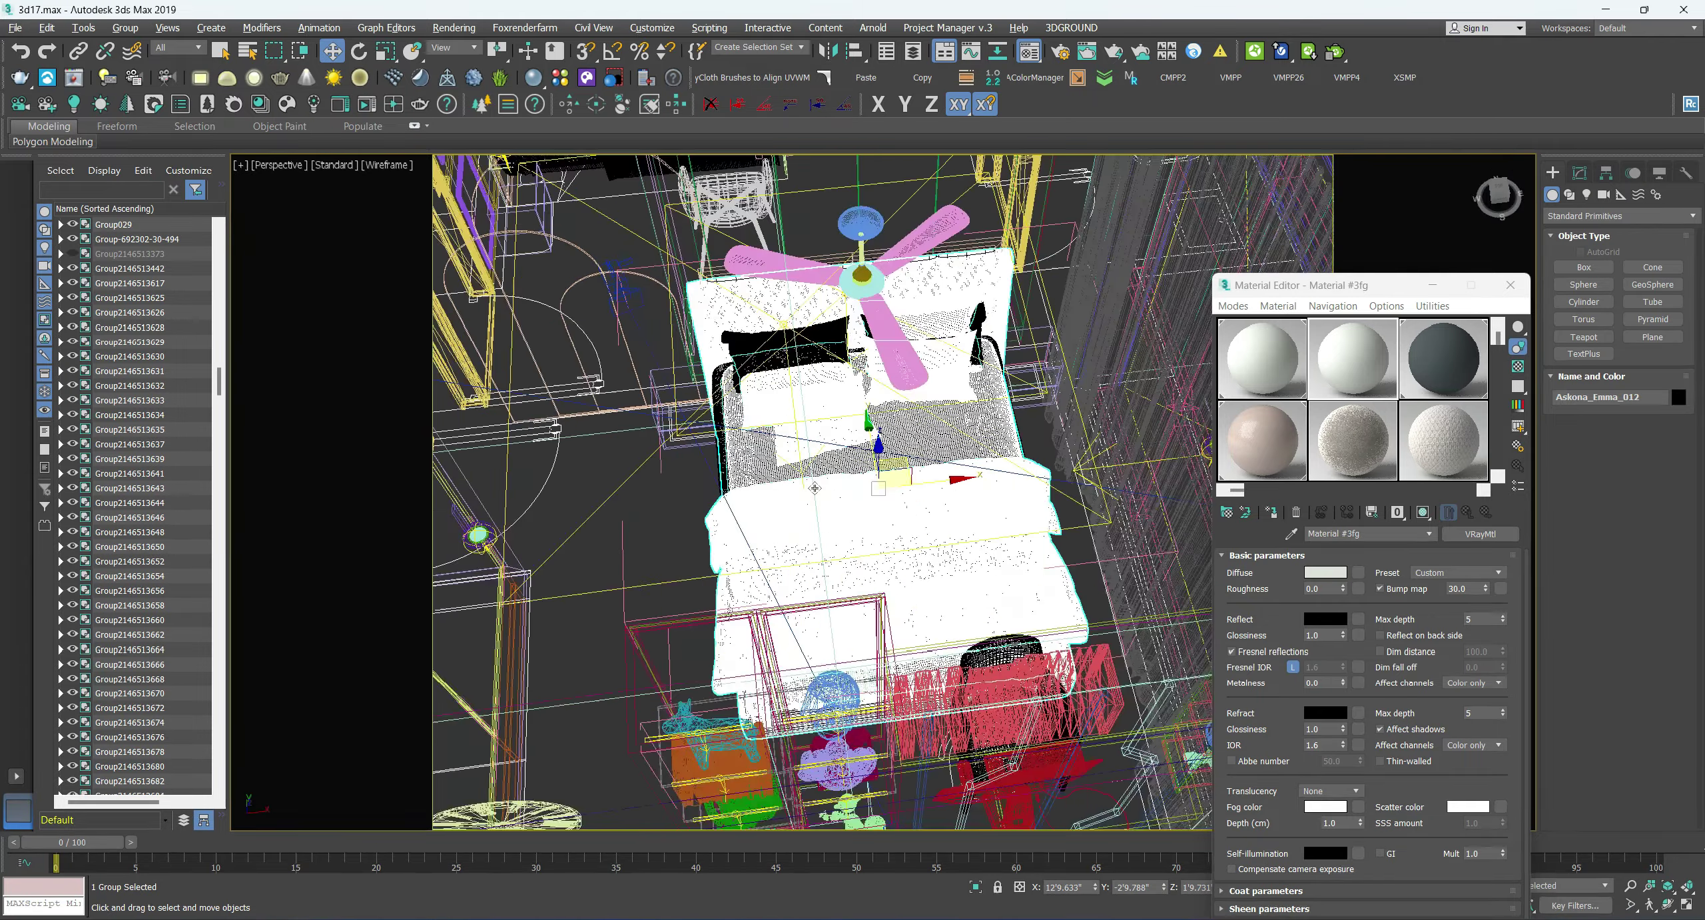
alt+middle_drag(789, 491, 757, 468)
click(757, 519)
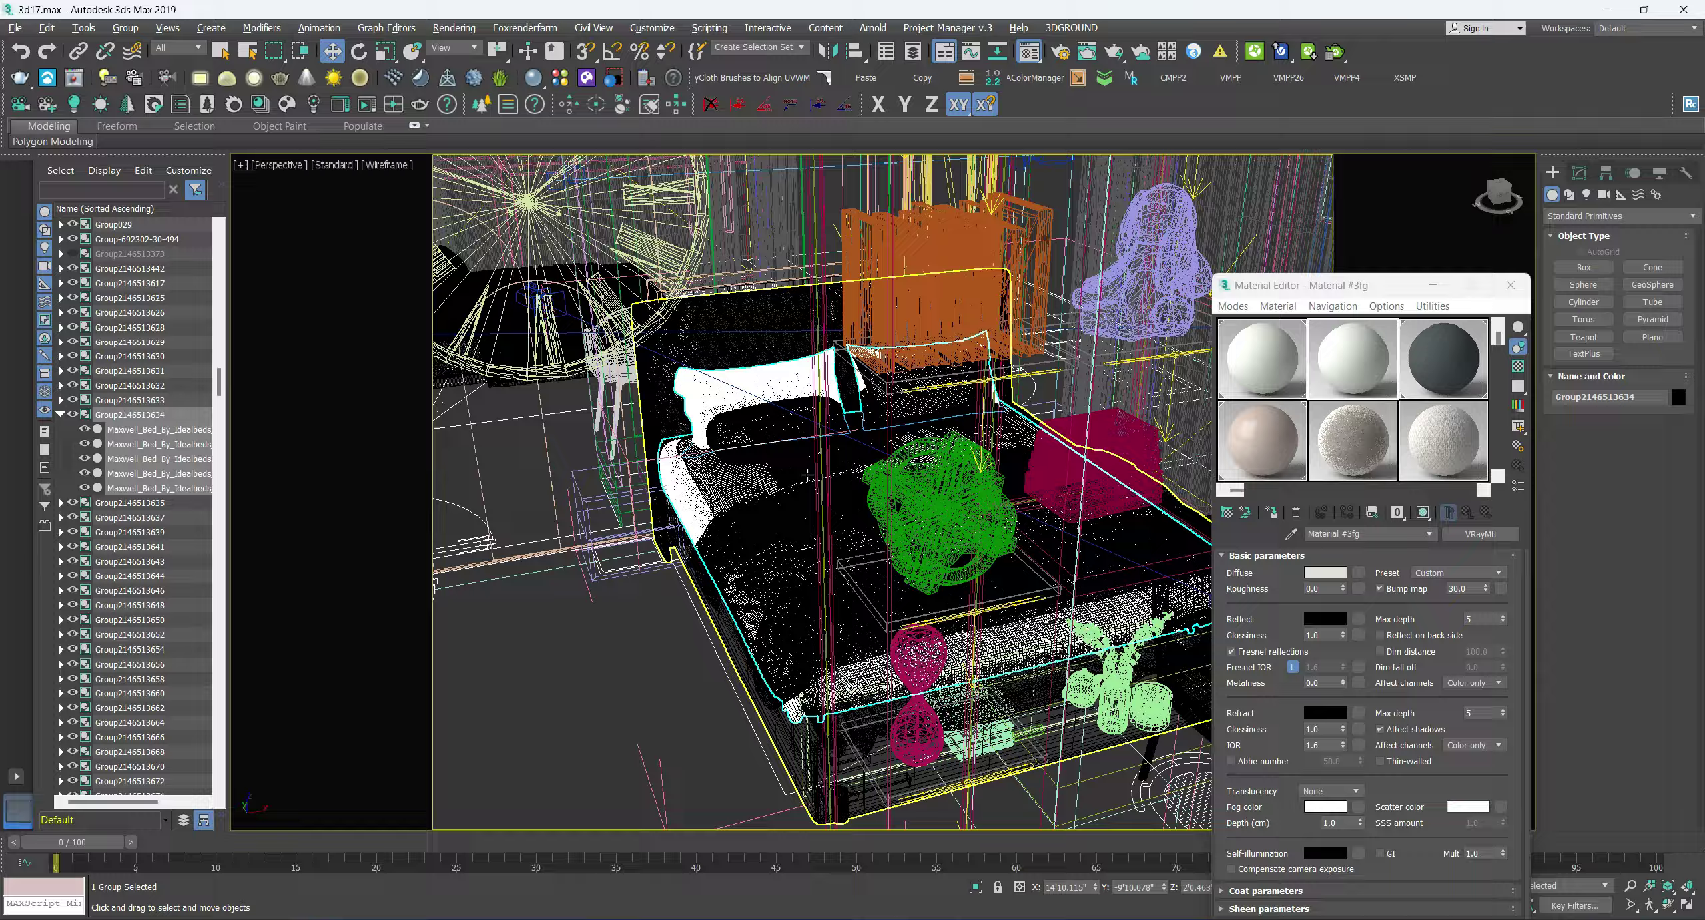
alt+middle_drag(807, 475, 867, 440)
scroll(833, 466, up, 3)
scroll(852, 463, up, 2)
scroll(866, 459, up, 2)
scroll(866, 460, down, 3)
scroll(867, 440, up, 3)
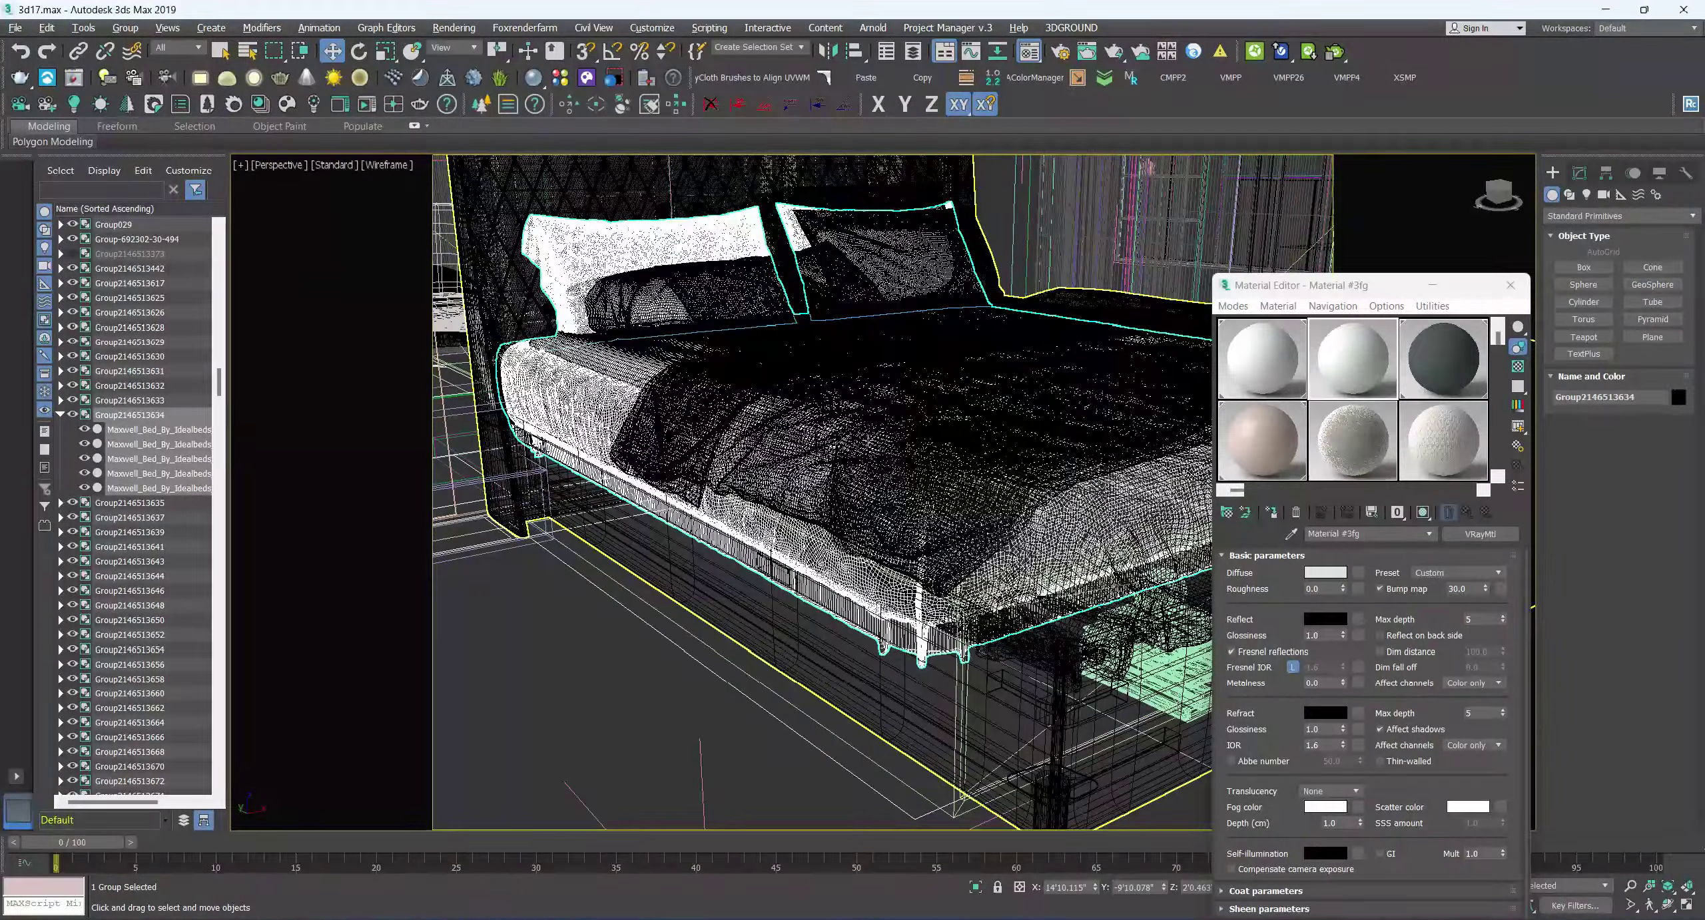
click(394, 164)
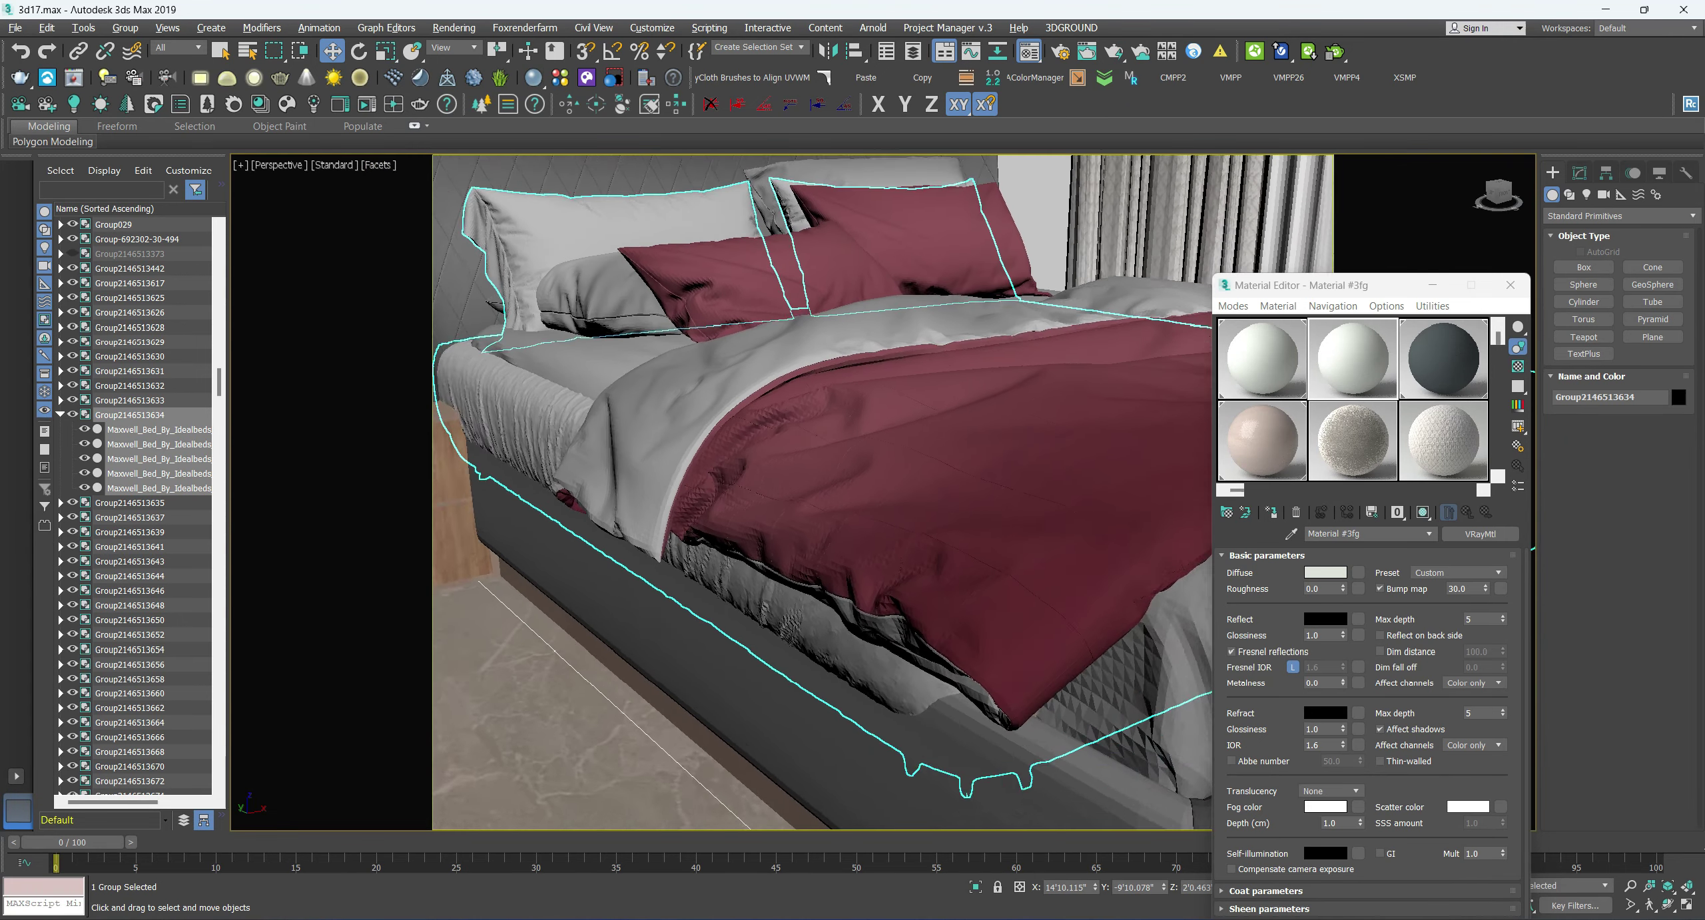
alt+middle_drag(659, 626, 675, 648)
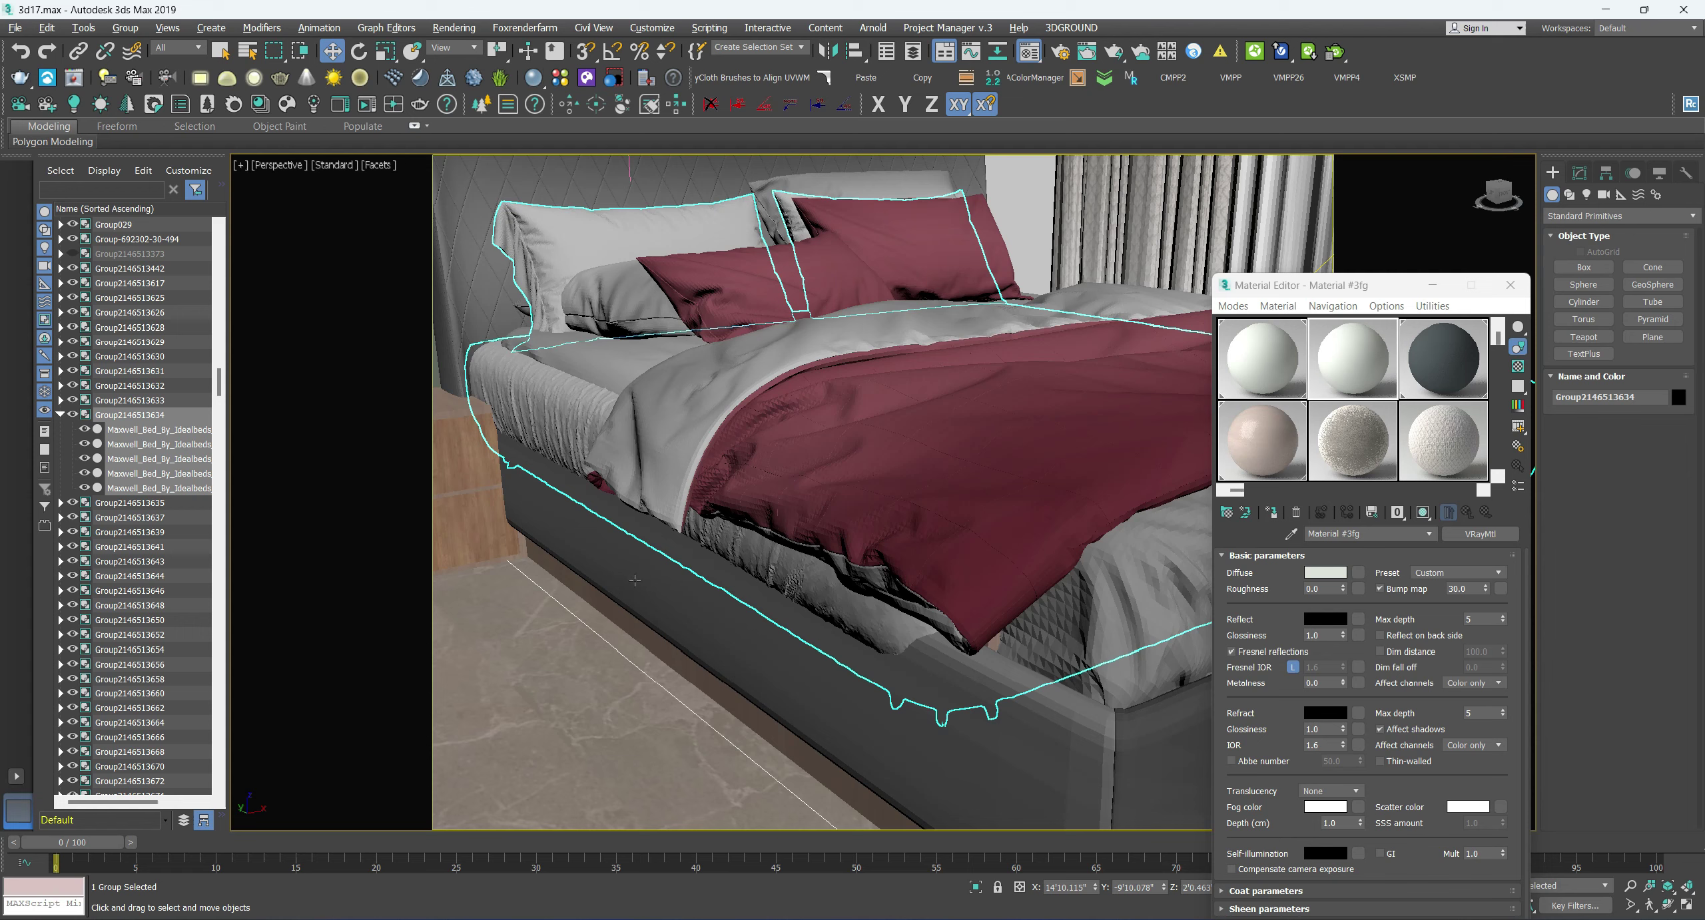
key(ctrl+d)
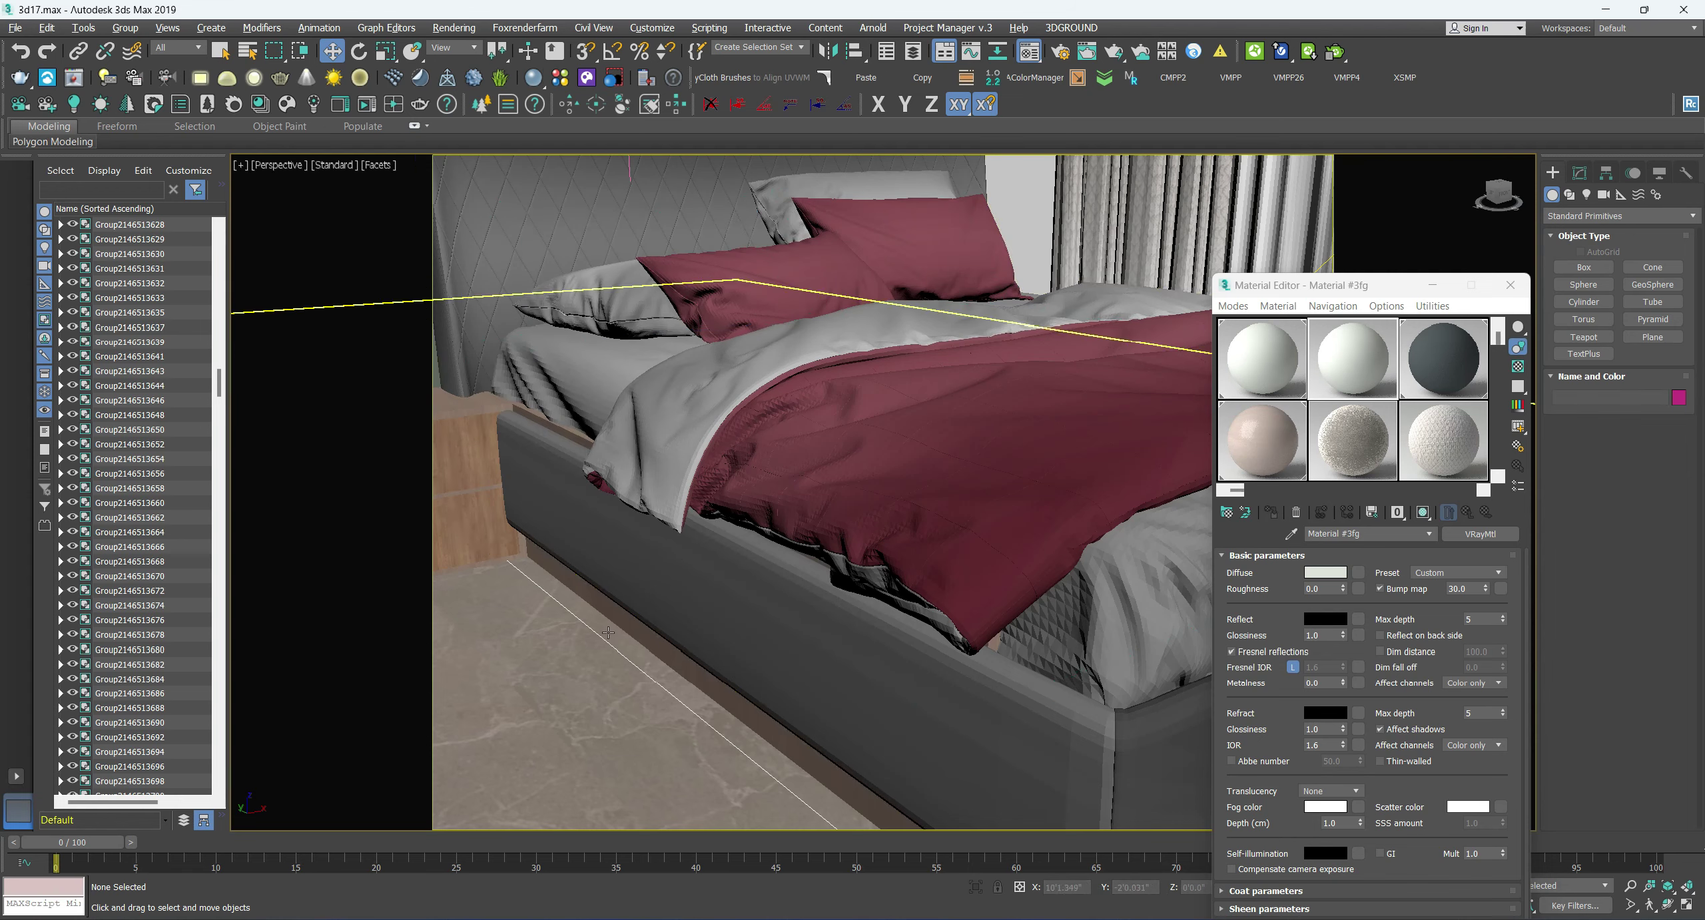
- Delete the nightstand beside the bed and select the Askona_Emma_012 bed group
click(650, 646)
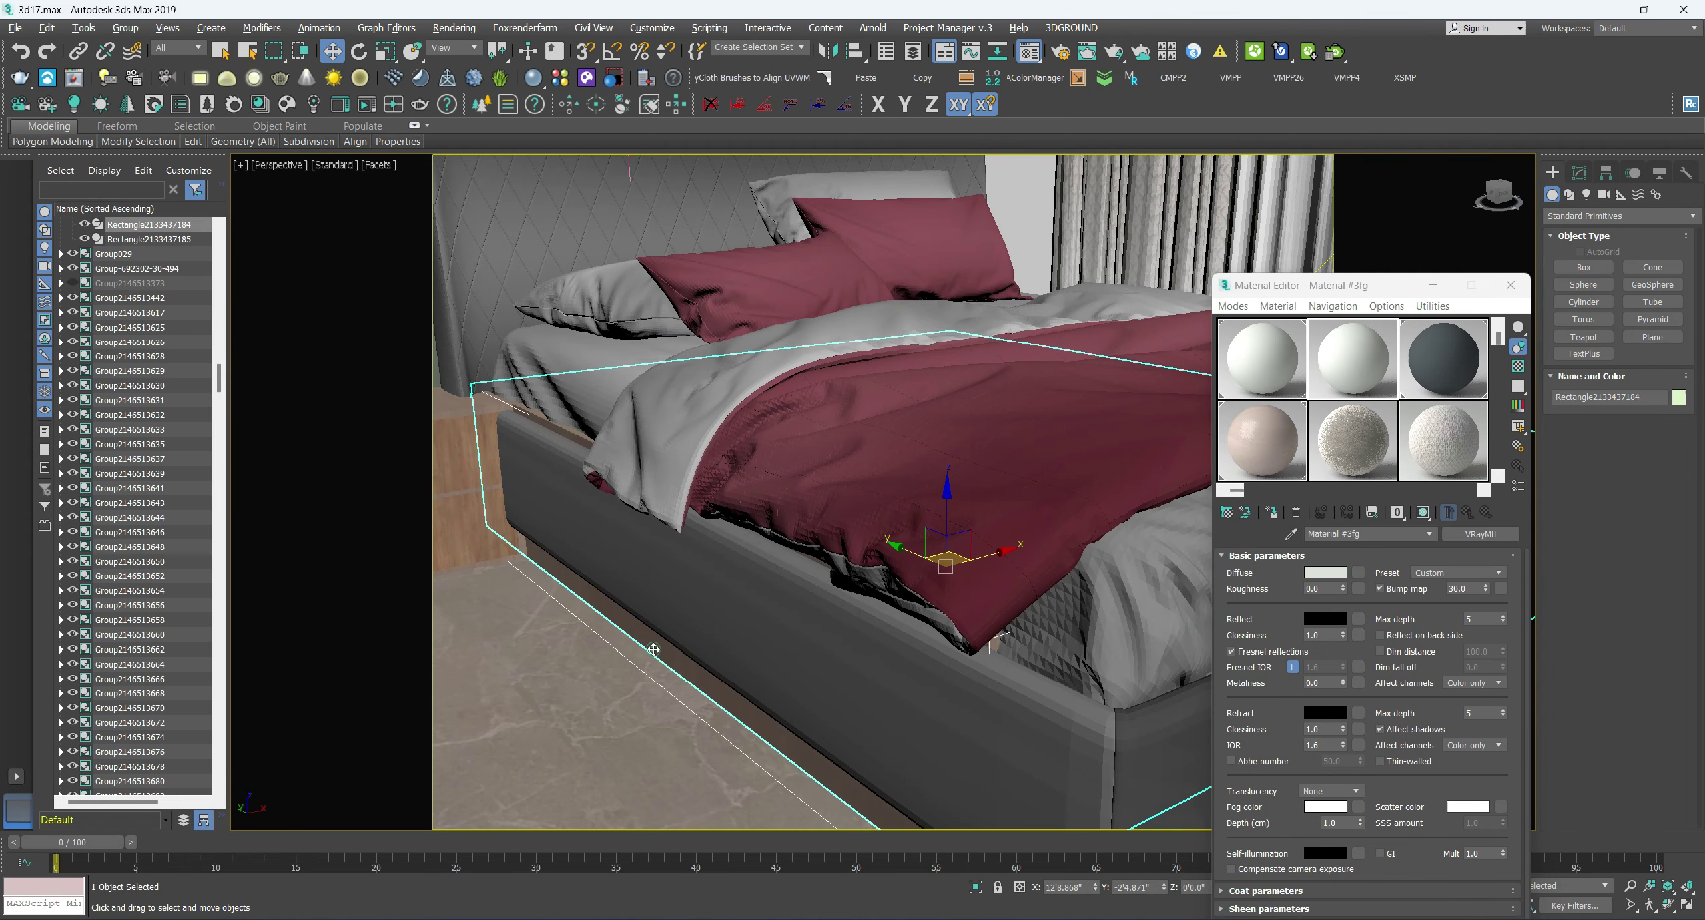
click(489, 491)
key(Delete)
click(848, 412)
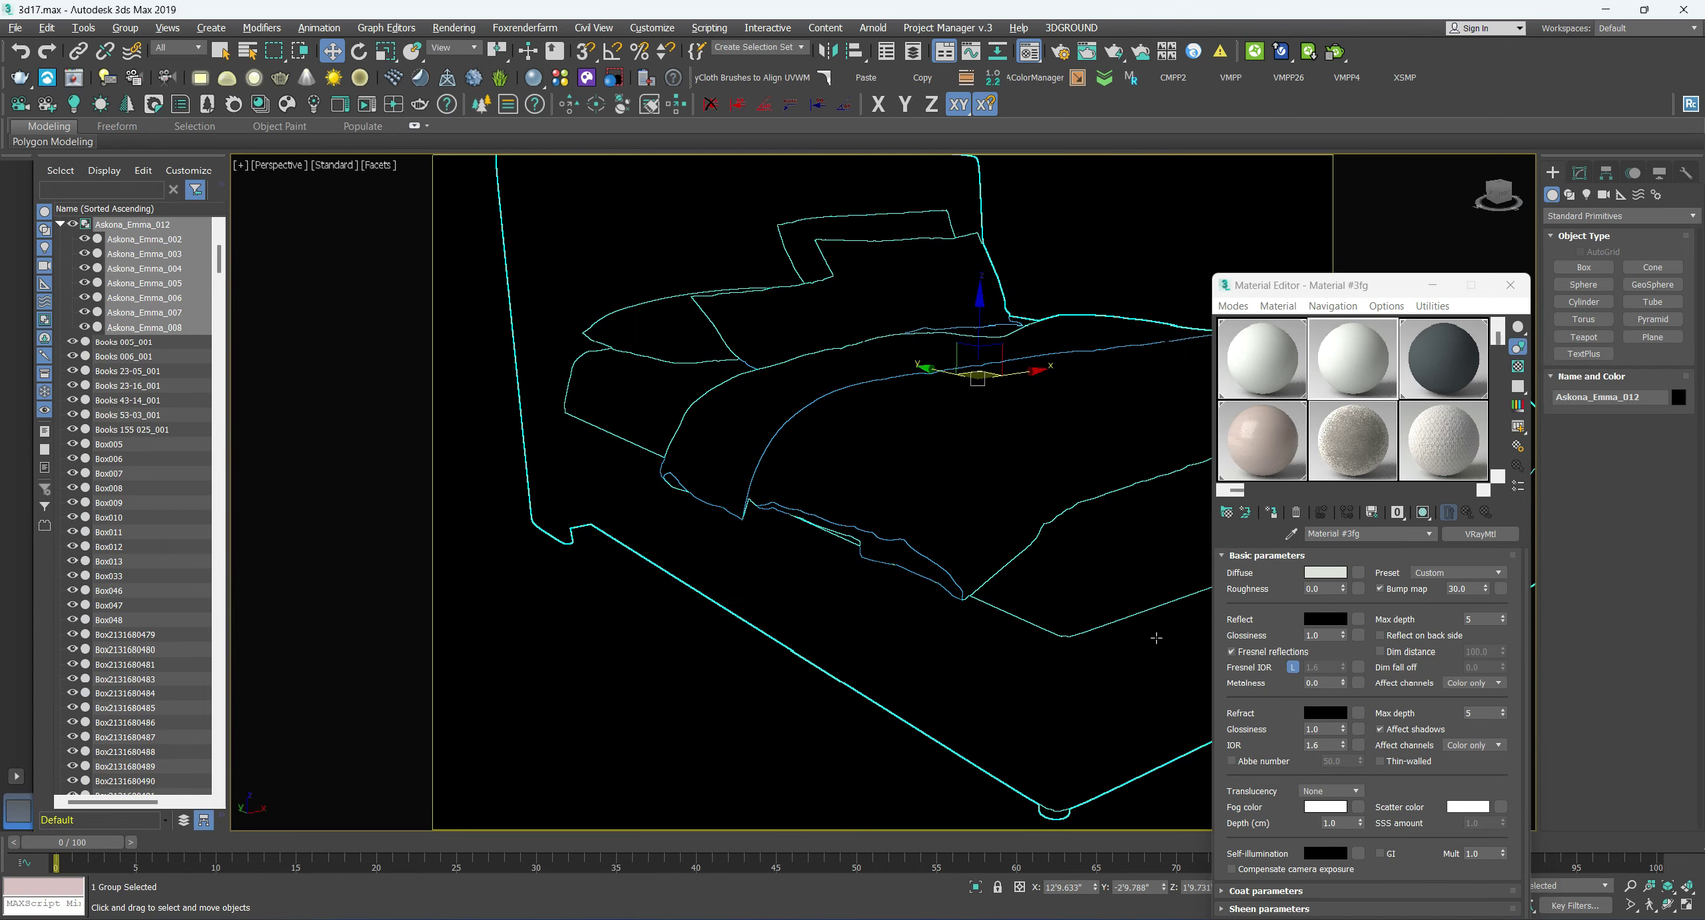
- Close the Material Editor and zoom out to show the whole bed
scroll(1155, 638, up, 2)
scroll(1145, 623, down, 2)
scroll(1141, 614, up, 2)
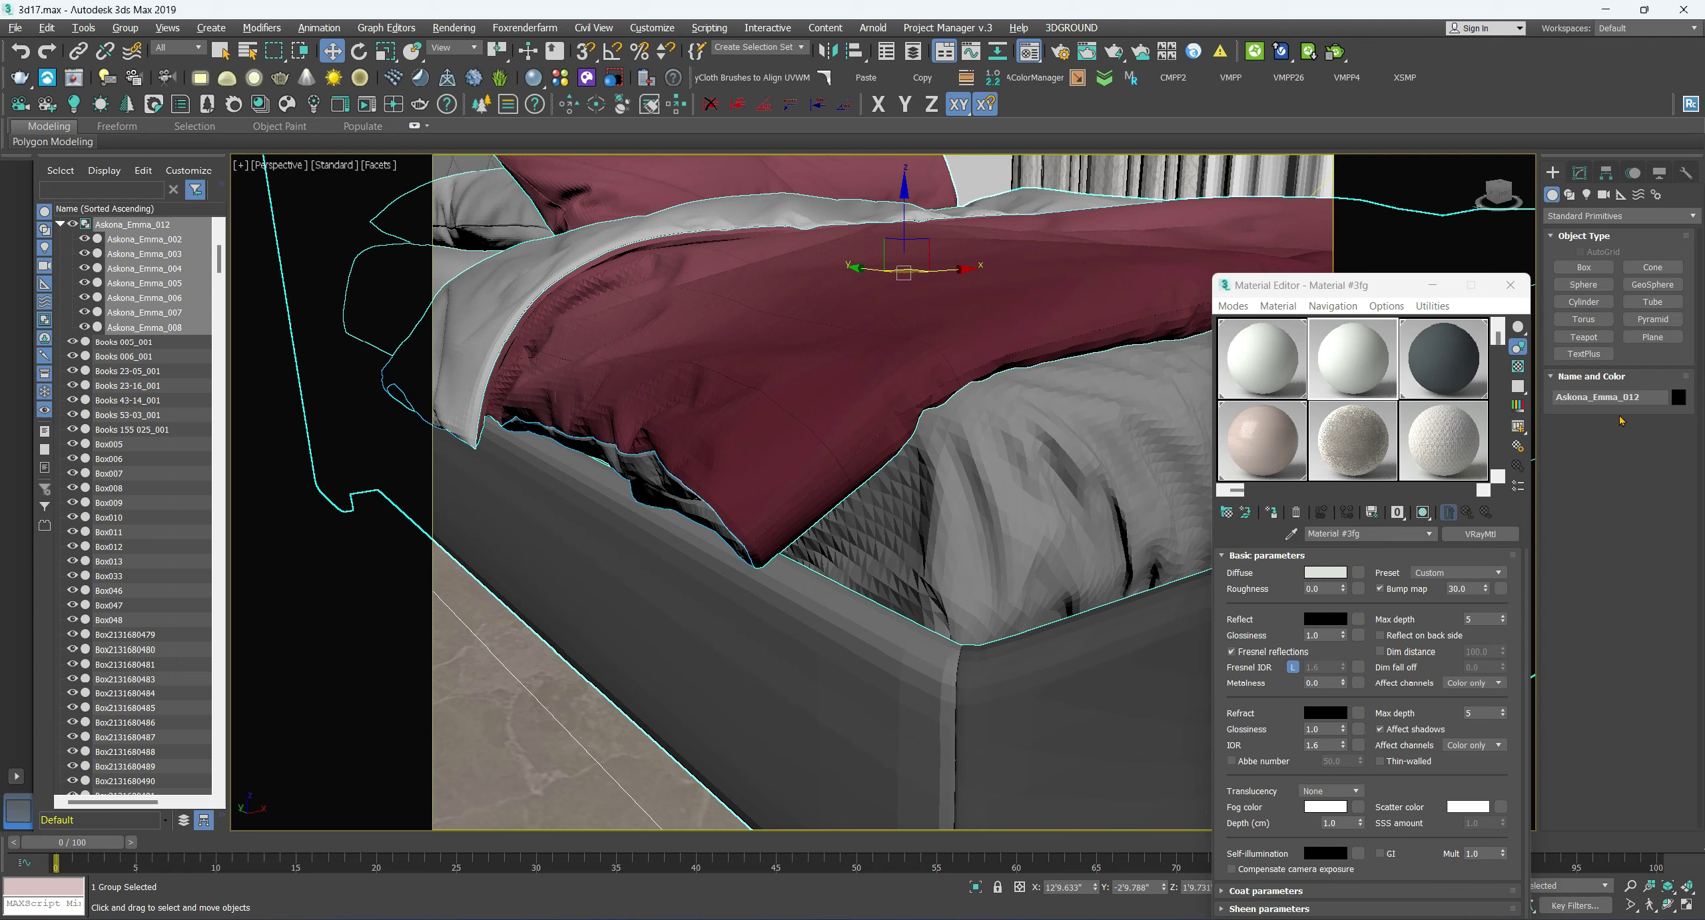
click(1523, 288)
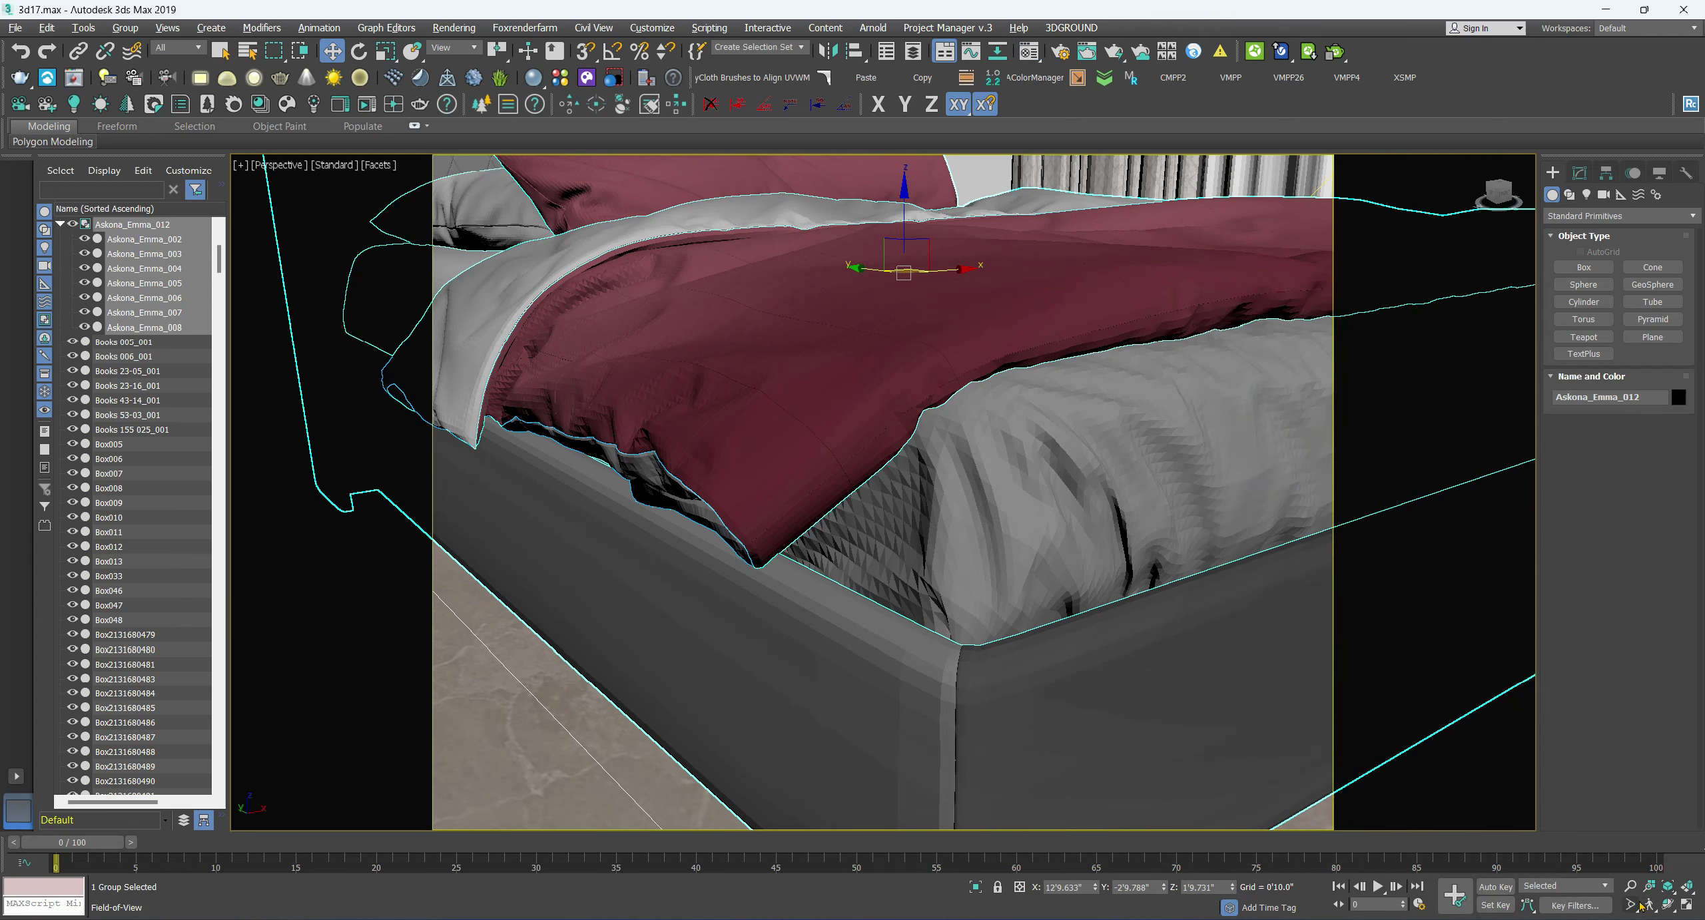
scroll(758, 238, down, 2)
scroll(757, 239, down, 3)
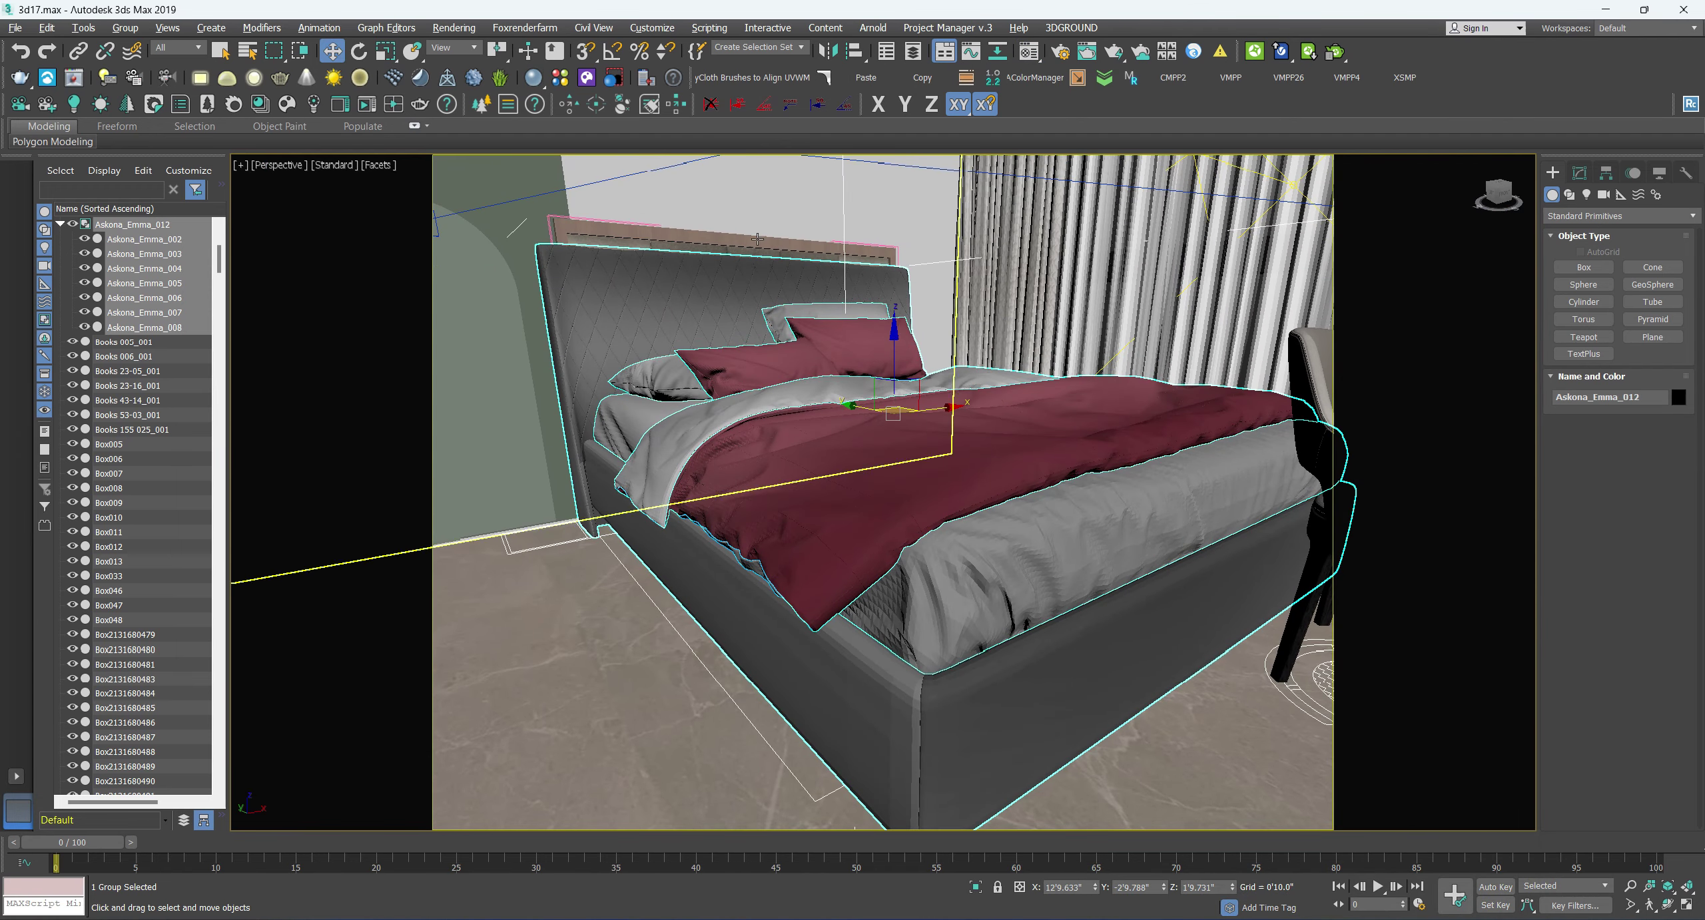
- Check the headboard group in the Group menu, then reselect the Askona_Emma_012 group
click(757, 238)
key(alt+g)
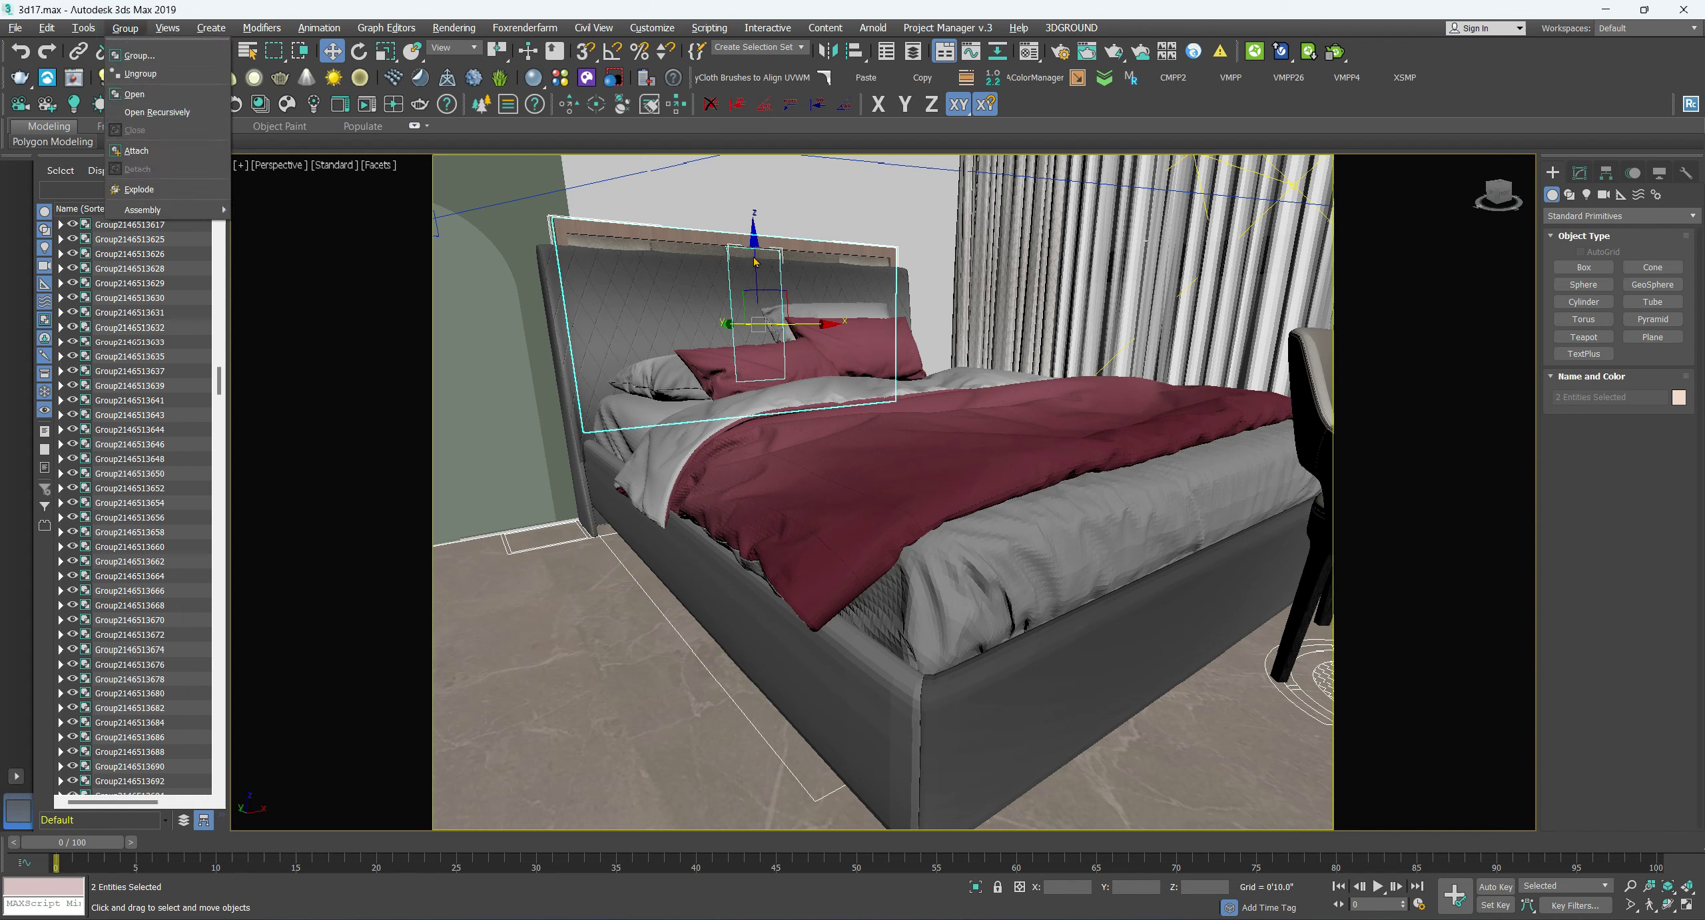
key(u)
click(1159, 577)
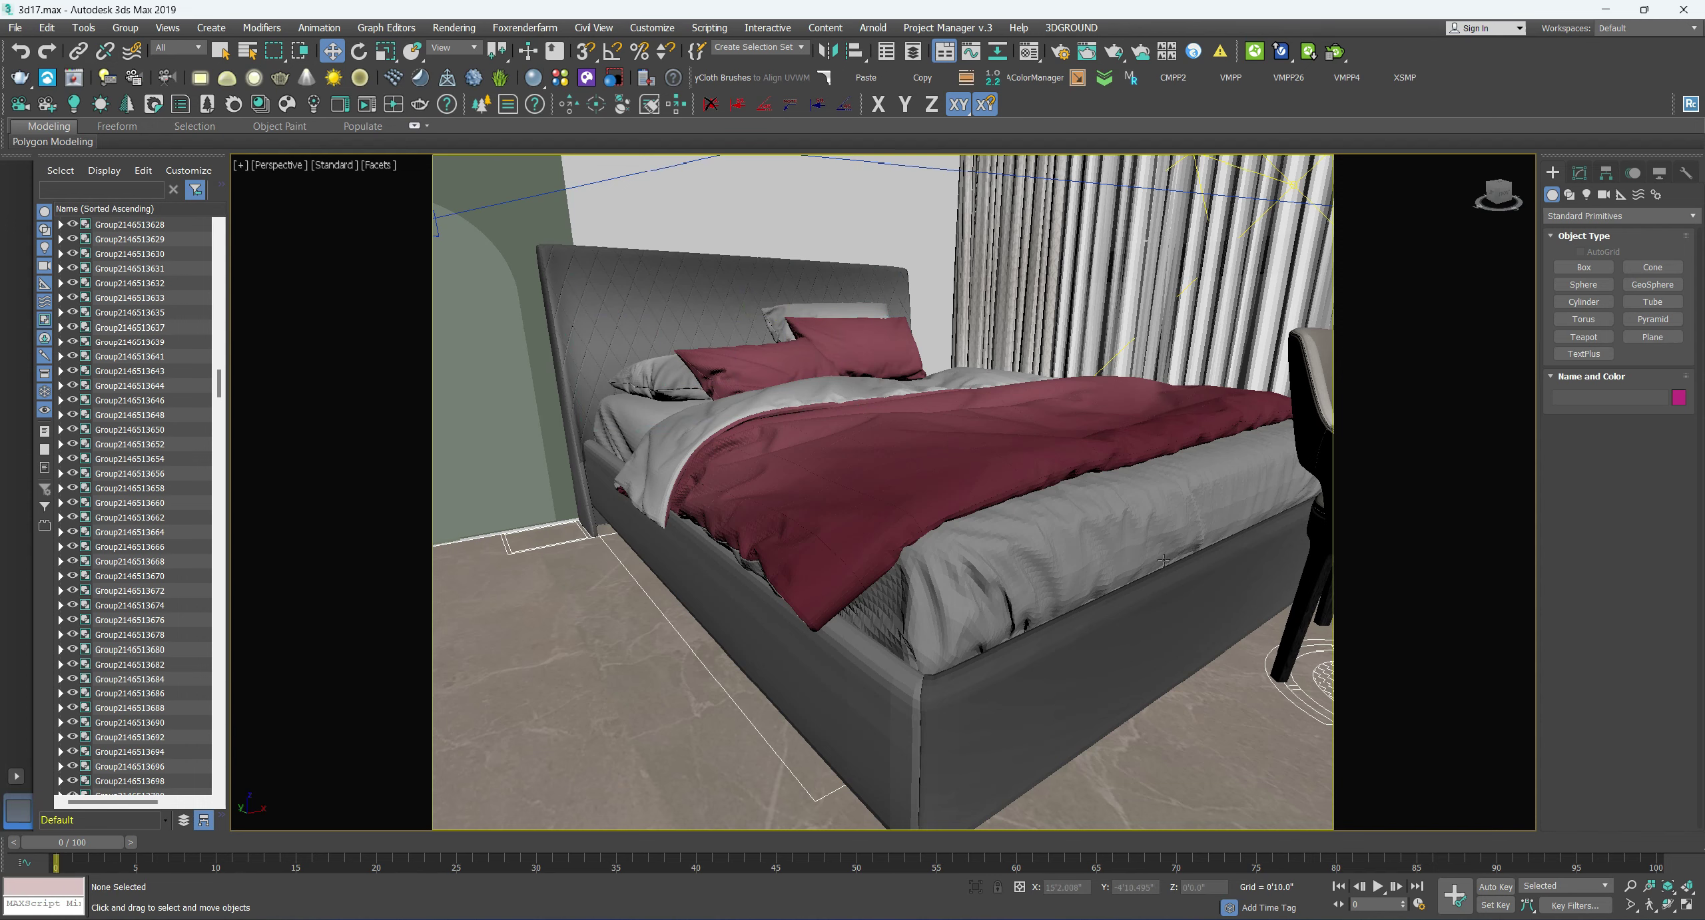
click(1162, 561)
- Slide the Askona bed along Y and scale its width and length to about 64%
mouse_move(863, 410)
mouse_down()
mouse_move(860, 439)
mouse_move(946, 407)
mouse_up()
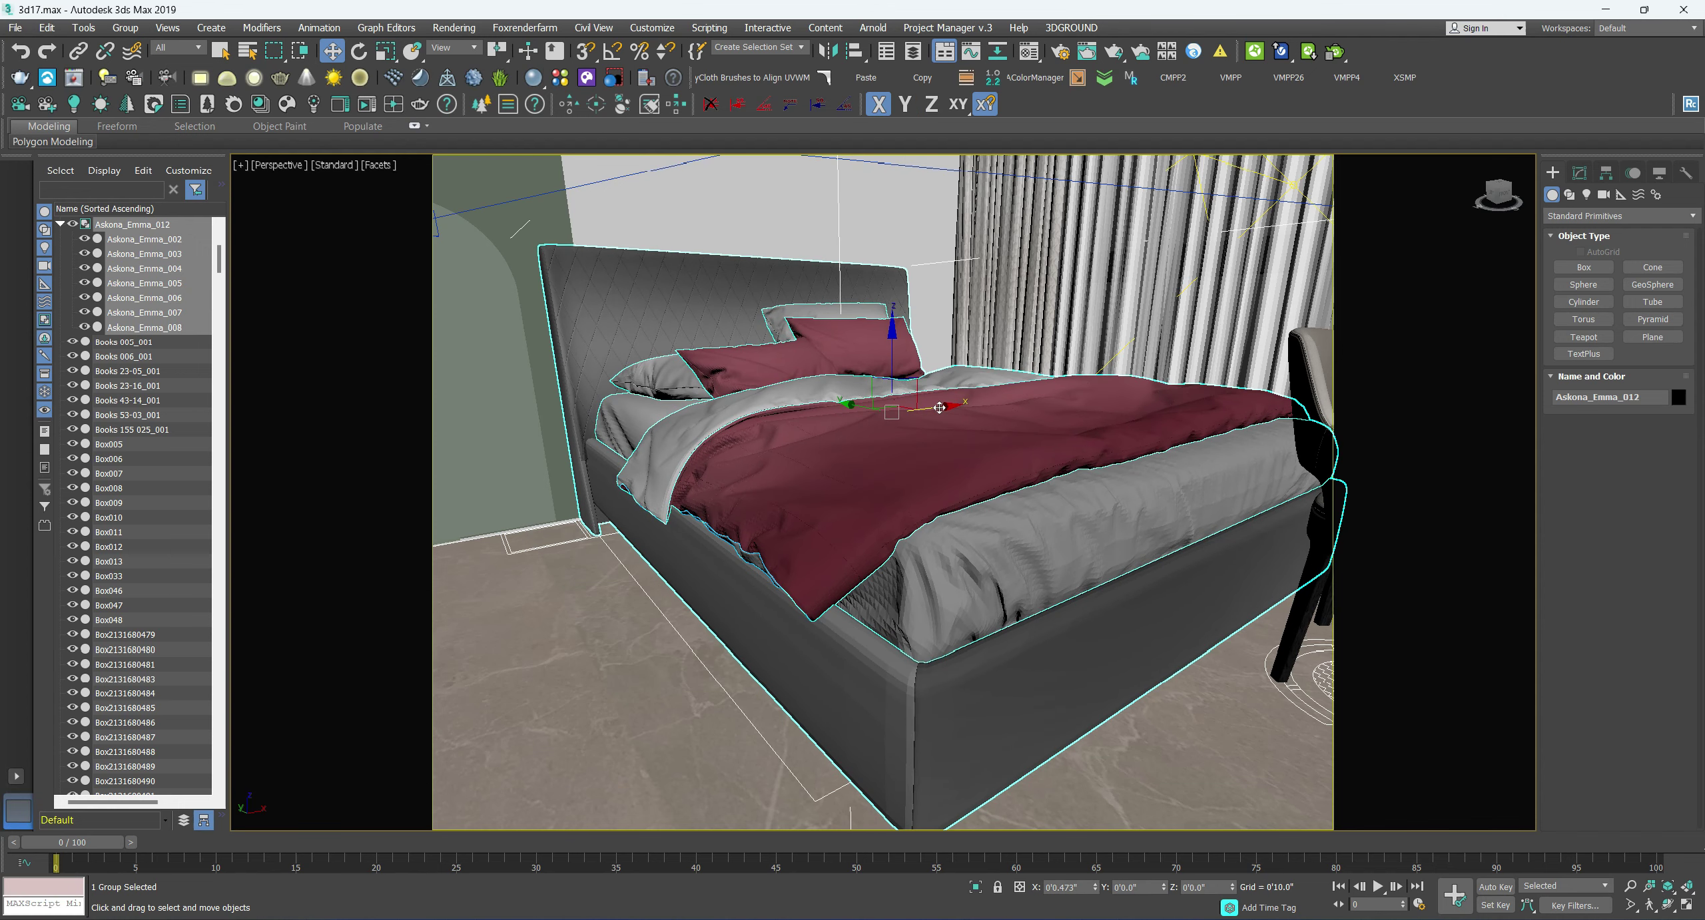
click(384, 59)
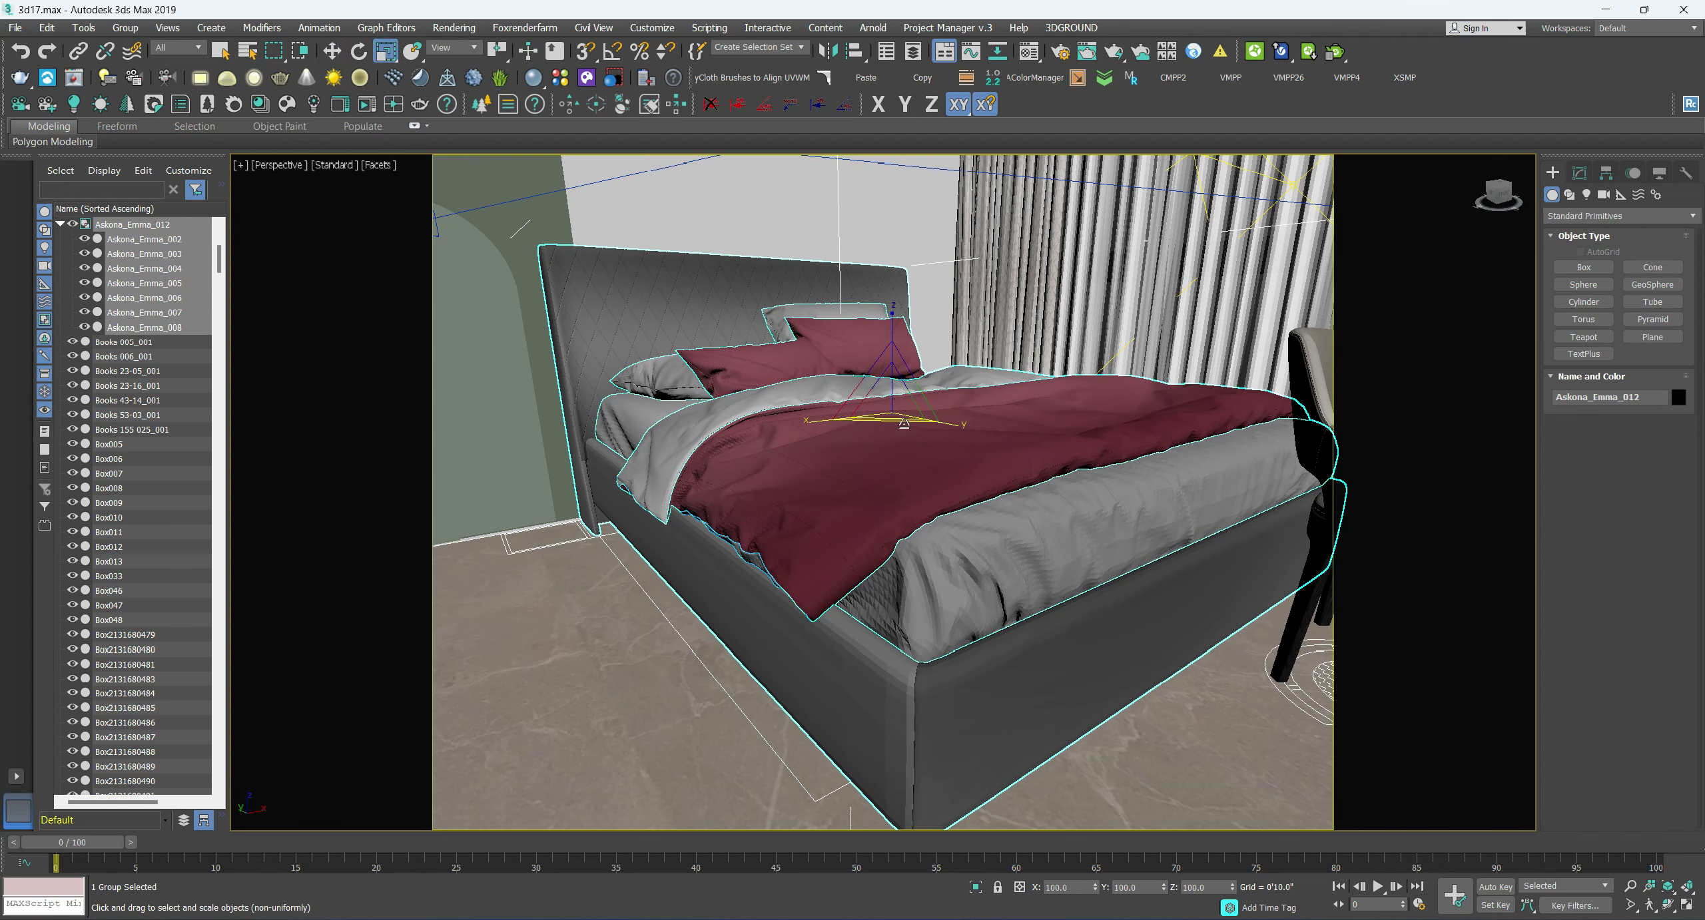
mouse_move(886, 400)
mouse_down()
mouse_move(902, 421)
mouse_move(934, 409)
mouse_up()
click(335, 51)
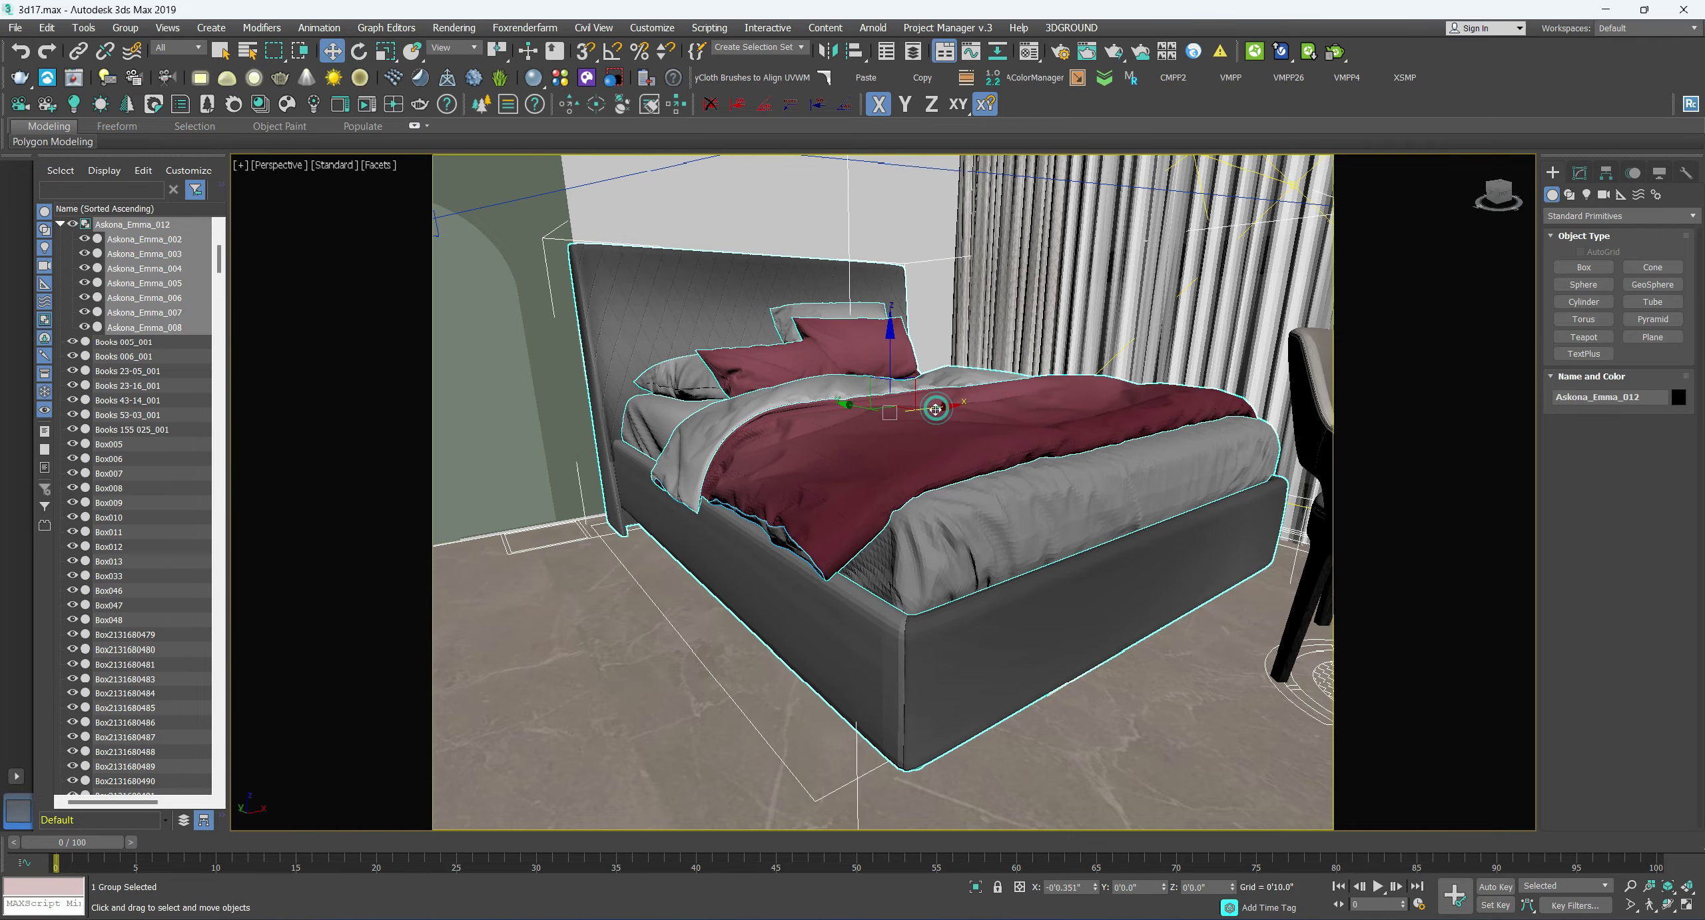
- Orbit around the bed to confirm it sits against the wall beside the armchair
mouse_move(1030, 492)
alt+middle_down()
mouse_move(1104, 597)
mouse_move(938, 562)
alt+middle_up()
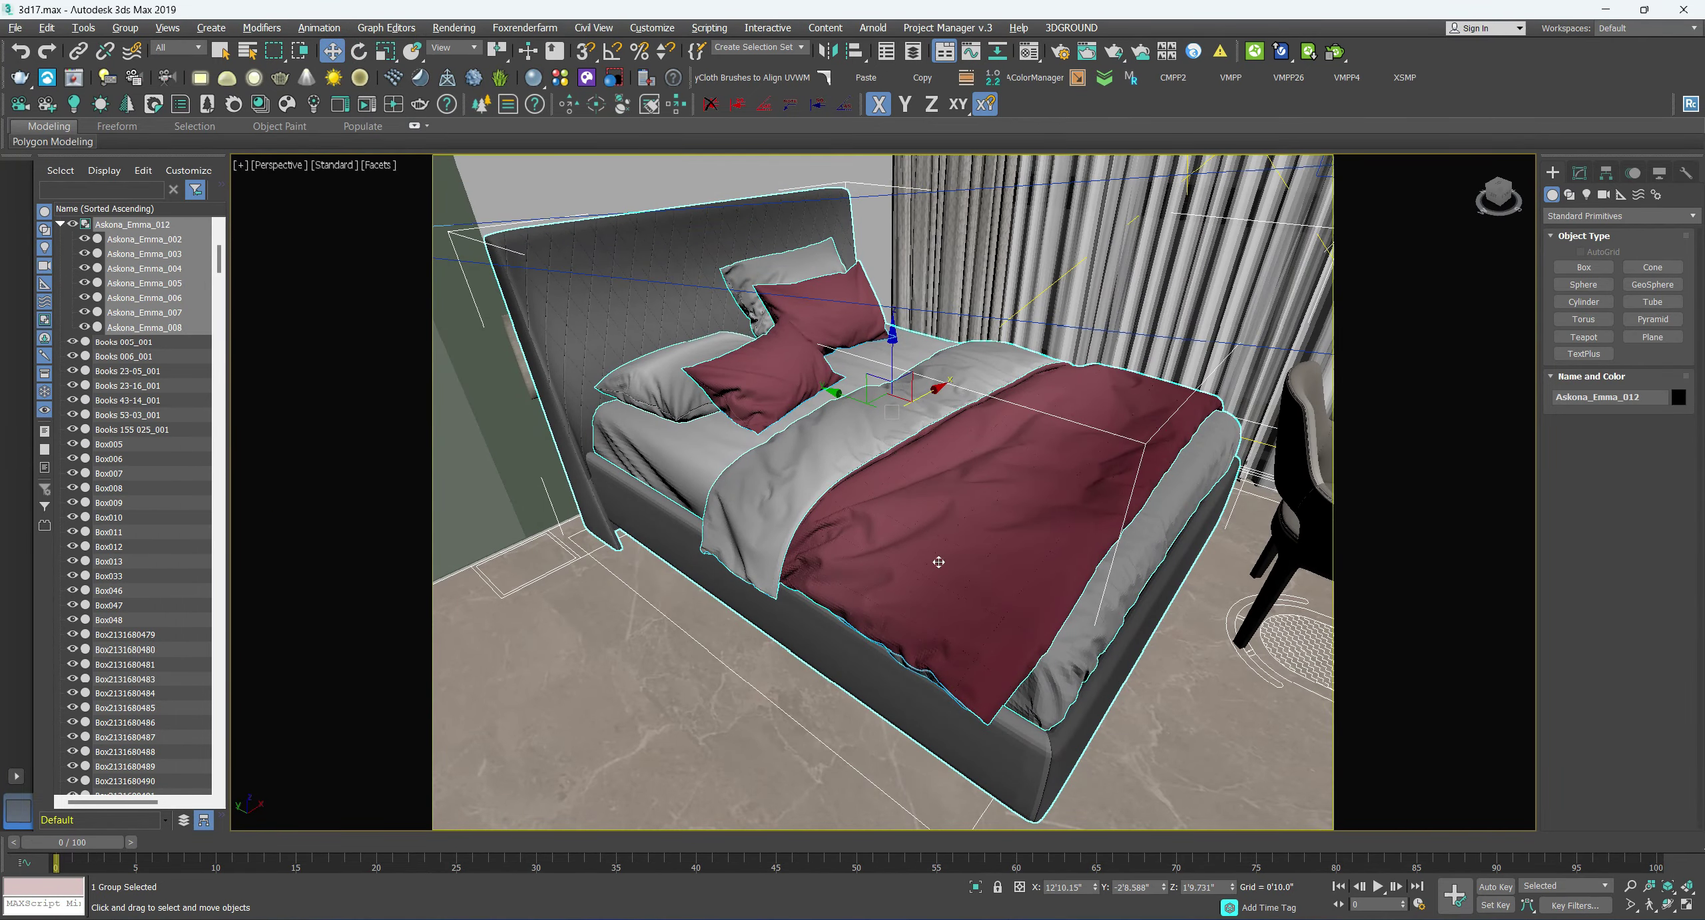
click(528, 387)
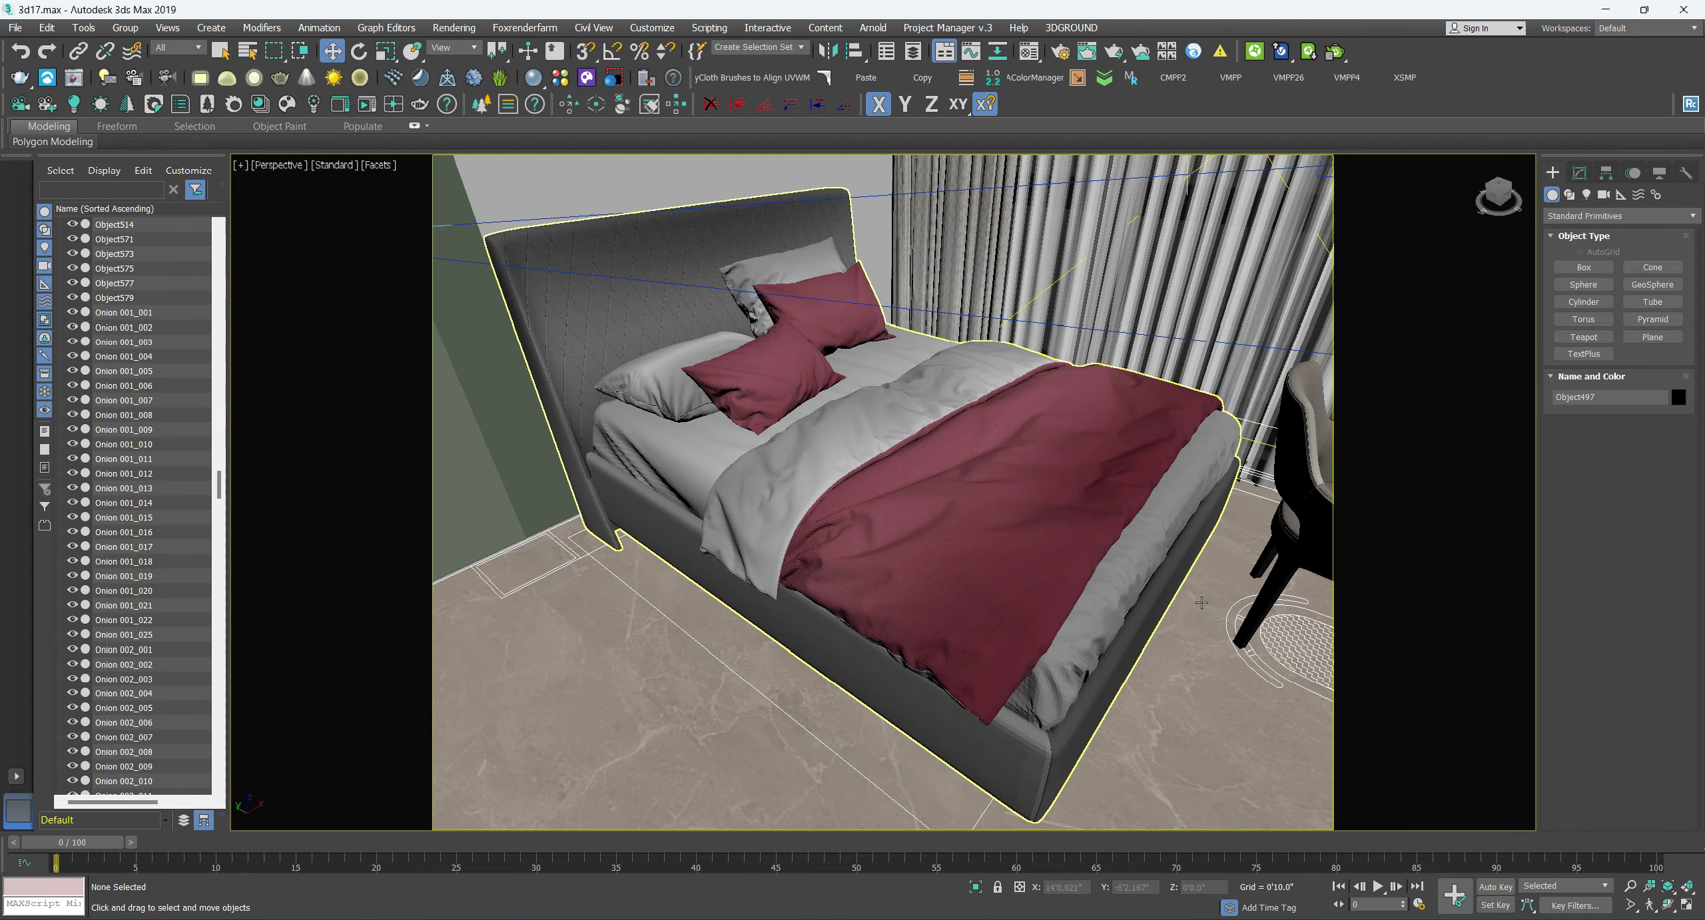
alt+middle_drag(1202, 603, 1132, 566)
scroll(1132, 566, up, 3)
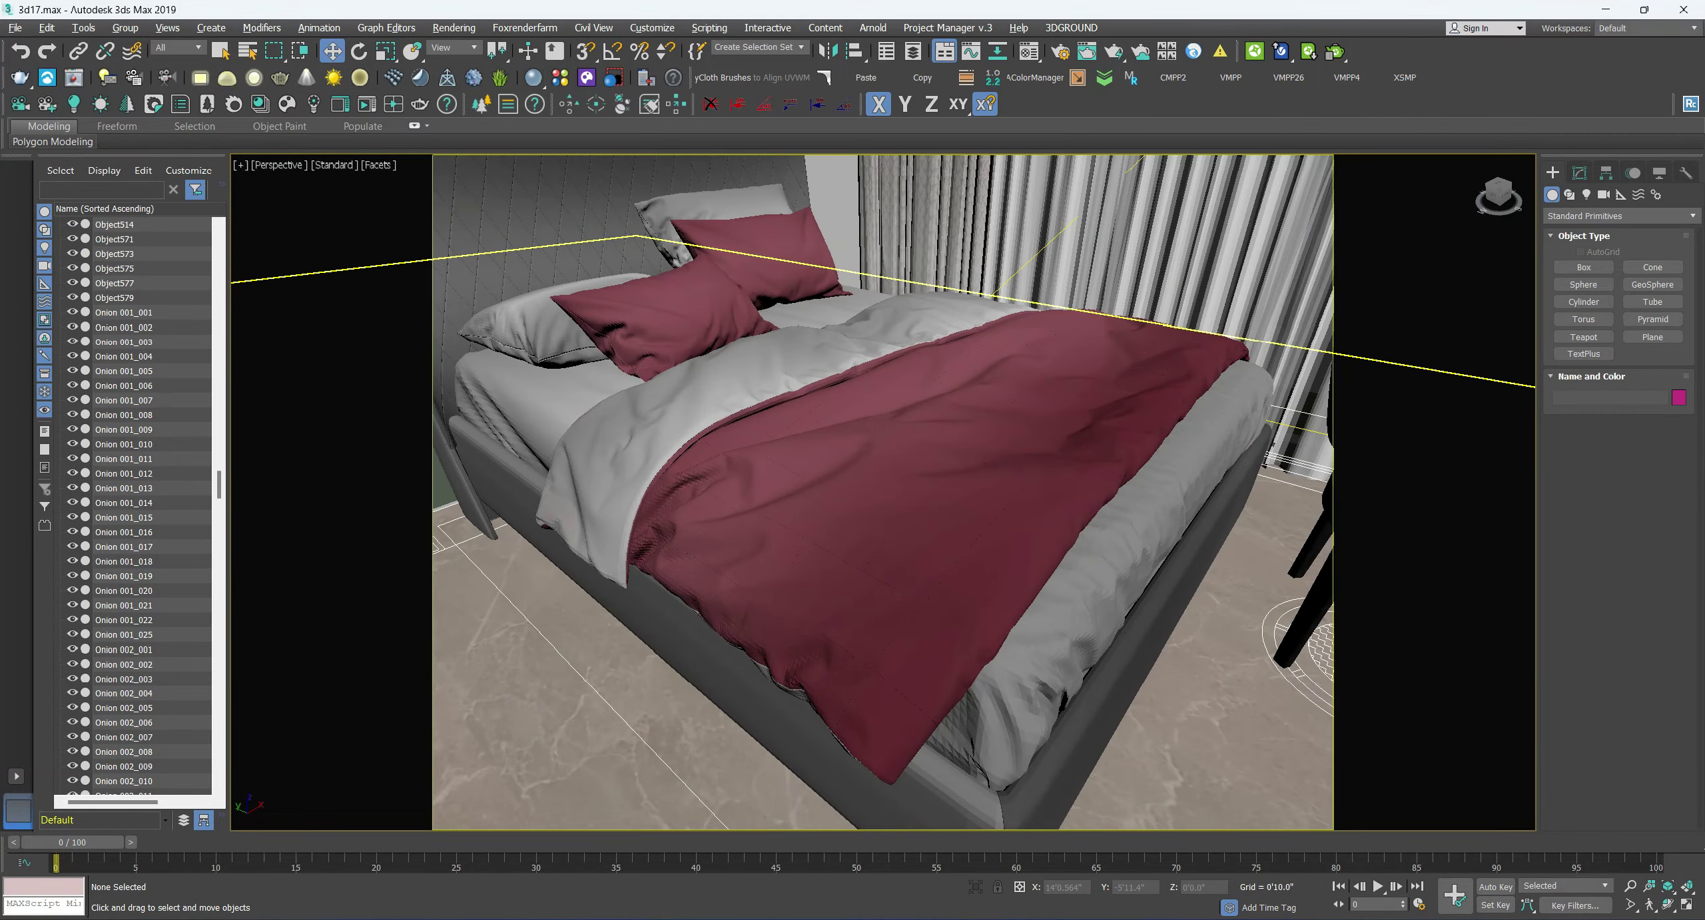
scroll(1041, 562, down, 3)
click(1042, 562)
scroll(1041, 562, down, 2)
key(z)
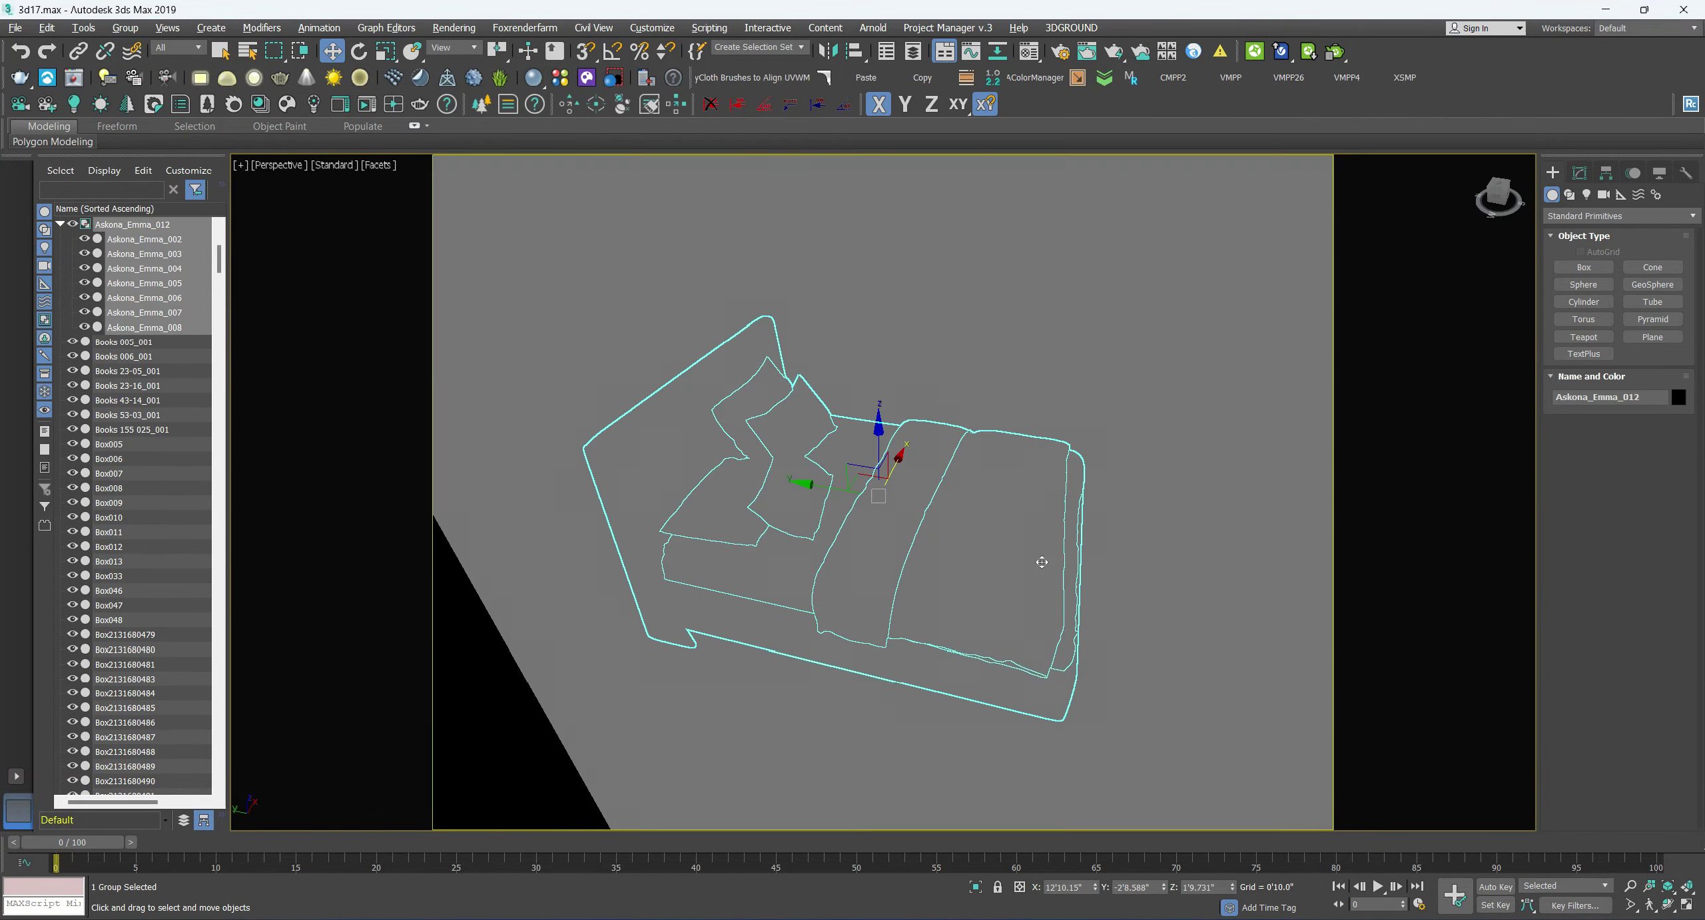
mouse_move(1041, 562)
alt+middle_down()
mouse_move(902, 541)
mouse_move(982, 545)
alt+middle_up()
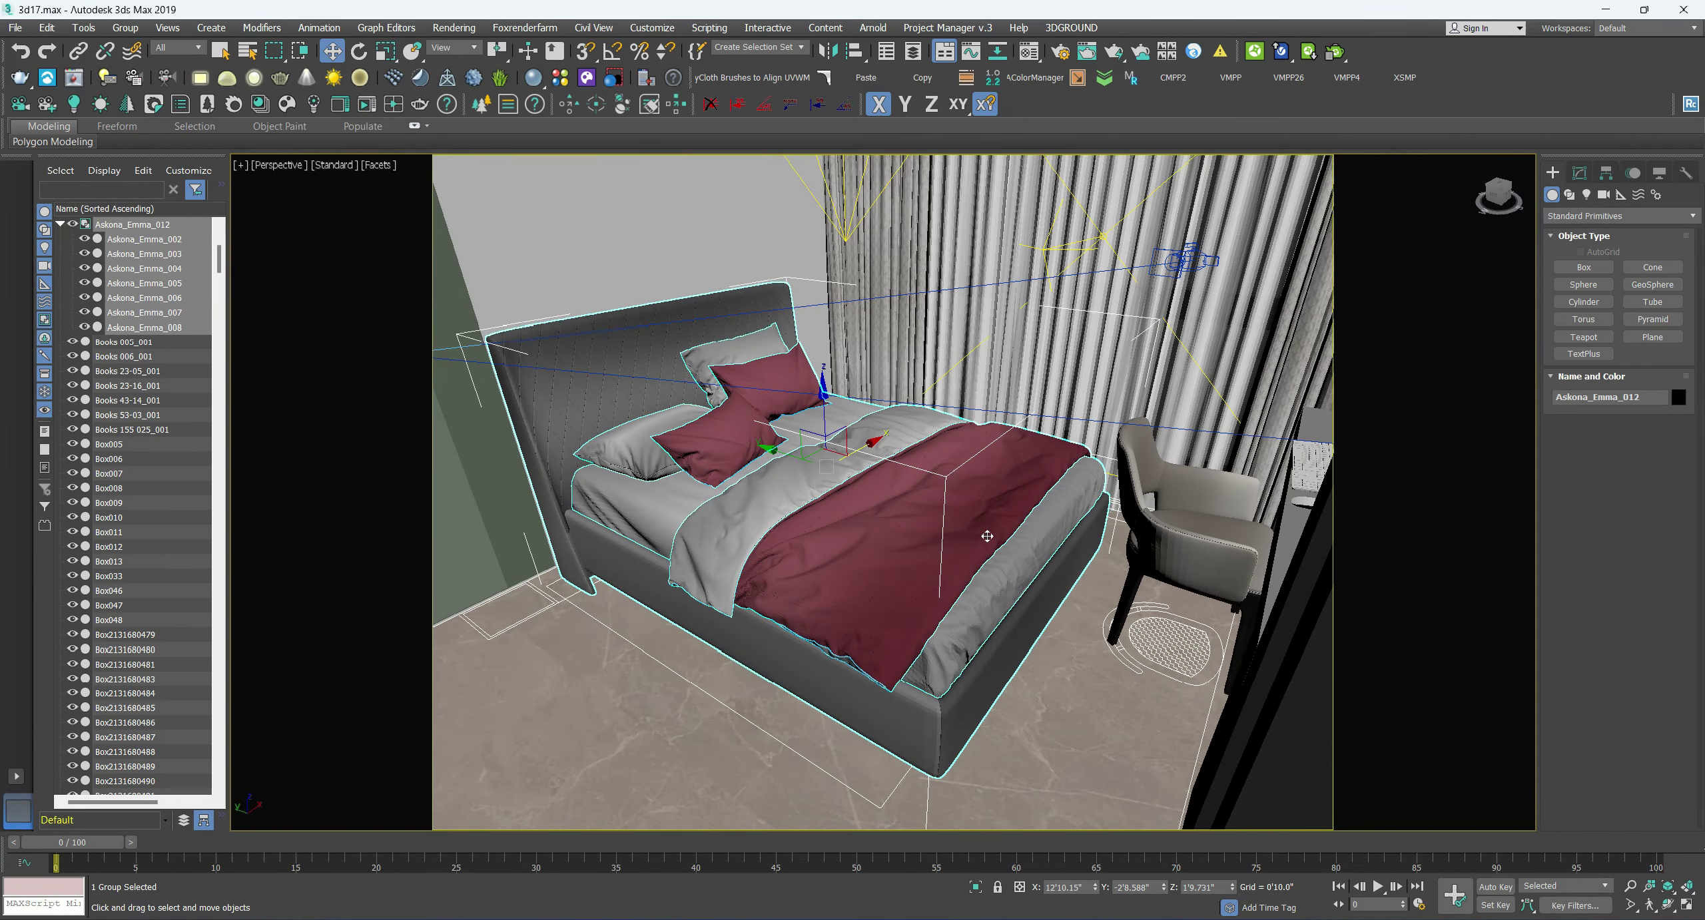